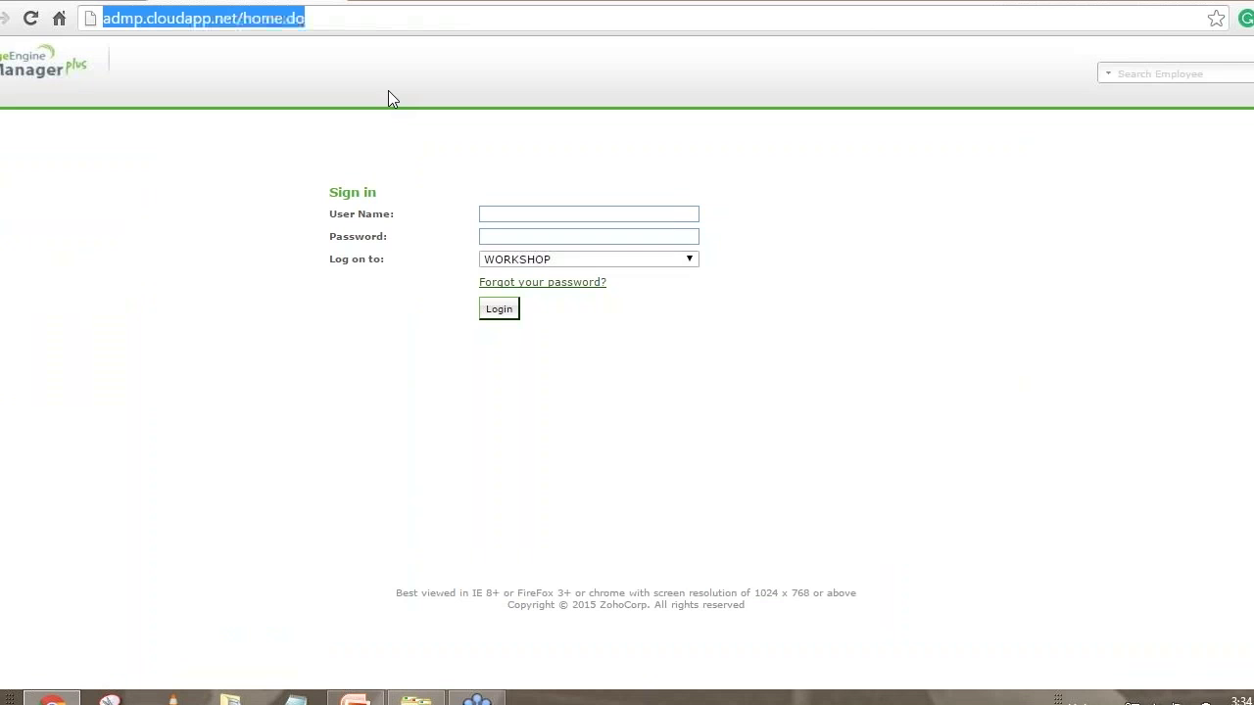
Choose ADManager Plus Authentication in the sign-in page's 'Log on to' list
left_click(327, 17)
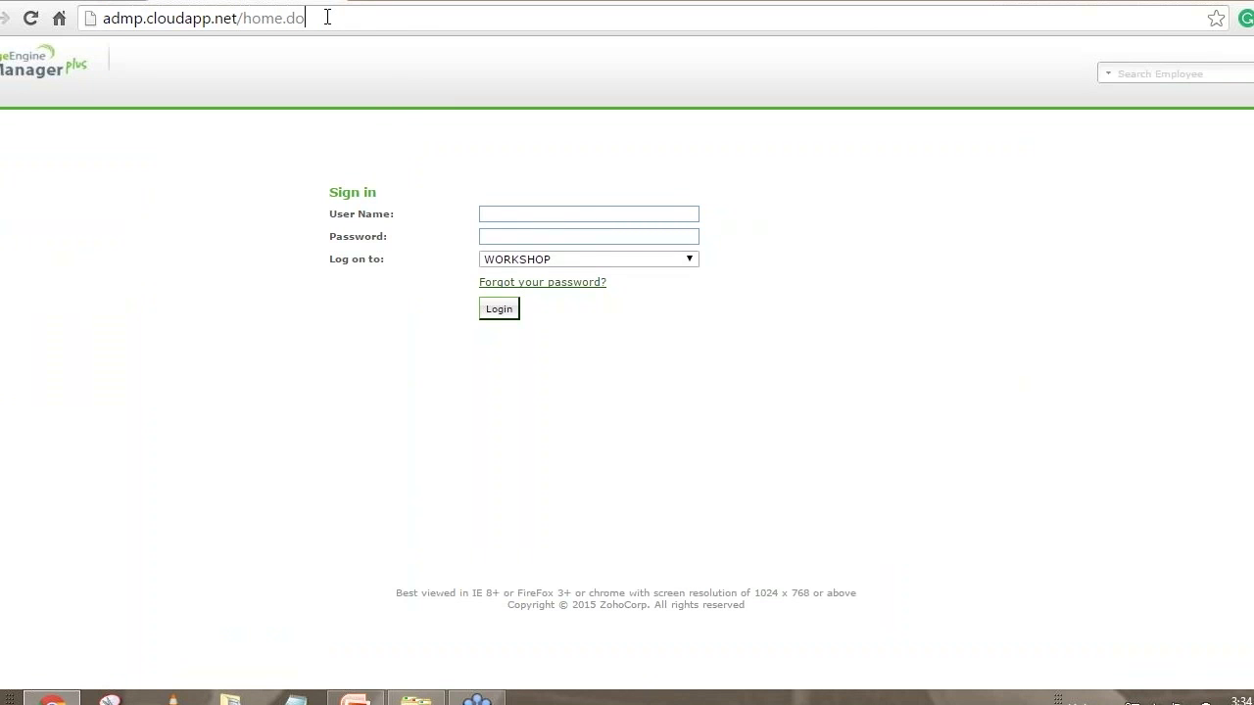
triple_click(328, 17)
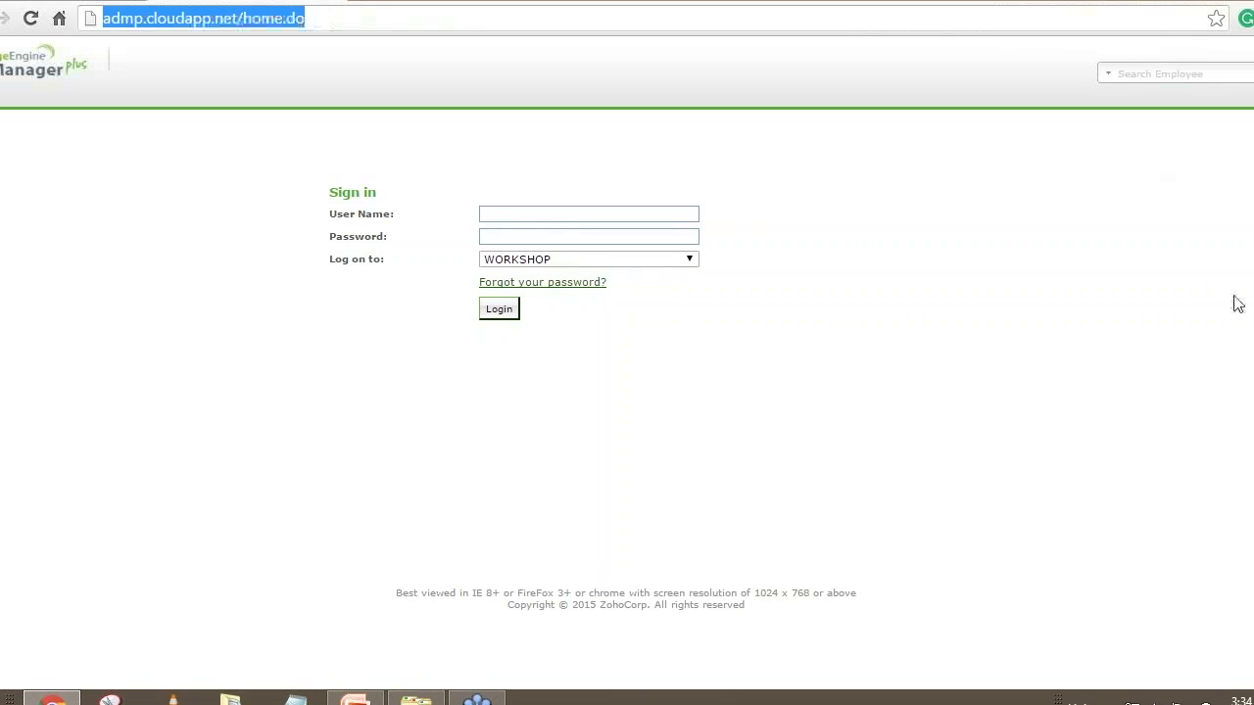
left_click(1250, 103)
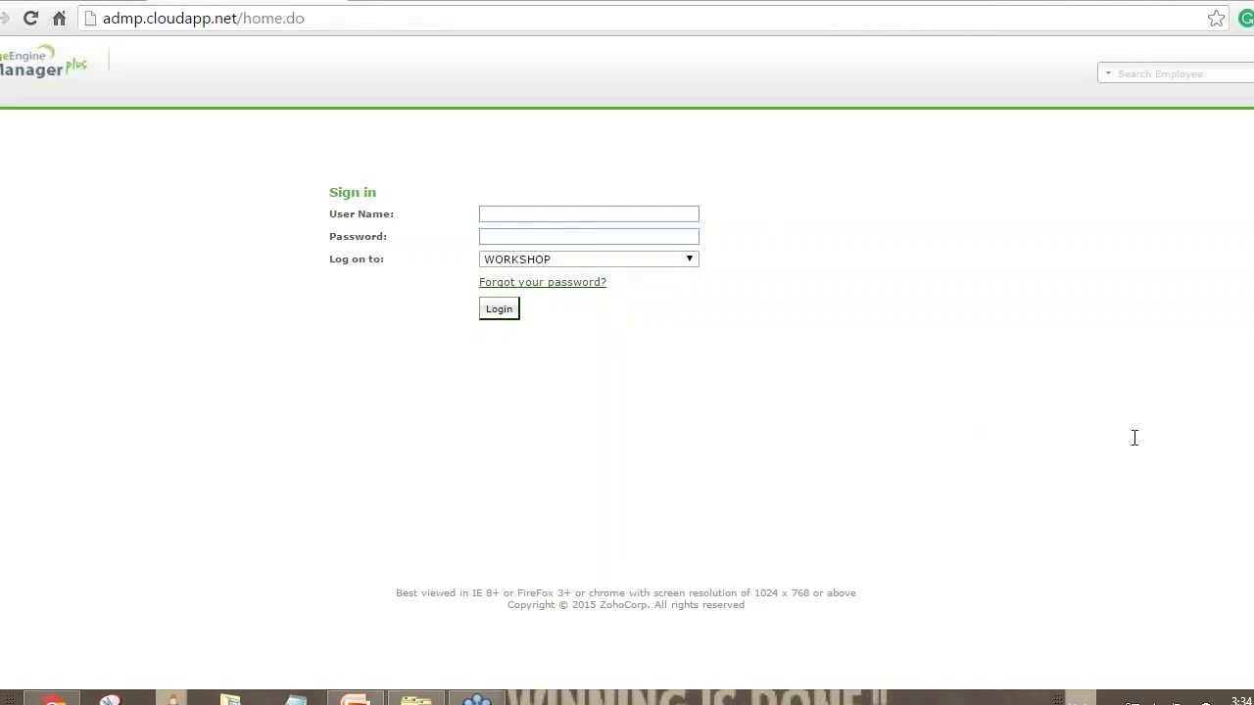
left_click(571, 261)
left_click(564, 290)
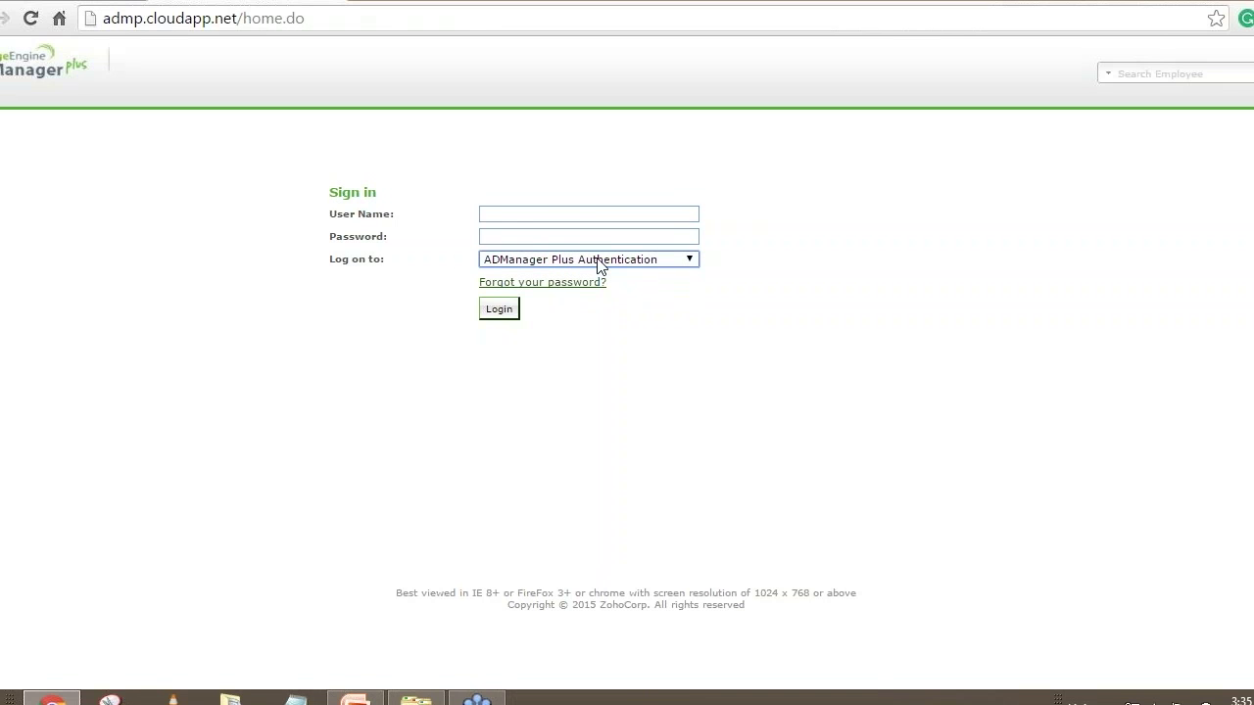
Log in as admin with the account password and scroll through the Dashboard View charts
left_click(597, 210)
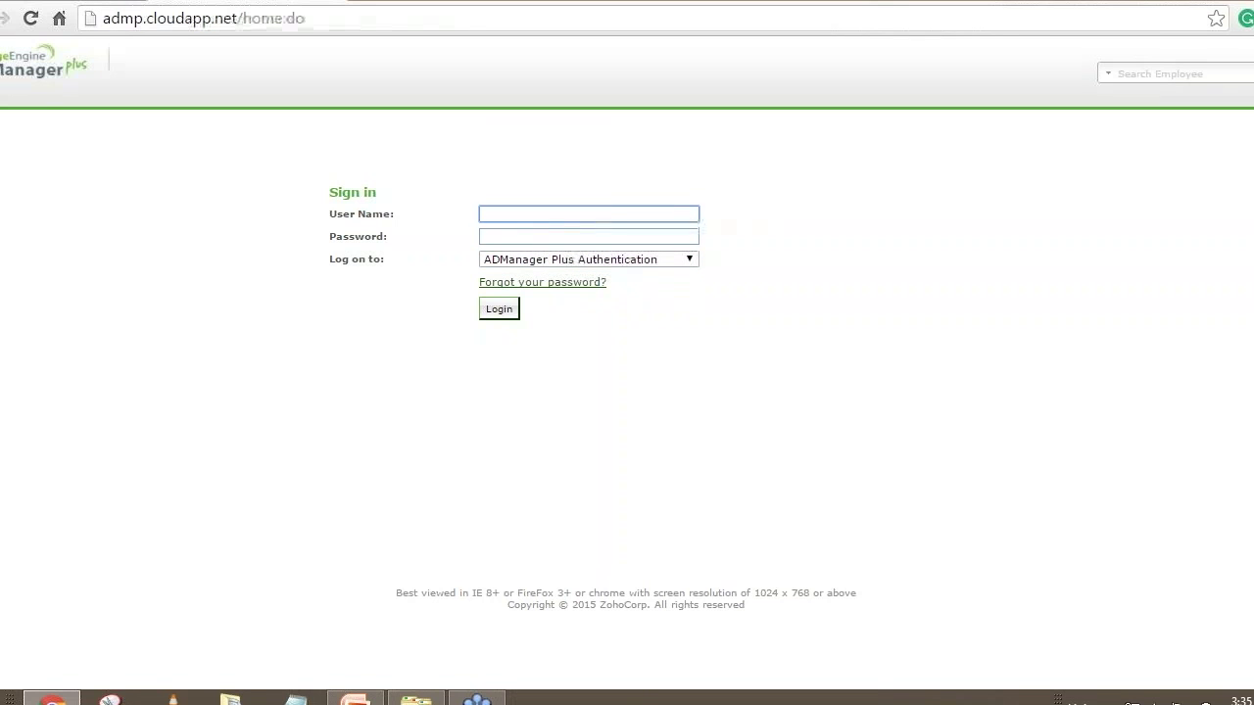
left_click(1015, 24)
type("admin")
key("Tab")
type("********")
key("Return")
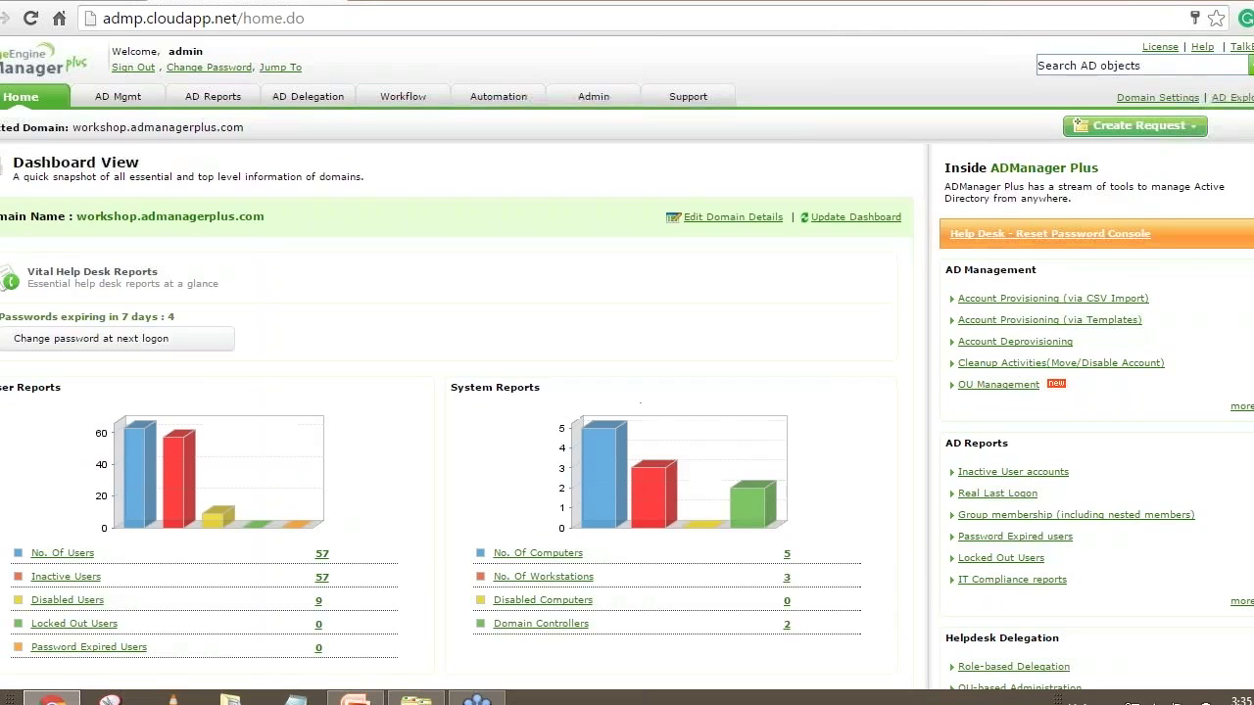
scroll(461, 392, "down", 2)
scroll(517, 414, "down", 2)
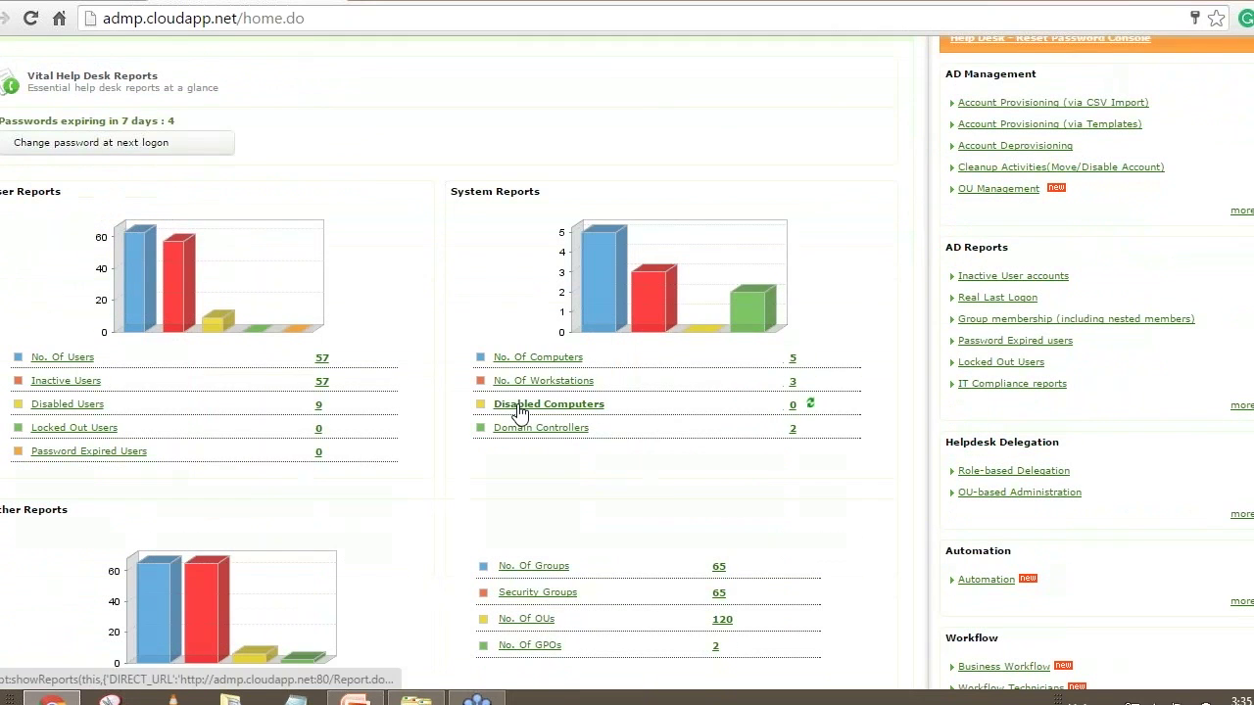
scroll(527, 492, "up", 3)
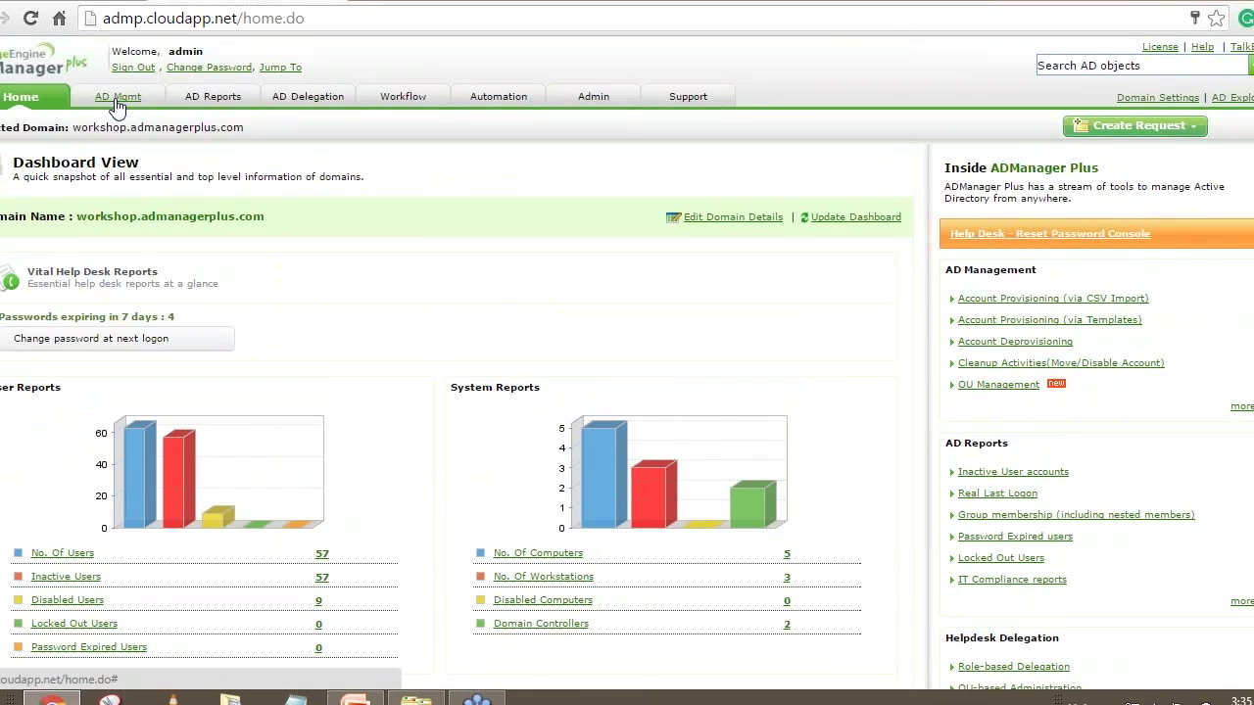
From the AD Mgmt tab, open Create Single User under User Creation
left_click(117, 101)
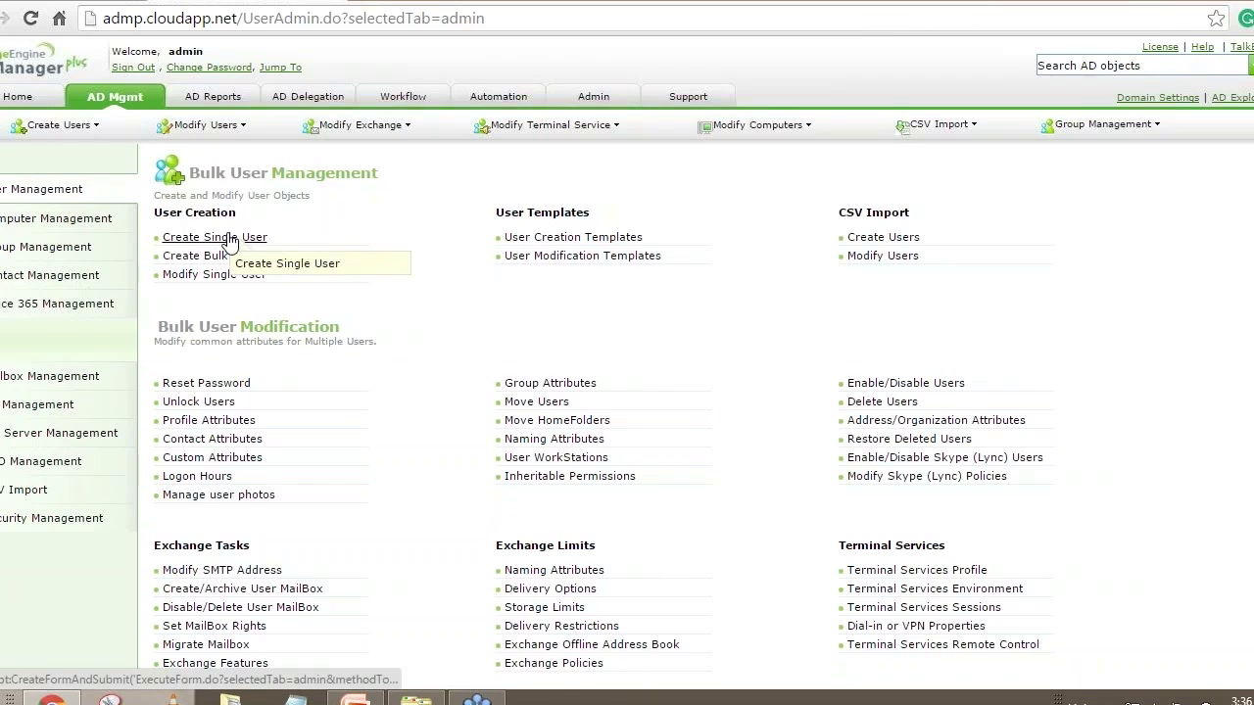
left_click(217, 241)
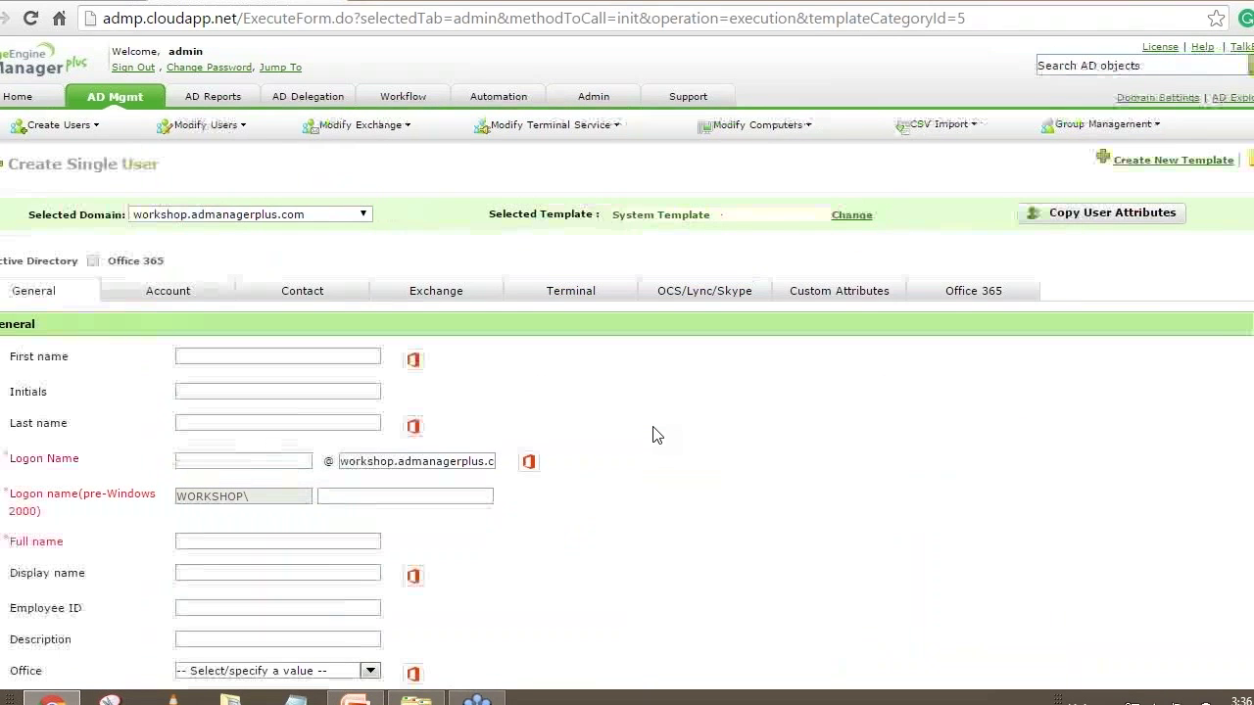
Enter the new user's first and last name on the General tab
left_click(188, 356)
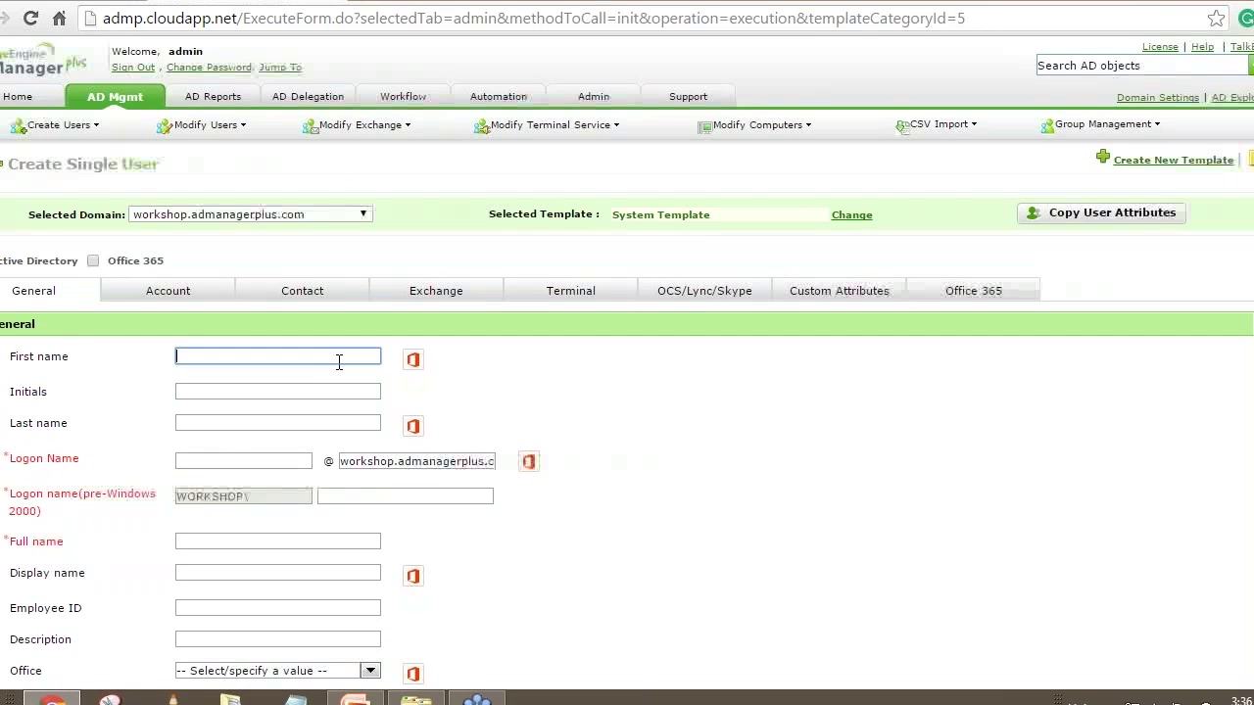
type("John")
key("Tab")
key("Tab")
type("Smith")
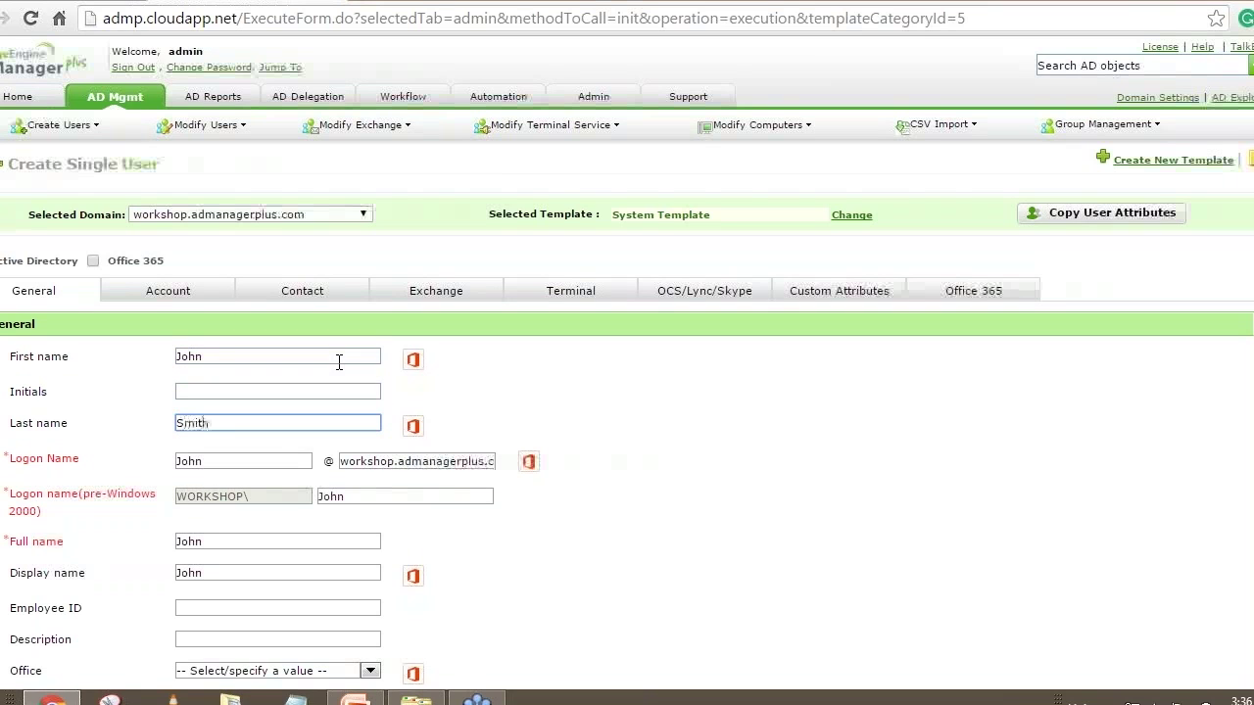
left_click(786, 507)
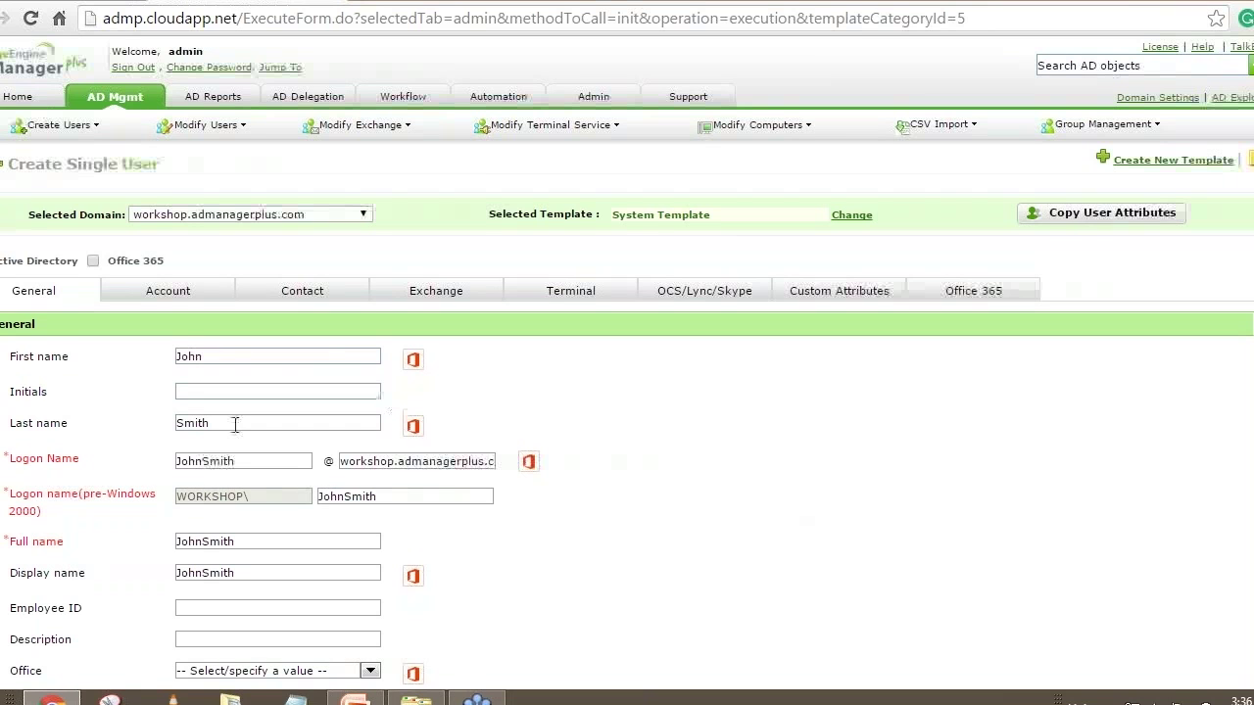
scroll(526, 464, "down", 1)
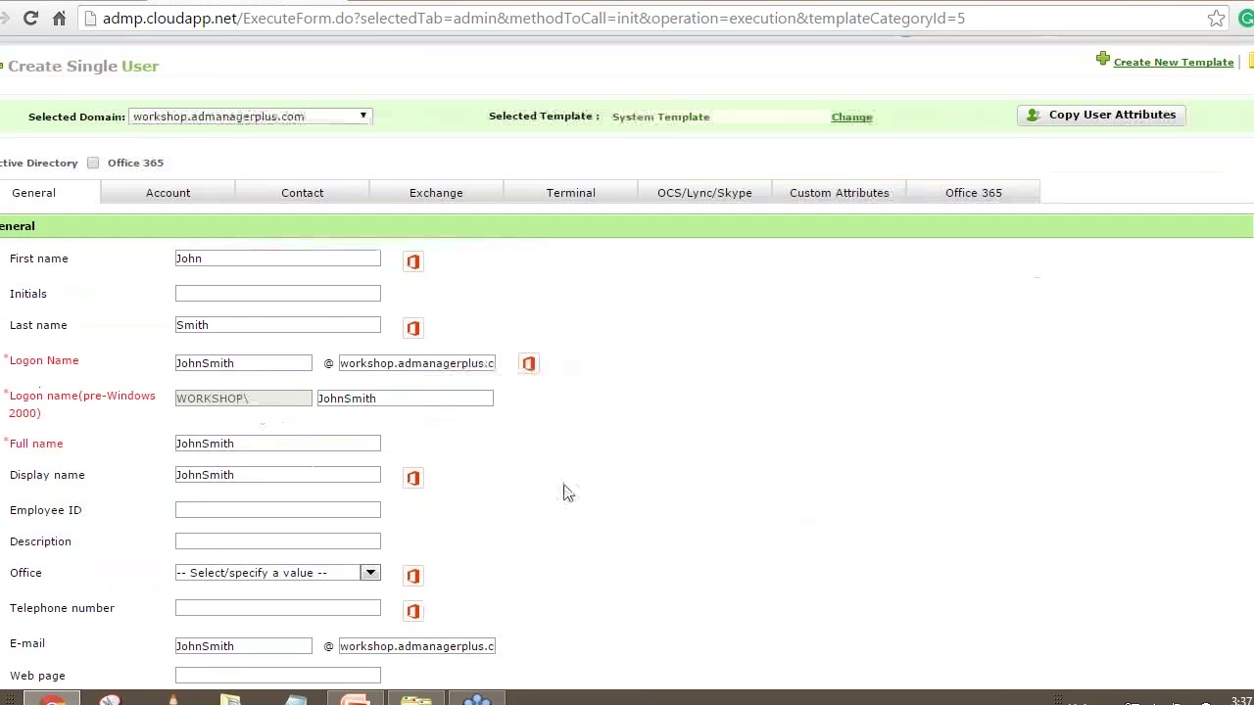
scroll(565, 491, "down", 1)
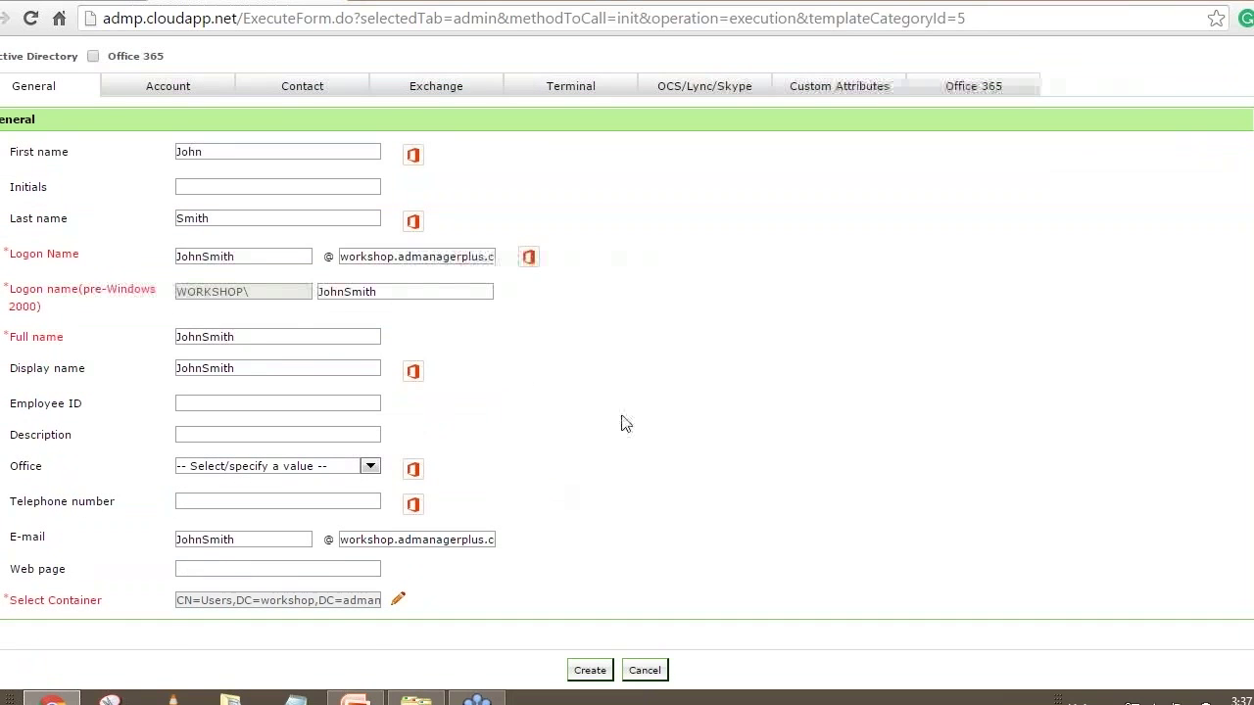
scroll(624, 423, "up", 2)
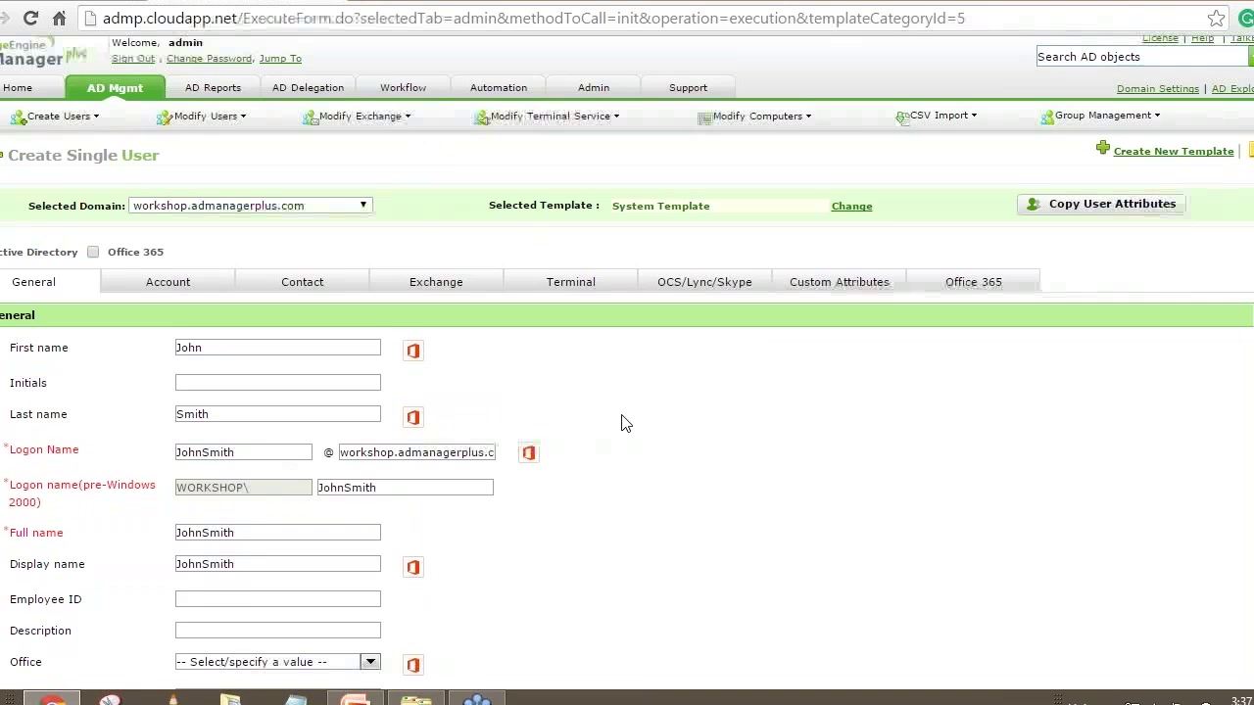
scroll(624, 423, "down", 2)
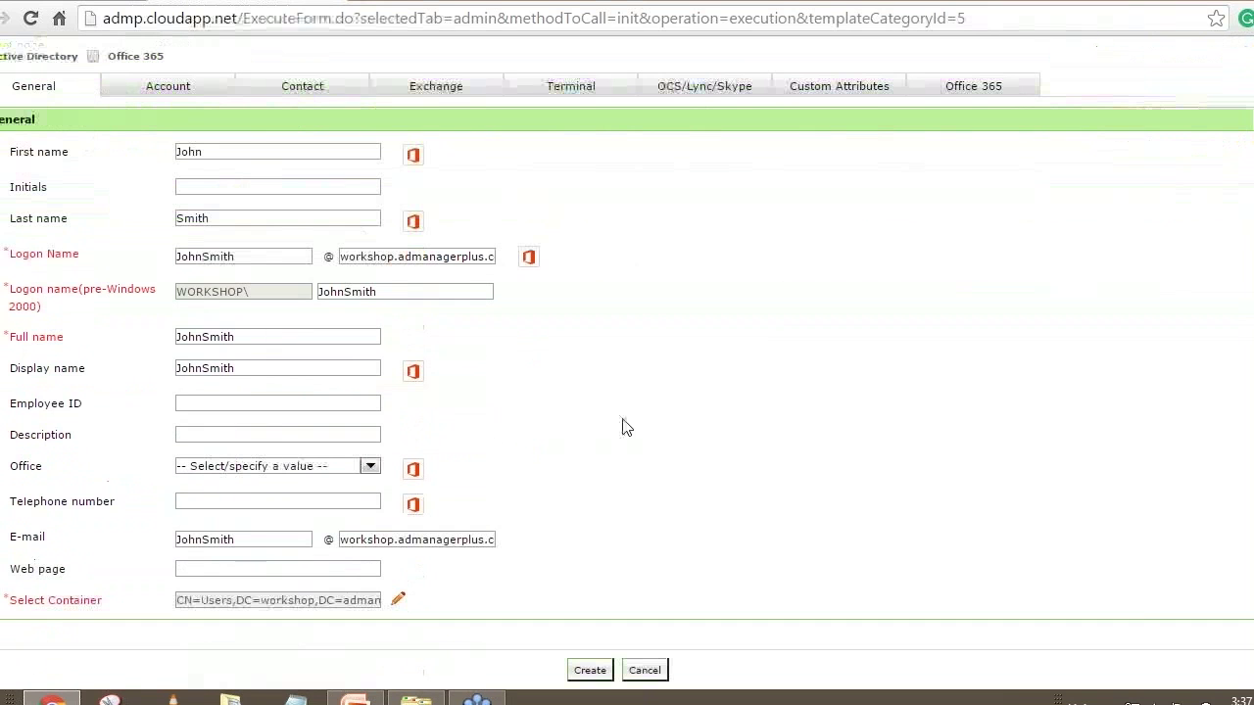
Set the account's container to Employees - UK
left_click(401, 602)
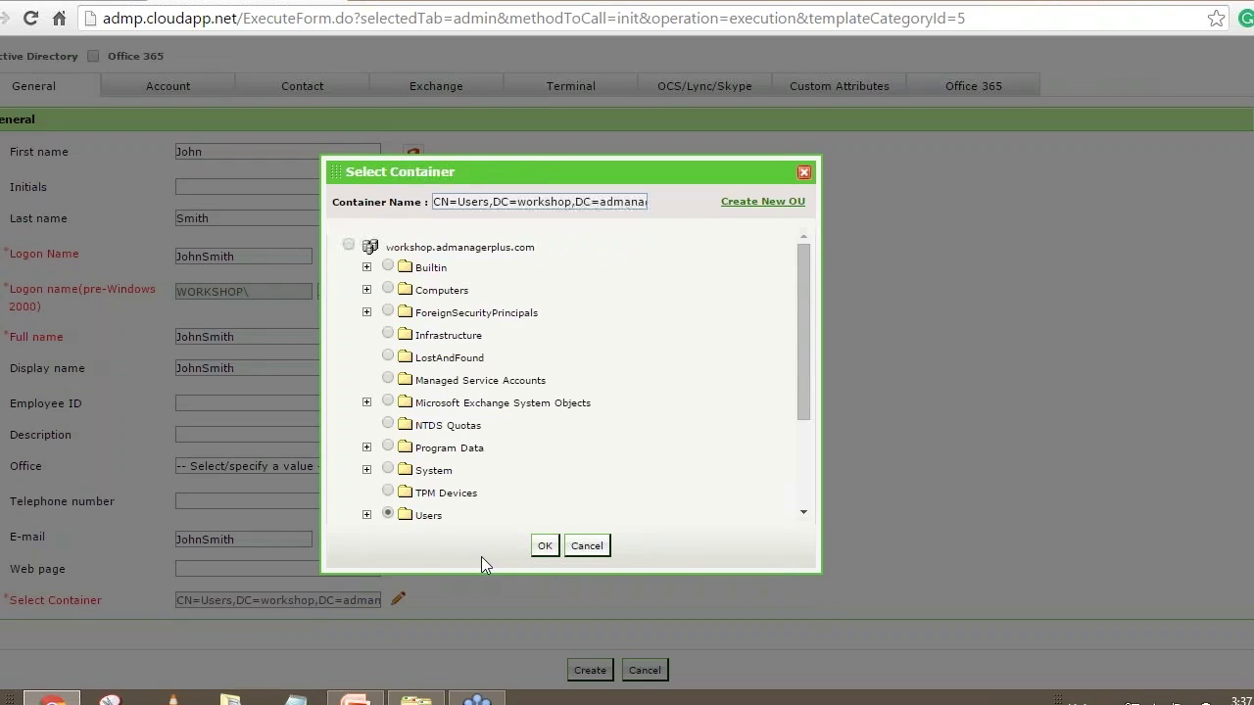
scroll(477, 465, "down", 2)
left_click(388, 442)
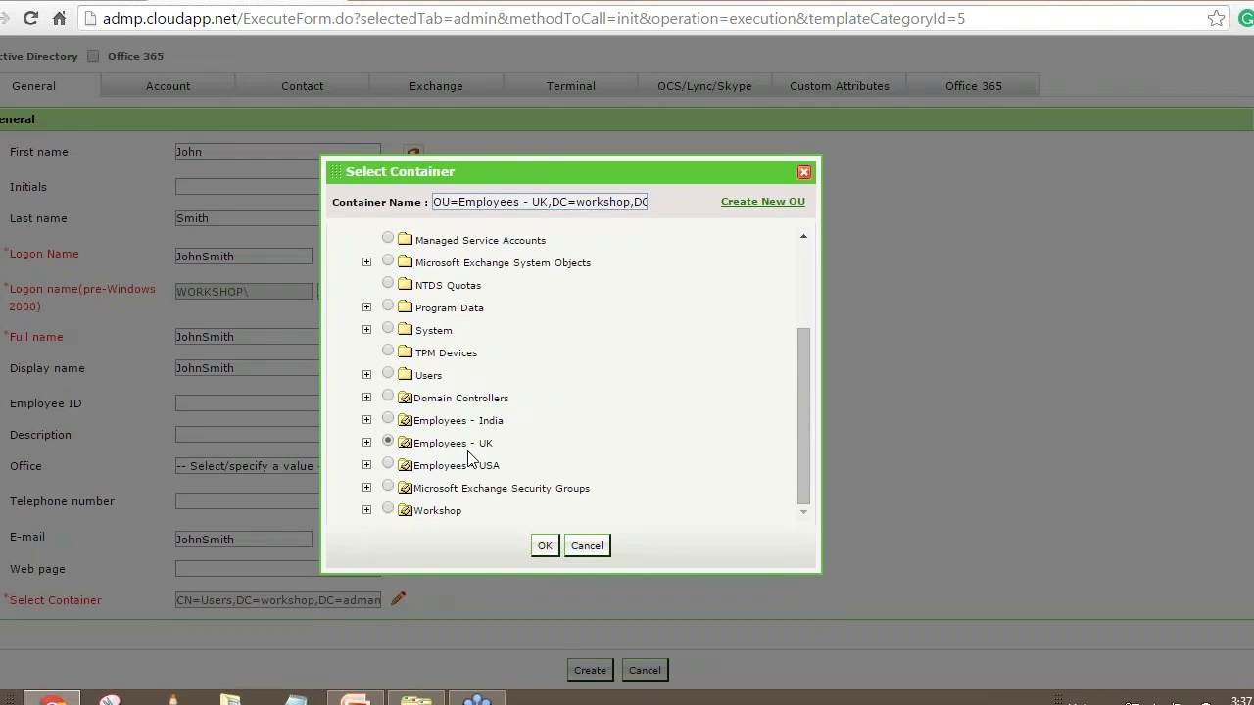
left_click(545, 546)
scroll(343, 259, "up", 2)
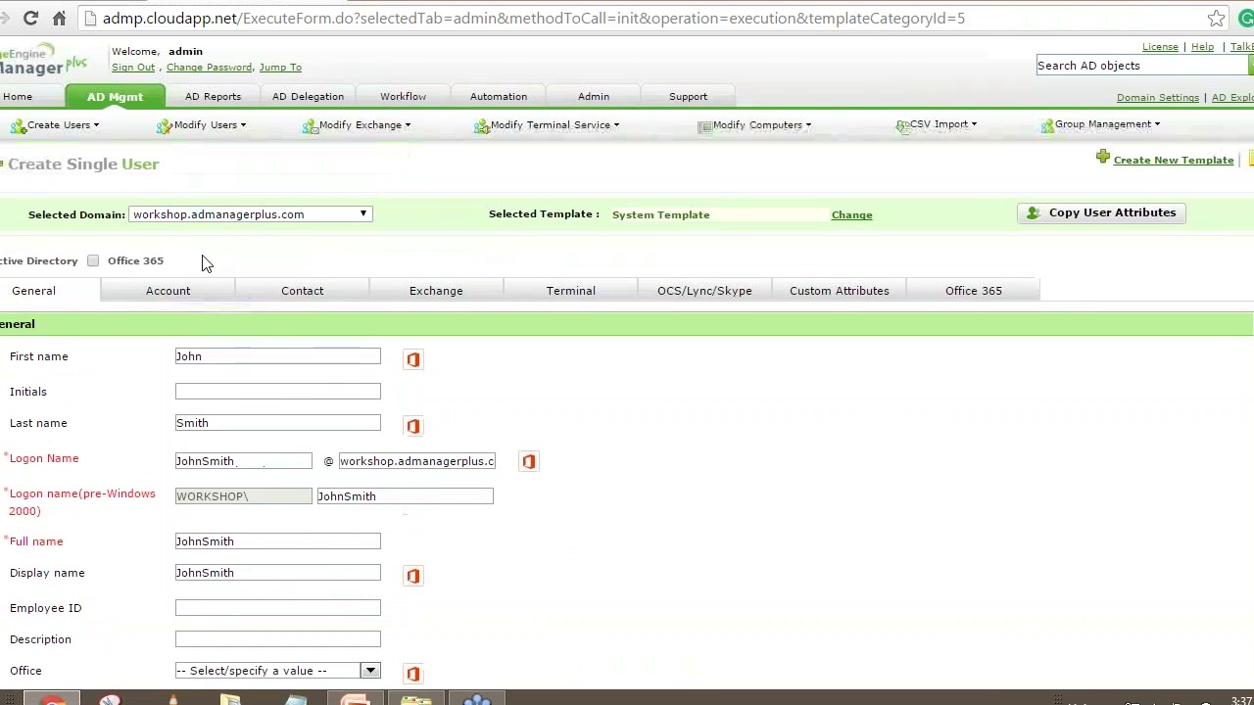
left_click(175, 294)
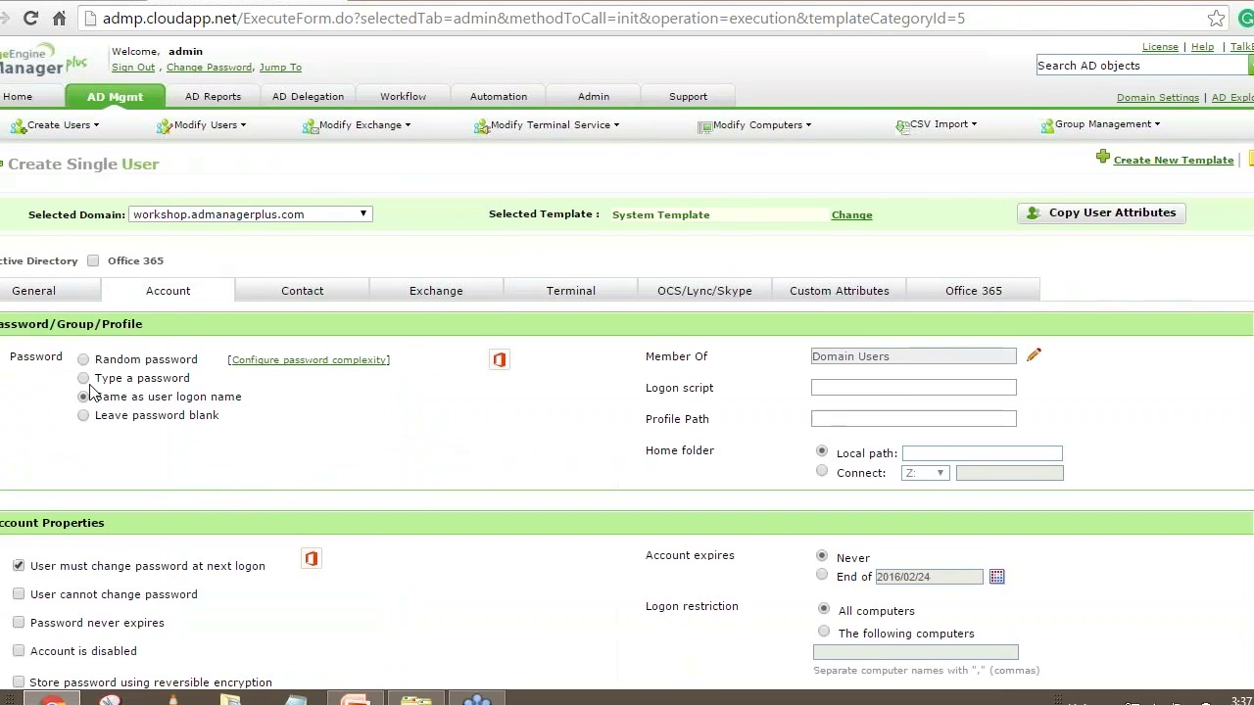
Choose 'Type a password' and enter and confirm the new user's password
left_click(83, 378)
left_click(268, 397)
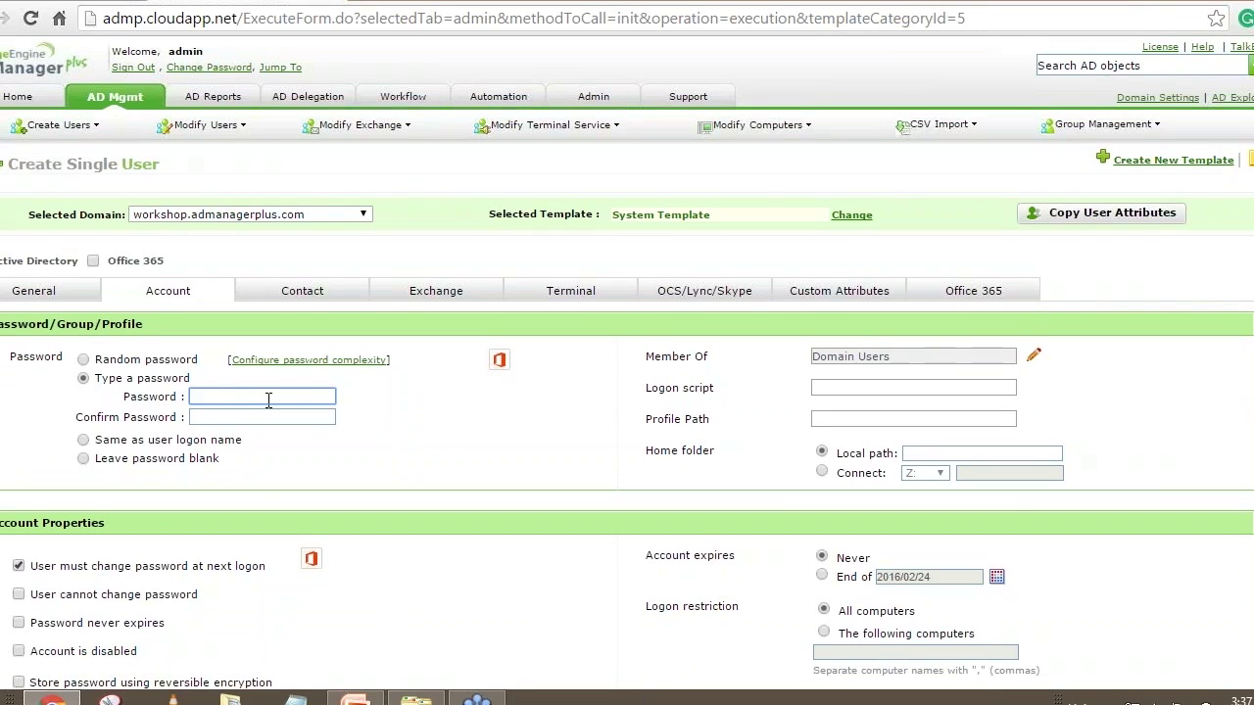
type("************")
key("Tab")
type("************")
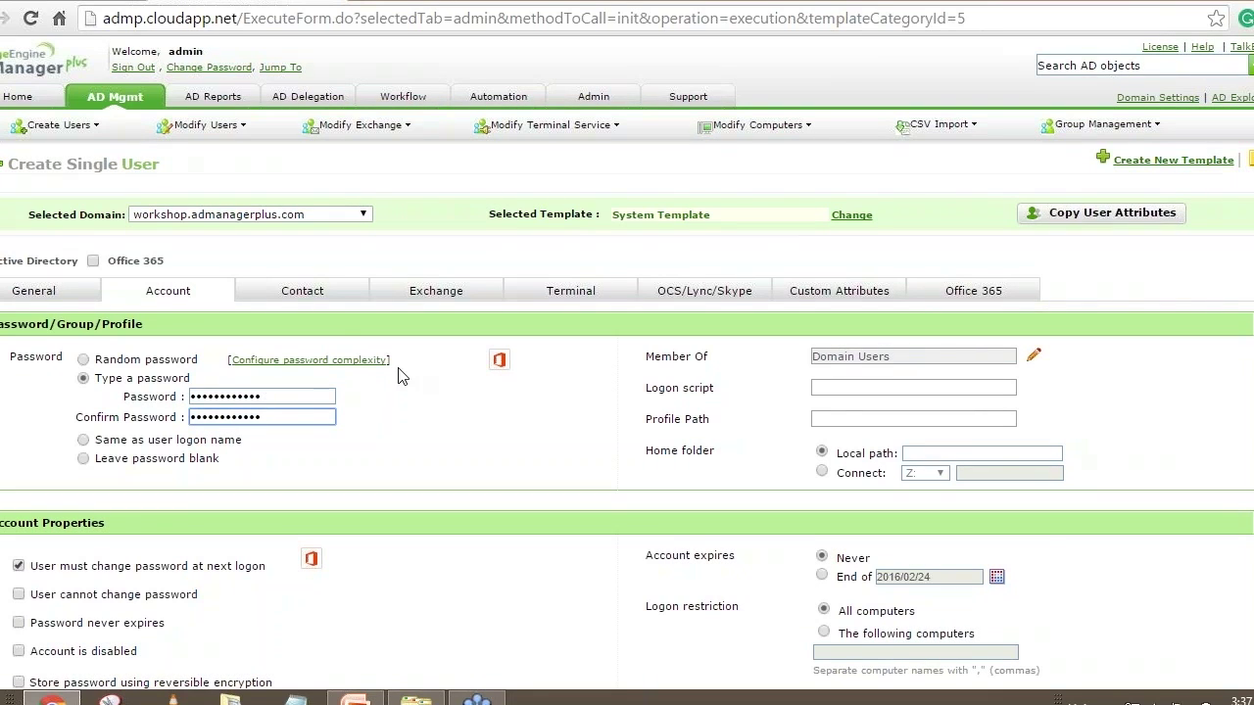
On the Contact tab, set the department to Information and Technology
left_click(300, 291)
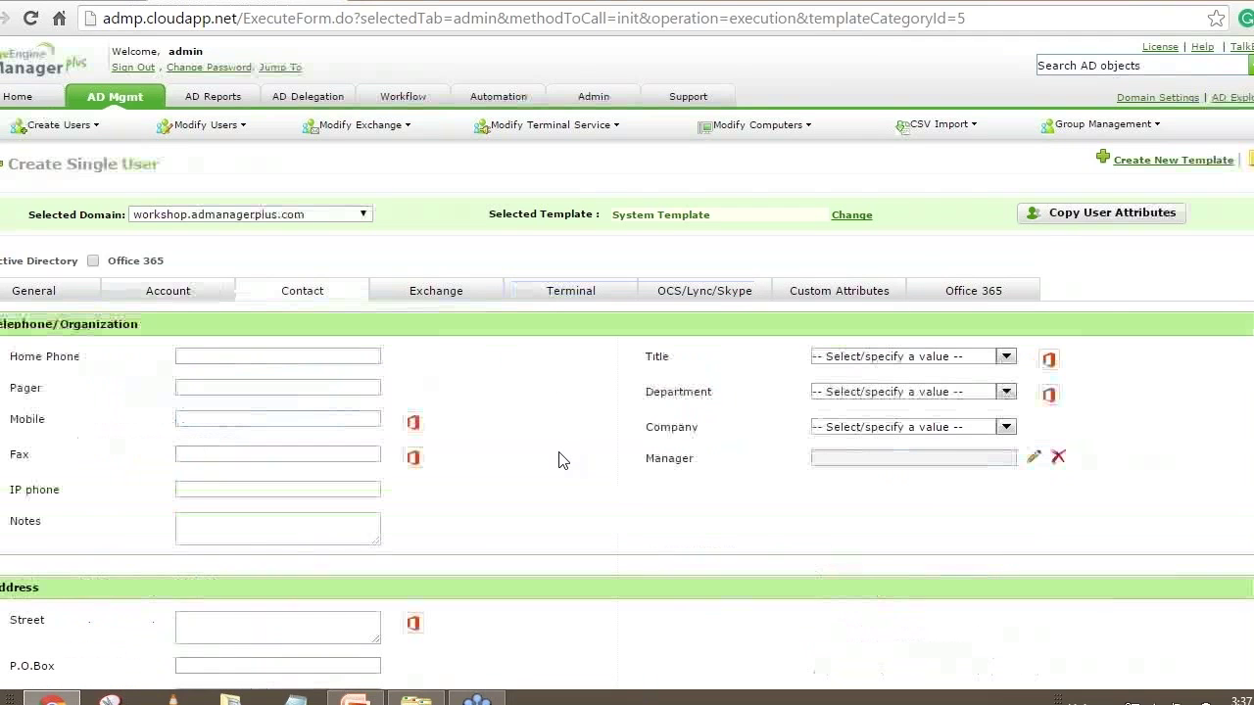
left_click(1006, 392)
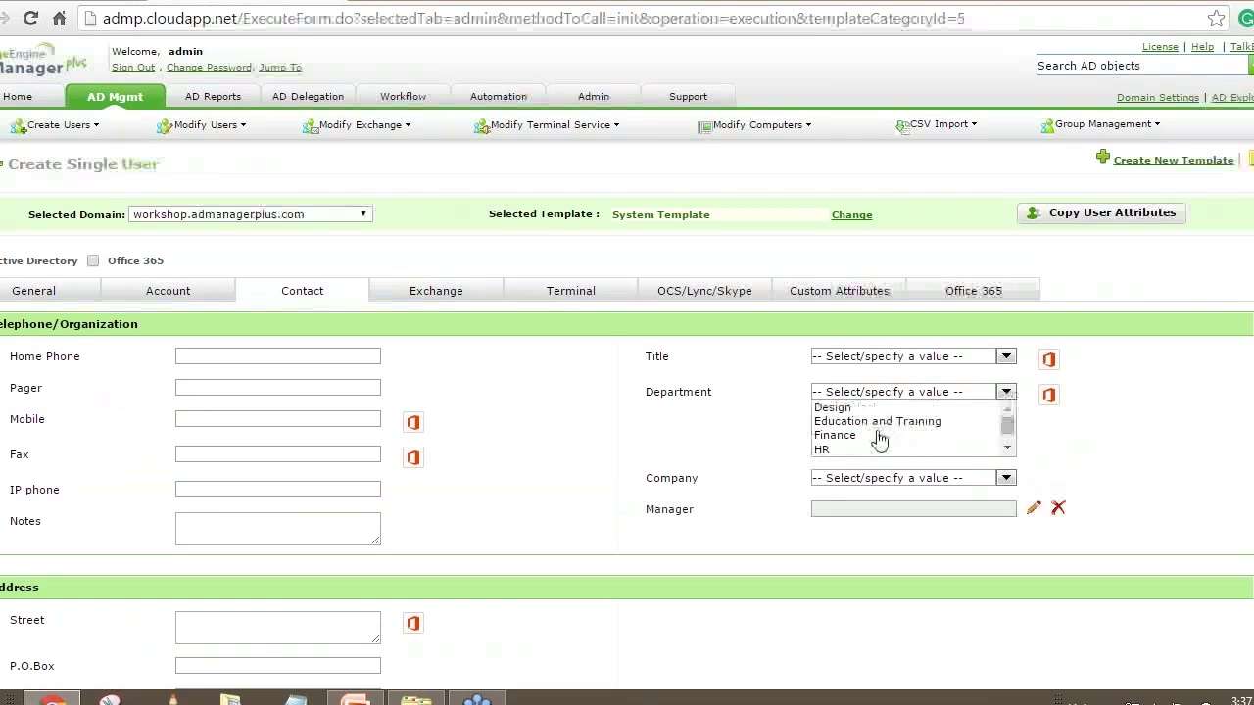
scroll(879, 441, "down", 2)
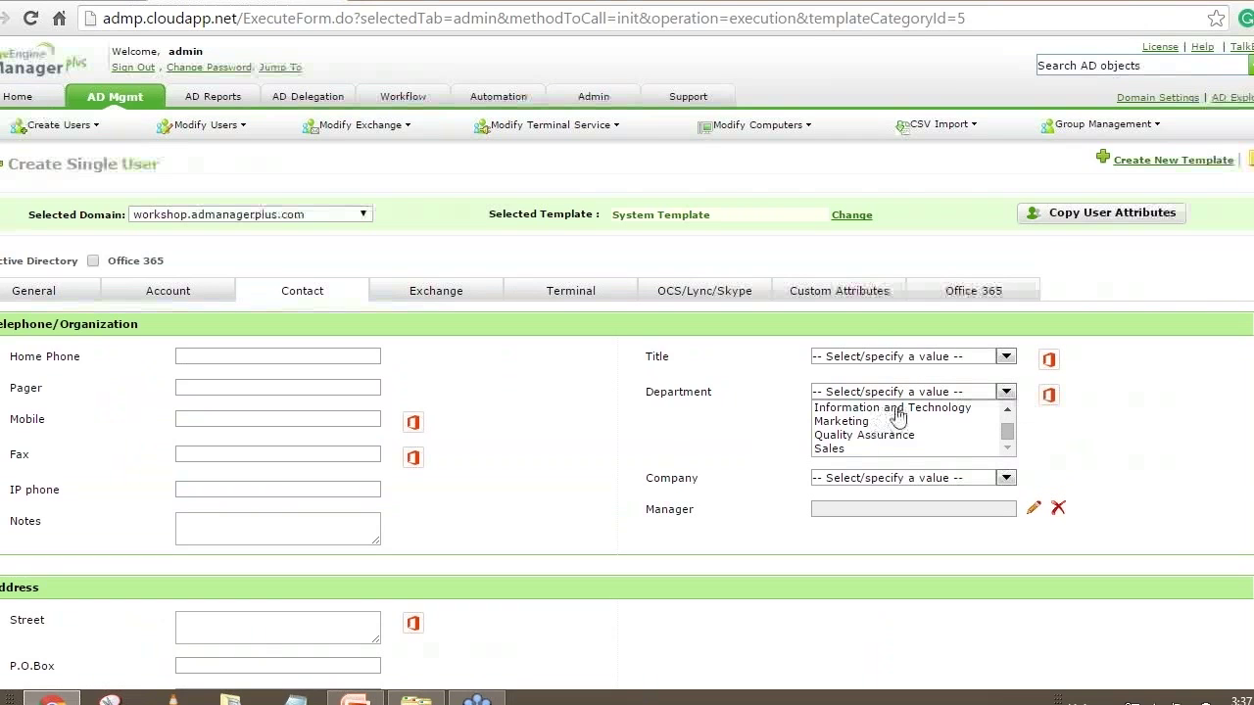
left_click(898, 410)
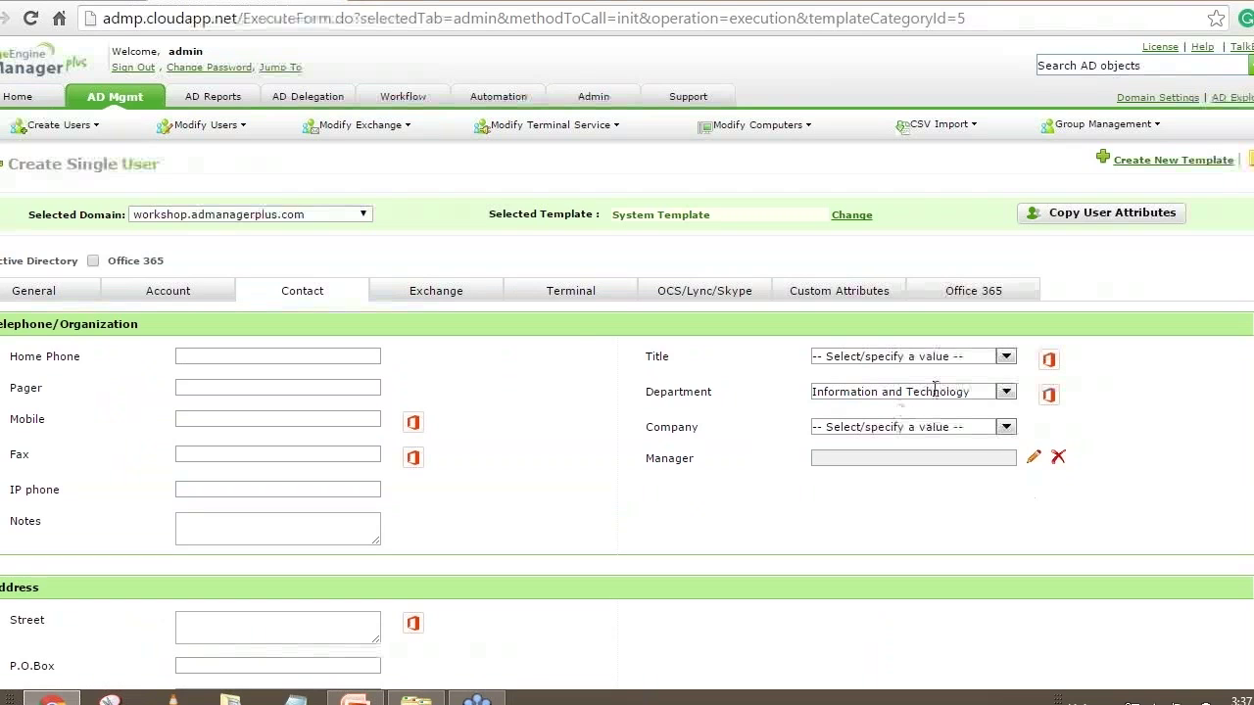
left_click(436, 295)
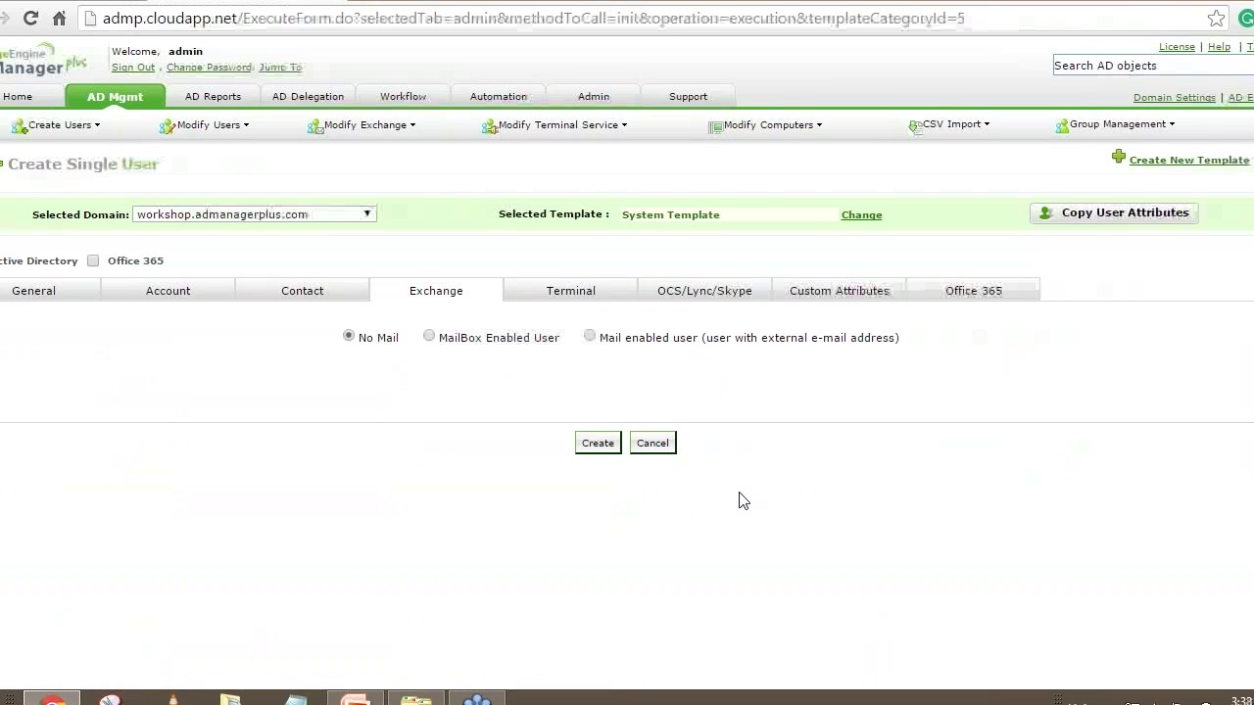
left_click(428, 337)
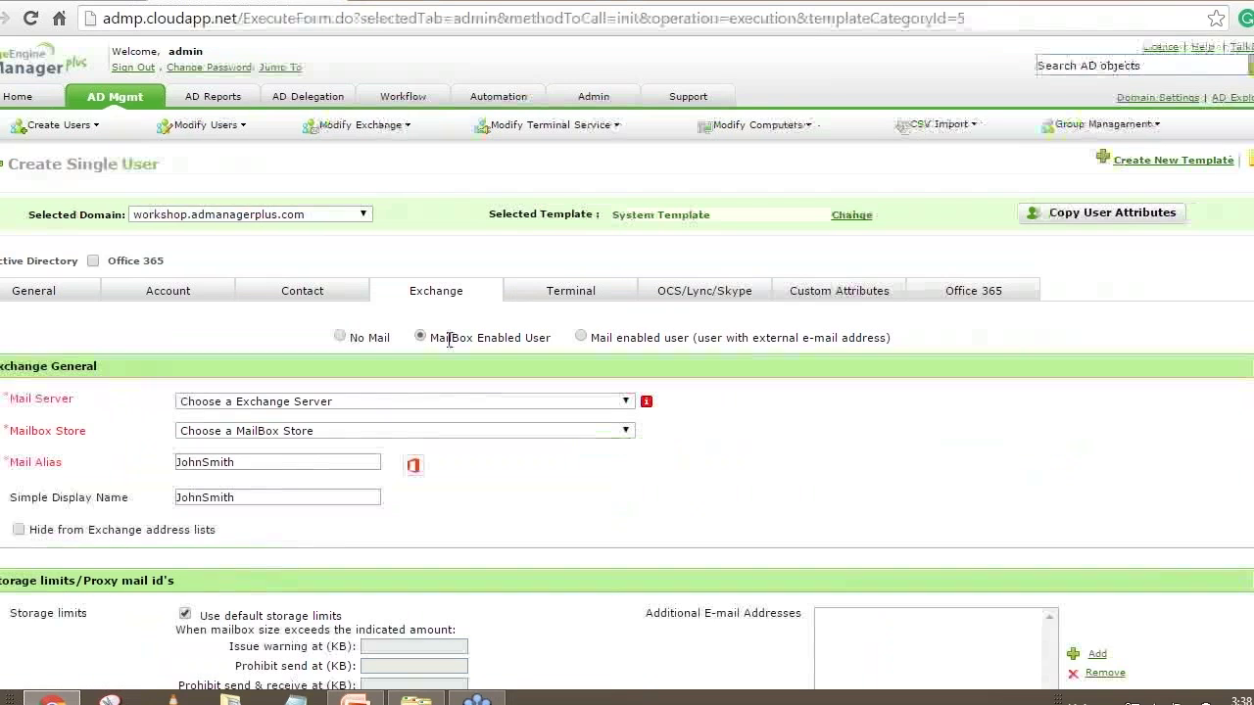
left_click(279, 409)
left_click(265, 442)
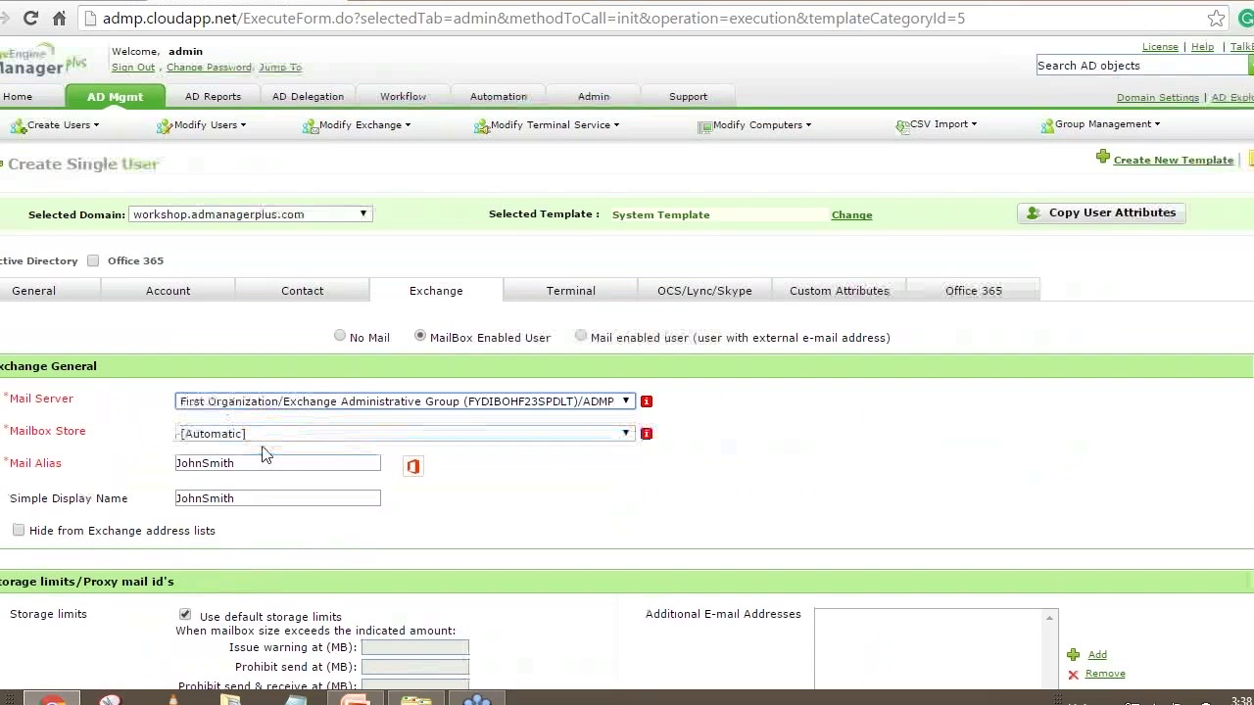
left_click(263, 434)
left_click(265, 458)
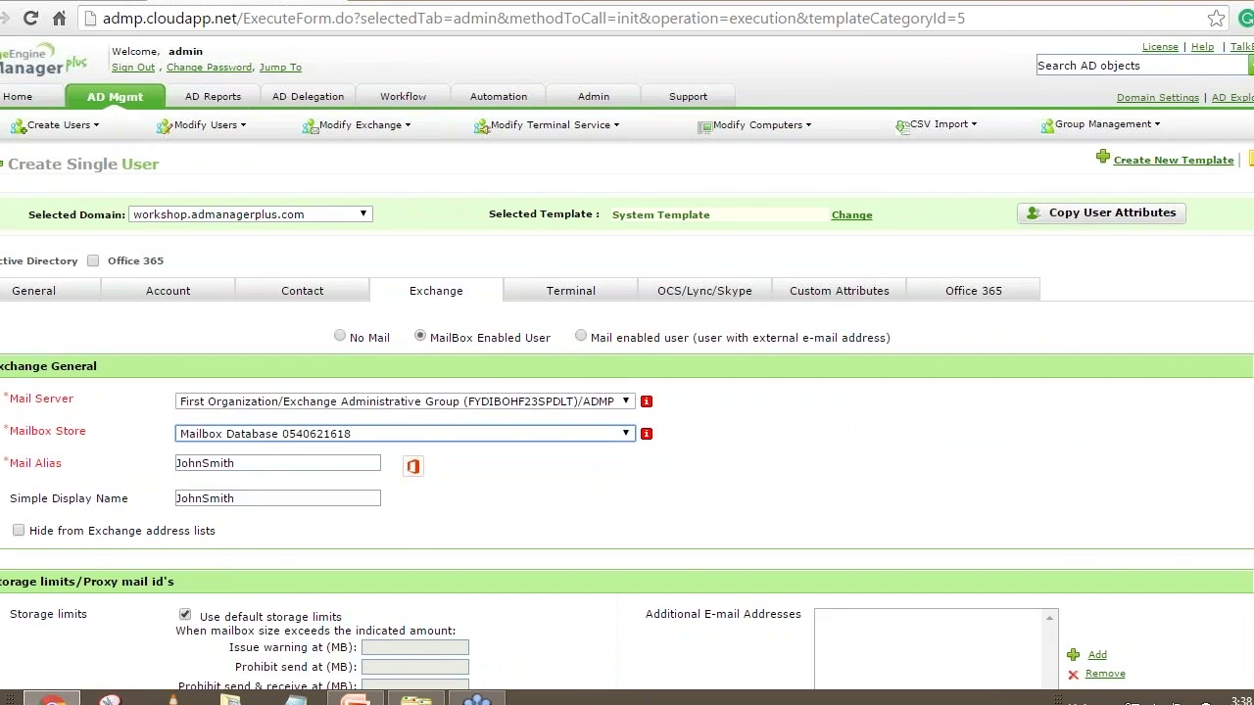
scroll(233, 285, "down", 2)
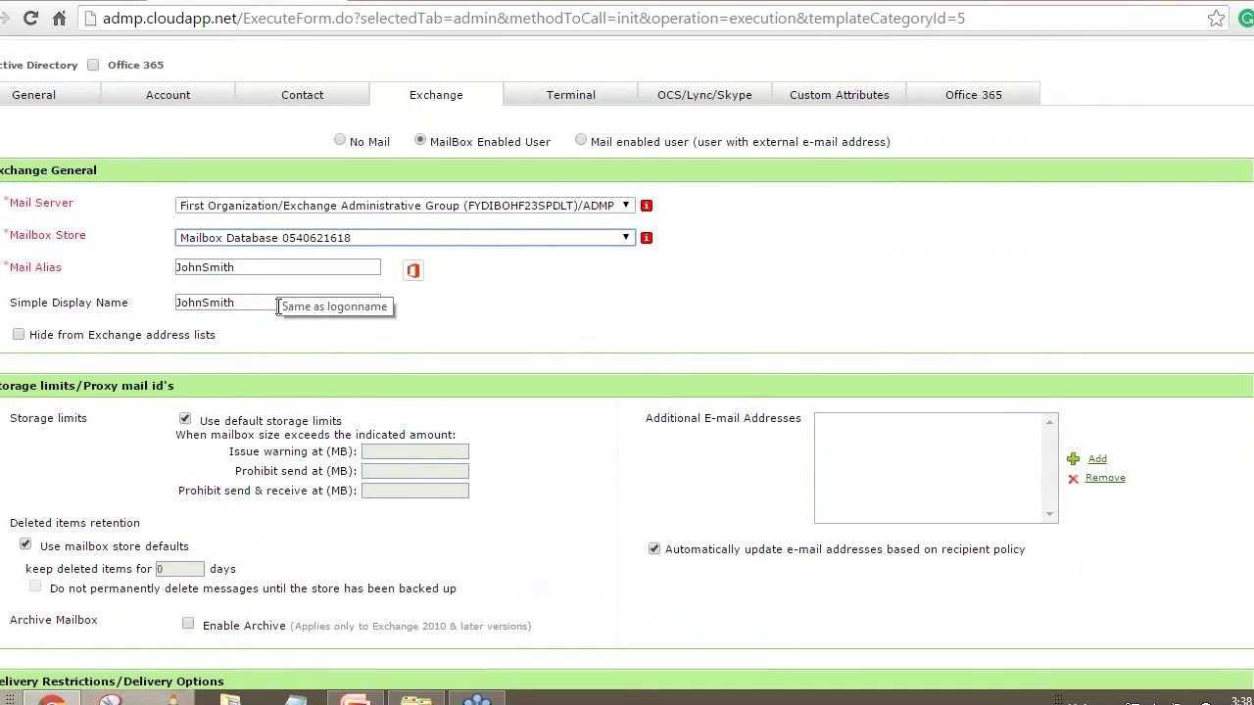
scroll(625, 363, "down", 3)
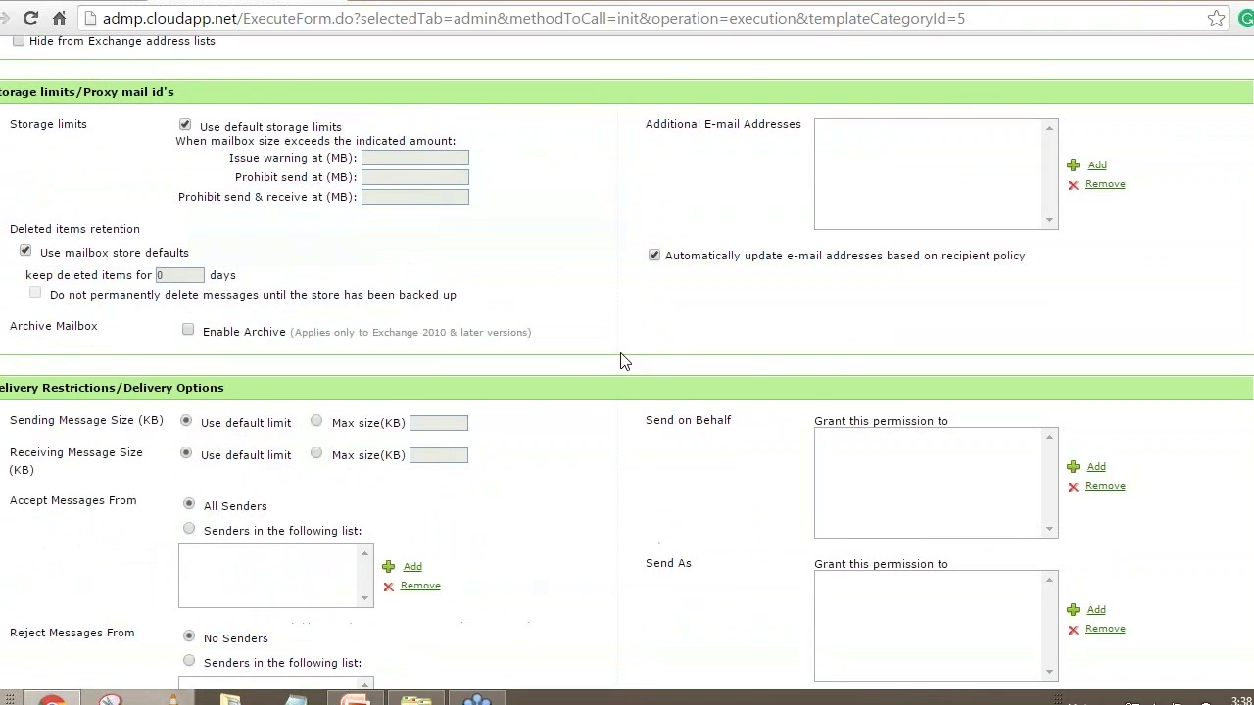
scroll(620, 361, "down", 5)
left_click(589, 672)
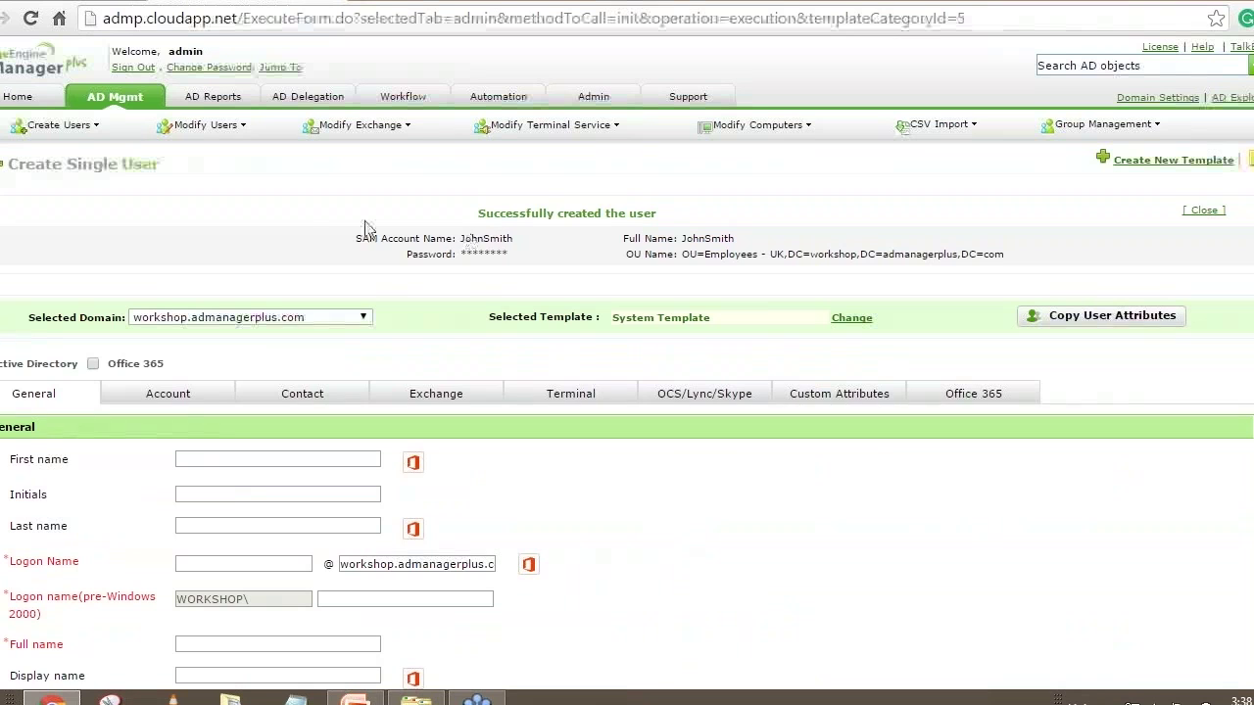
Open the Bulk User Management page under AD Mgmt > User Management
left_click(119, 105)
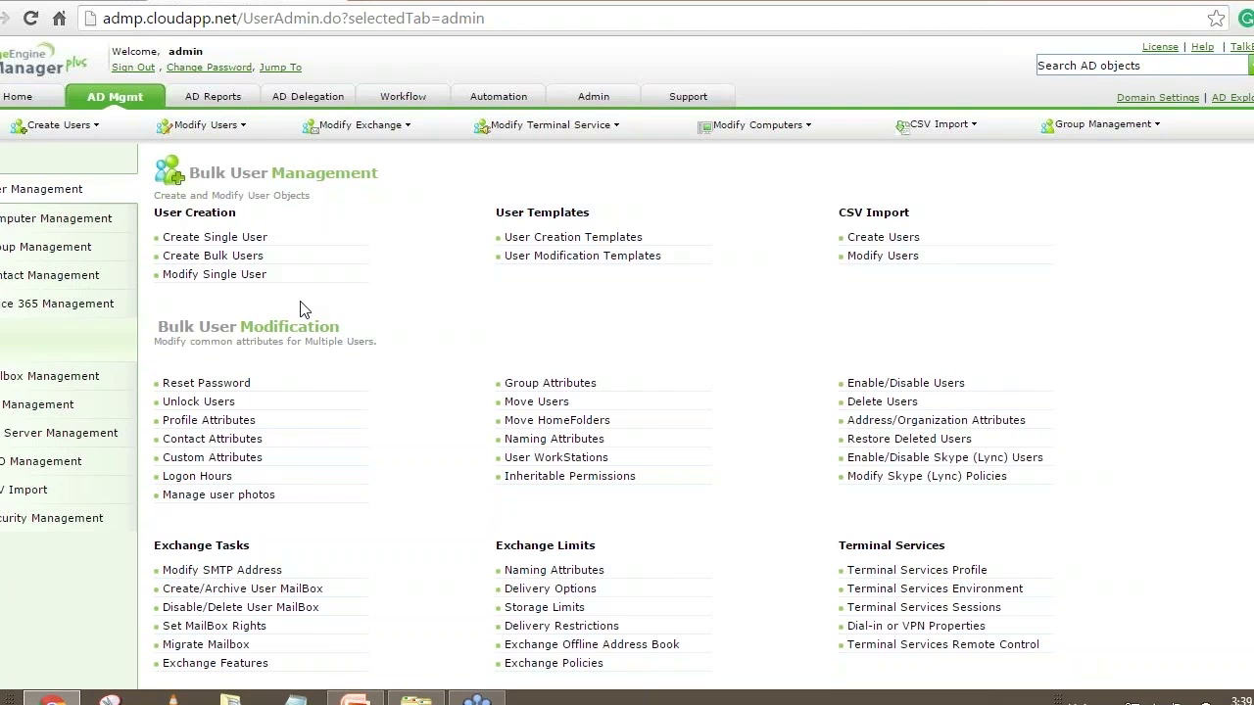
Find the new user in Modify Single User, open their properties and select the pre-Windows logon name
left_click(194, 283)
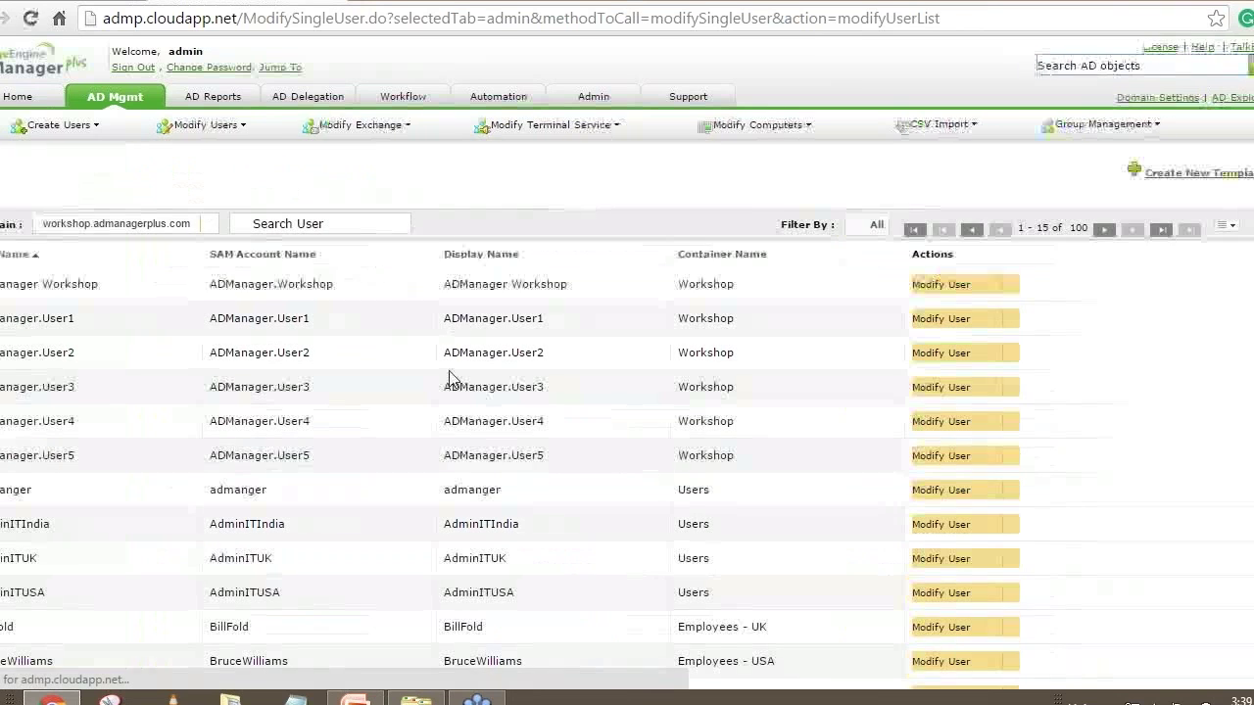
left_click(311, 224)
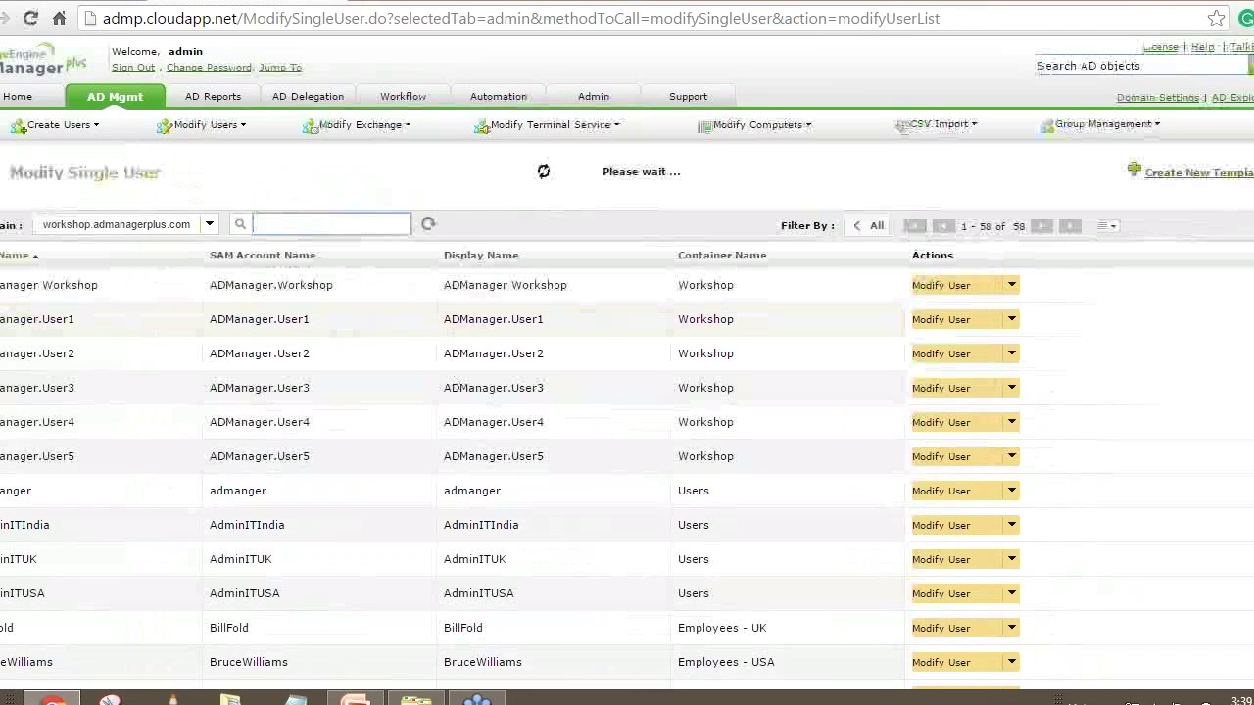
type("John")
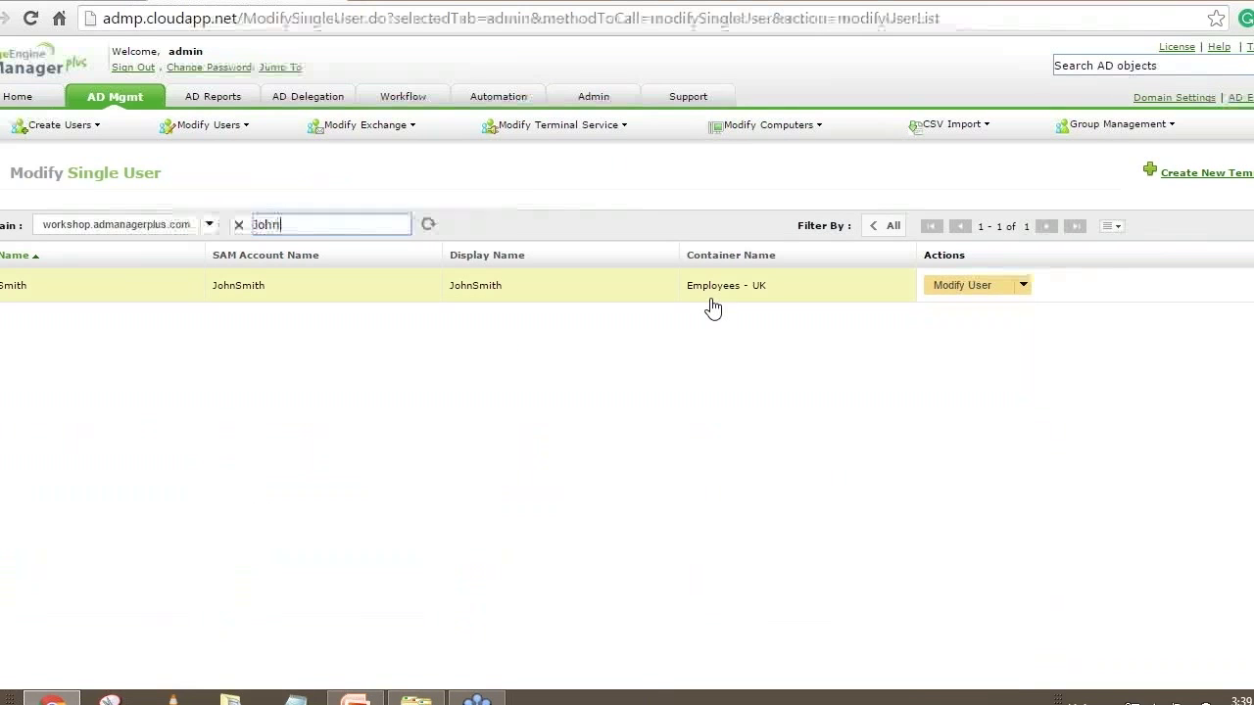
left_click(965, 286)
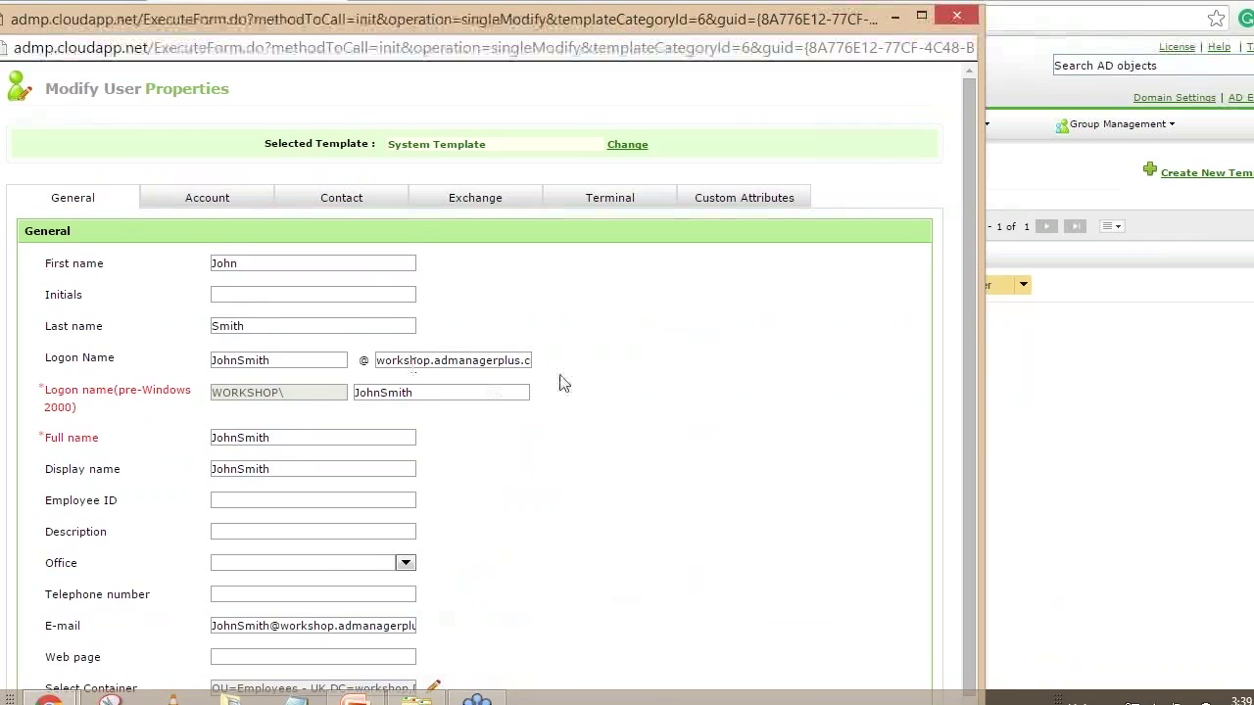
scroll(564, 383, "down", 1)
left_click(429, 354)
double_click(405, 359)
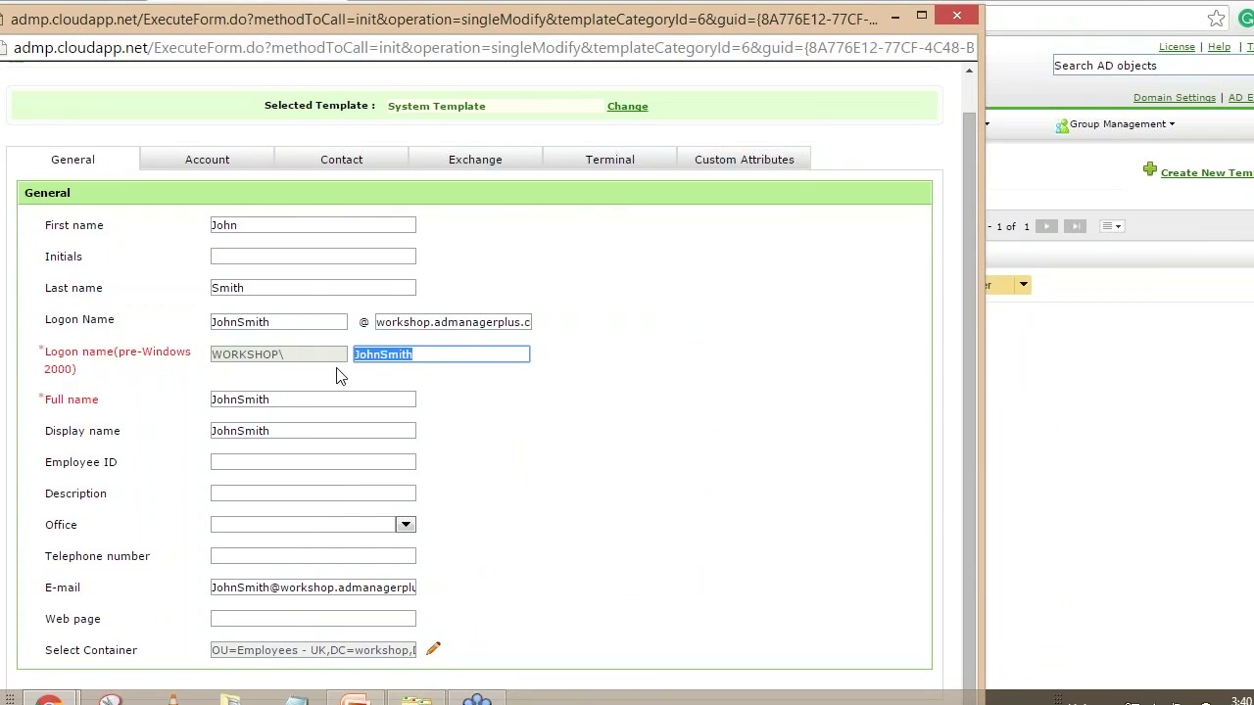
left_click(443, 353)
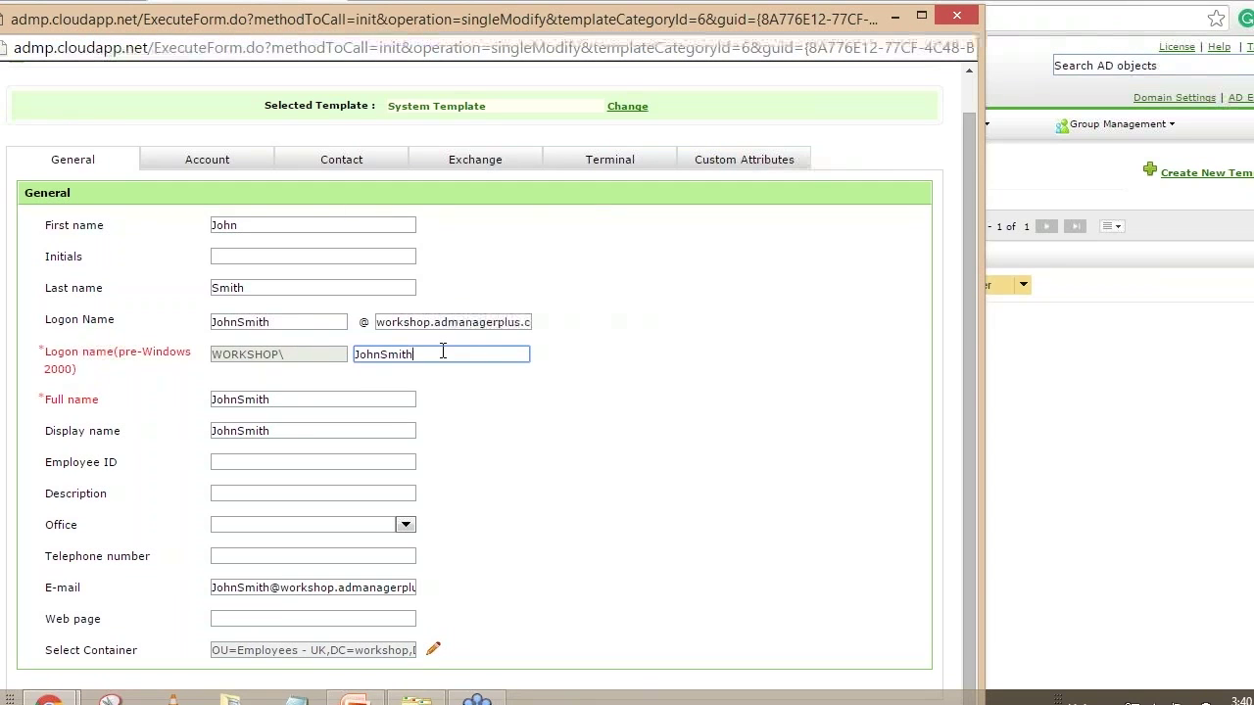
left_click_drag(442, 352, 354, 353)
left_click_drag(430, 355, 355, 355)
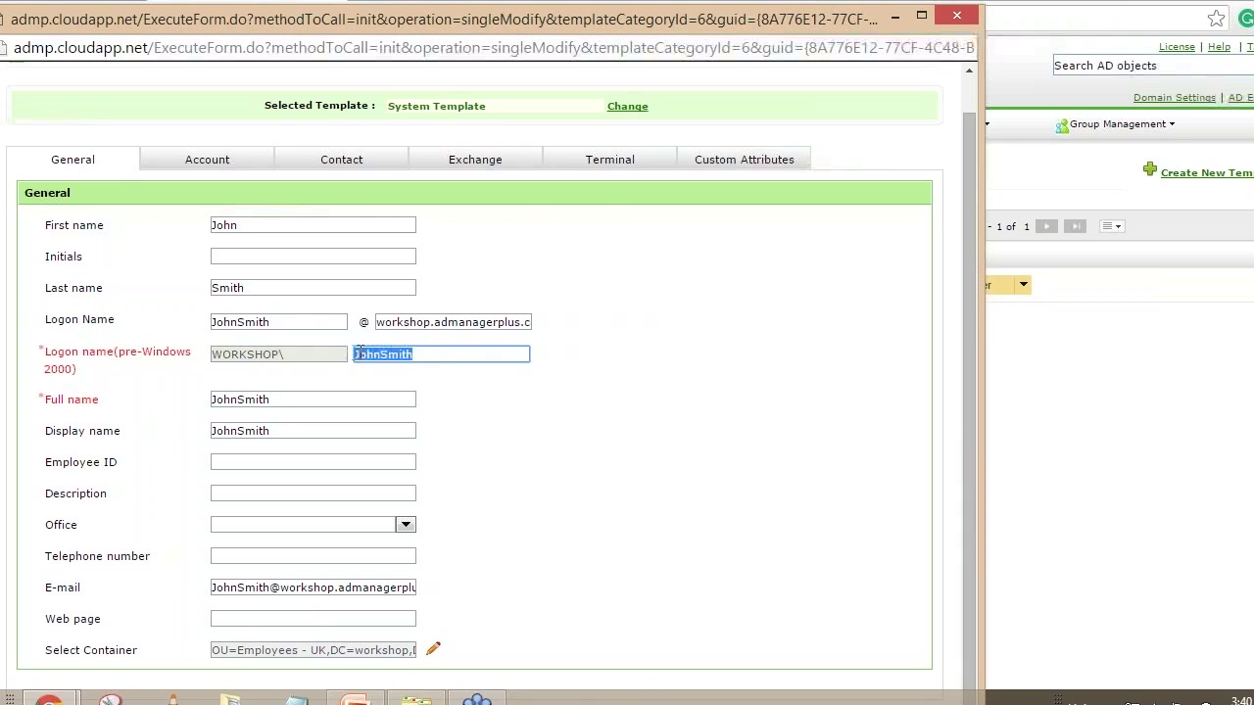
left_click(443, 351)
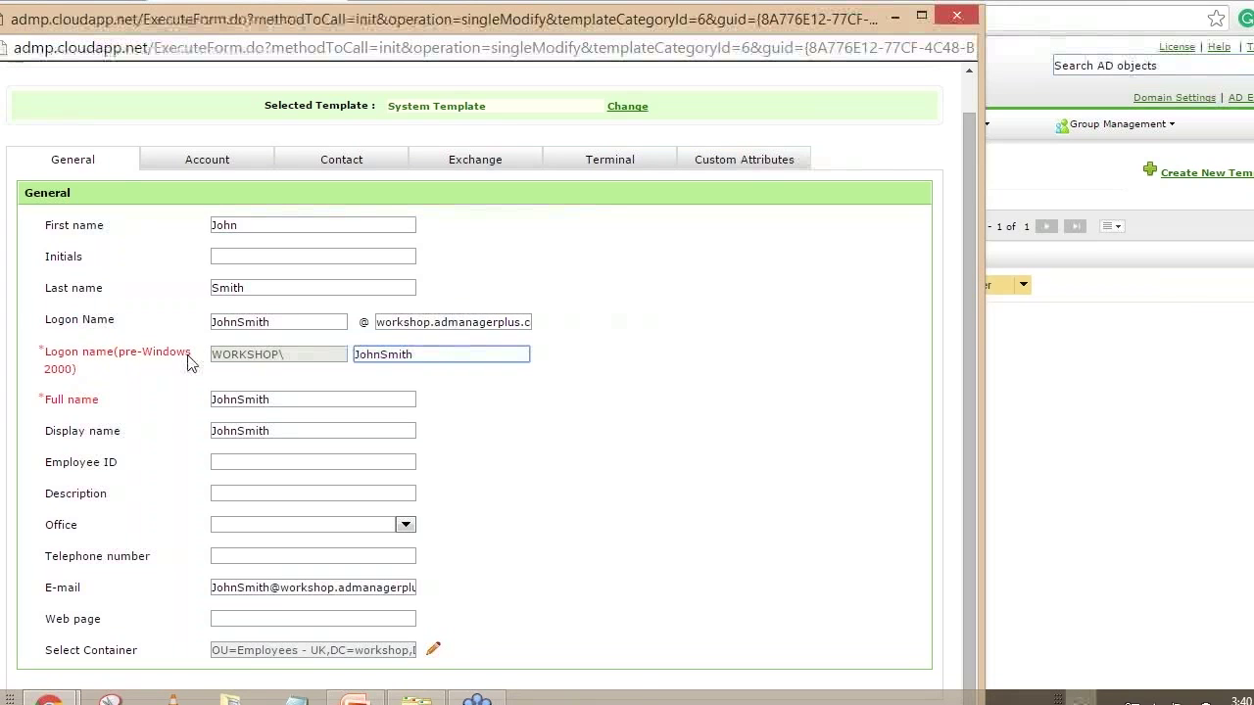
double_click(437, 355)
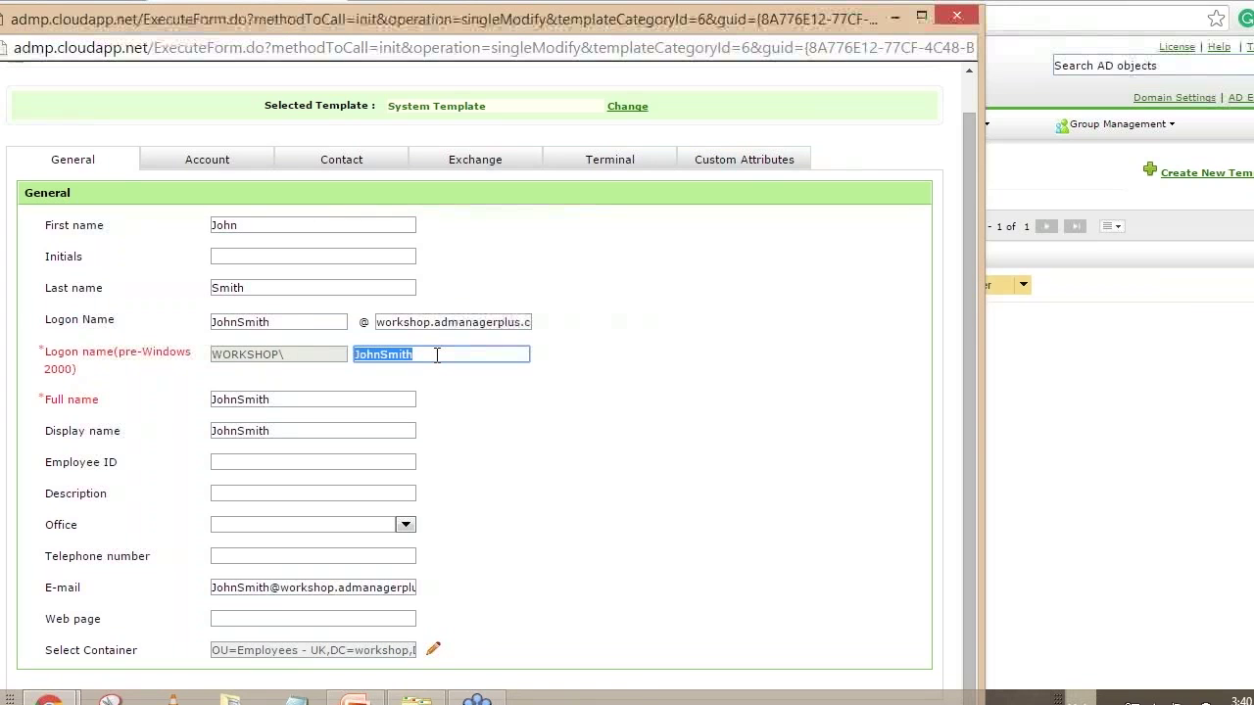
left_click(437, 355)
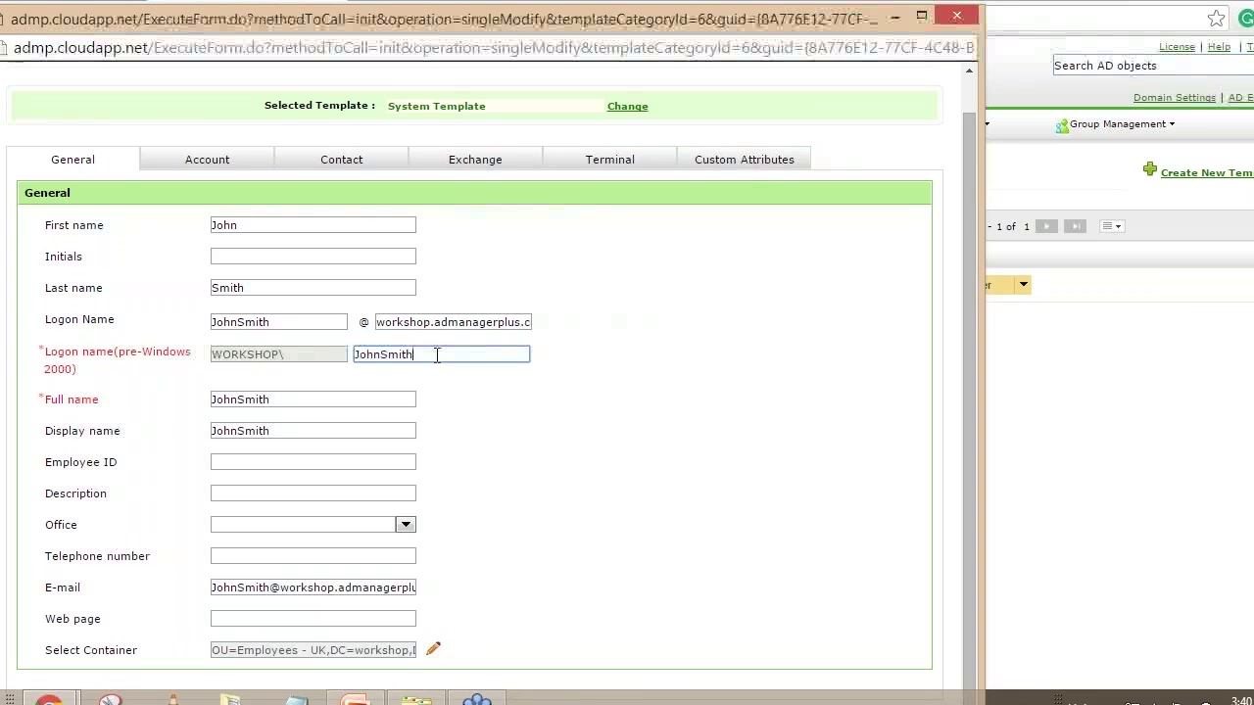
left_click_drag(421, 355, 349, 354)
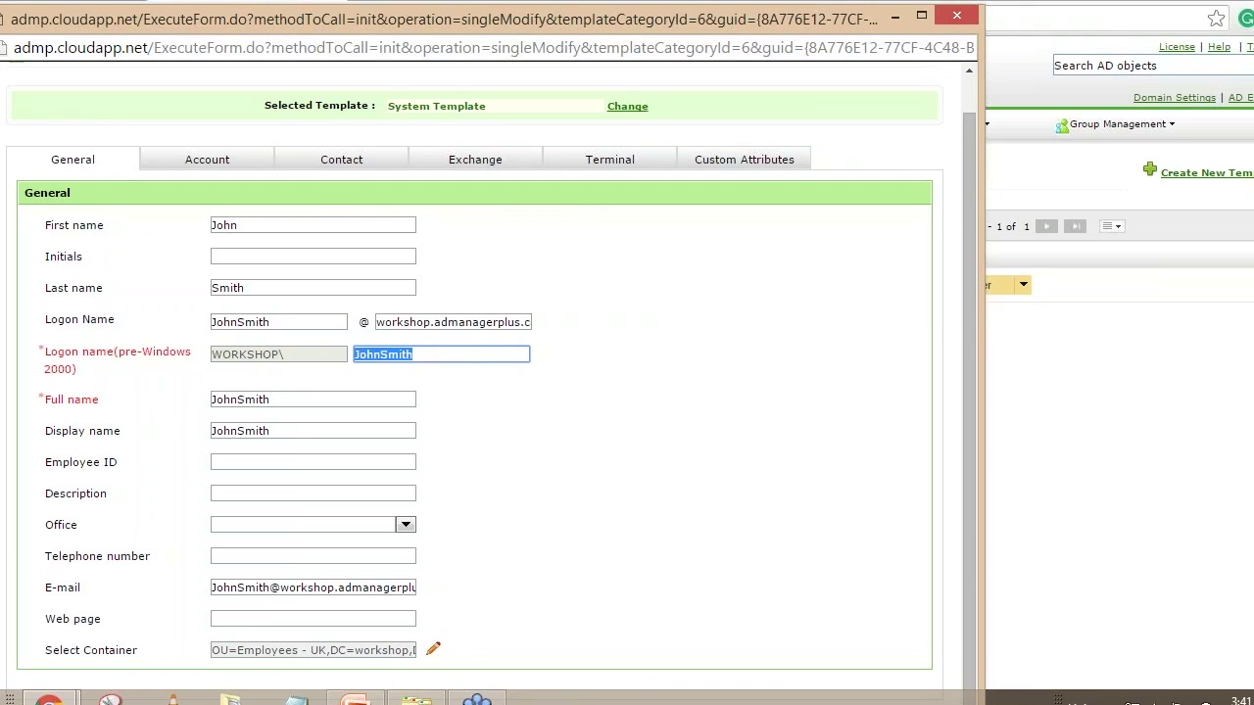
left_click(462, 356)
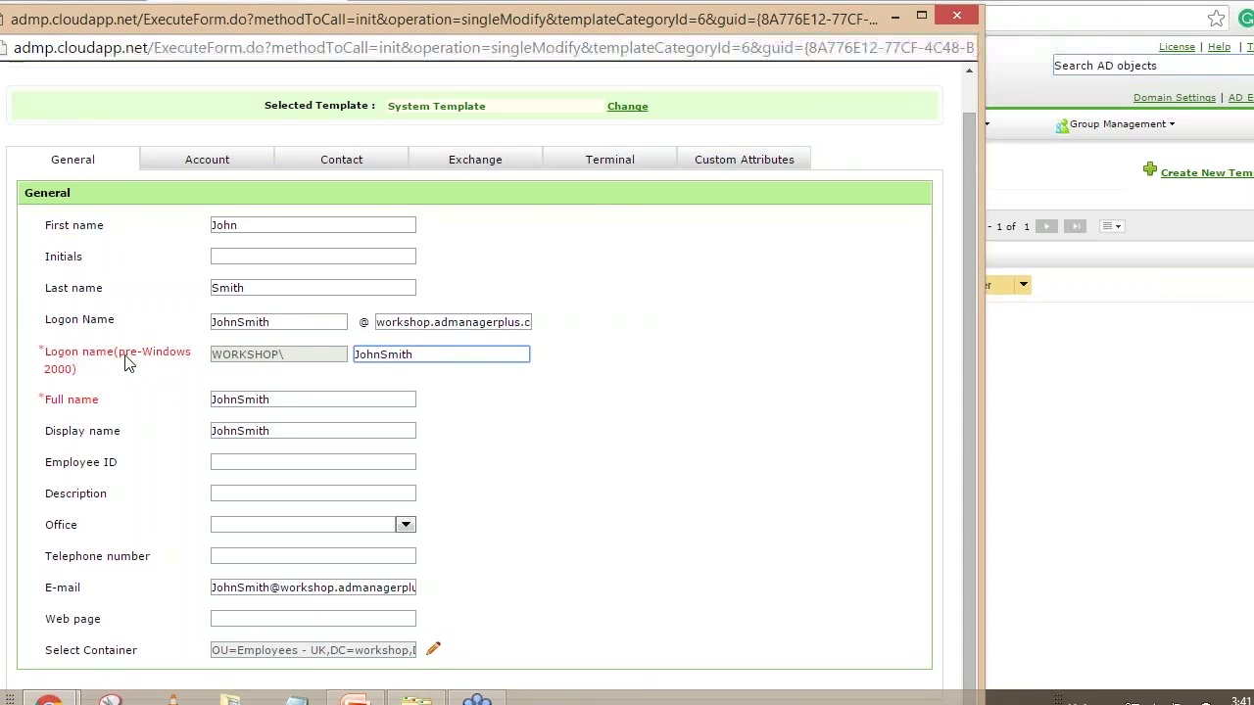
double_click(419, 356)
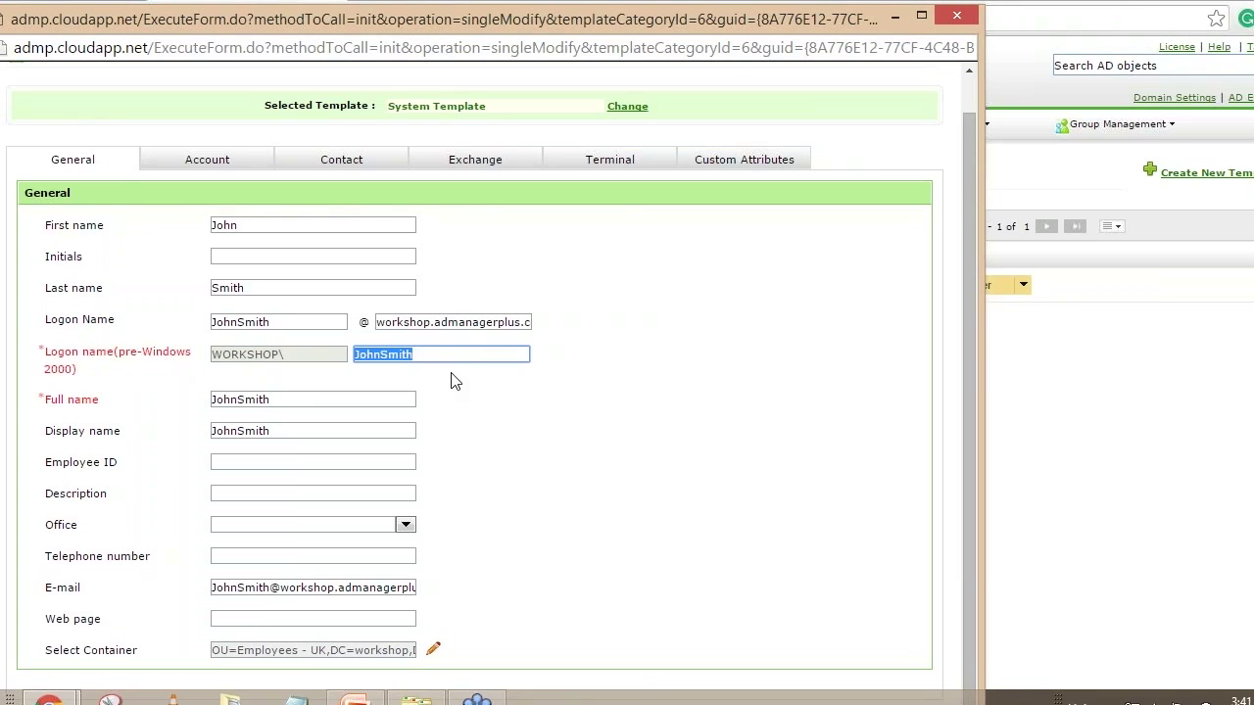
left_click(473, 170)
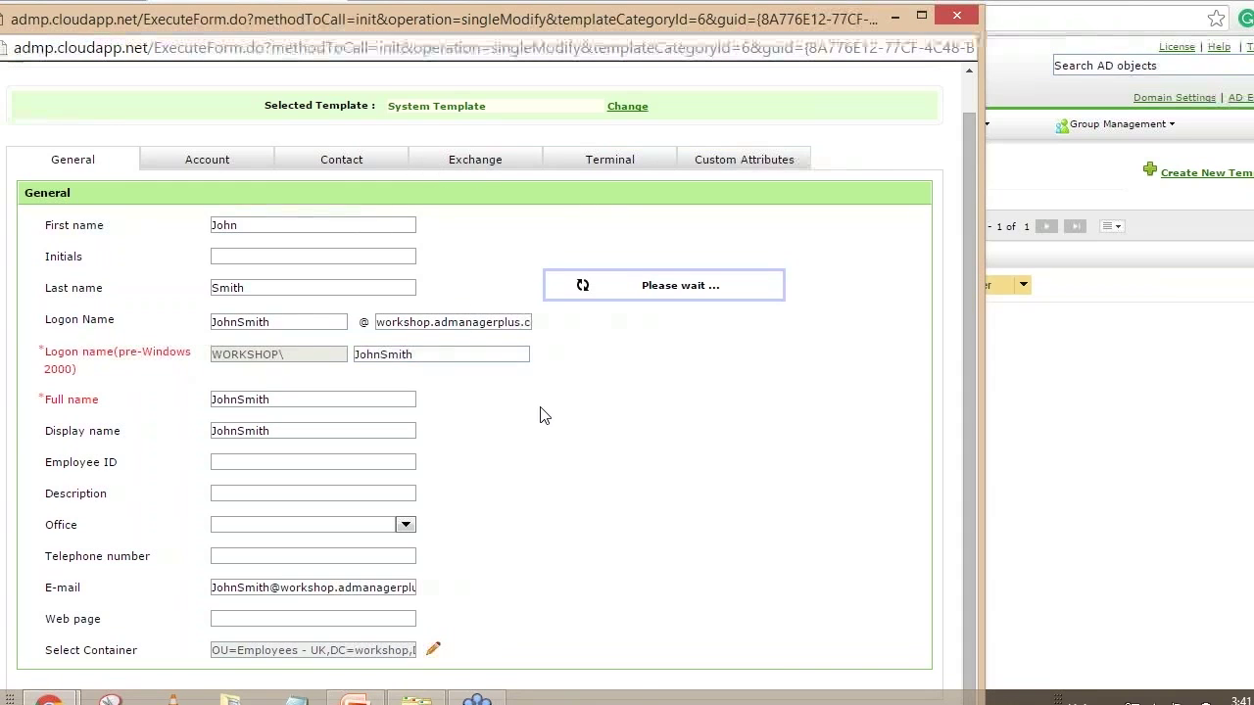
Review the SMTP entry under Additional E-mail Addresses, then close the properties window unchanged
left_click(479, 166)
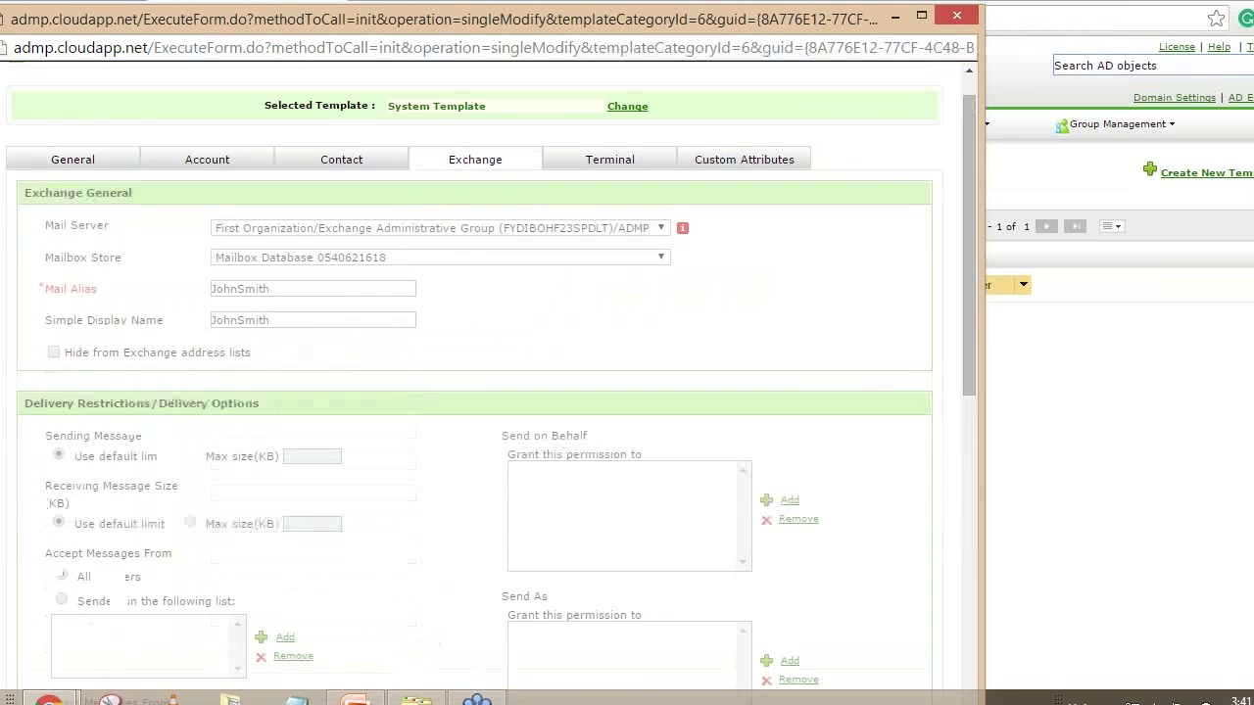
scroll(582, 377, "down", 3)
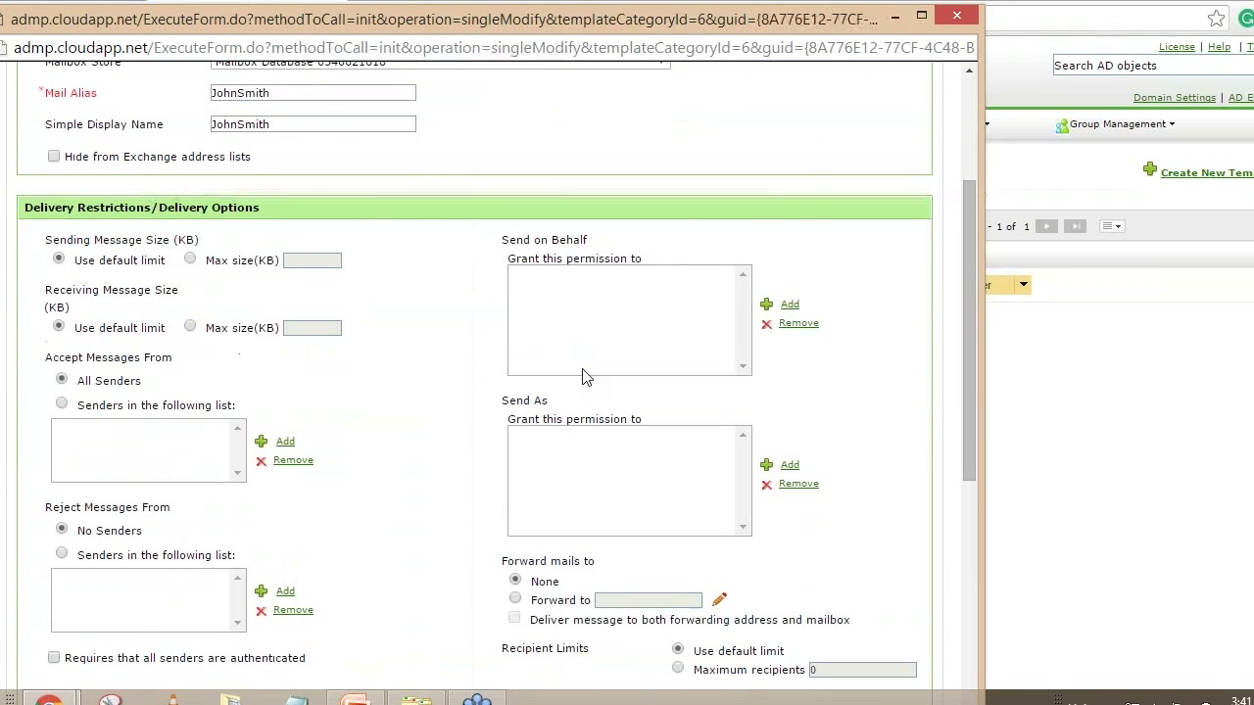
scroll(582, 377, "down", 3)
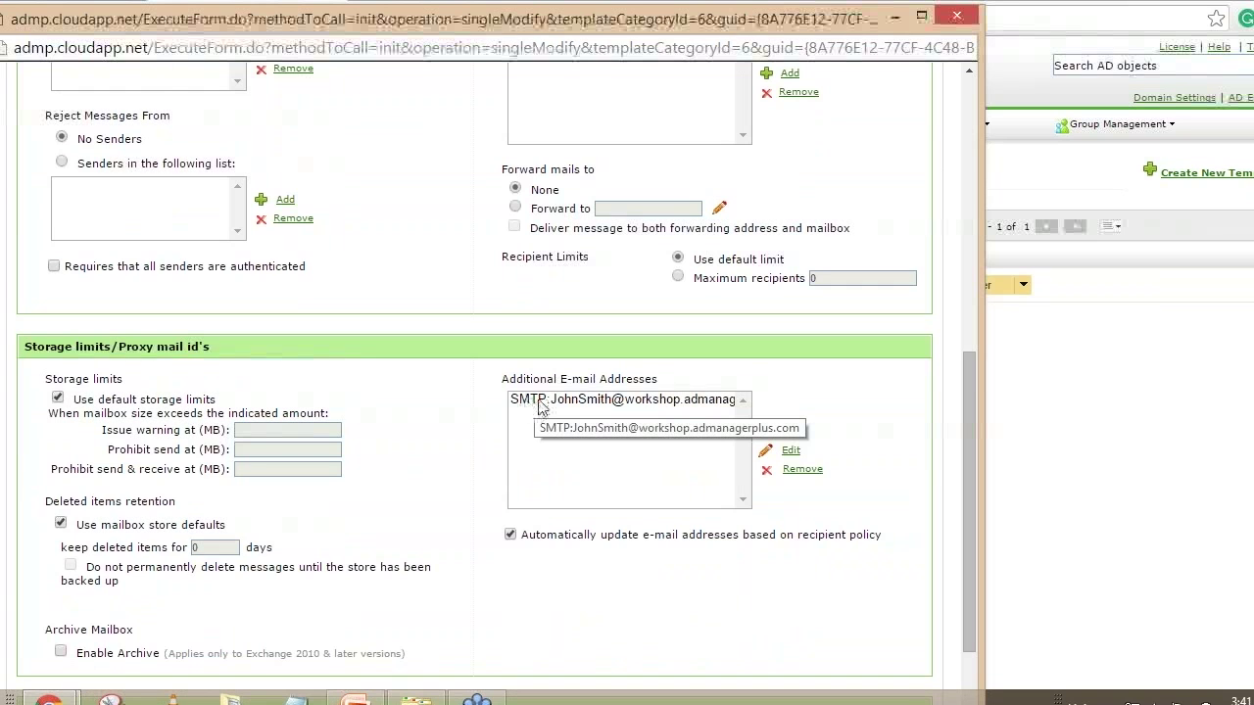
left_click(542, 401)
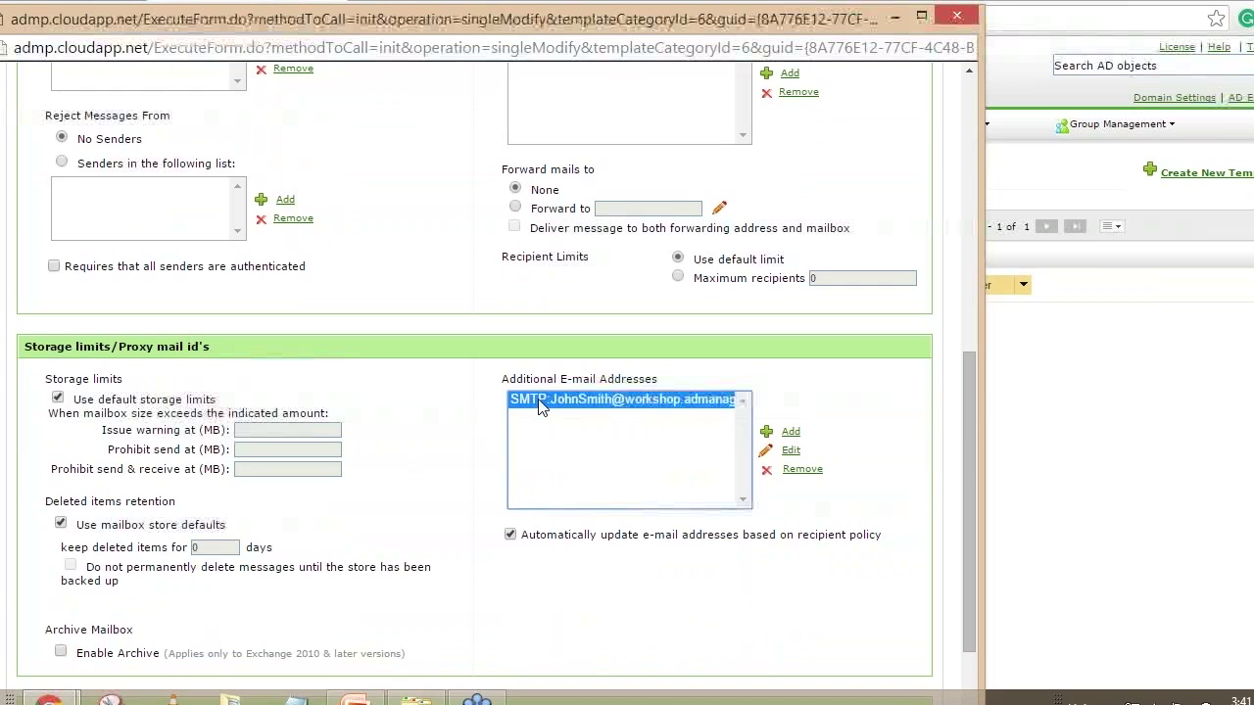
double_click(539, 403)
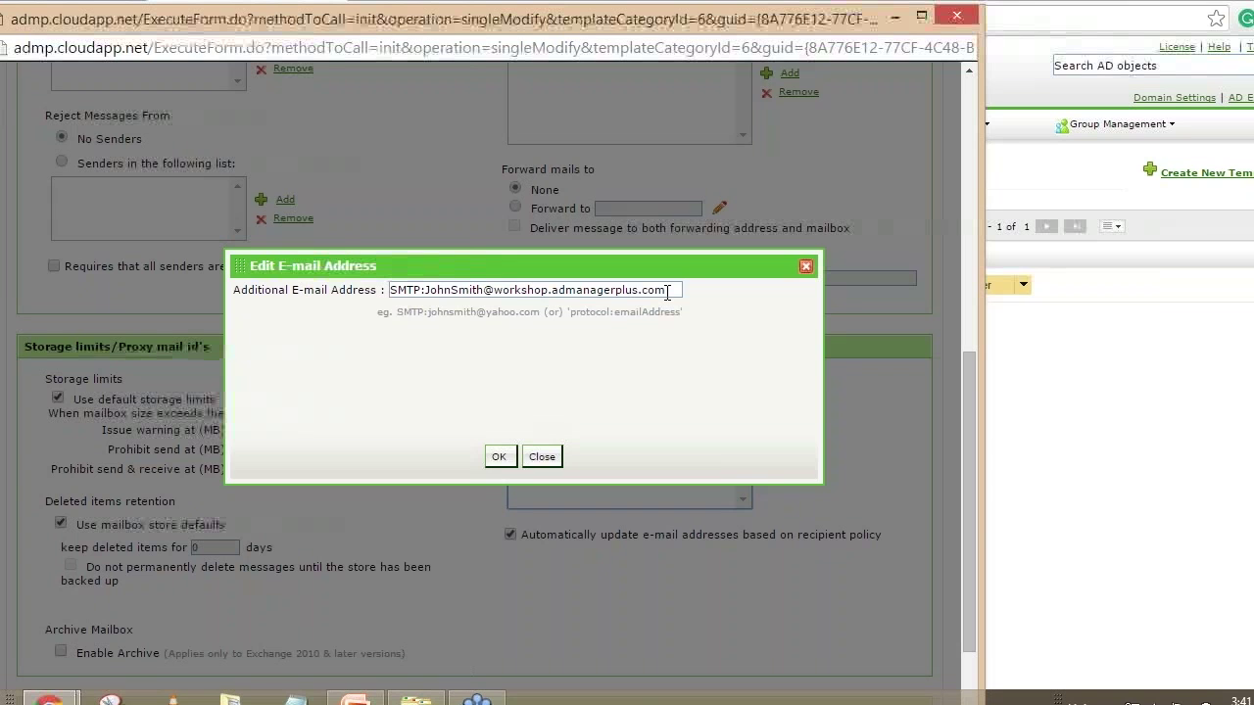
left_click_drag(425, 291, 398, 291)
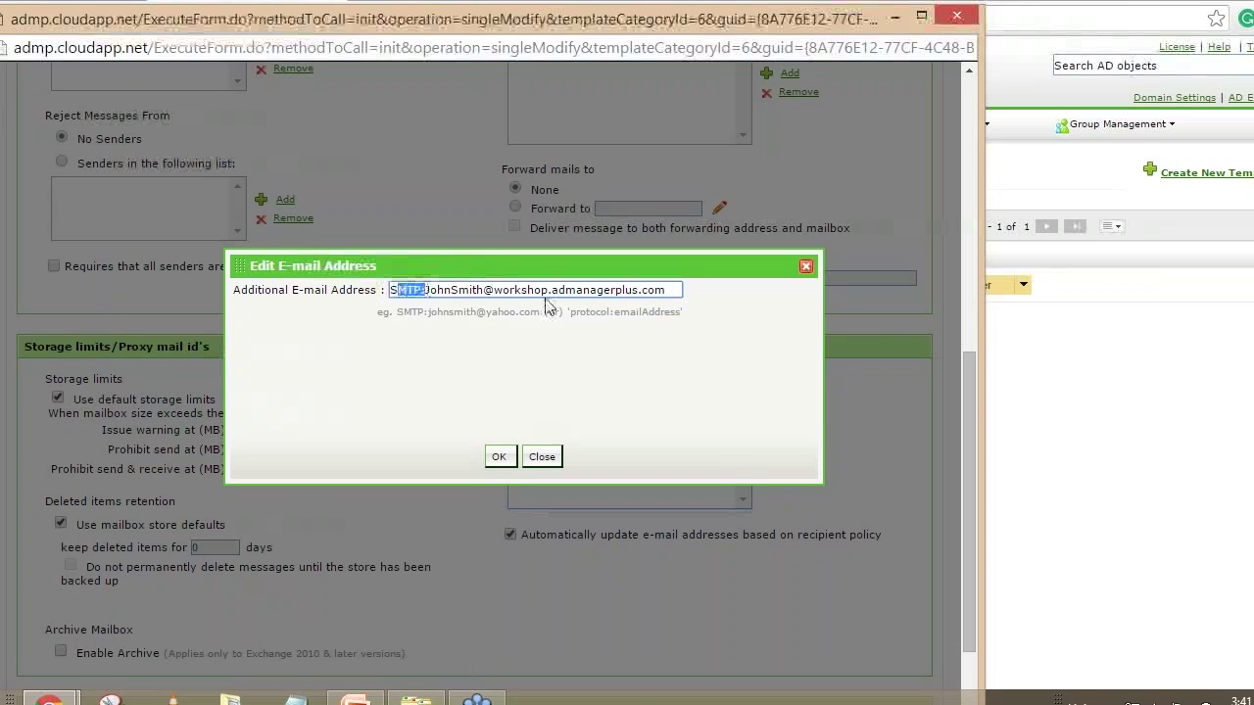
left_click(438, 291)
left_click_drag(679, 290, 382, 291)
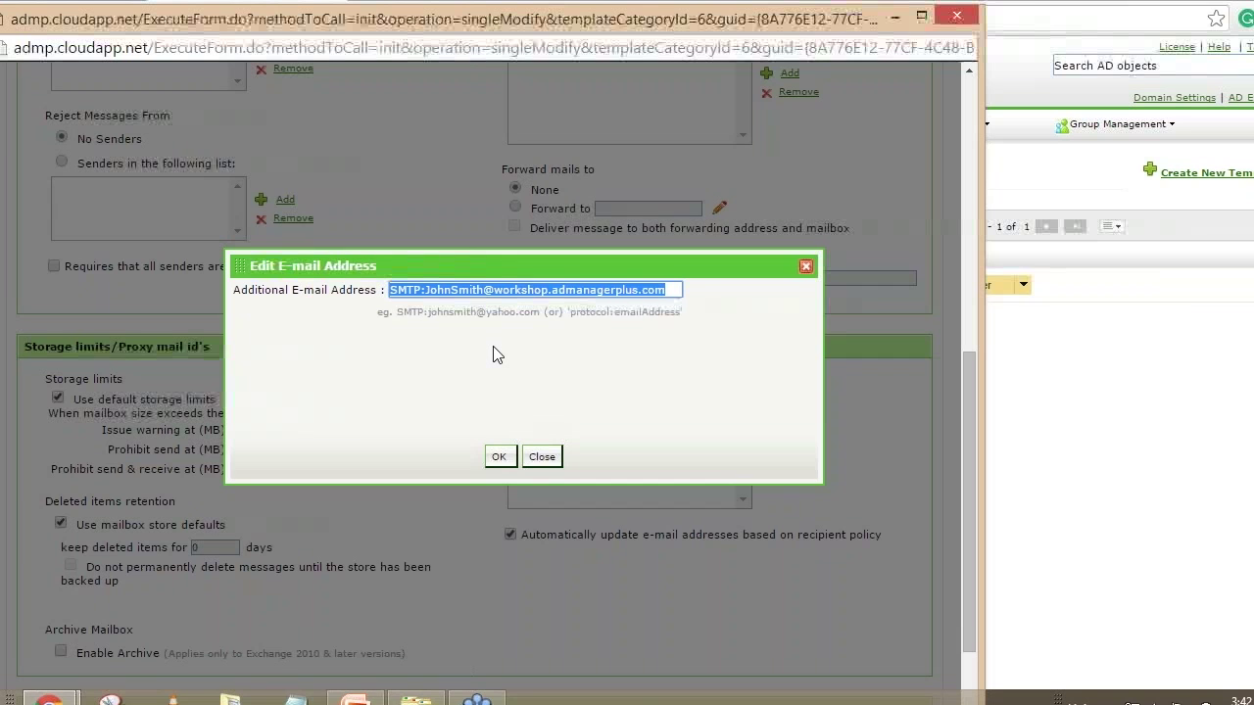
left_click(542, 458)
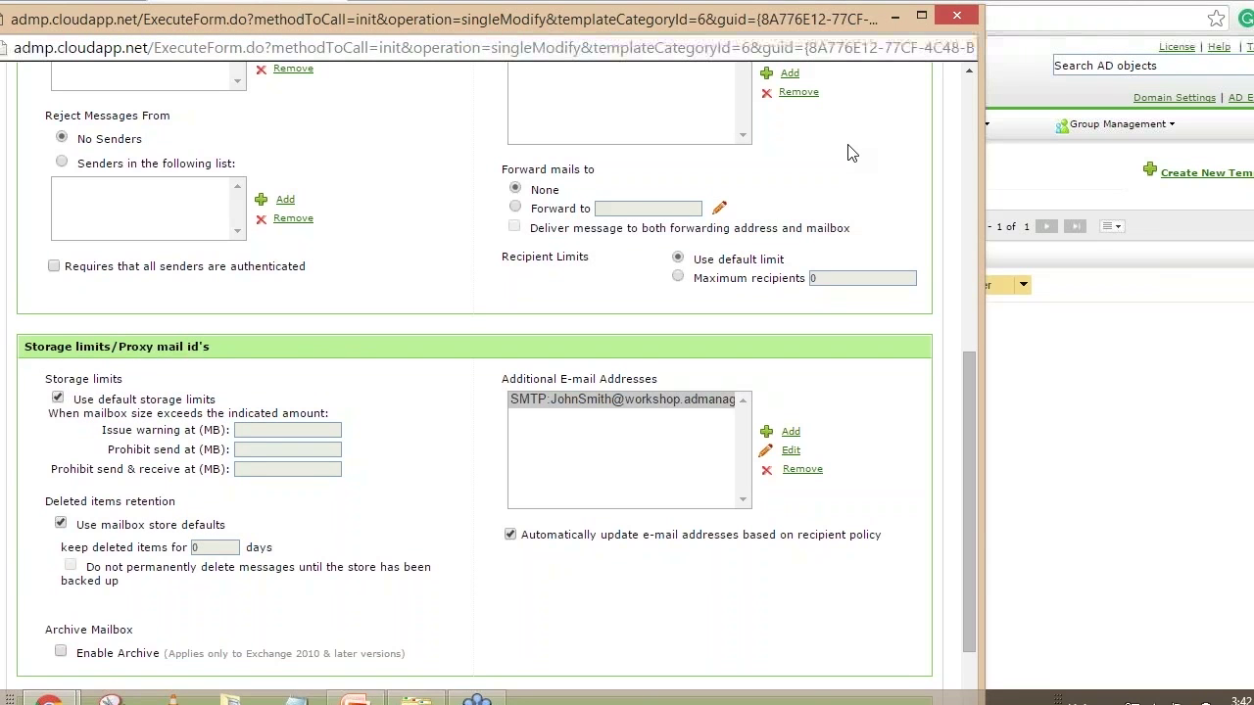
left_click(958, 17)
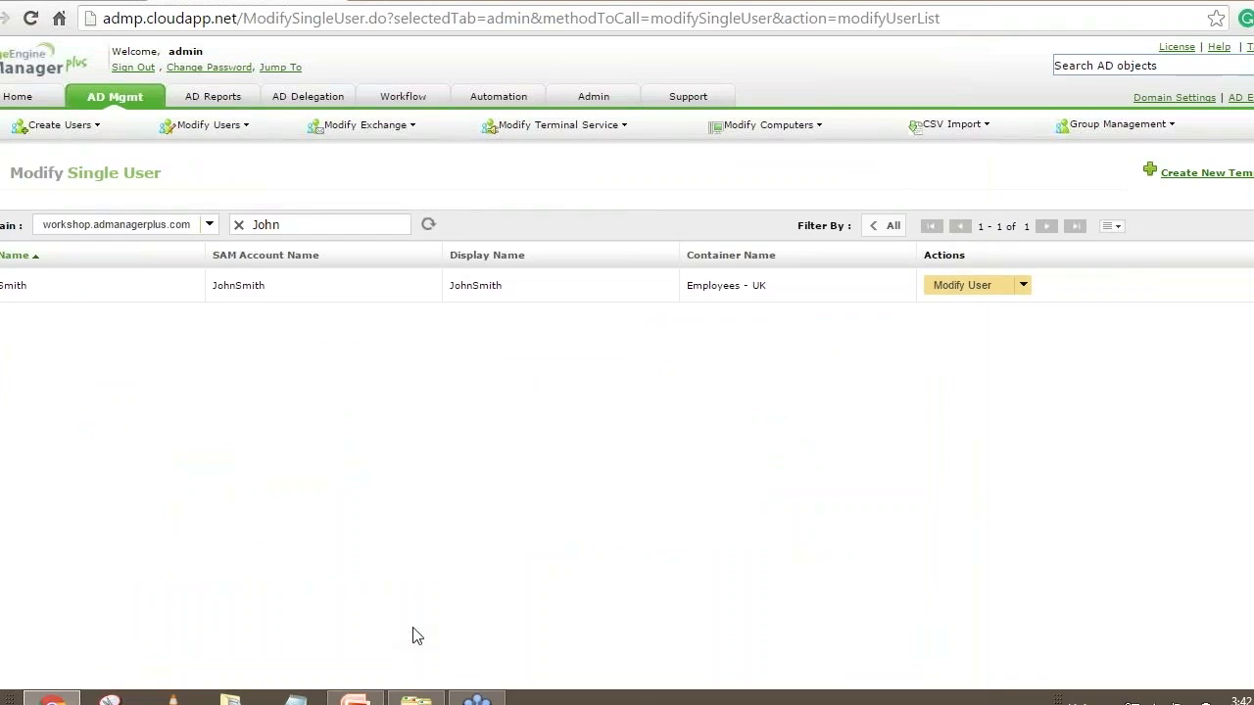
Restore File Explorer on Documents > Workshop and select User modification.csv
left_click(417, 700)
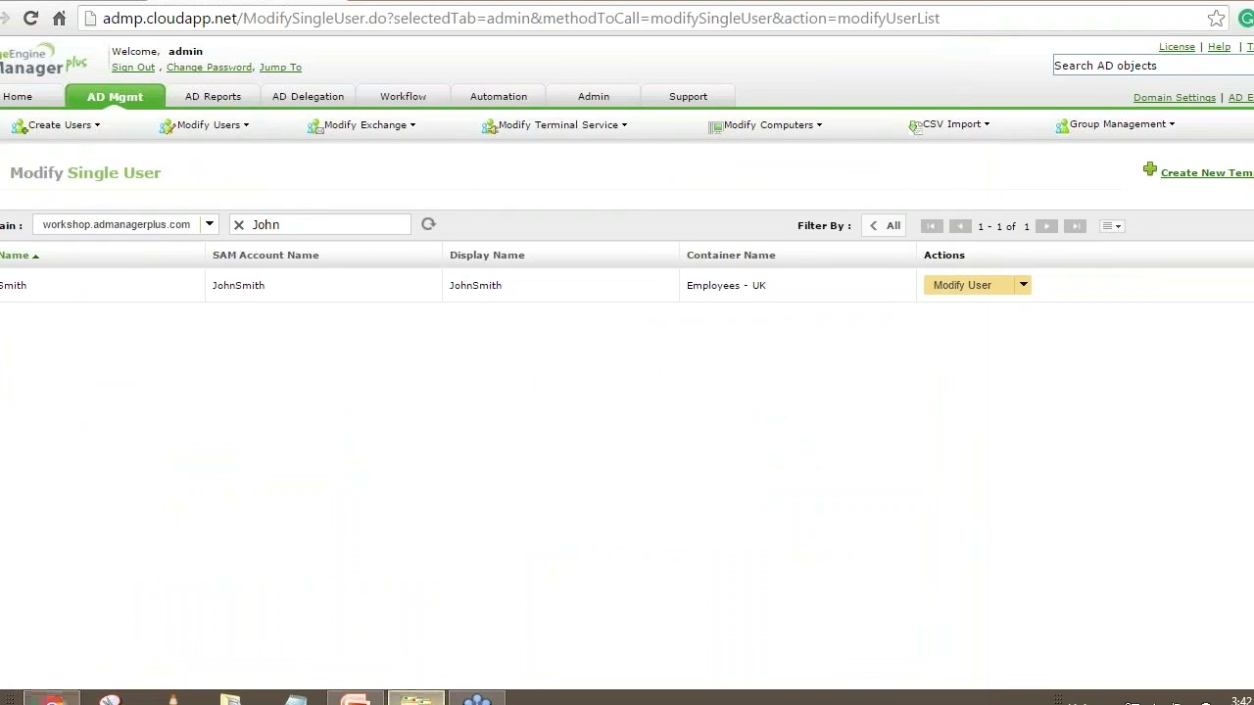
left_click(350, 324)
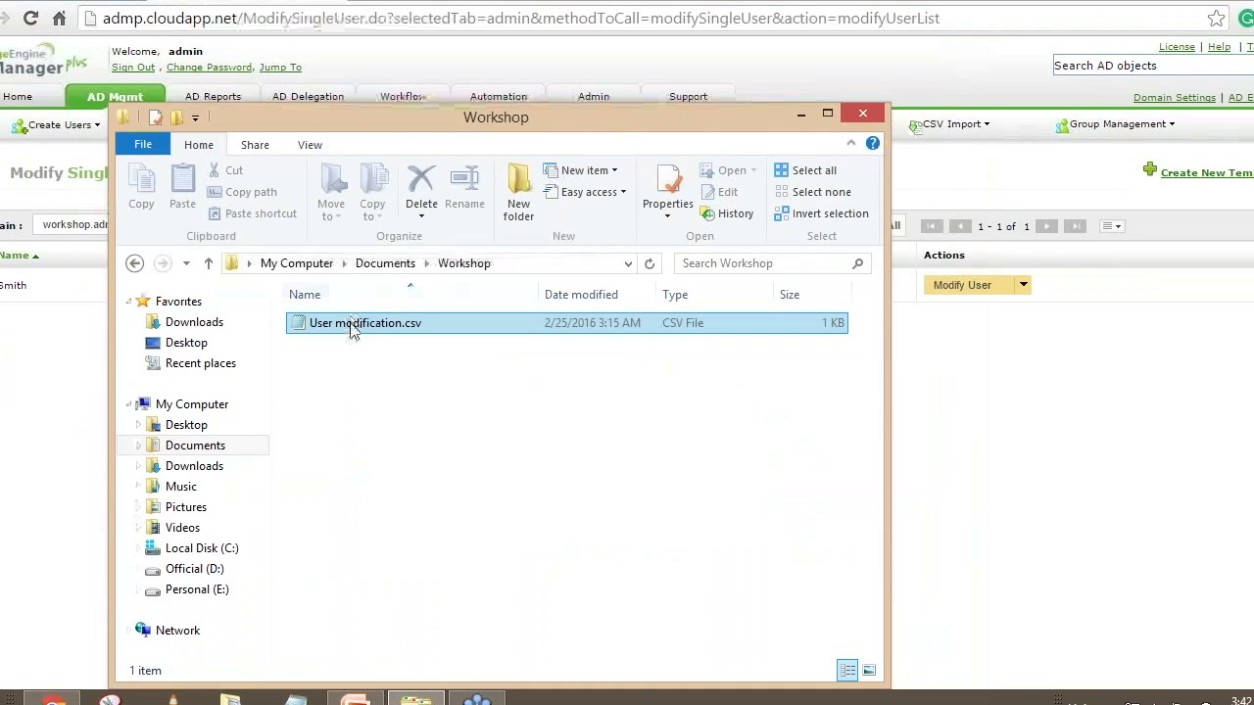
left_click(378, 409)
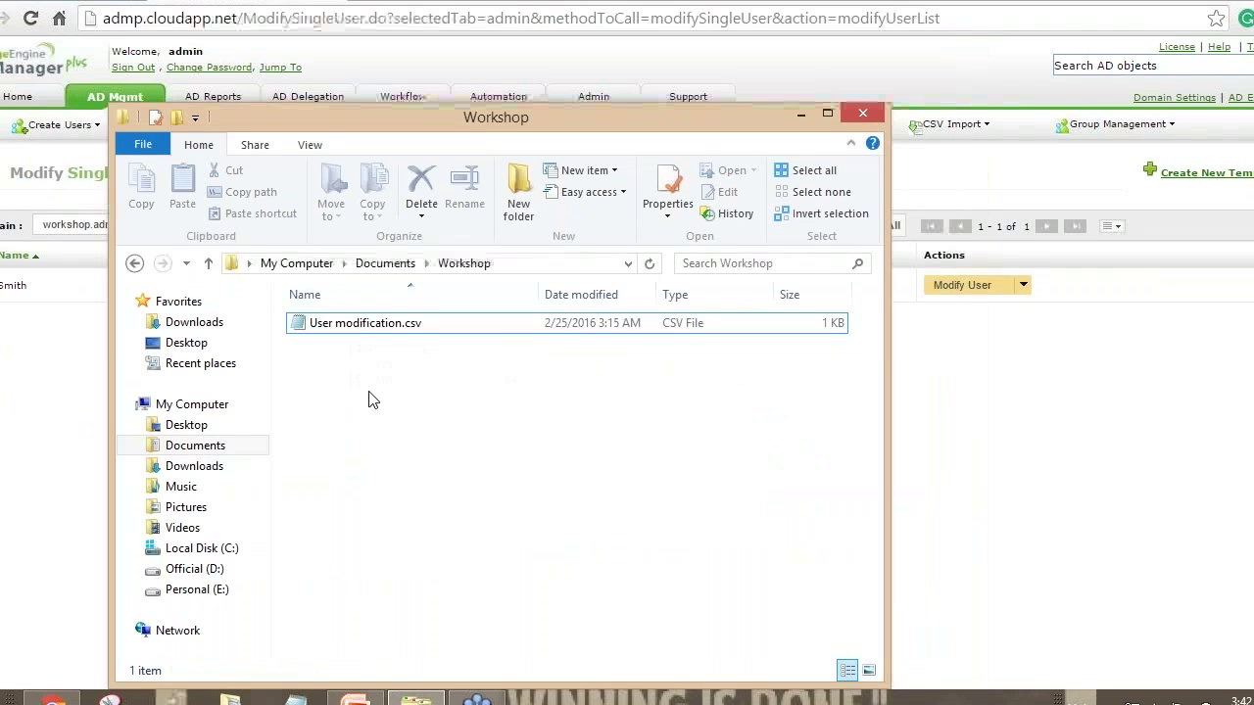
left_click(410, 327)
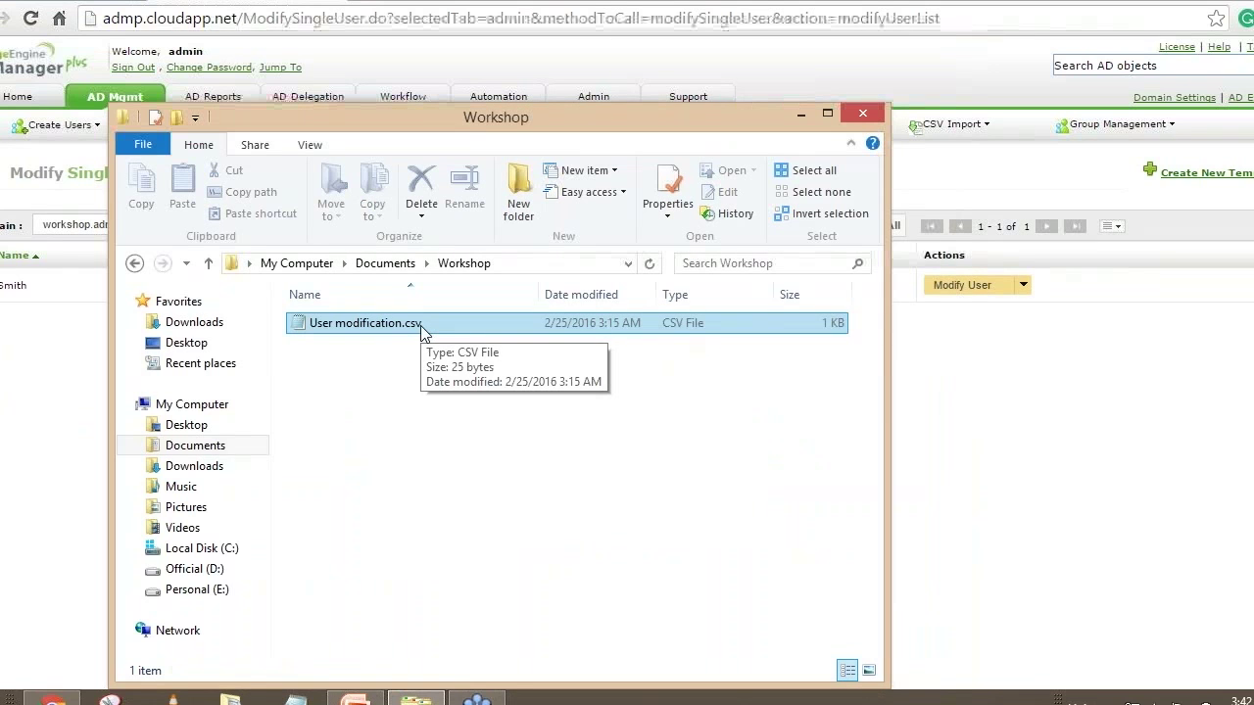
Open User modification.csv in Notepad and review its sAMAccountName header and the user's account-name row
double_click(400, 329)
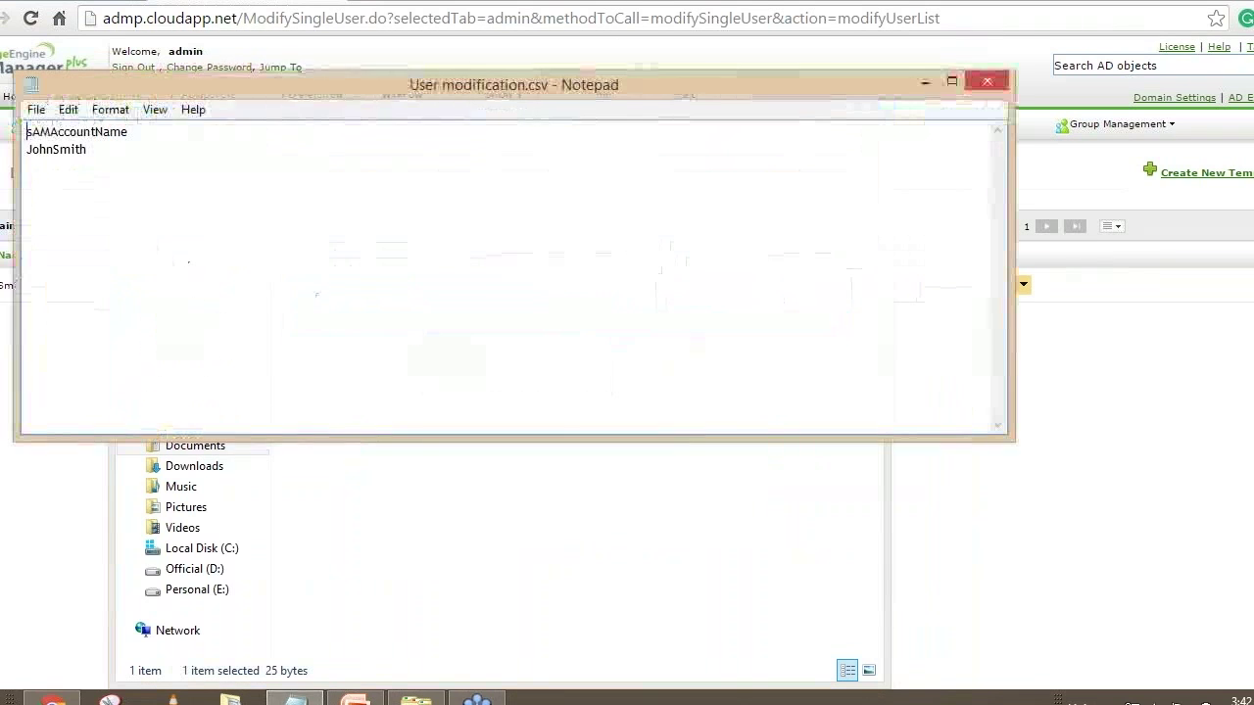
left_click_drag(139, 131, 24, 129)
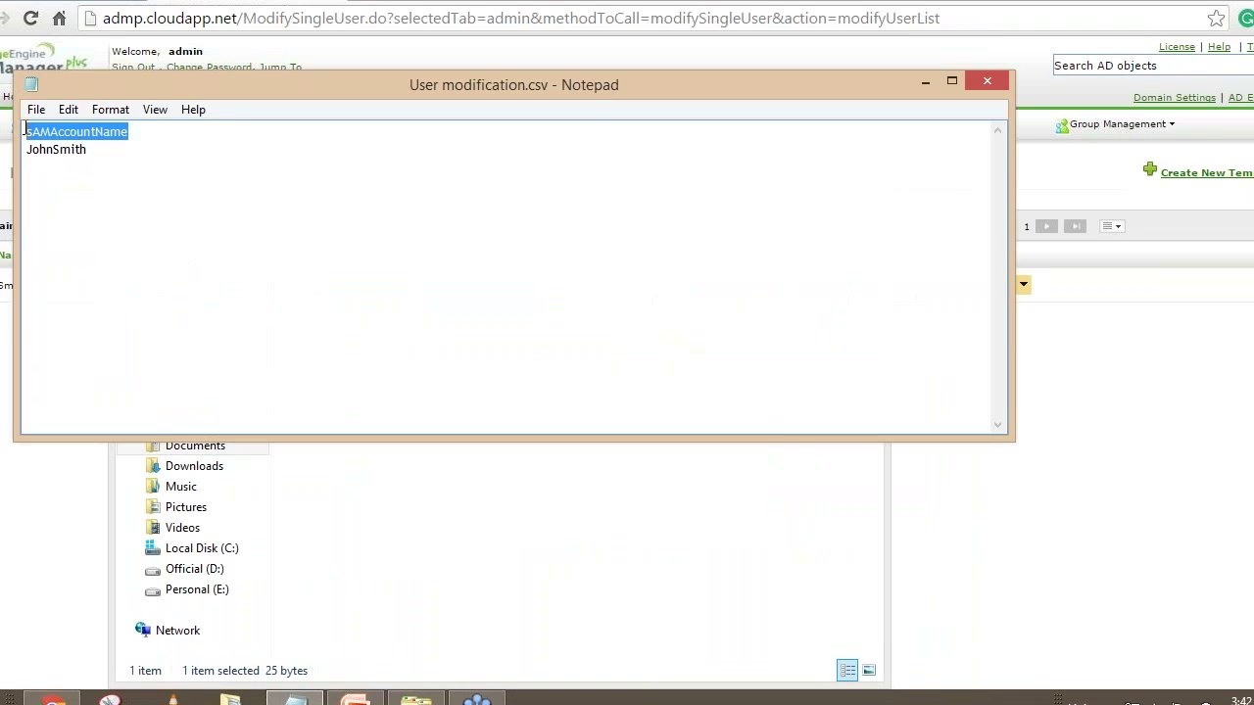
left_click(139, 137)
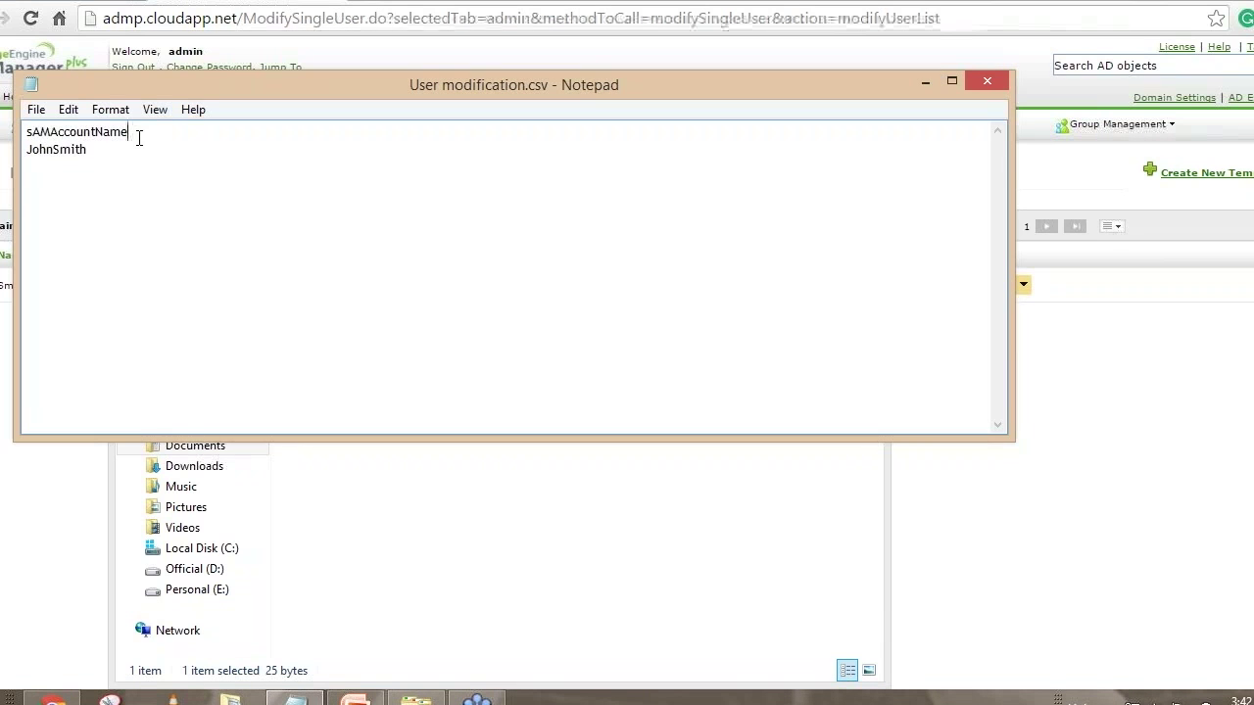
left_click_drag(134, 135, 23, 132)
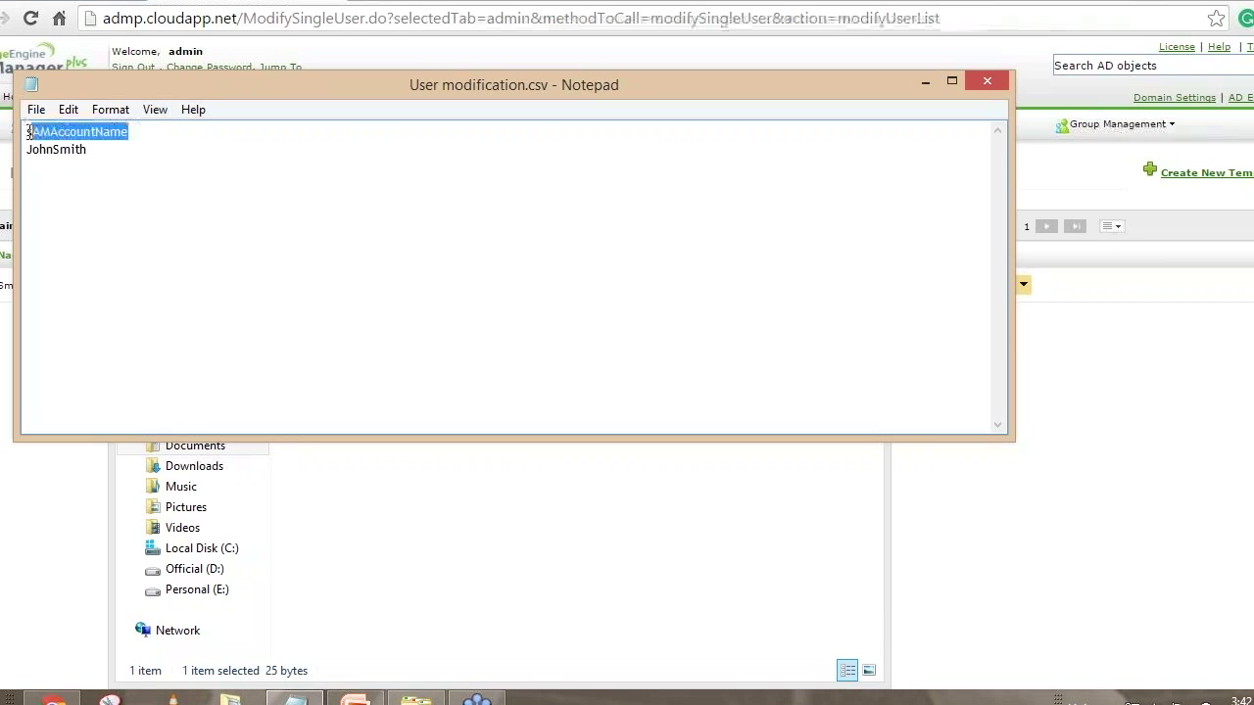
left_click(152, 134)
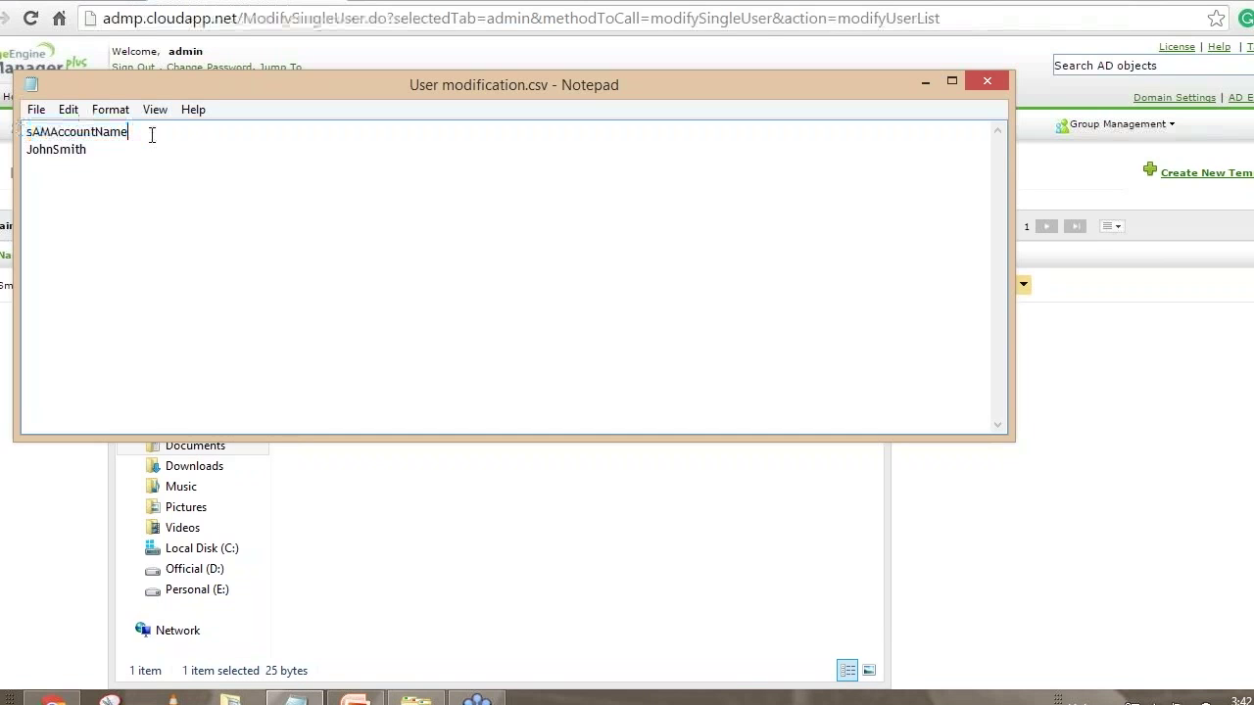
left_click_drag(131, 132, 24, 133)
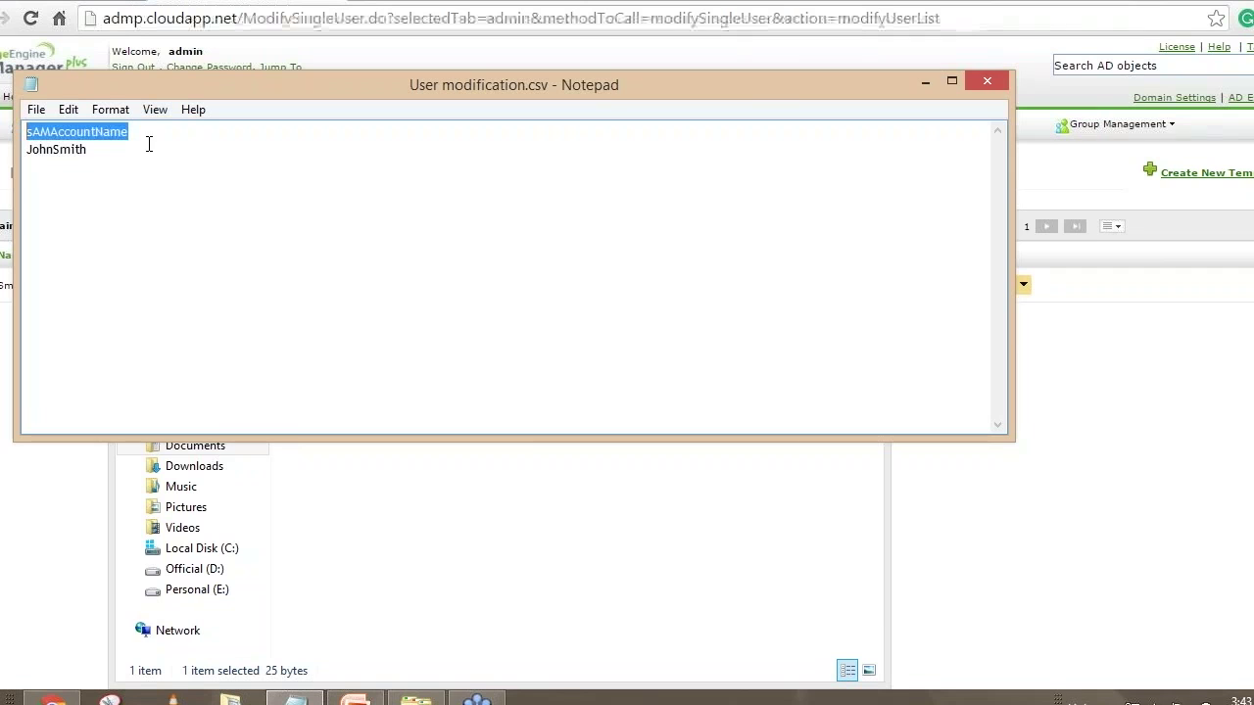
left_click(108, 152)
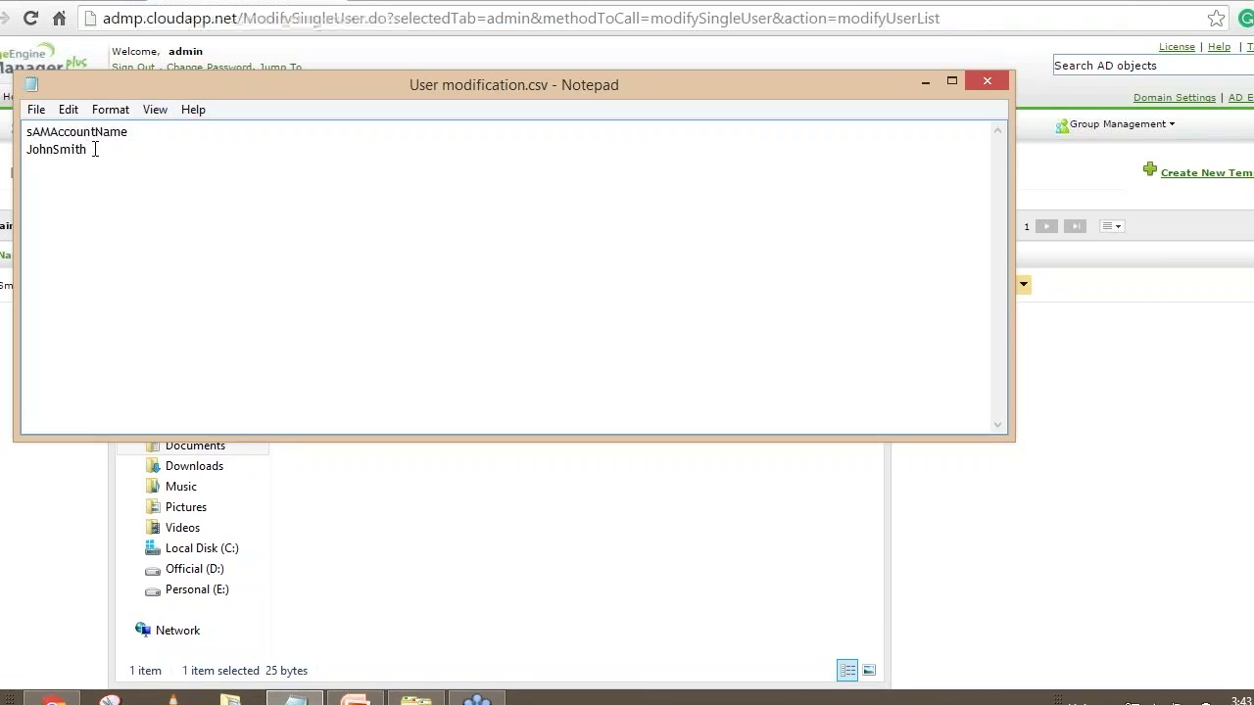
left_click(137, 131)
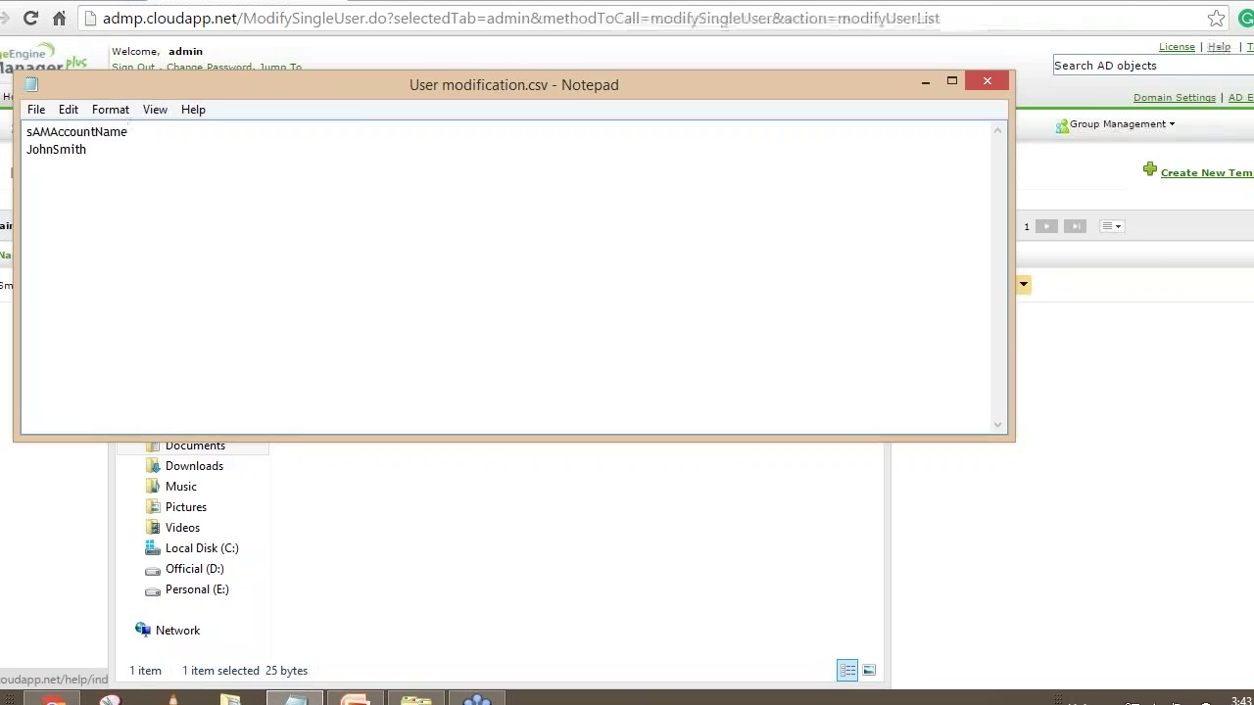
Go through Help > CSV Import > Create Users using CSV to the 'List of LDAP attributes supported'
left_click(1218, 46)
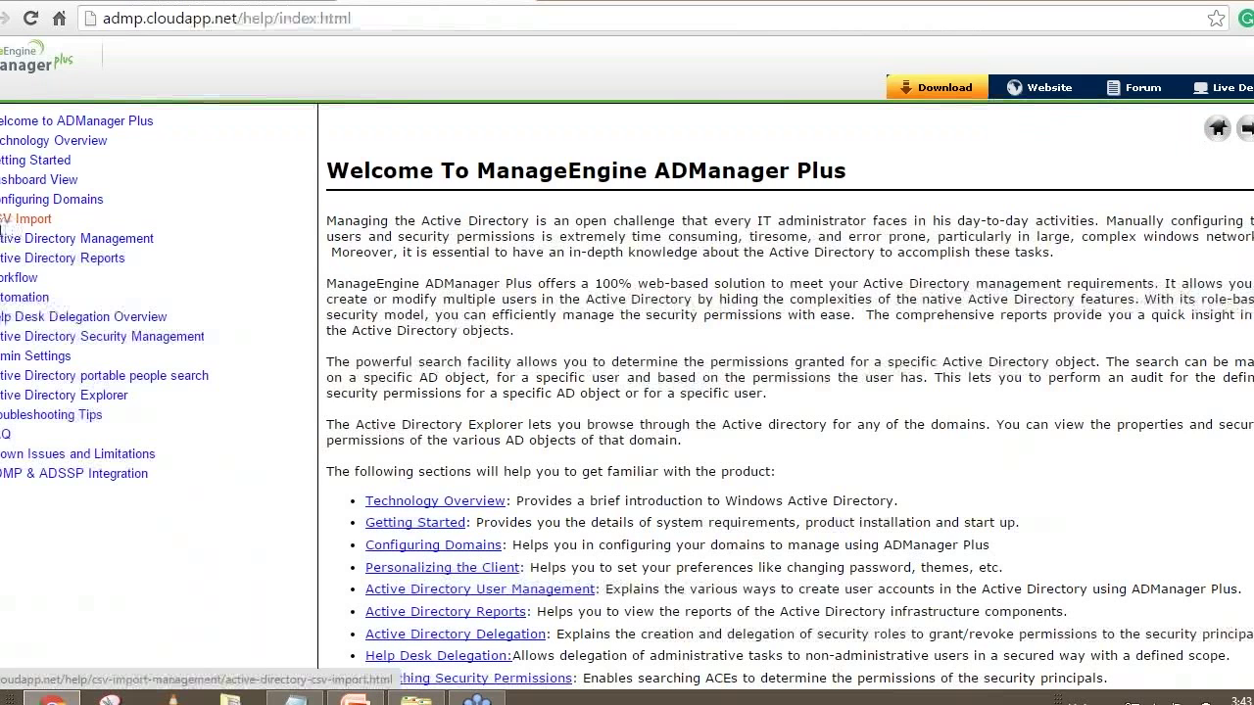
left_click(14, 220)
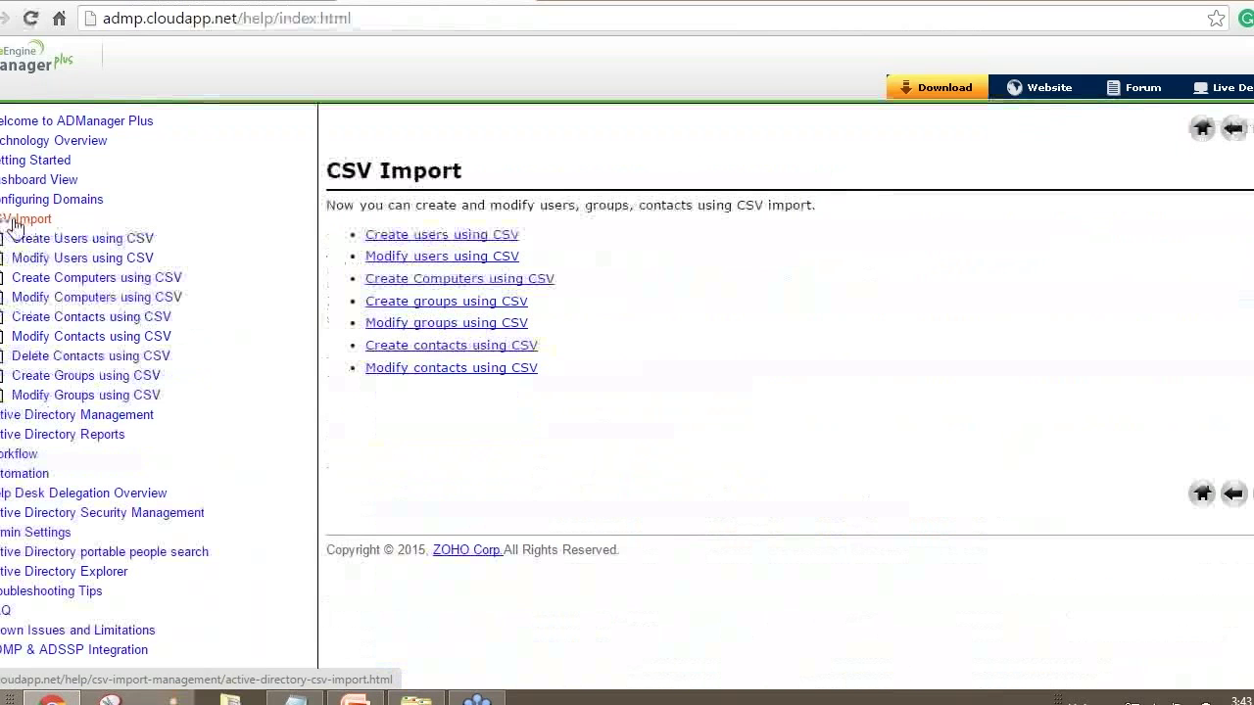
left_click(78, 241)
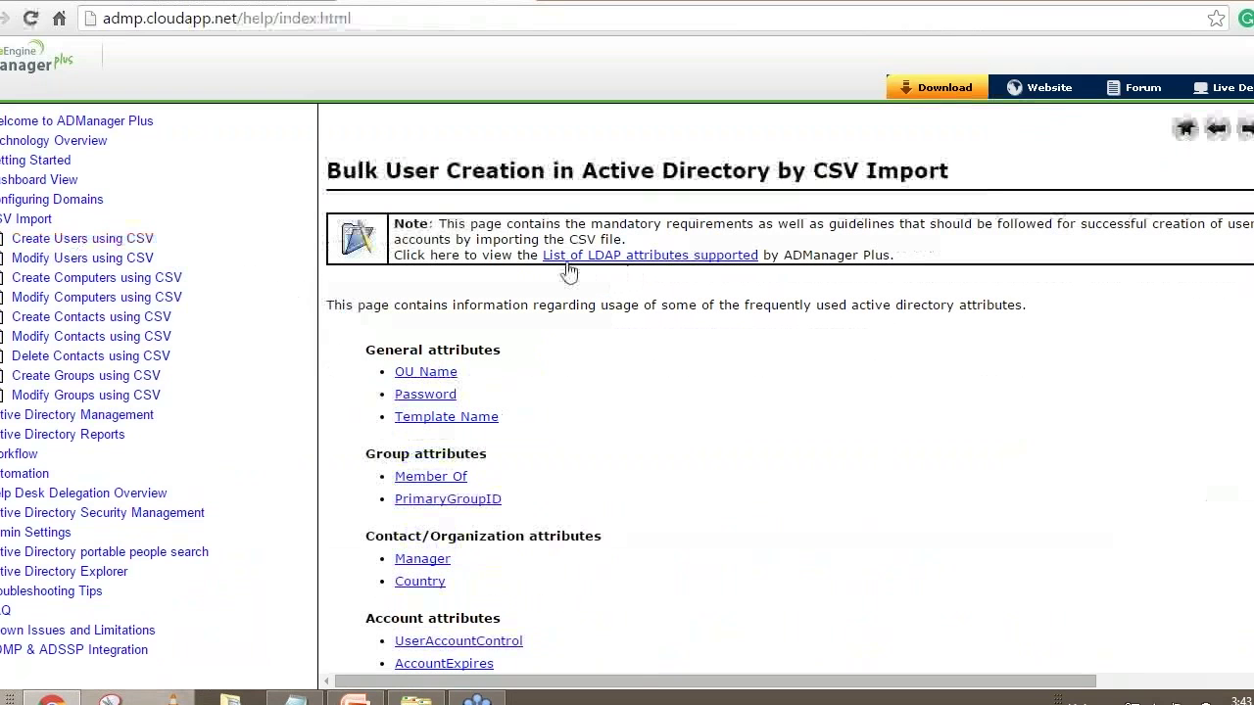
left_click(651, 264)
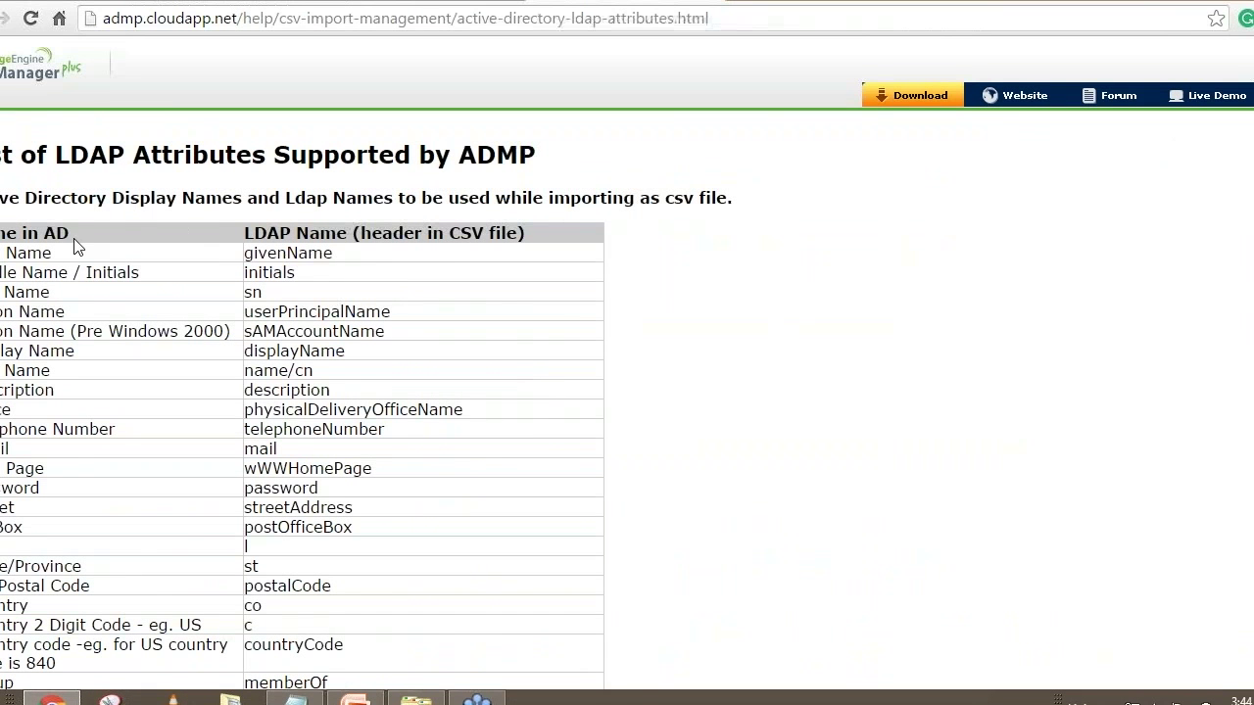
left_click_drag(76, 232, 2, 233)
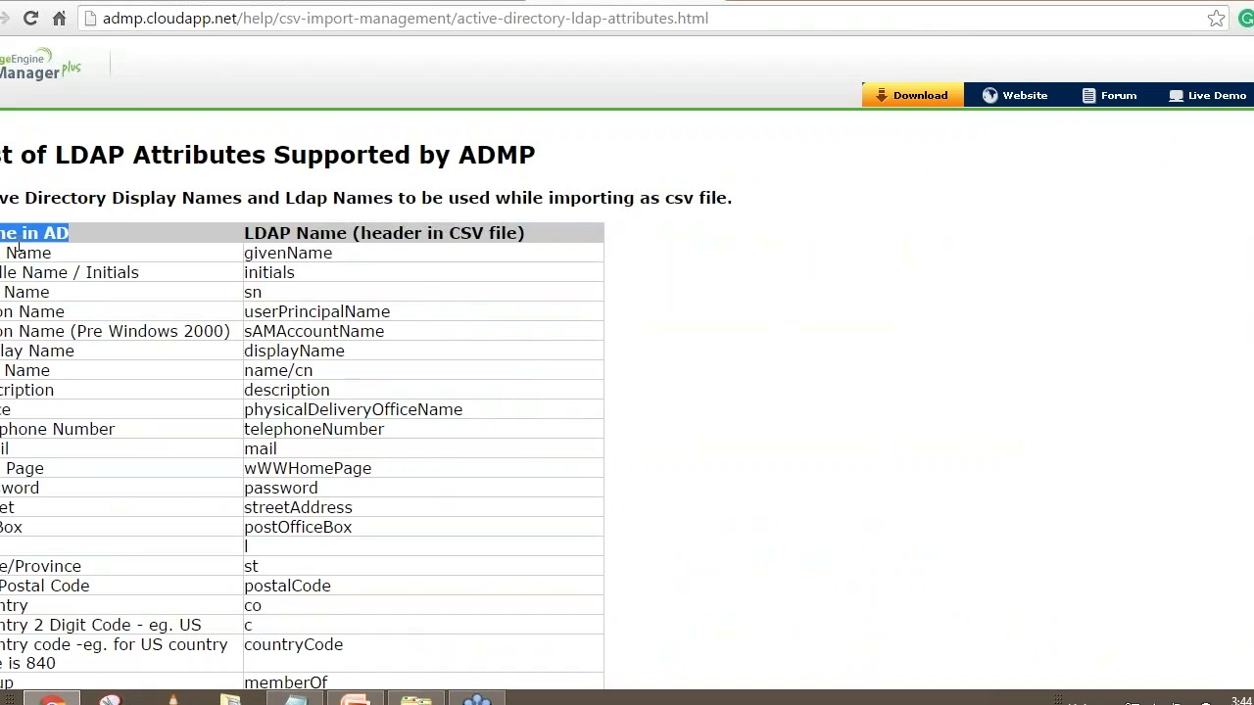
left_click_drag(254, 233, 312, 233)
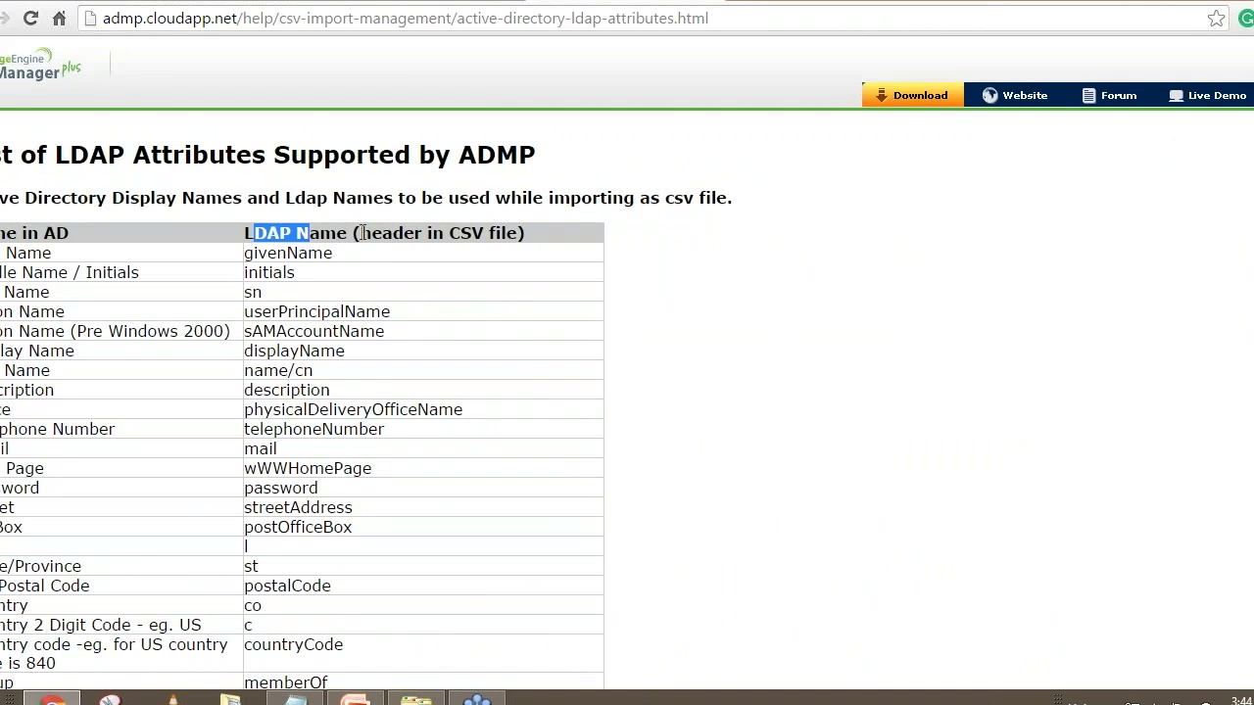
left_click(362, 233)
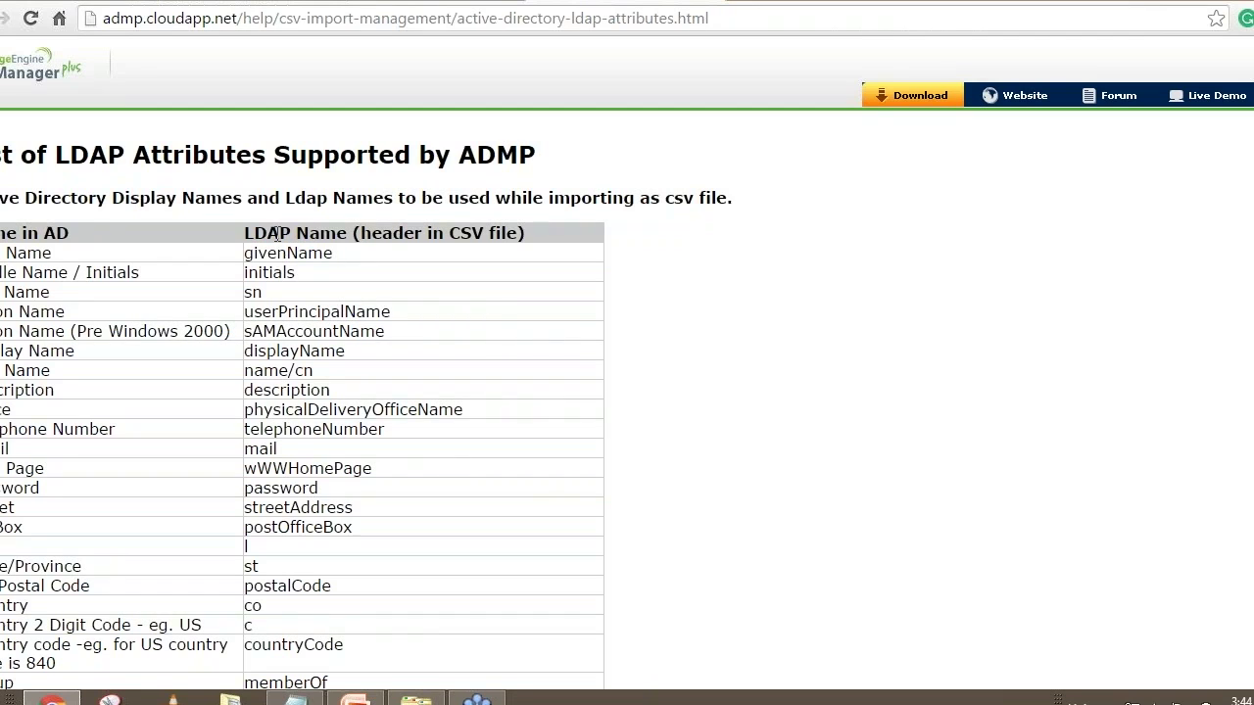
left_click_drag(292, 232, 242, 234)
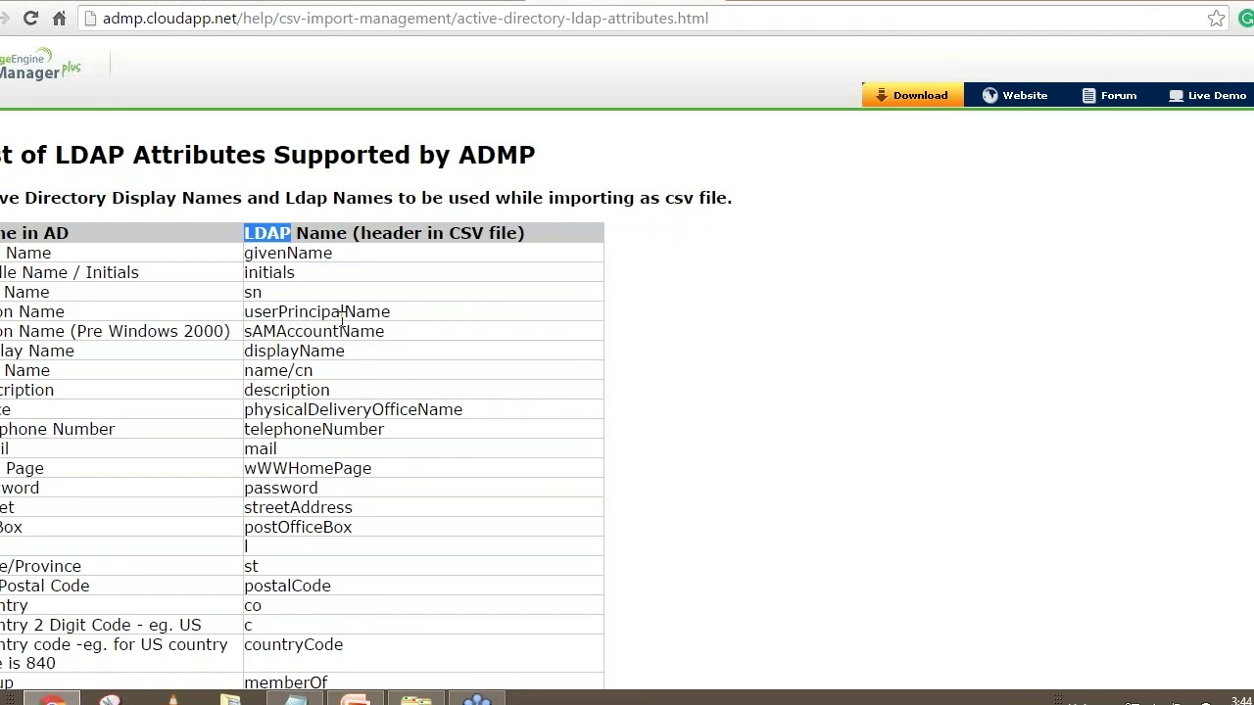
scroll(341, 318, "down", 1)
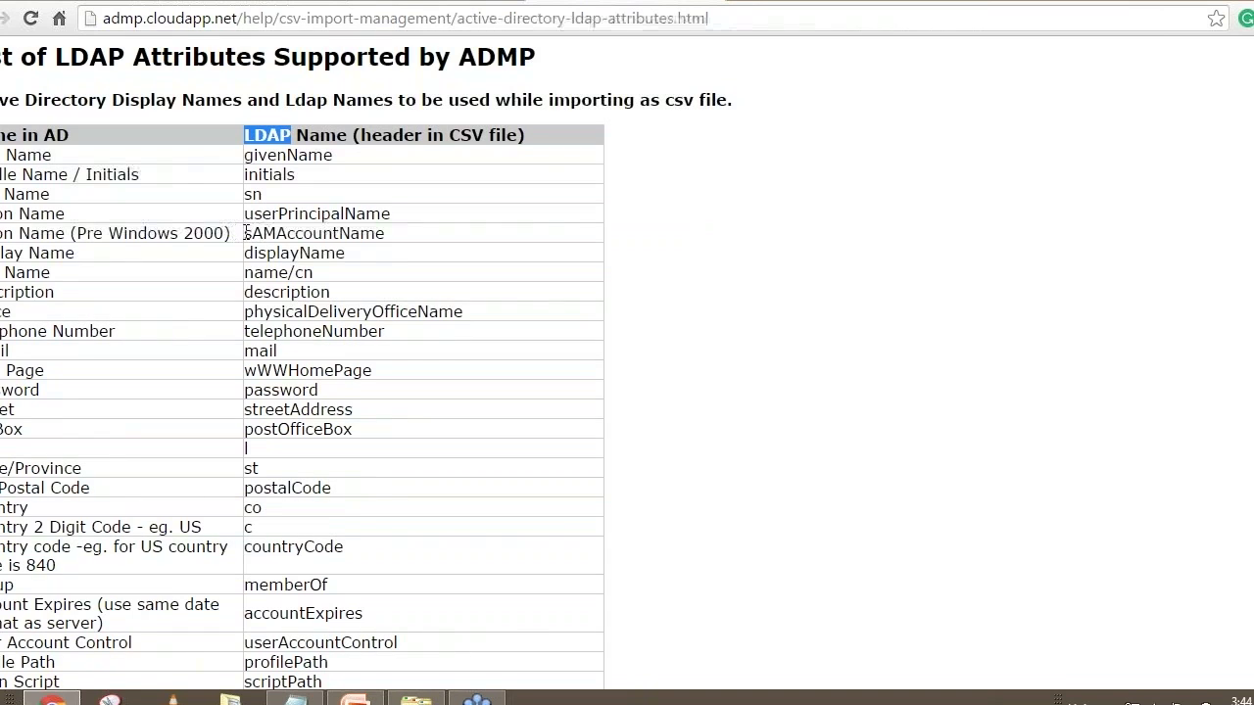
left_click_drag(227, 233, 1, 239)
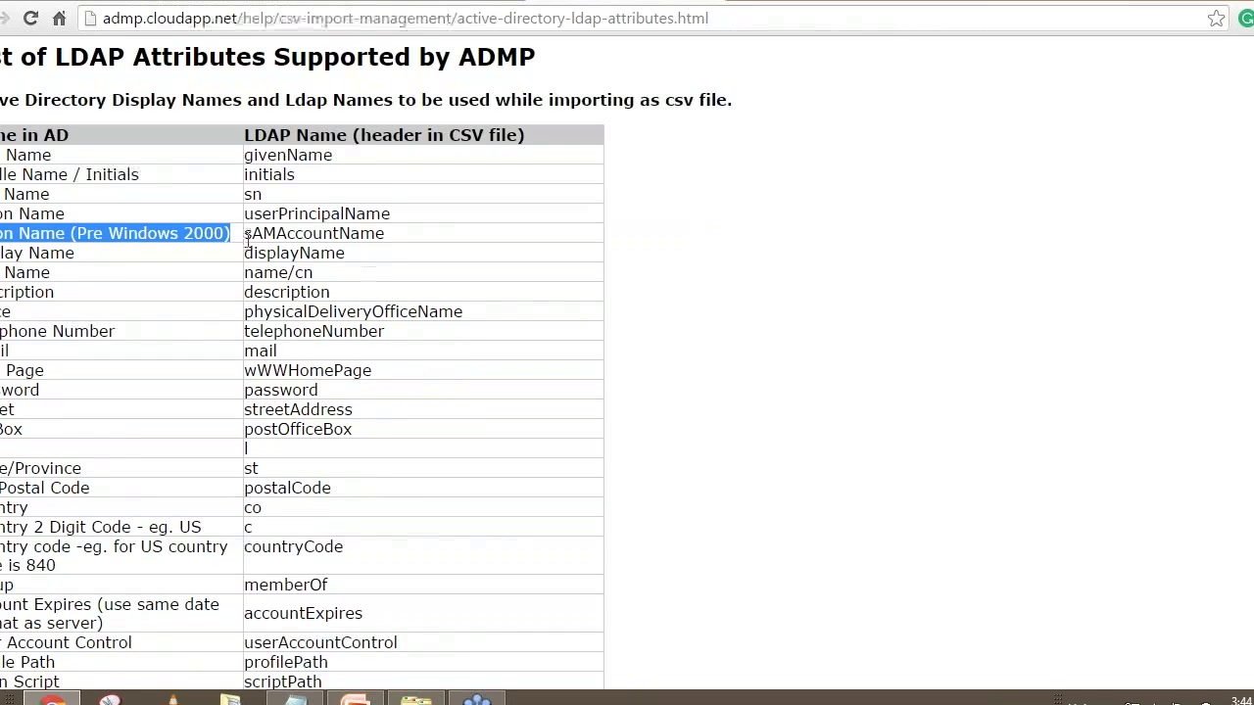
left_click_drag(245, 233, 388, 235)
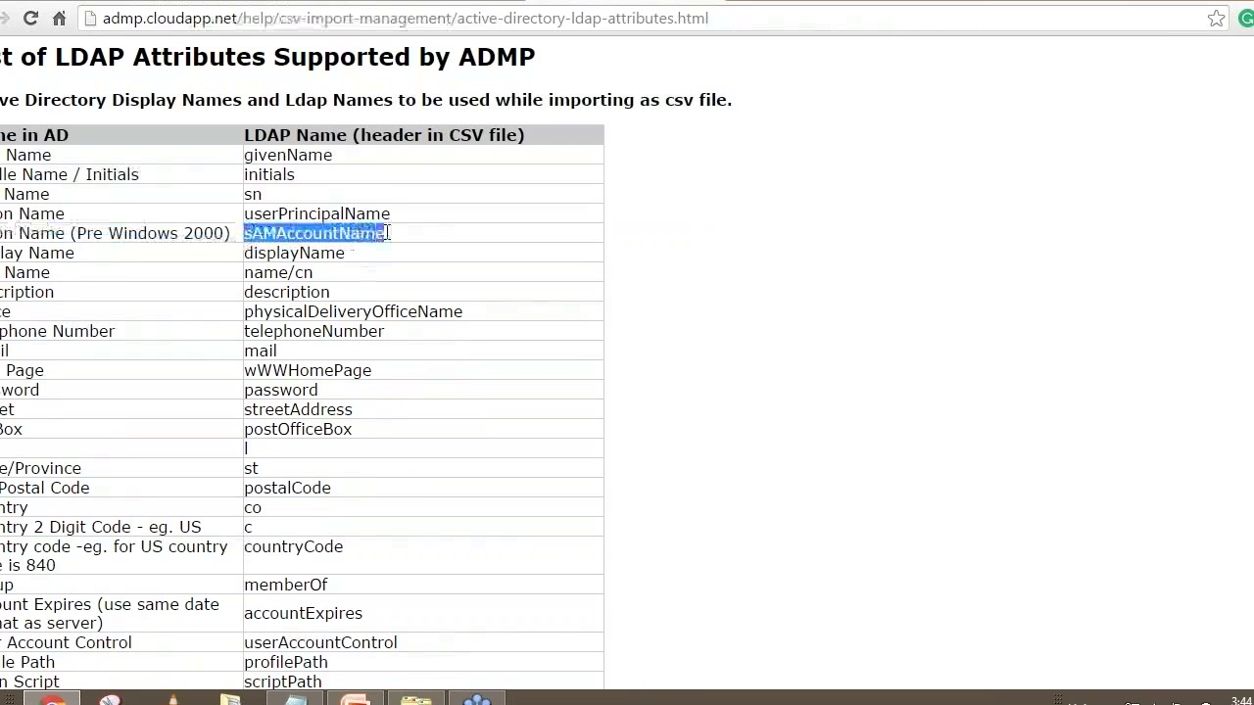
left_click(294, 700)
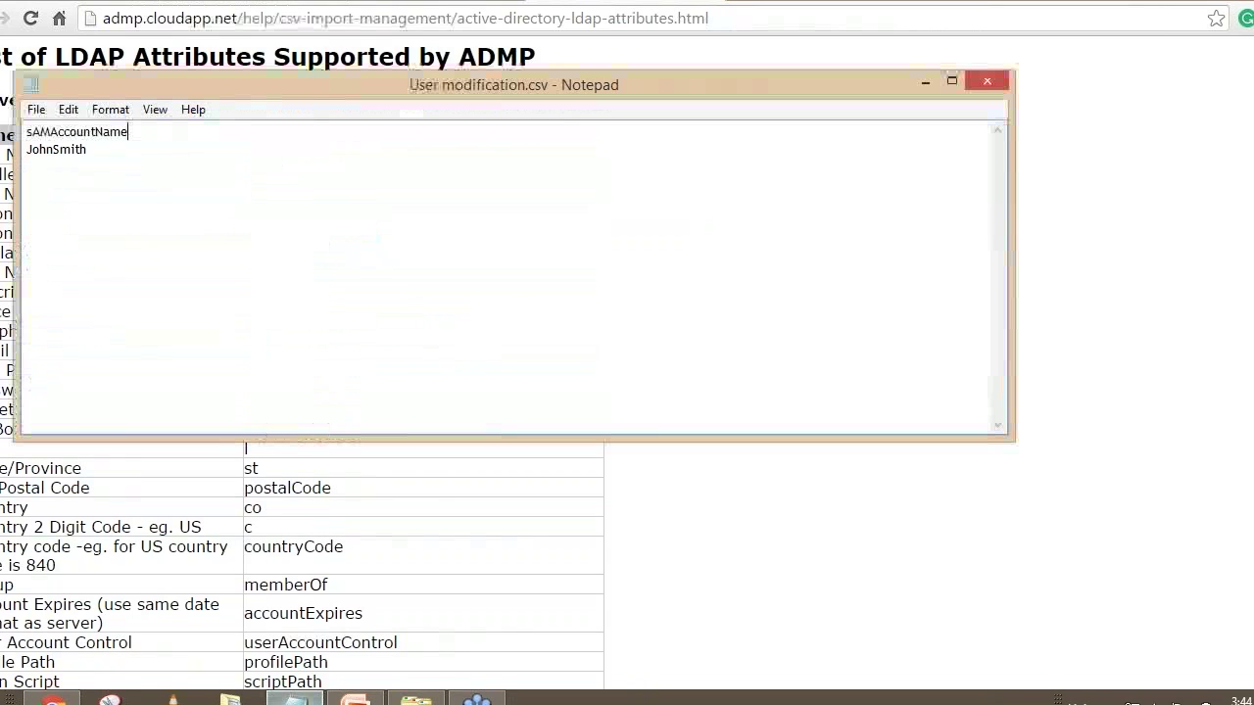
left_click_drag(130, 131, 27, 132)
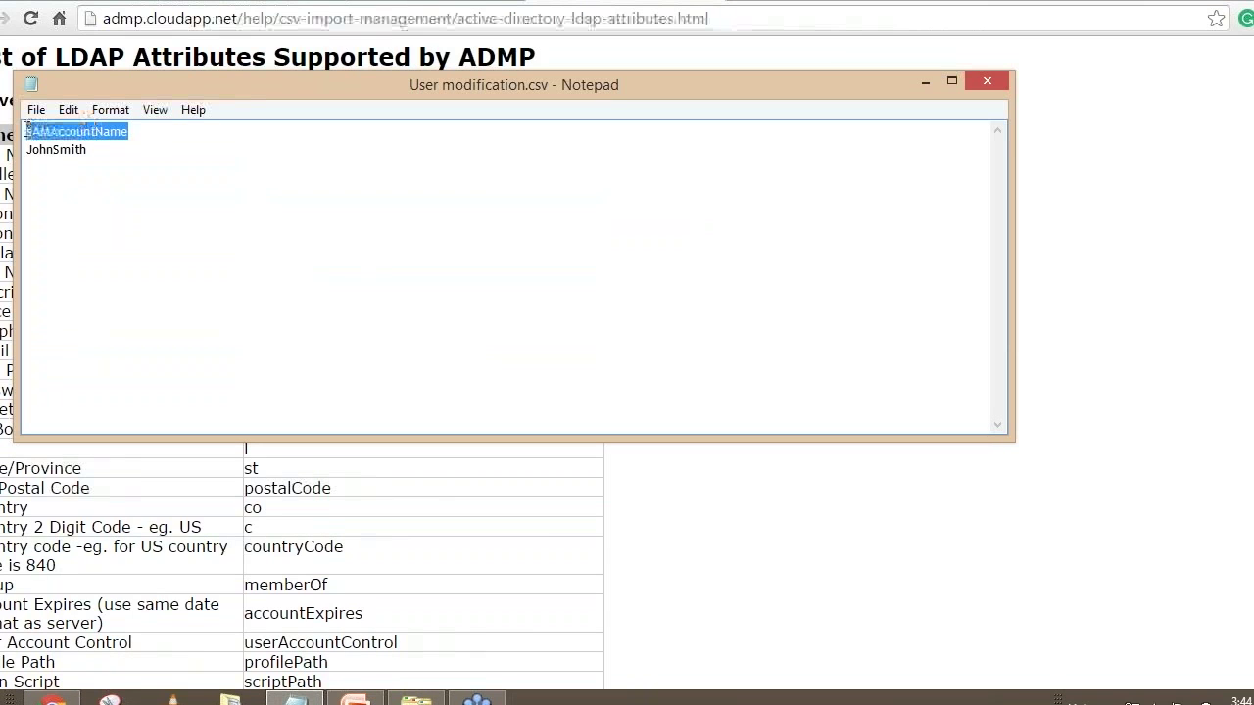
left_click(925, 81)
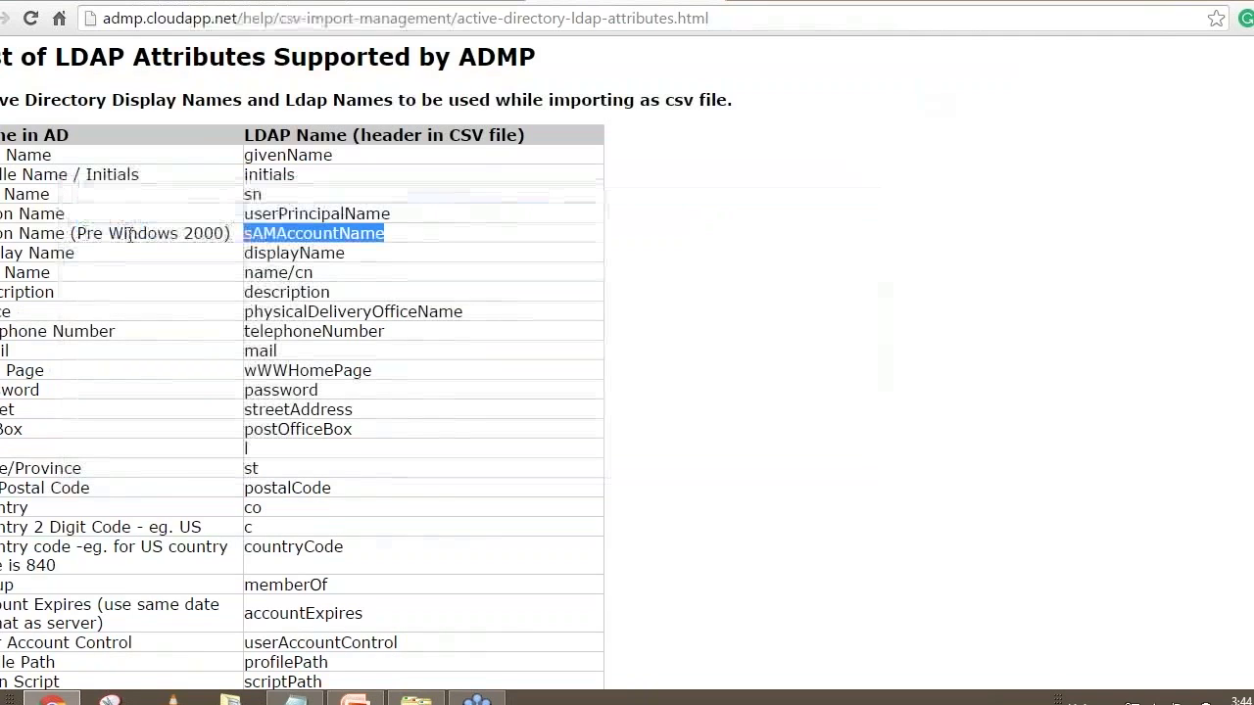
left_click(245, 235)
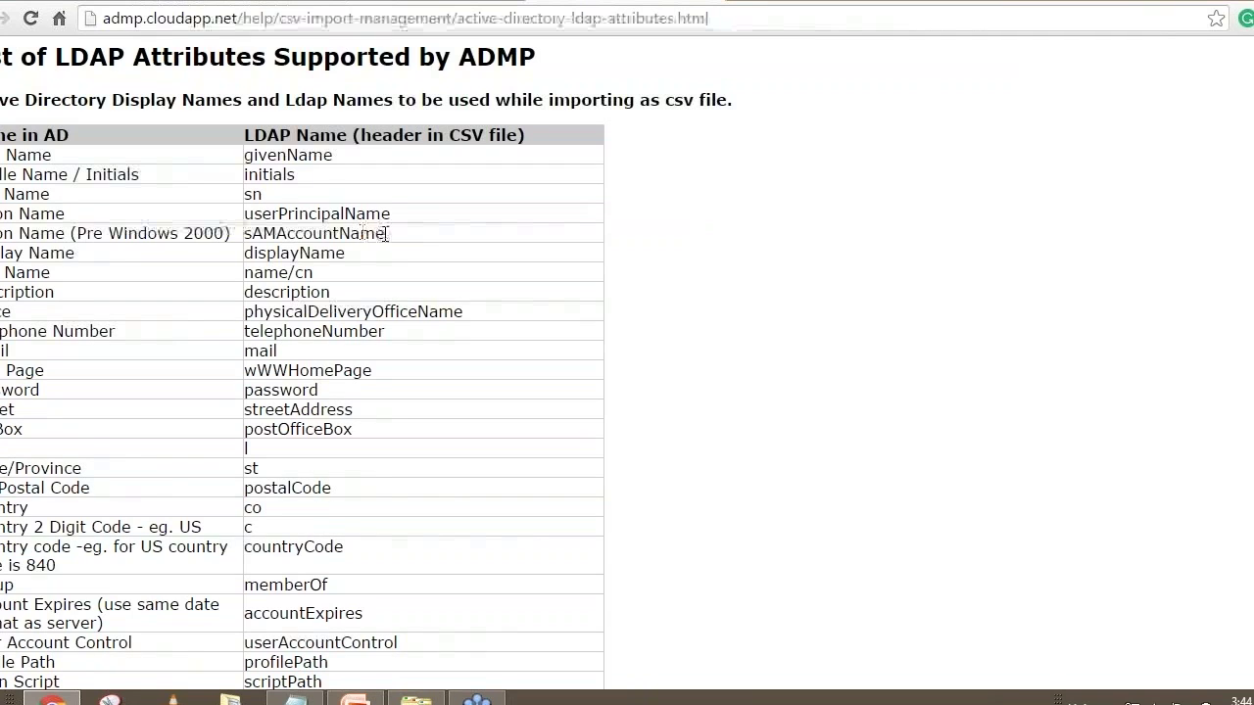
left_click(294, 697)
Extend the CSV header line to read sAMAccountName,proxyAddresses
left_click(145, 133)
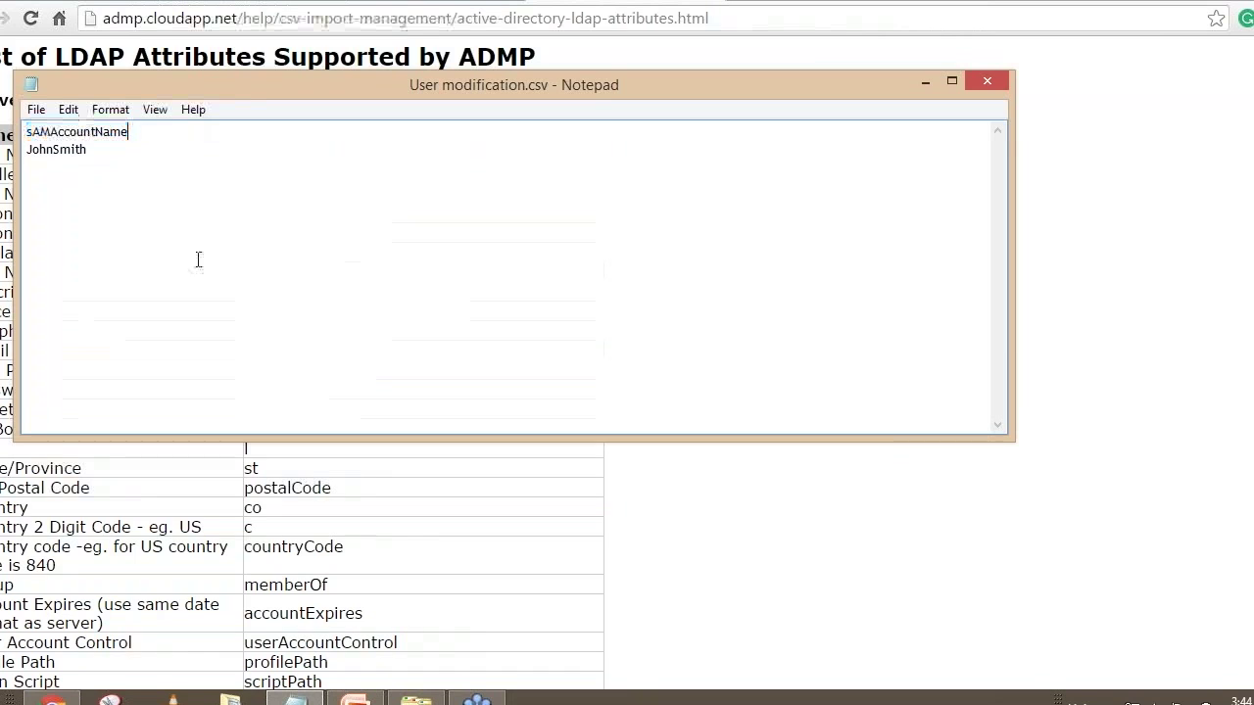
type(",")
type("proxy")
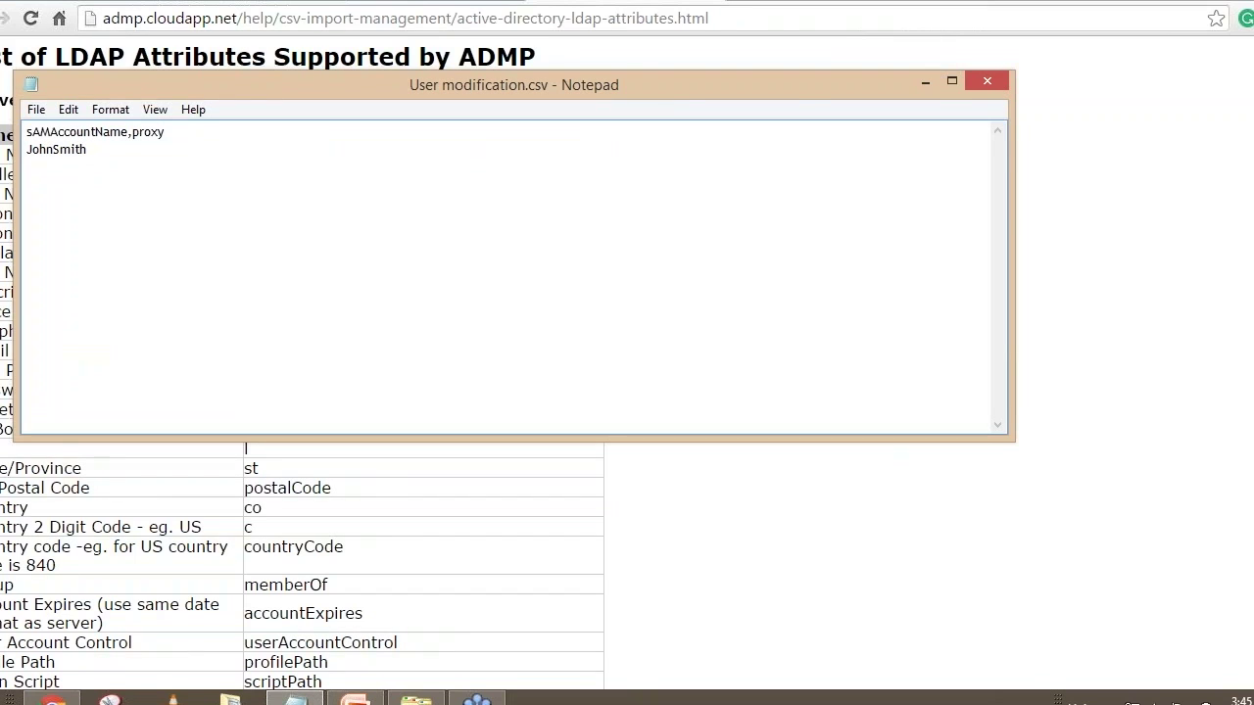
key("BackSpace")
key("BackSpace")
key("BackSpace")
key("BackSpace")
key("BackSpace")
type("SMTP")
key("BackSpace")
key("BackSpace")
key("BackSpace")
key("BackSpace")
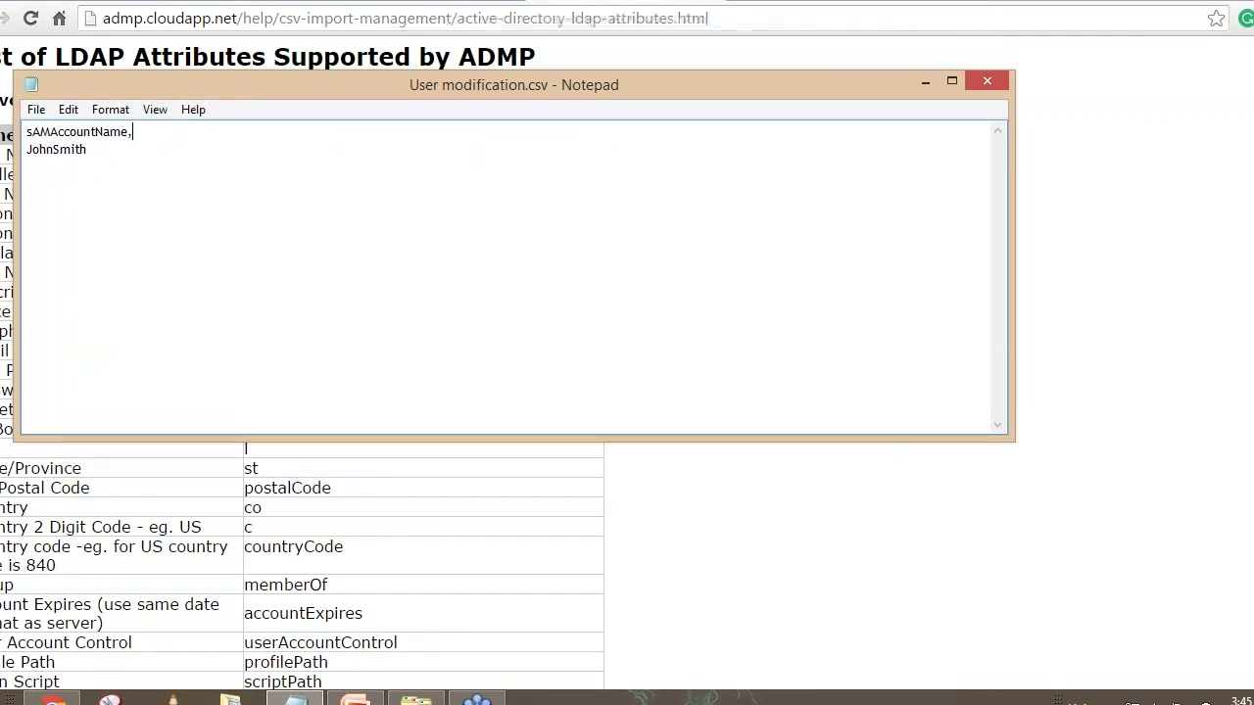
type("prox")
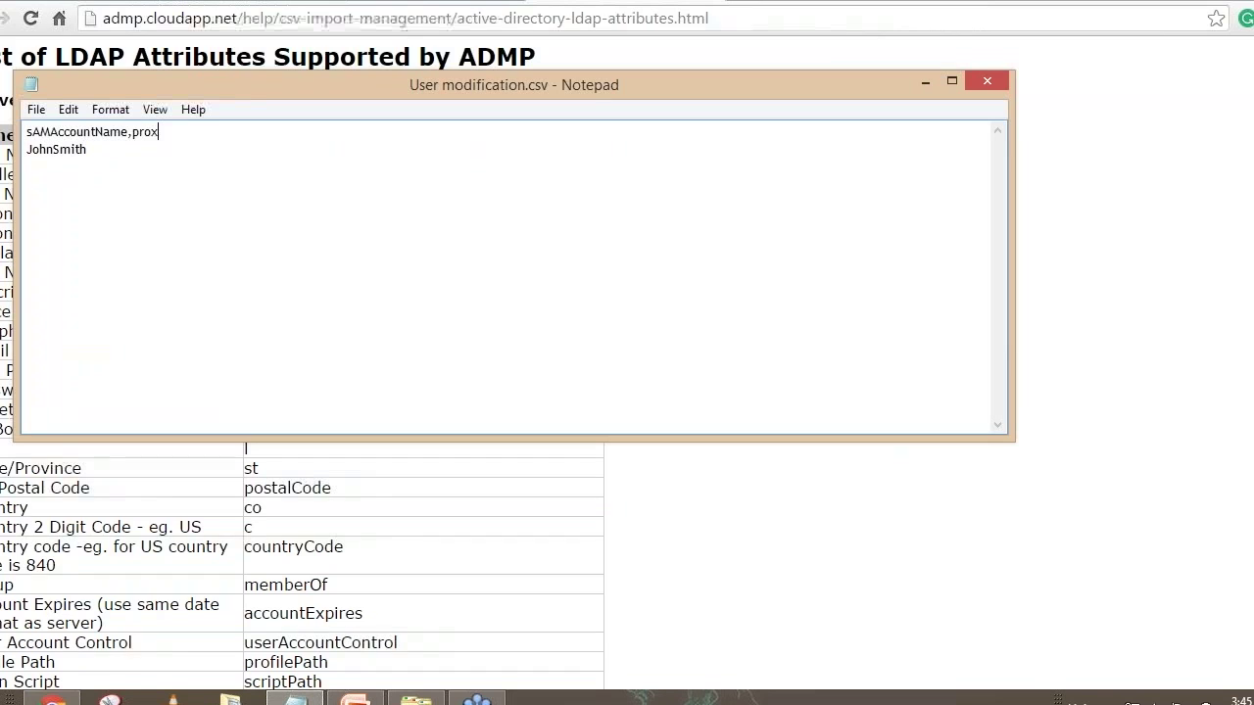
type("yAddresses")
Append a comma and a quoted 'SMTP:…;smtp:…' primary and secondary address pair to the user's row
left_click(88, 150)
type(",")
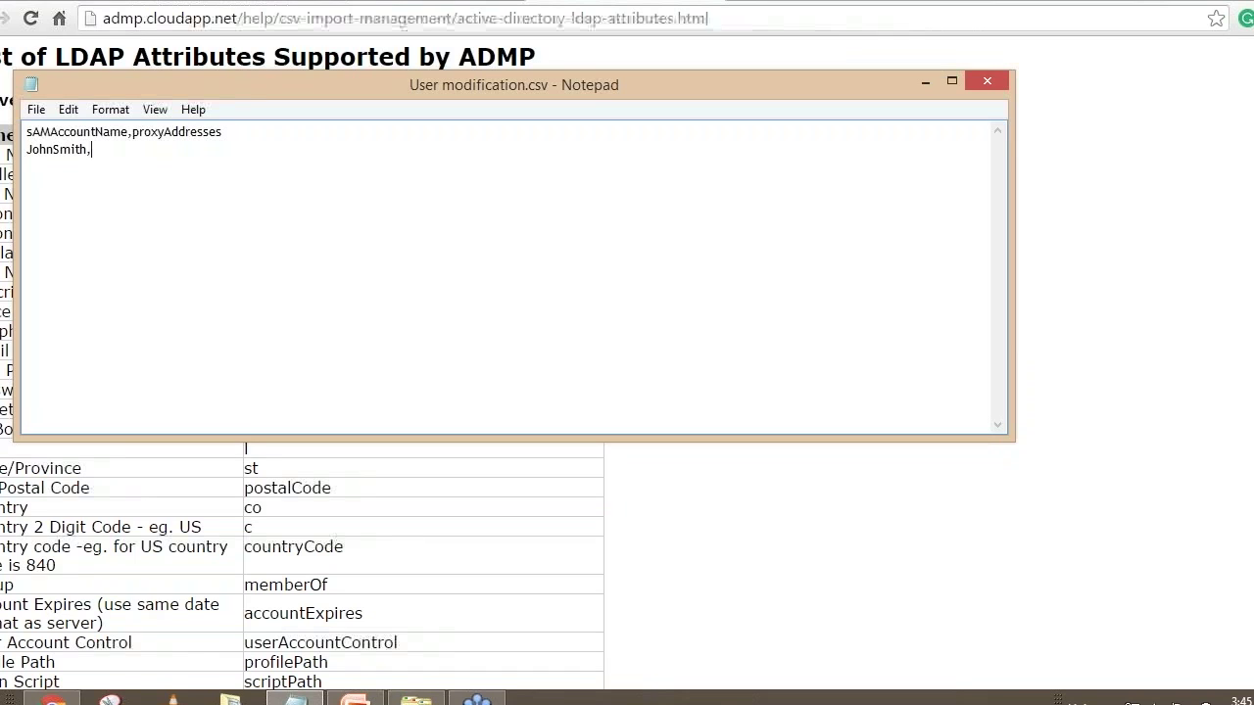
type("\"\"")
key("Left")
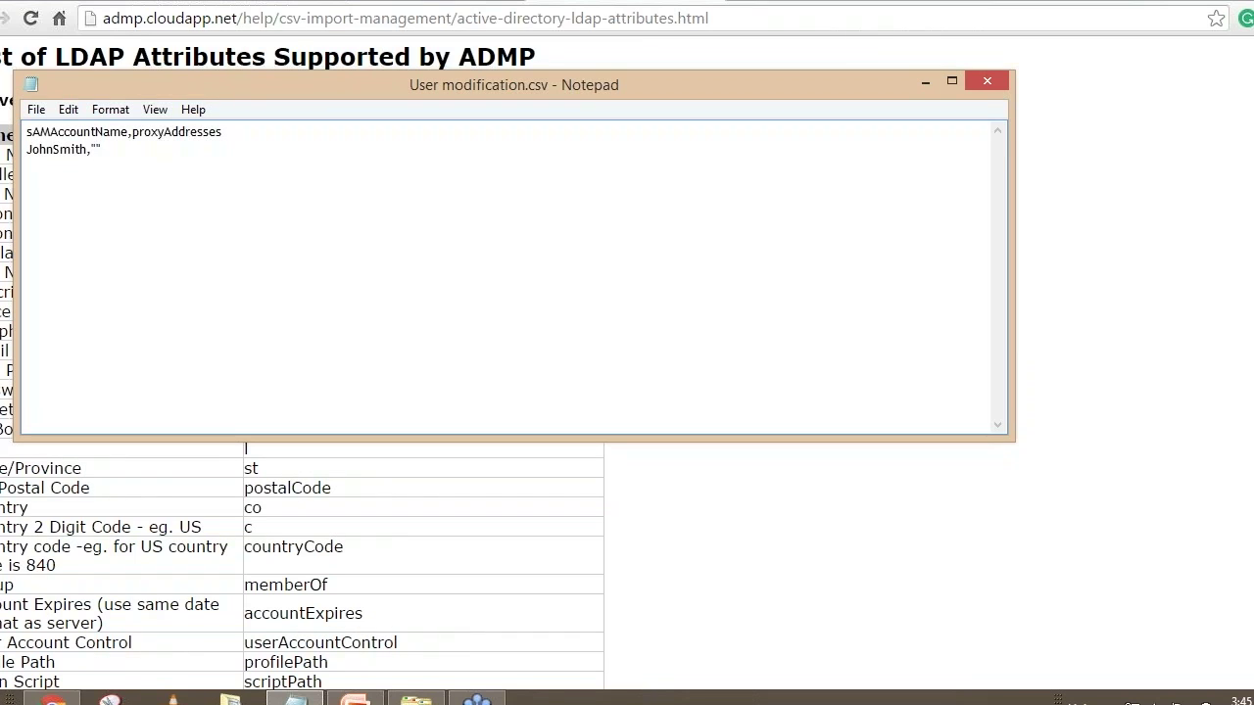
type("SMTP:")
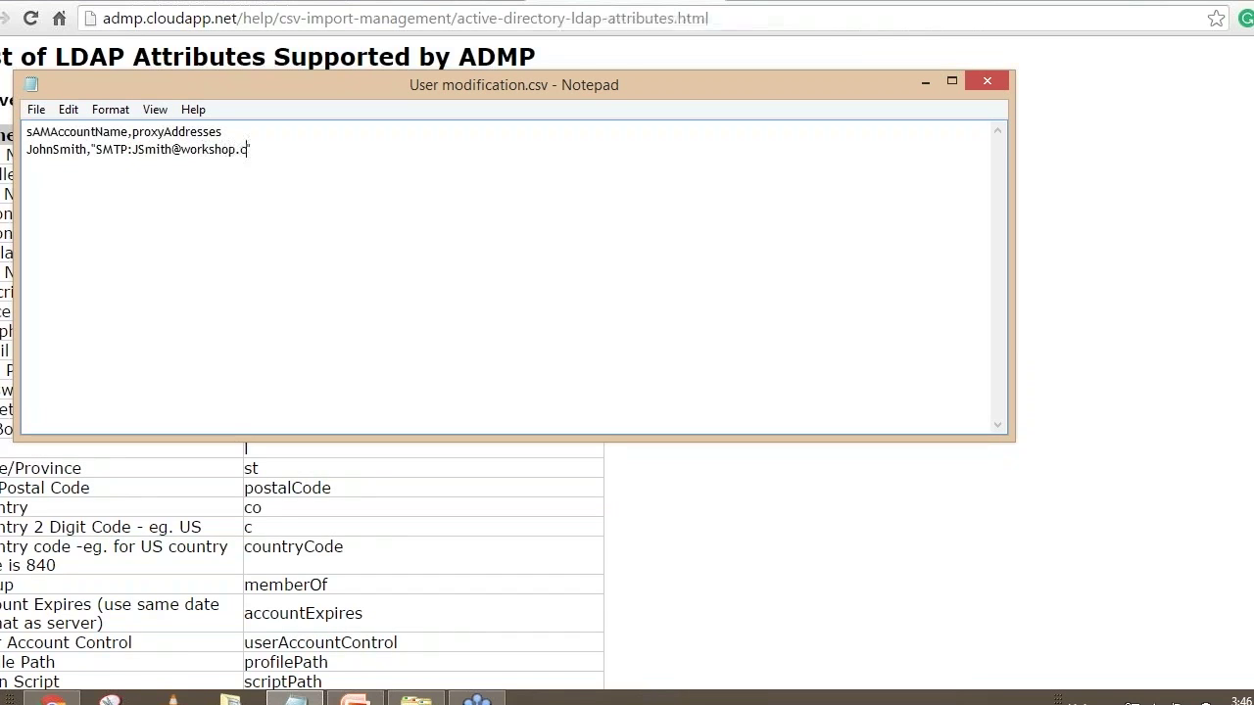
type(";")
type("smtp:")
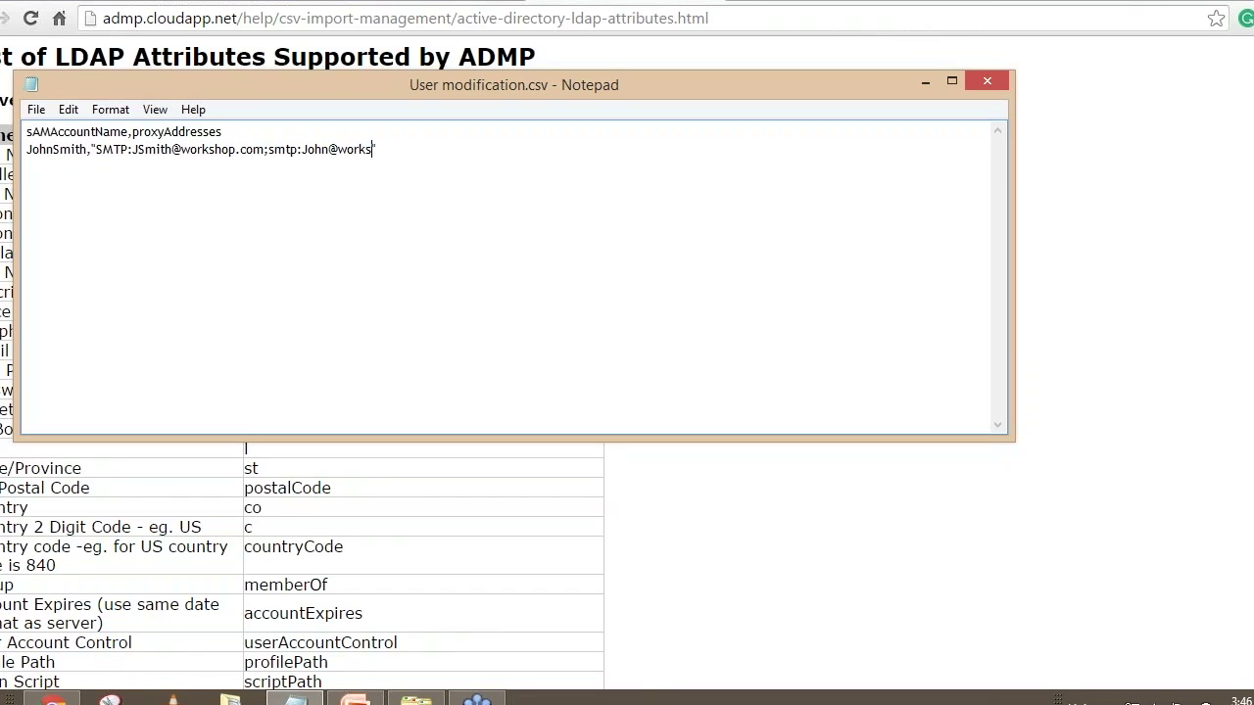
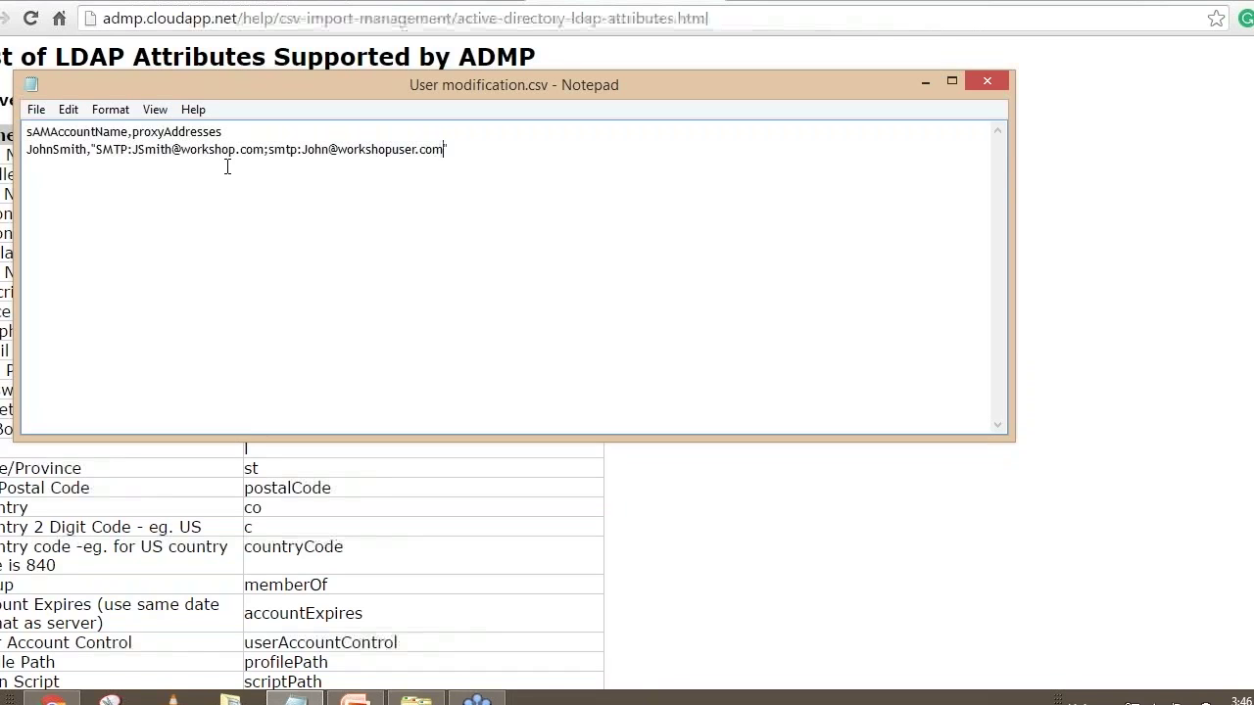
Point out the uppercase SMTP (primary) and lowercase smtp (secondary) prefixes in the user's row
left_click_drag(129, 149, 95, 149)
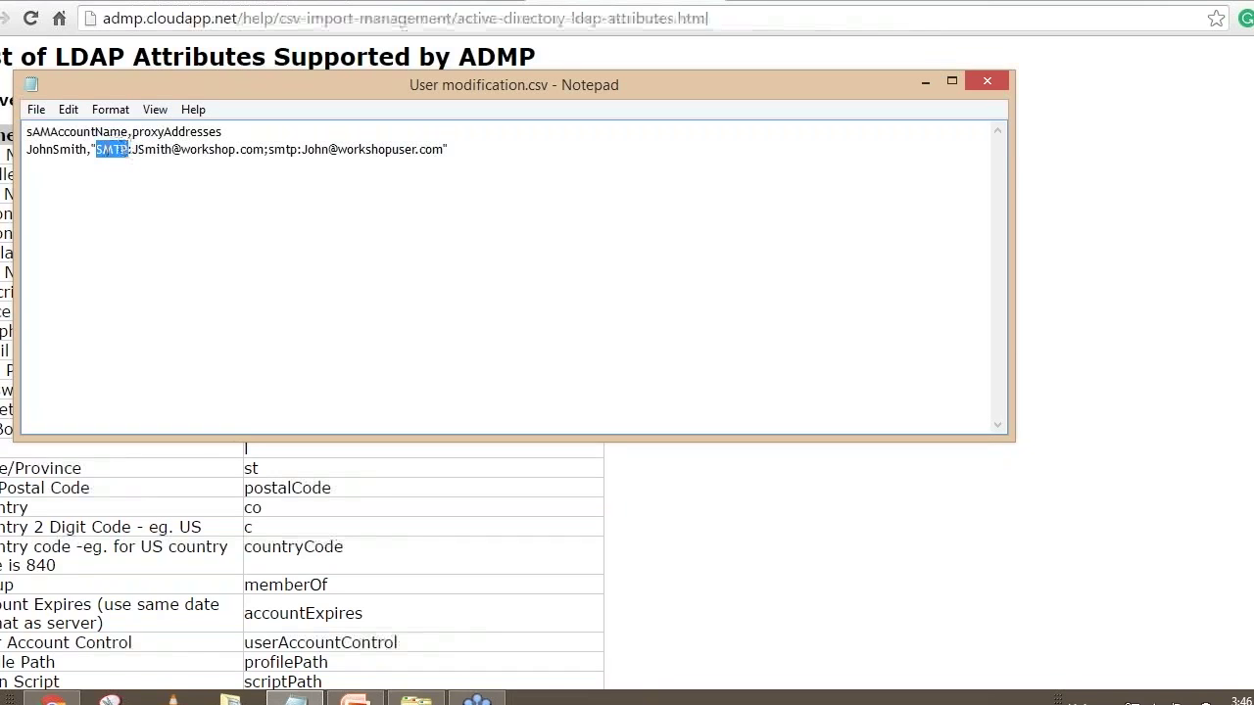
double_click(286, 149)
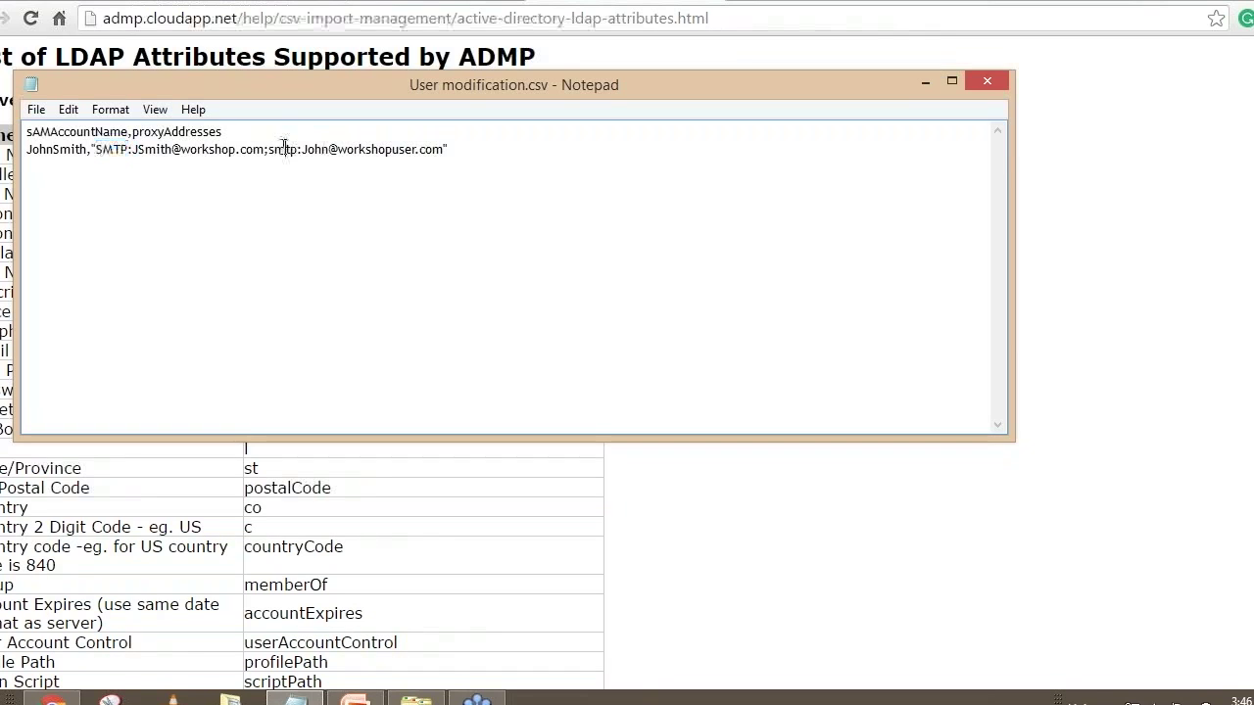
left_click(294, 149)
left_click(482, 152)
Highlight the sAMAccountName and proxyAddresses headers, then minimize Notepad and go back in help
left_click_drag(128, 131, 34, 132)
left_click(53, 168)
left_click_drag(234, 131, 131, 131)
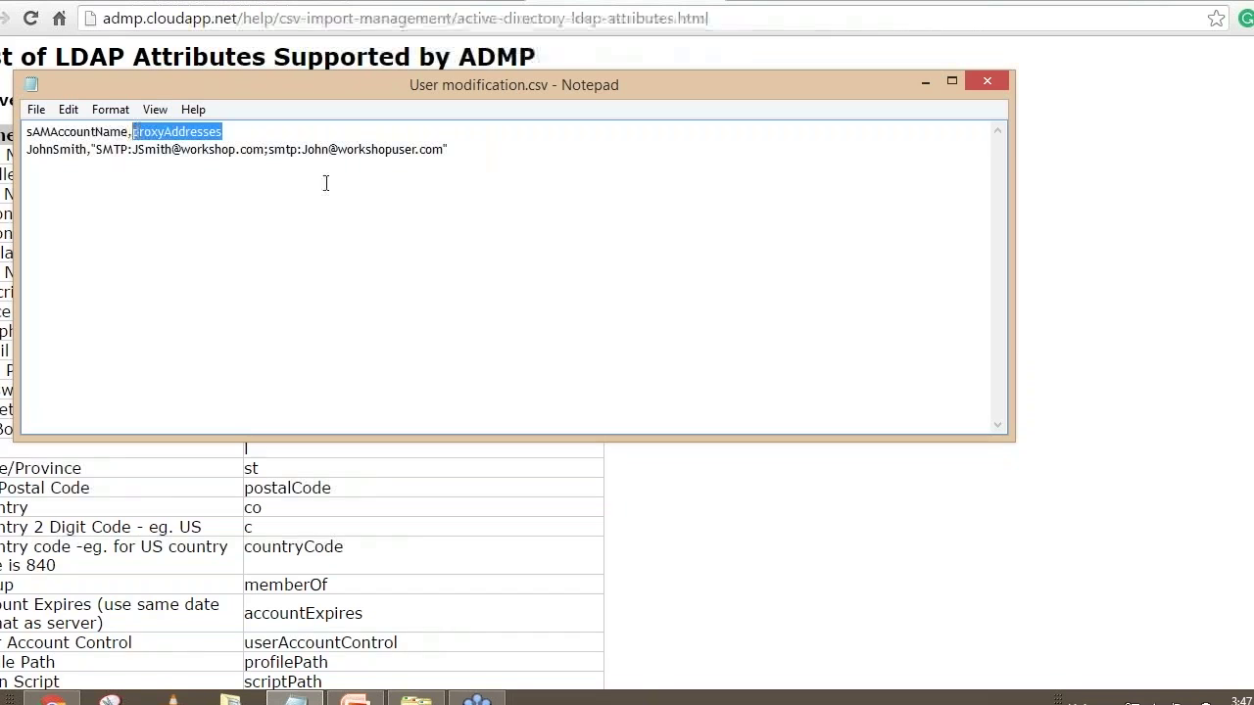
left_click(486, 146)
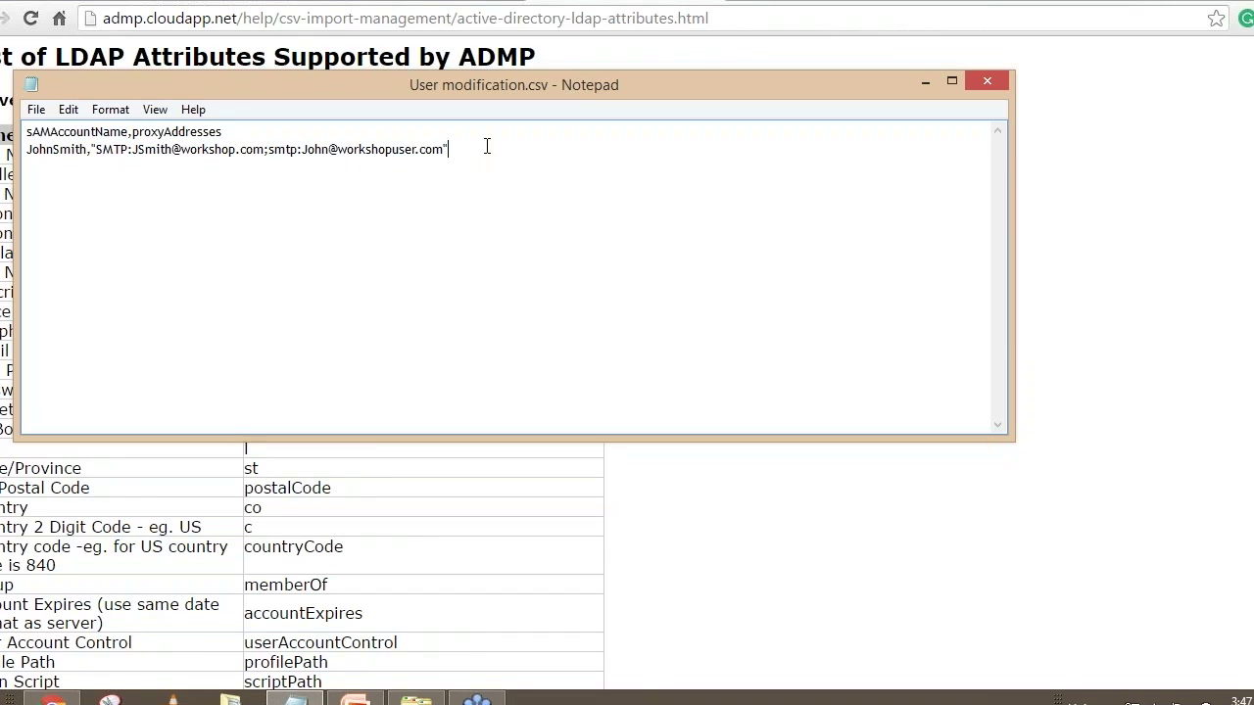
left_click(926, 81)
key("alt+Left")
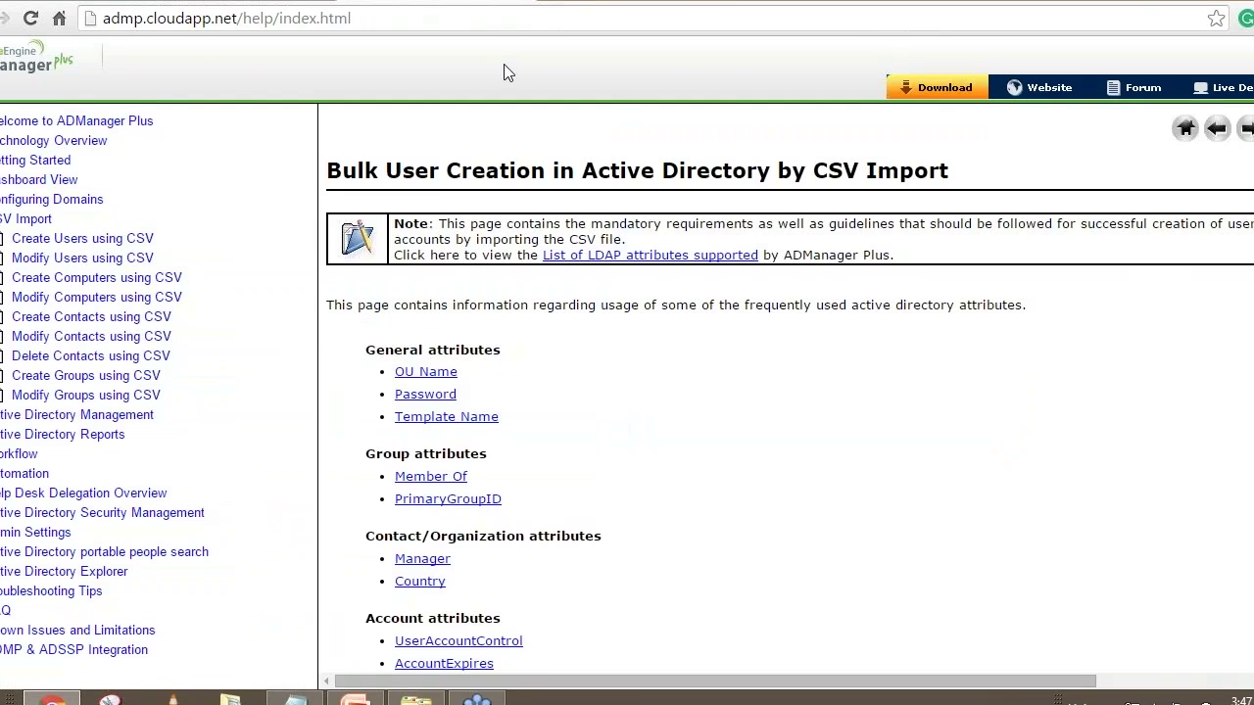
Return to the app's AD Mgmt tab and choose Modify Users under CSV Import
key("alt+Left")
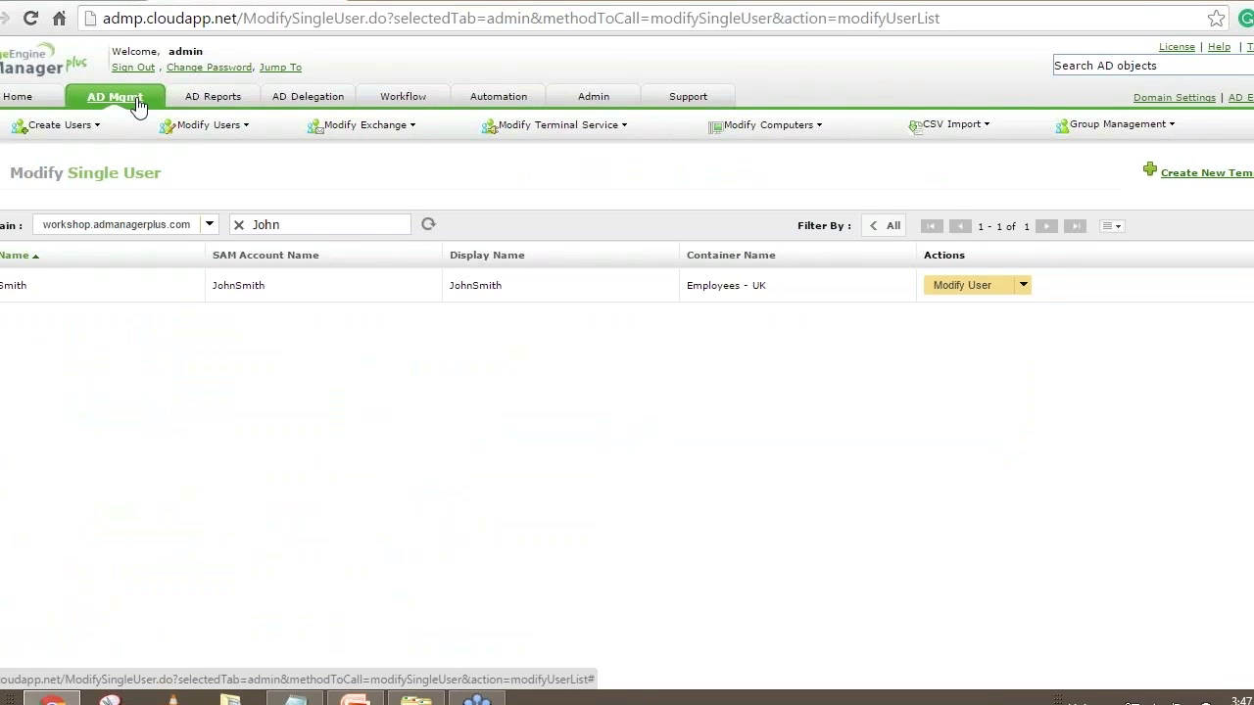
left_click(123, 106)
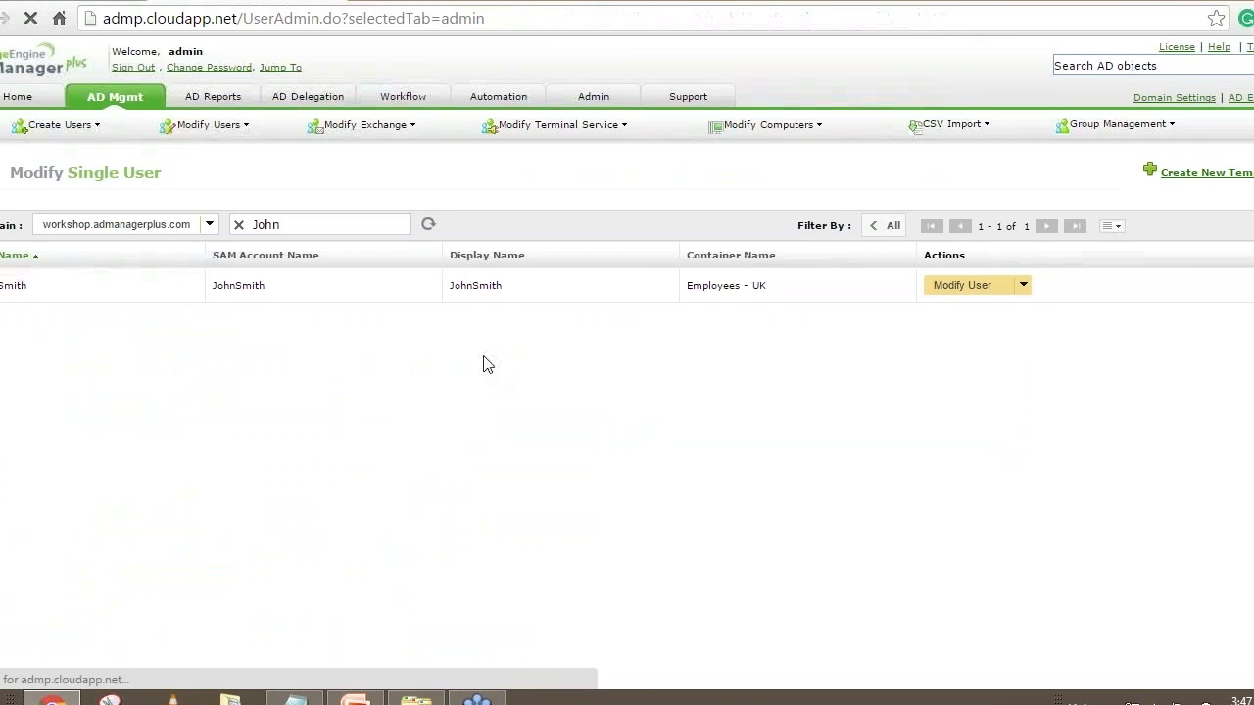
left_click_drag(839, 214, 863, 211)
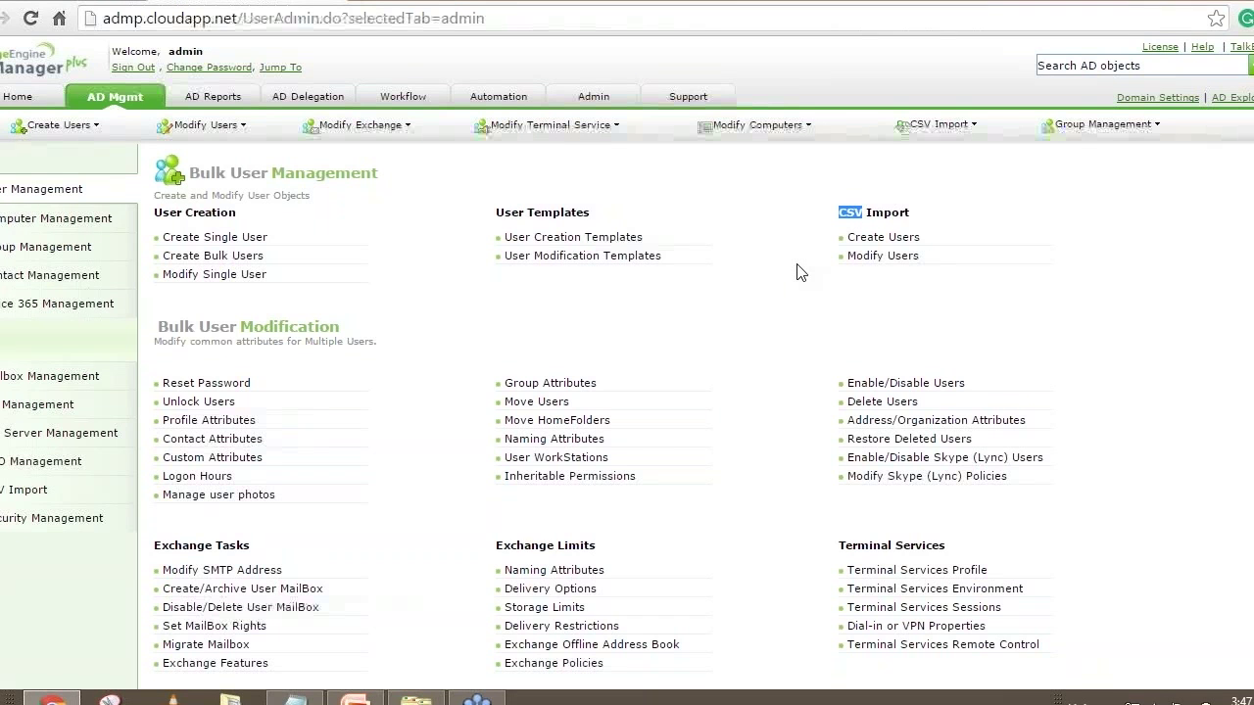
left_click(877, 257)
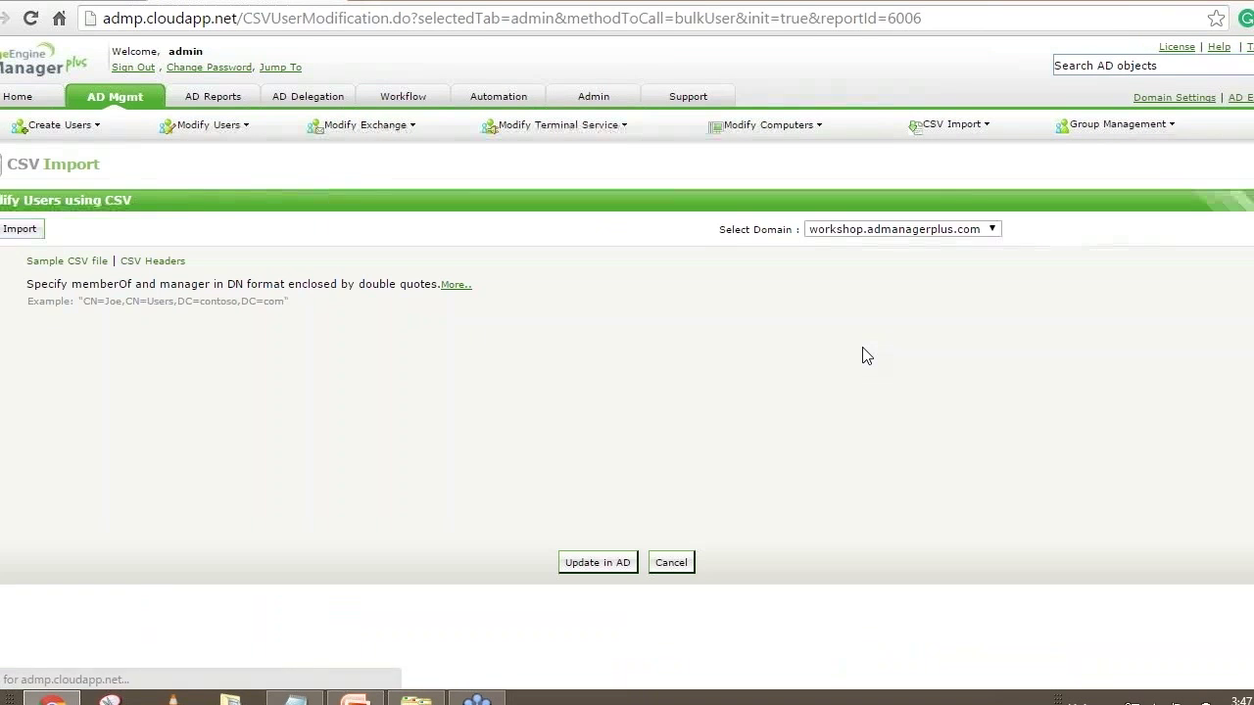
Choose User modification.csv in the Modify Users CSV import box and load it into the list
left_click(20, 231)
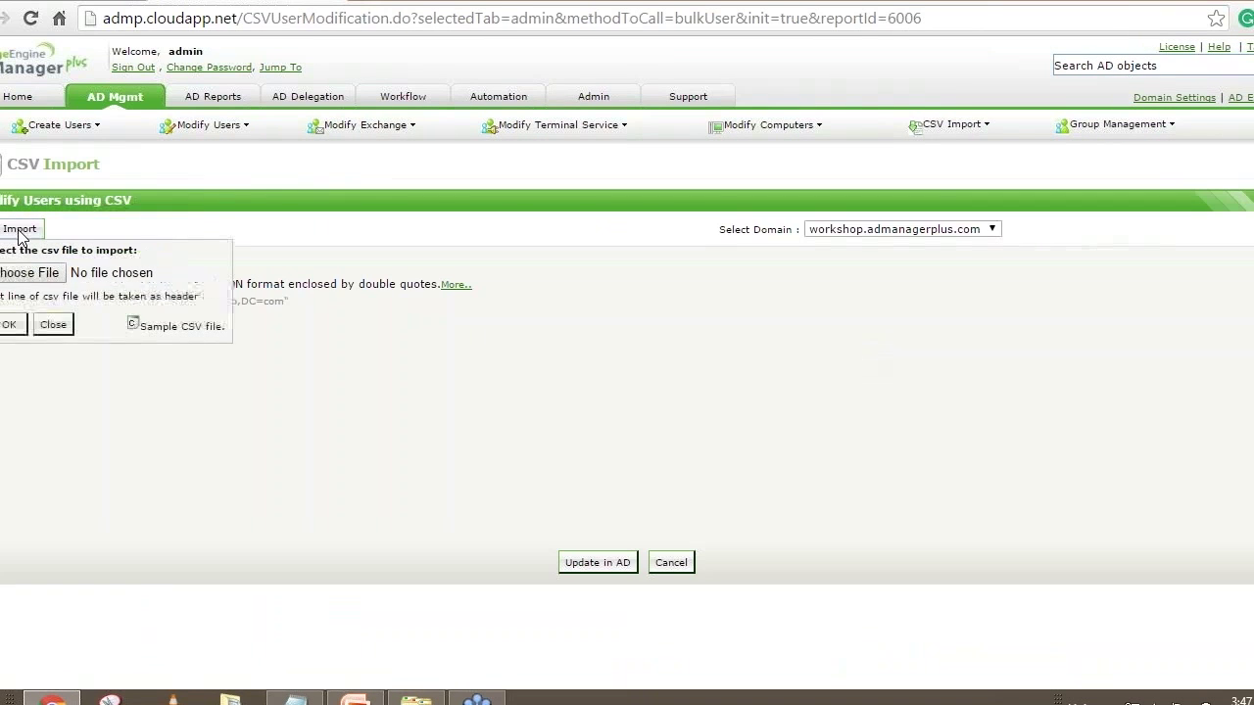
left_click(46, 283)
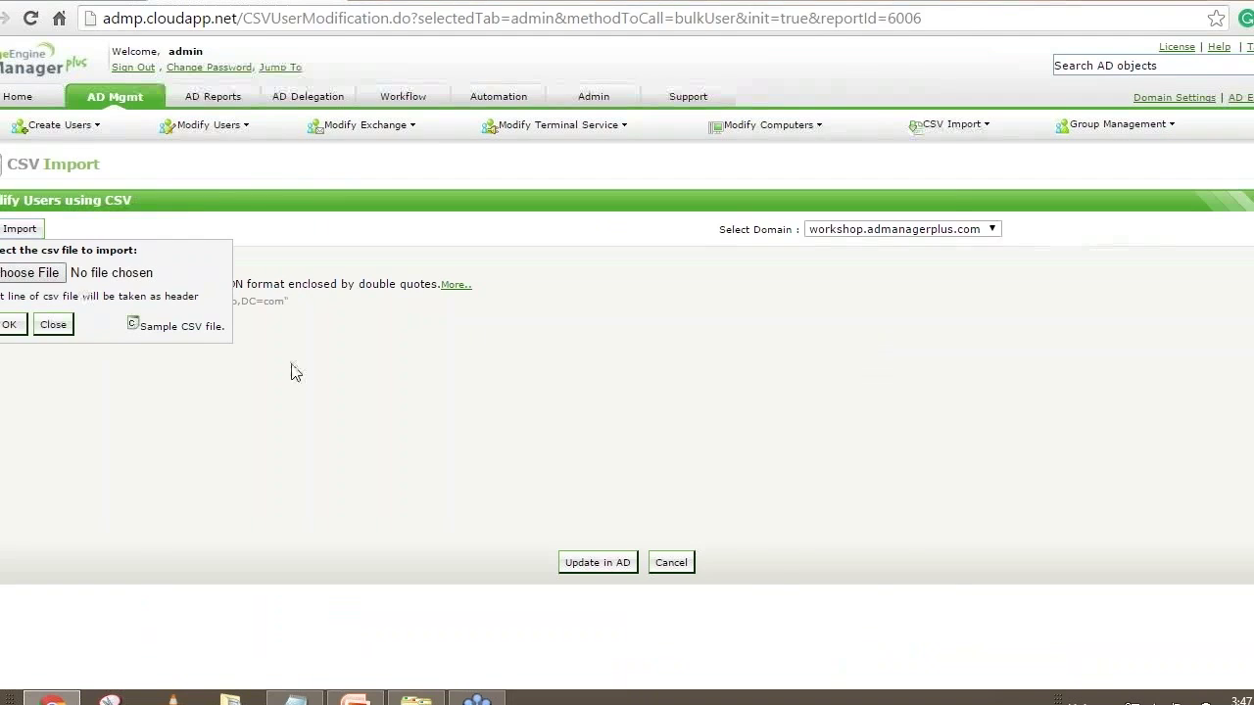
left_click(221, 118)
left_click(774, 555)
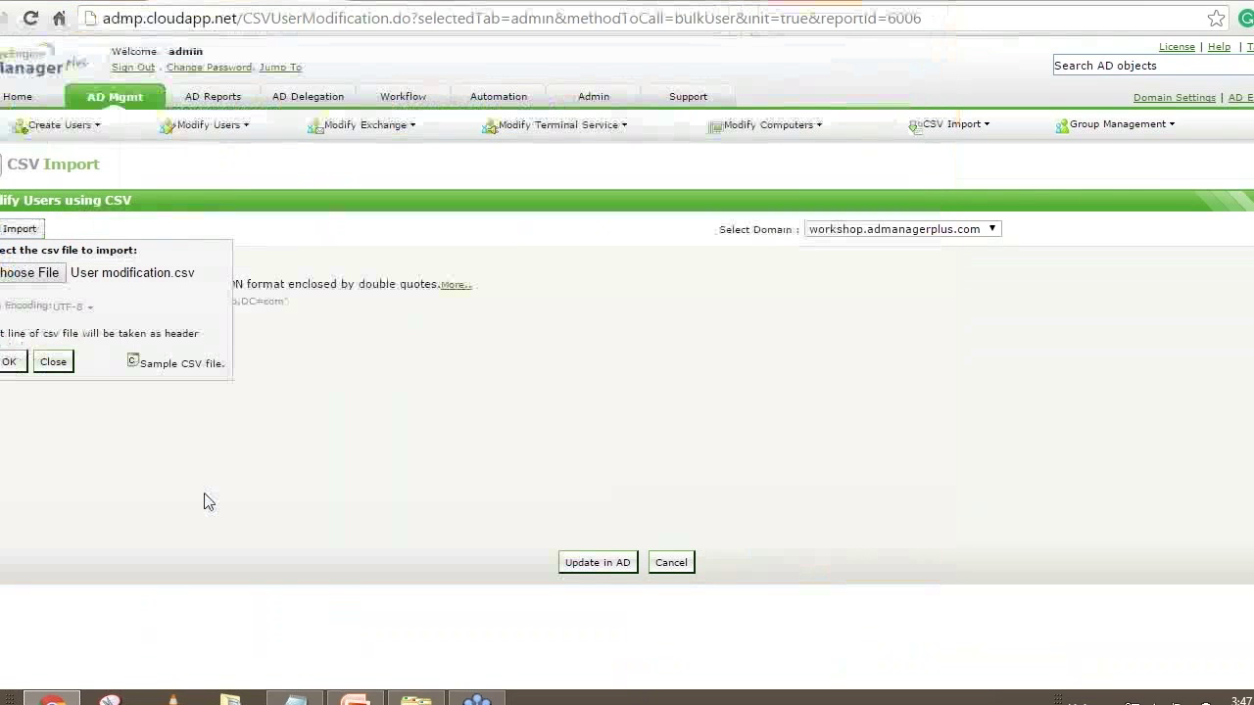
left_click(10, 361)
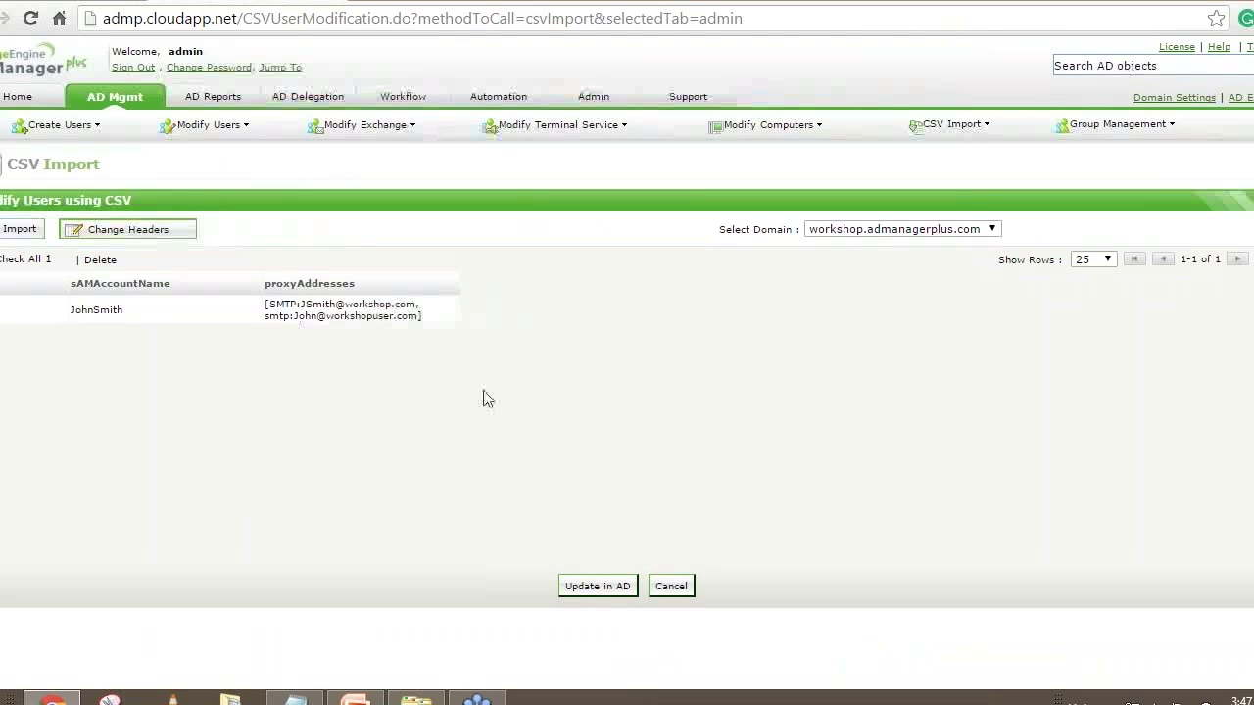
In Select Attributes, untick sAMAccountName so only proxyAddresses will be modified
left_click(576, 591)
left_click(589, 591)
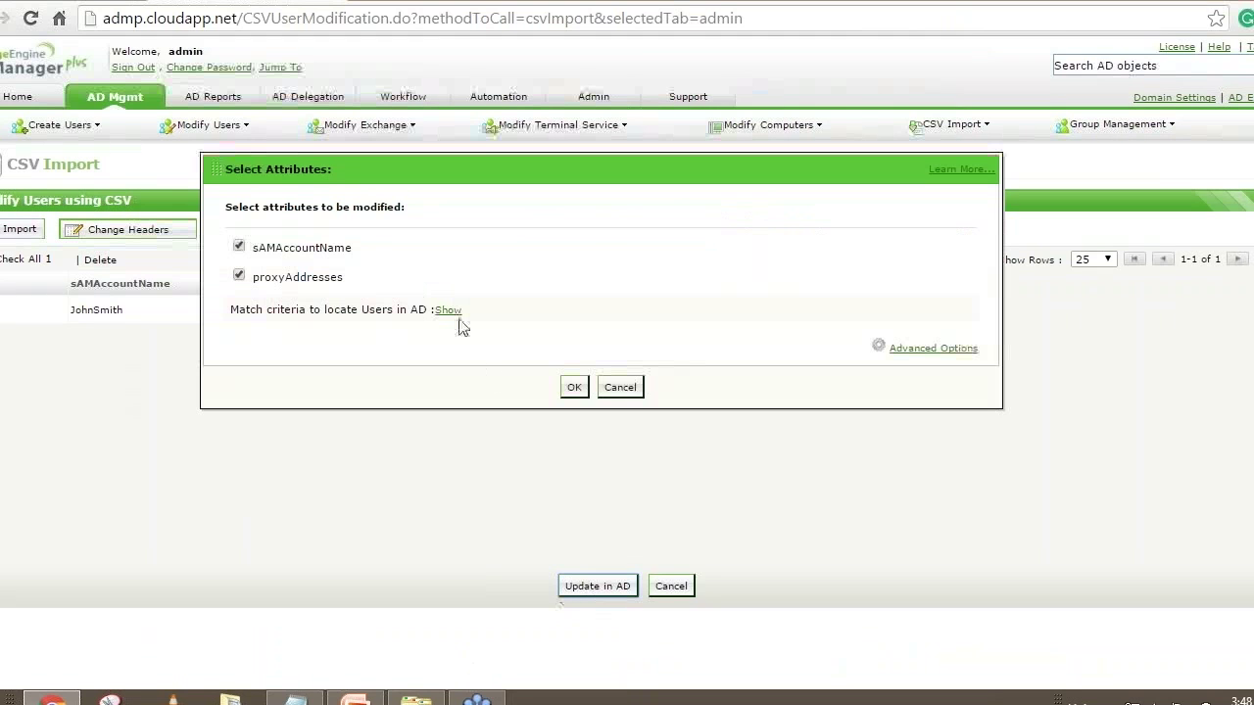
left_click(453, 312)
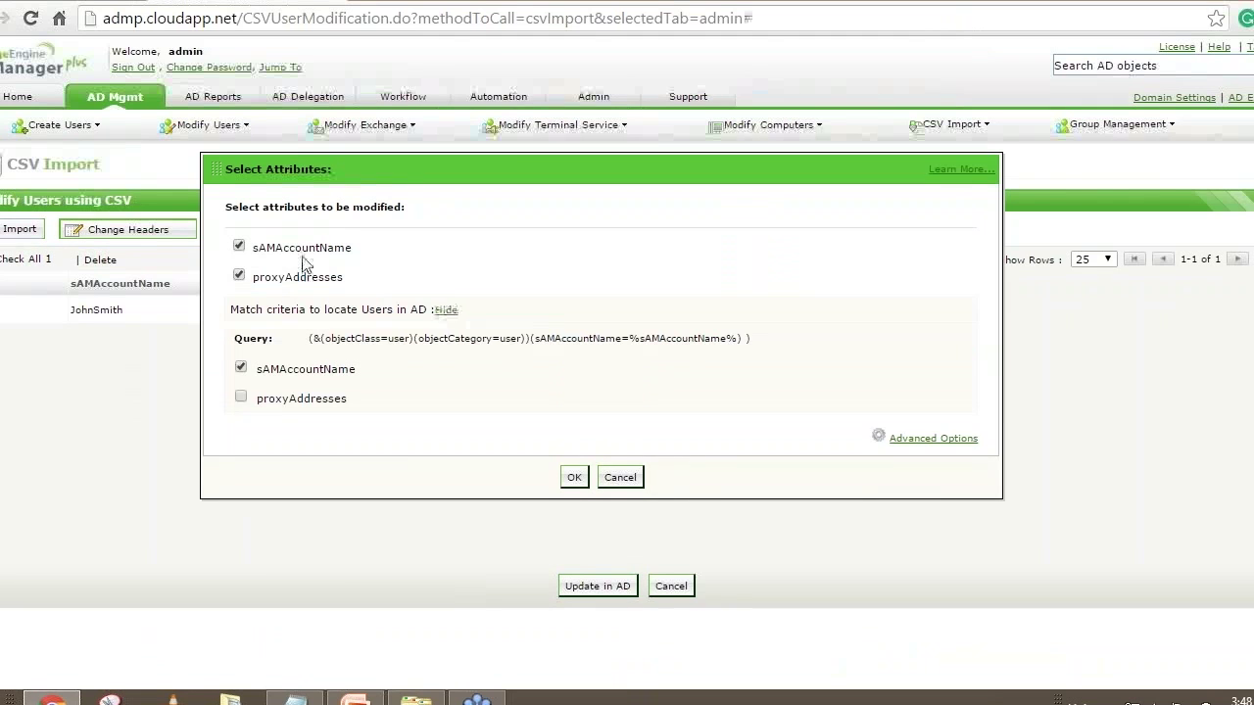
left_click_drag(234, 208, 337, 205)
left_click(327, 212)
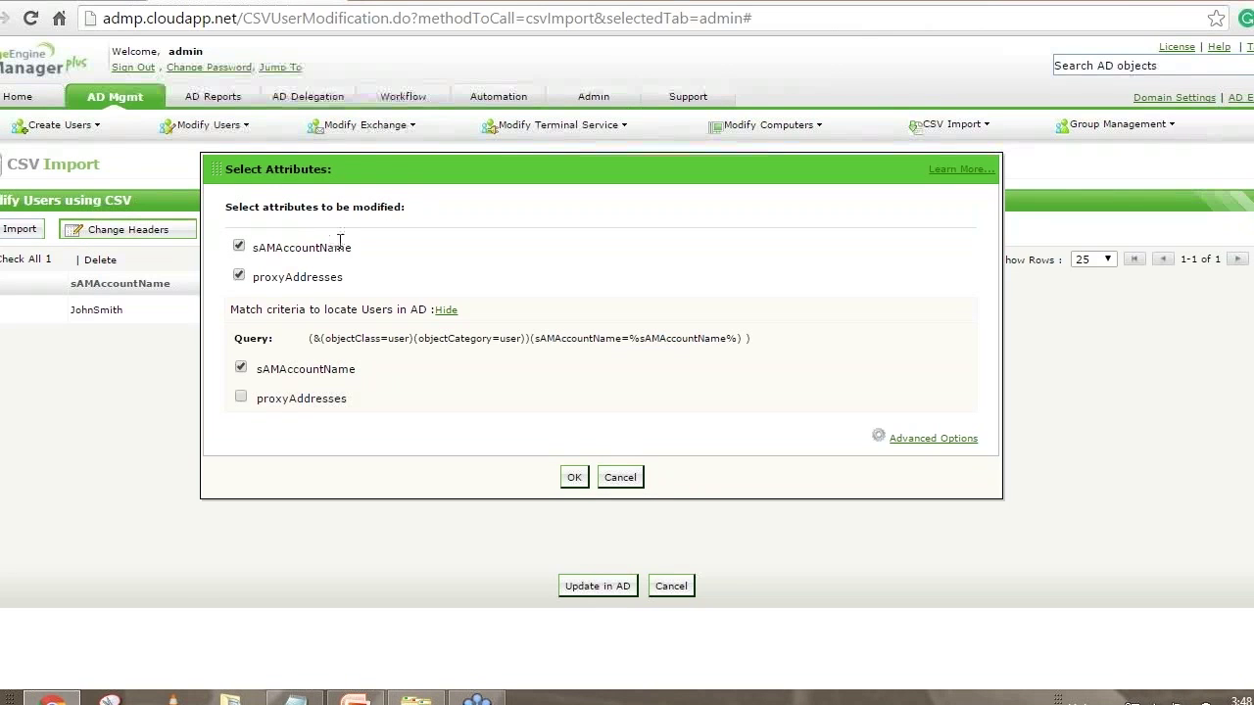
left_click(239, 246)
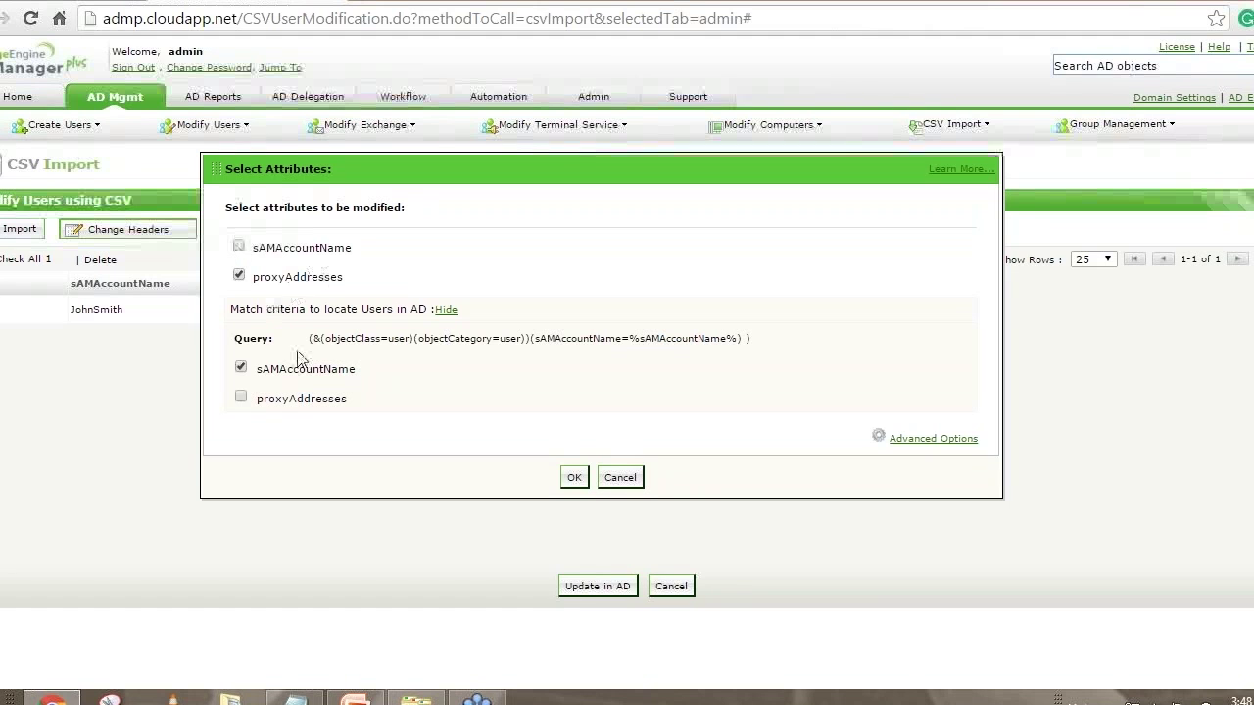
Keep sAMAccountName as the match criterion and leave Append values turned off in advanced options
left_click_drag(257, 309, 306, 308)
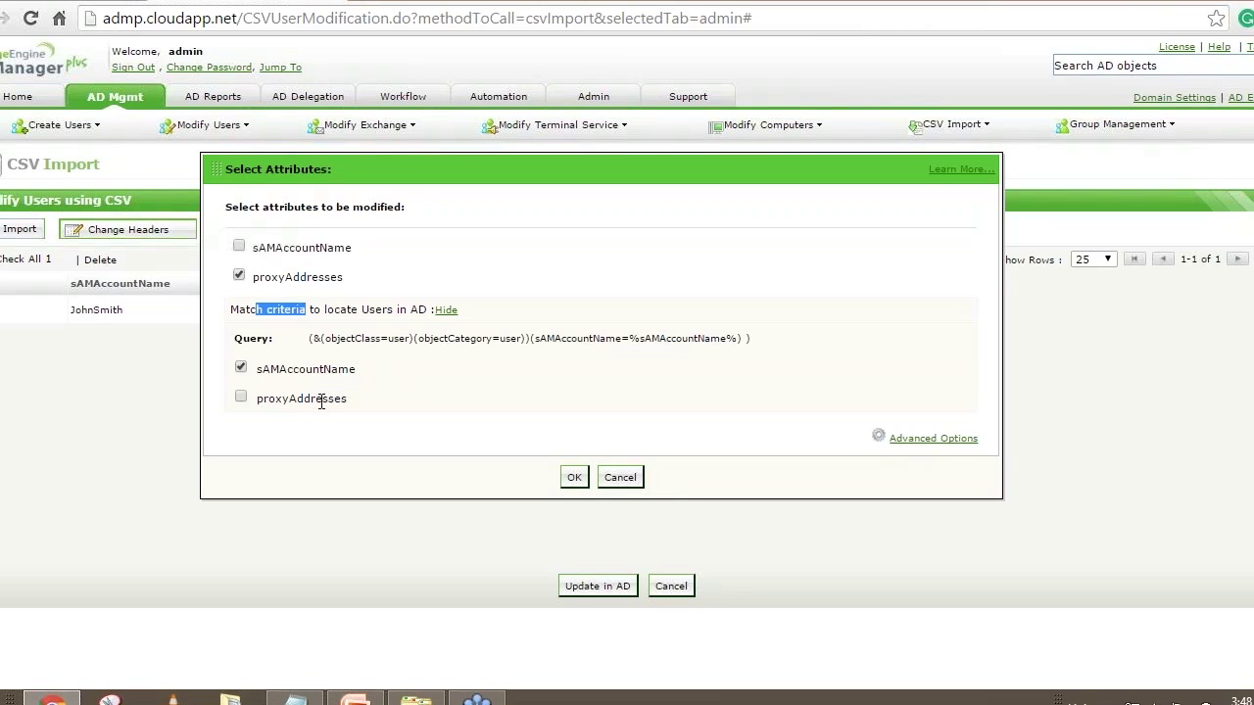
left_click_drag(254, 368, 360, 368)
left_click(420, 393)
left_click_drag(280, 370, 340, 370)
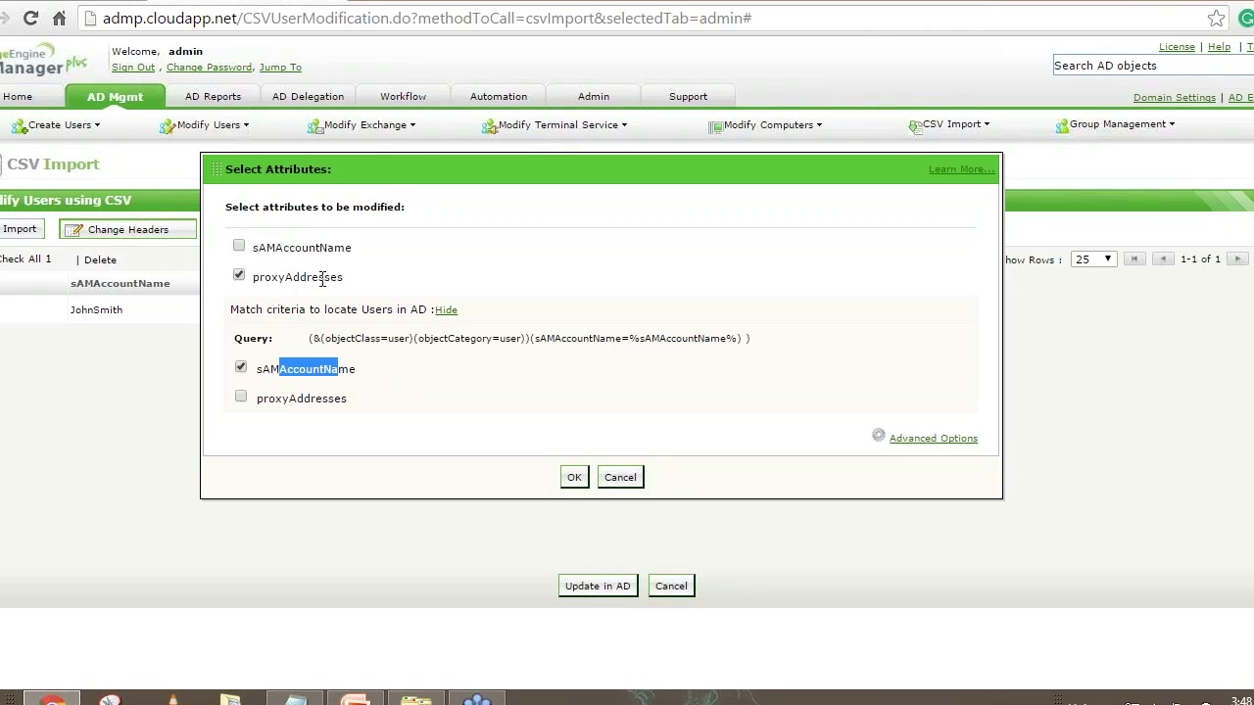
left_click(942, 447)
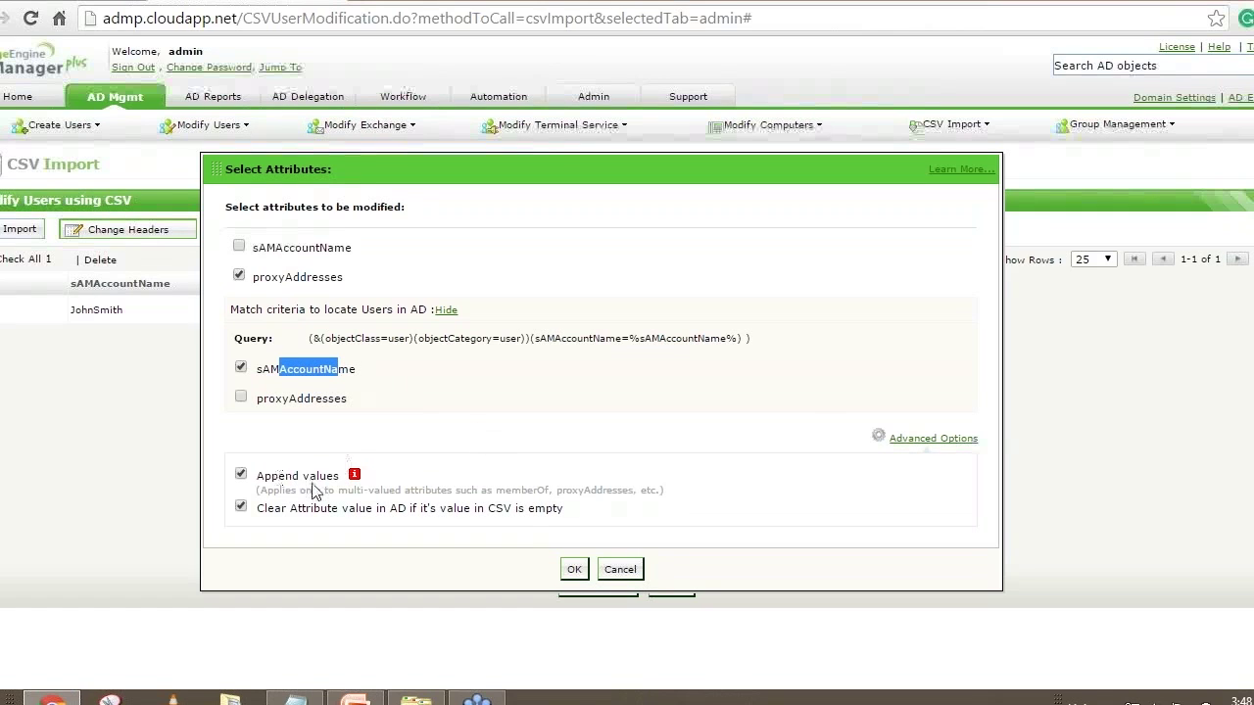
left_click(241, 474)
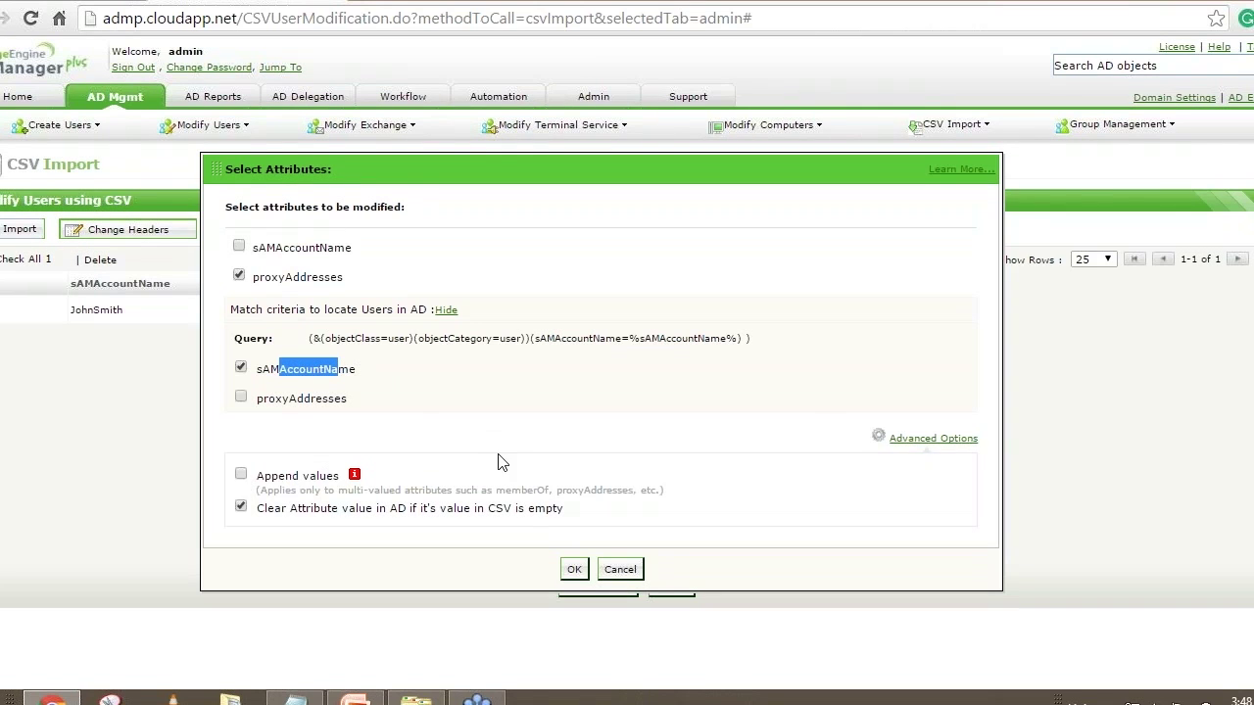
left_click(241, 474)
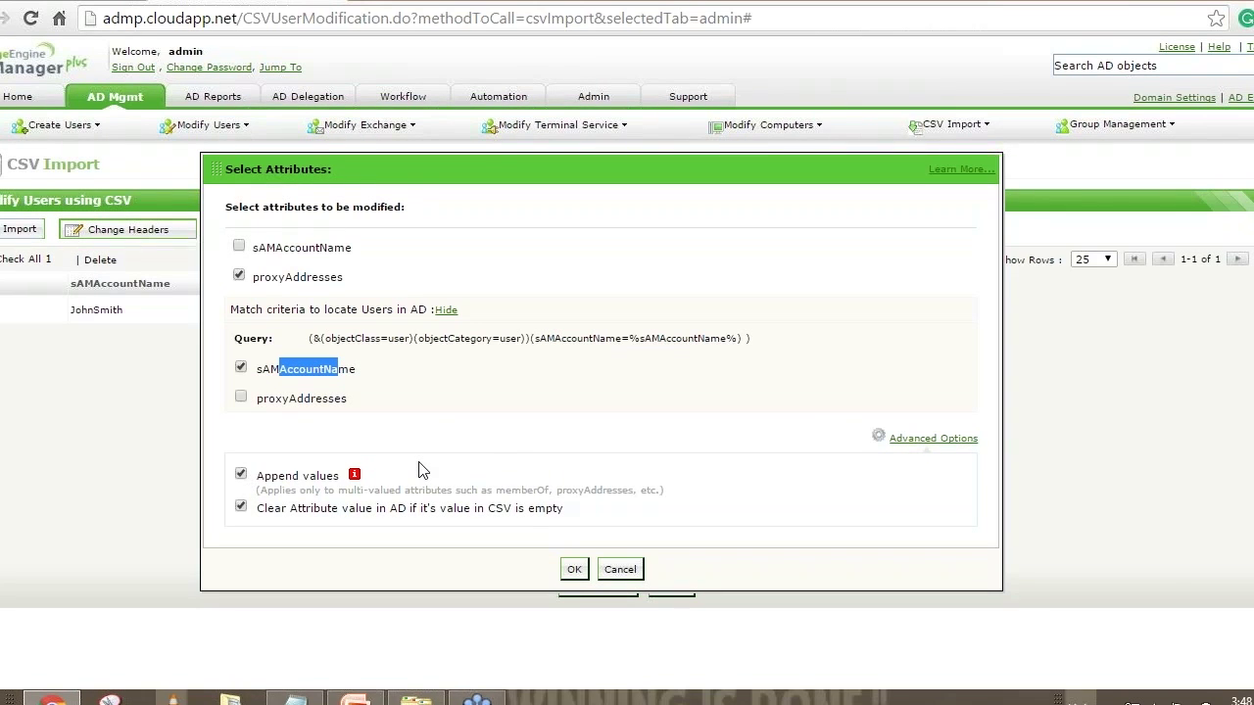
left_click(241, 474)
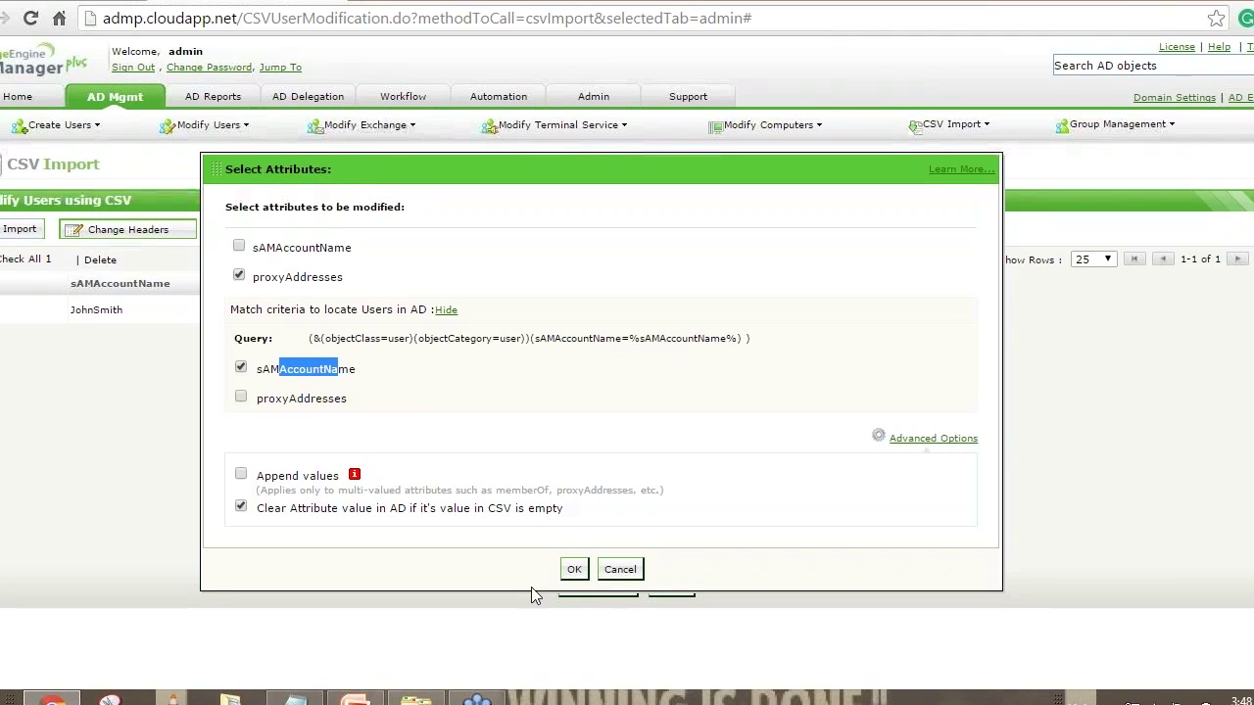
Confirm the proxyAddresses update and compare the Successfully Updated result against the CSV in Notepad
left_click(574, 569)
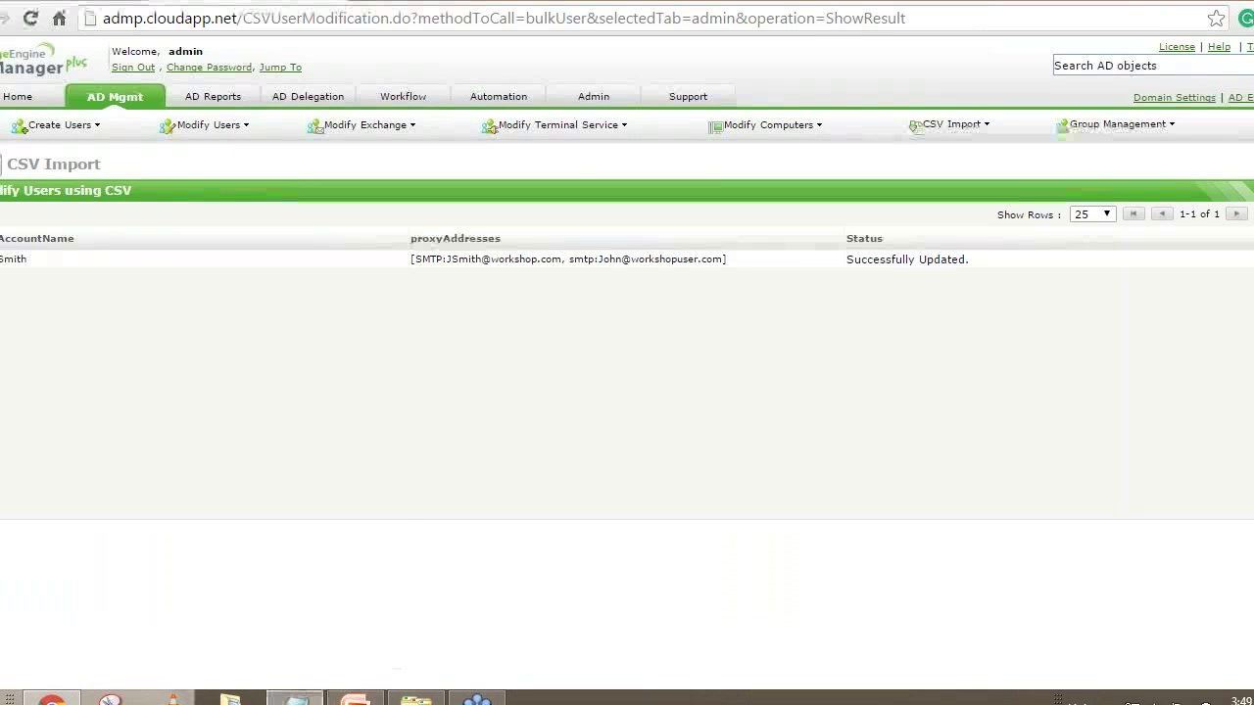
left_click(294, 698)
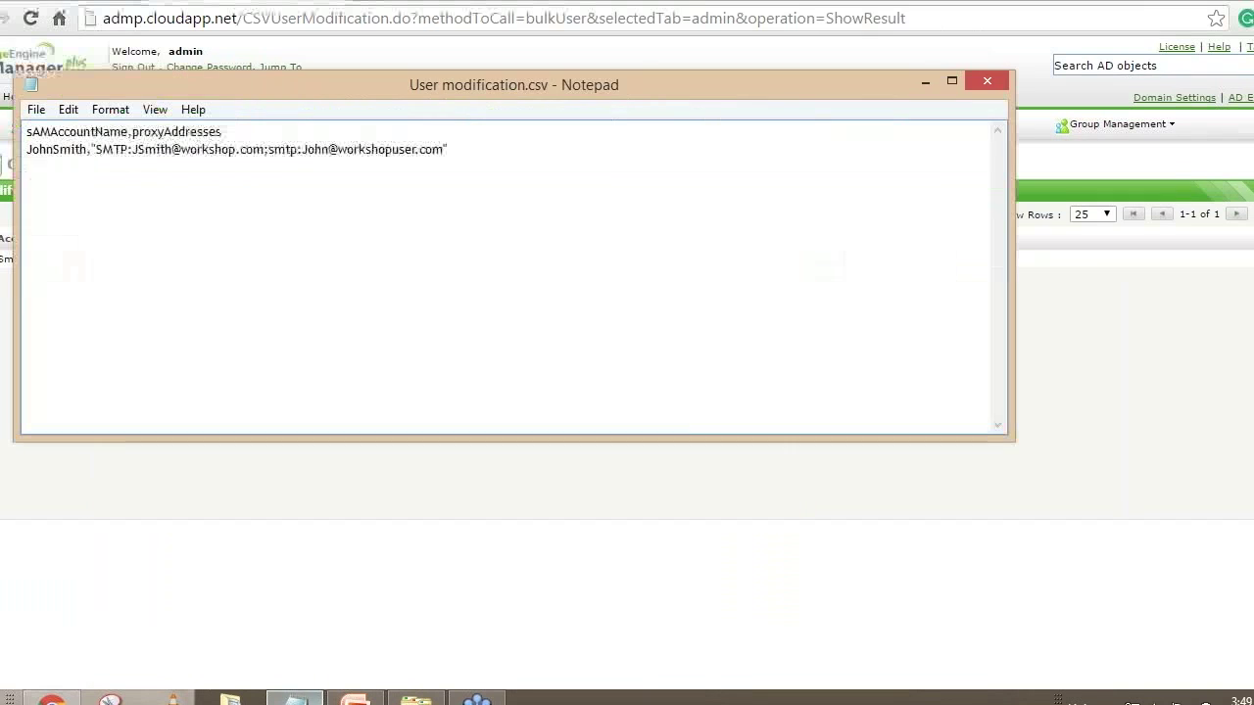
left_click(97, 149)
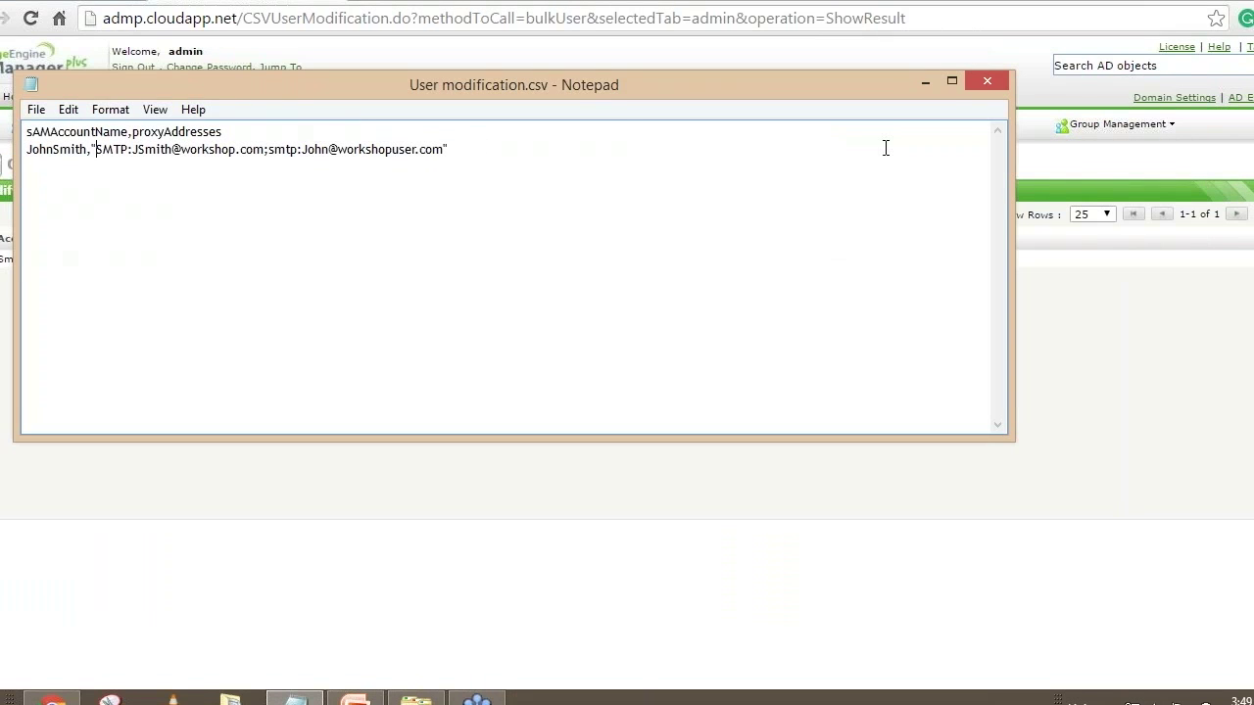
left_click(928, 85)
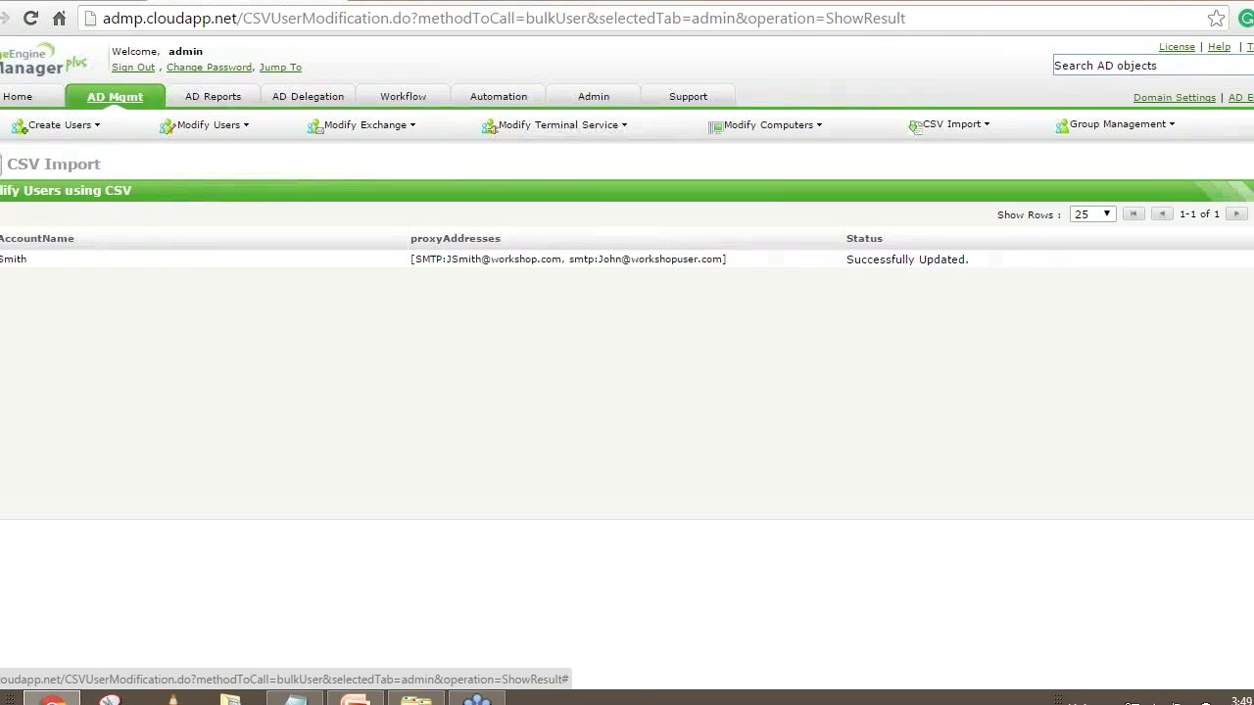
Find the user in Modify Single User and confirm both addresses under Proxy mail ids on the Exchange tab
left_click(115, 97)
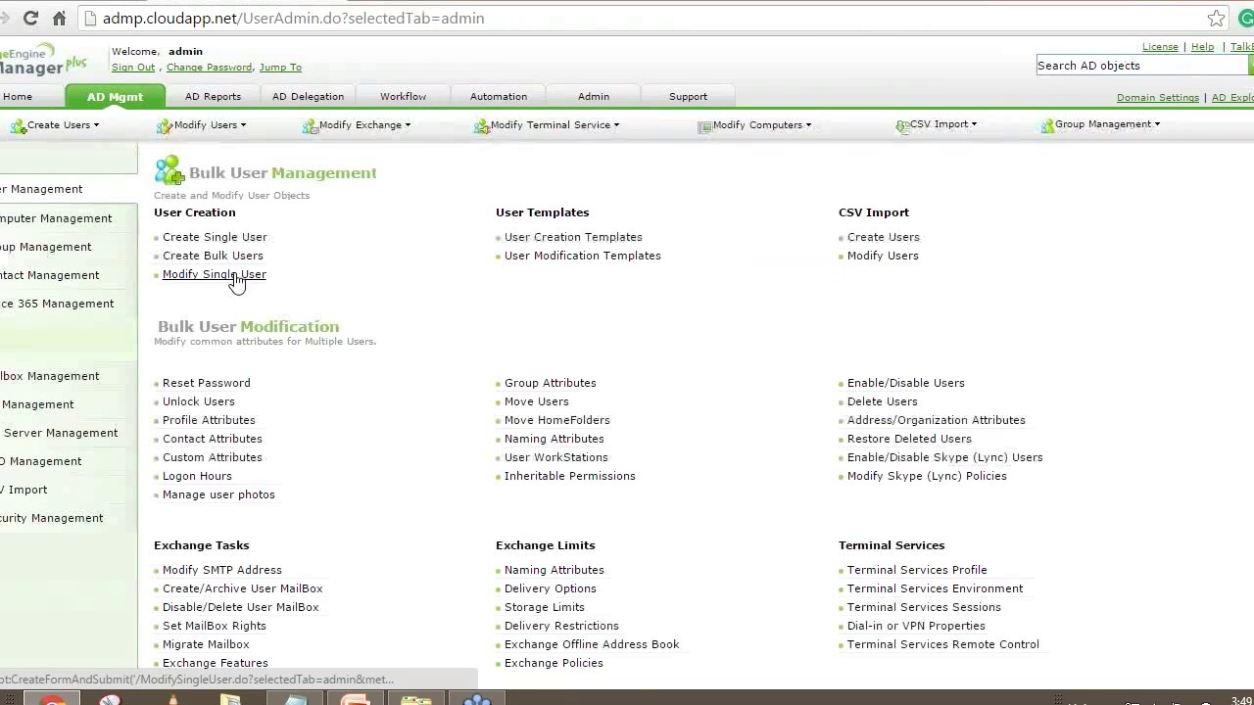
left_click(233, 276)
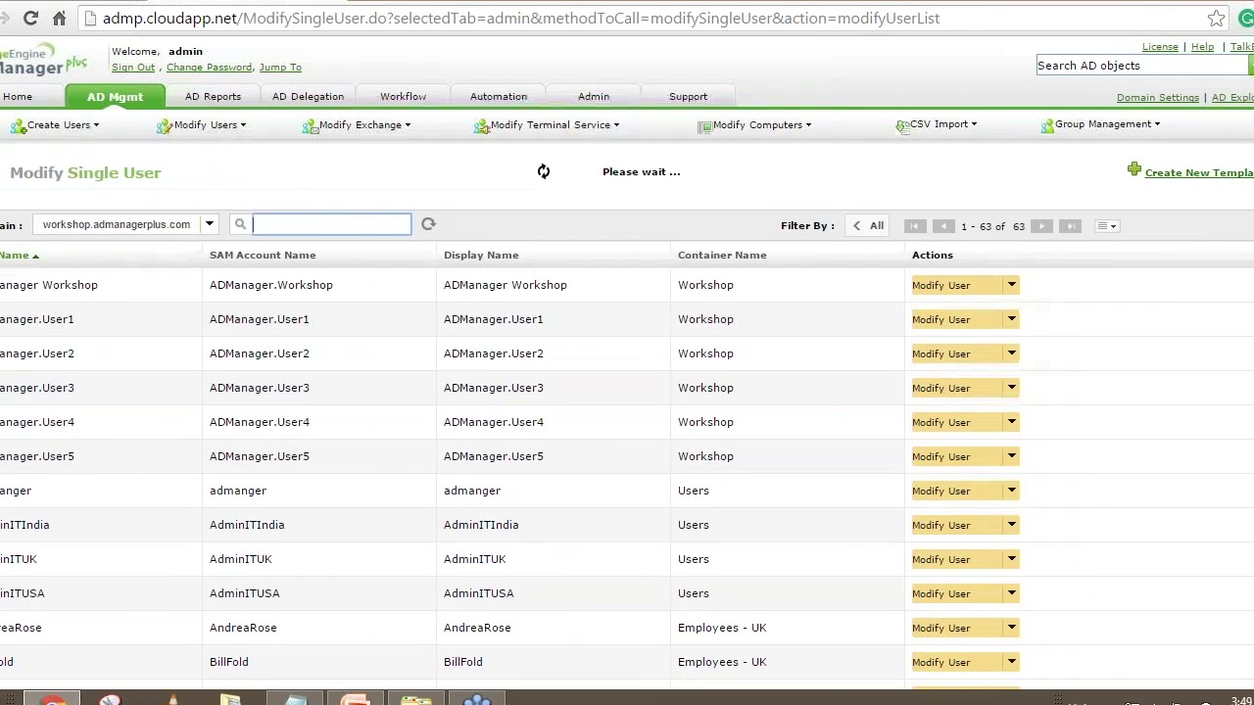
type("John")
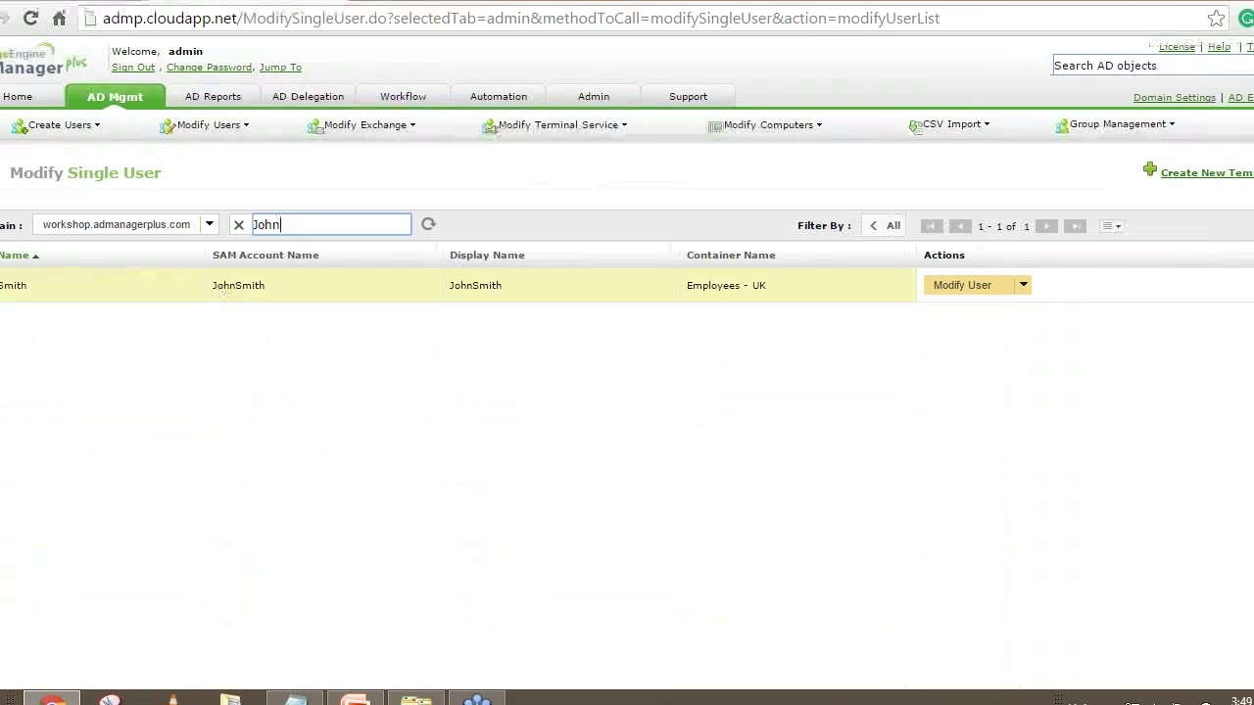
left_click(965, 290)
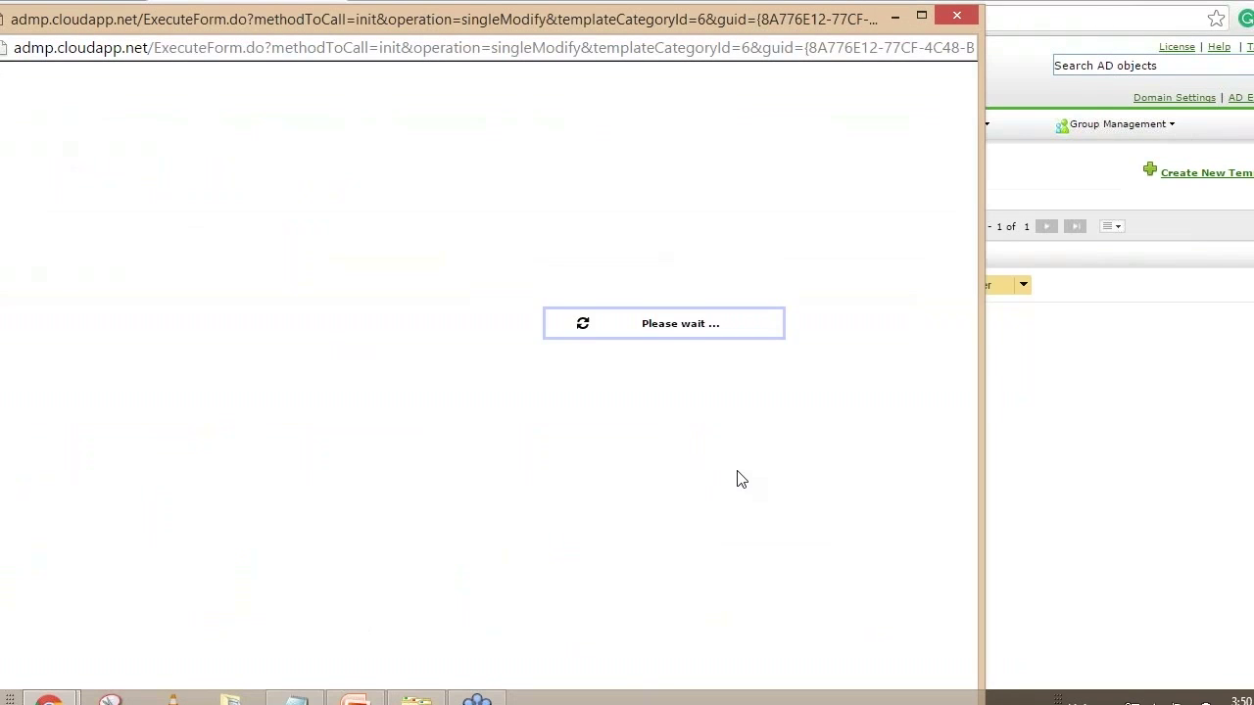
left_click(475, 203)
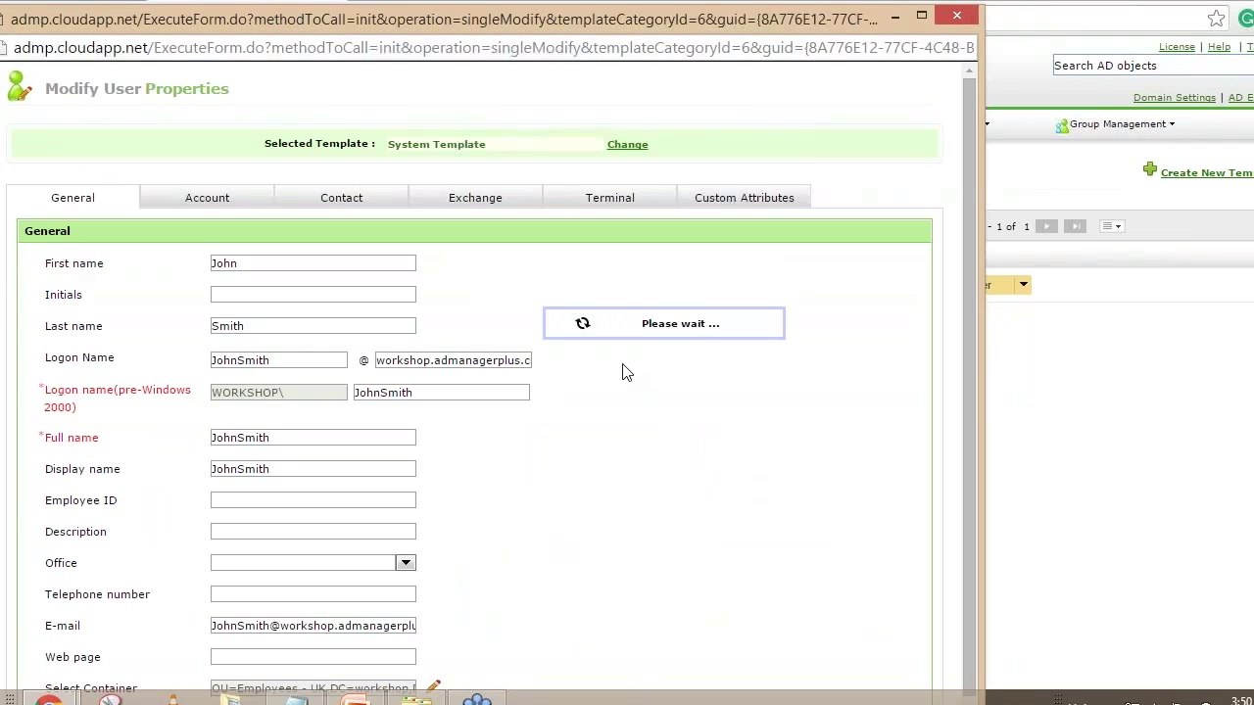
left_click(474, 203)
scroll(672, 356, "down", 7)
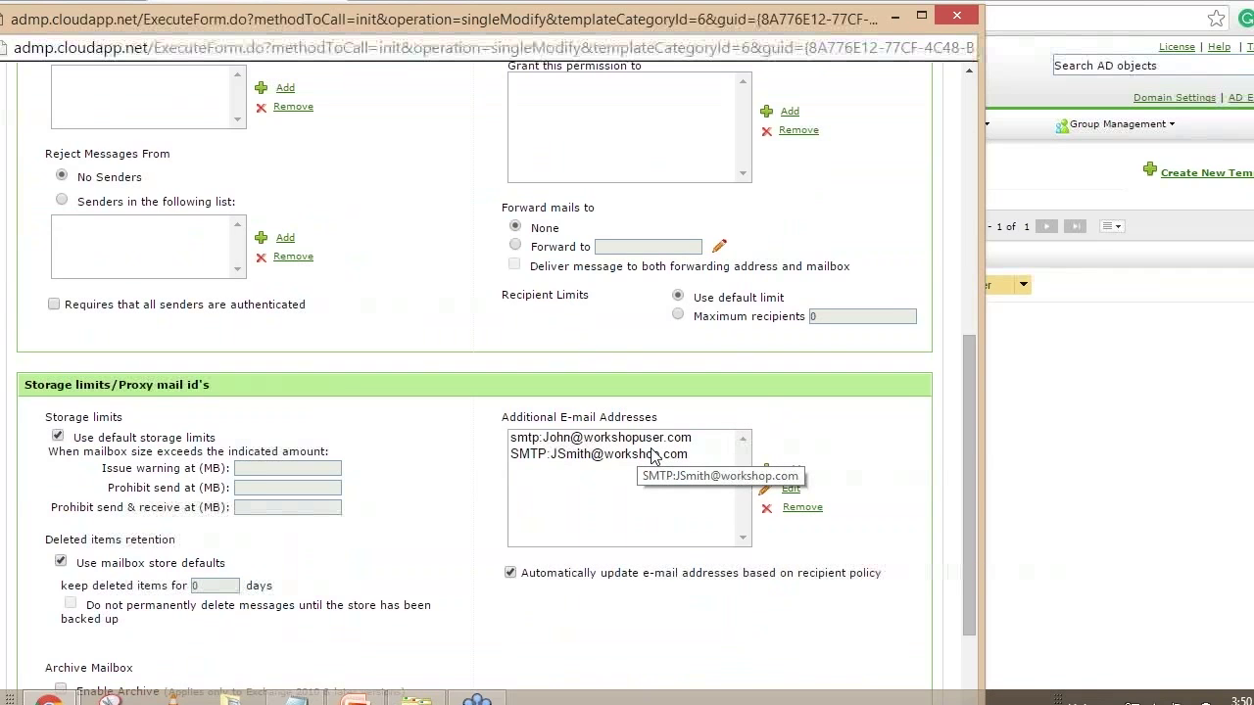
left_click(957, 15)
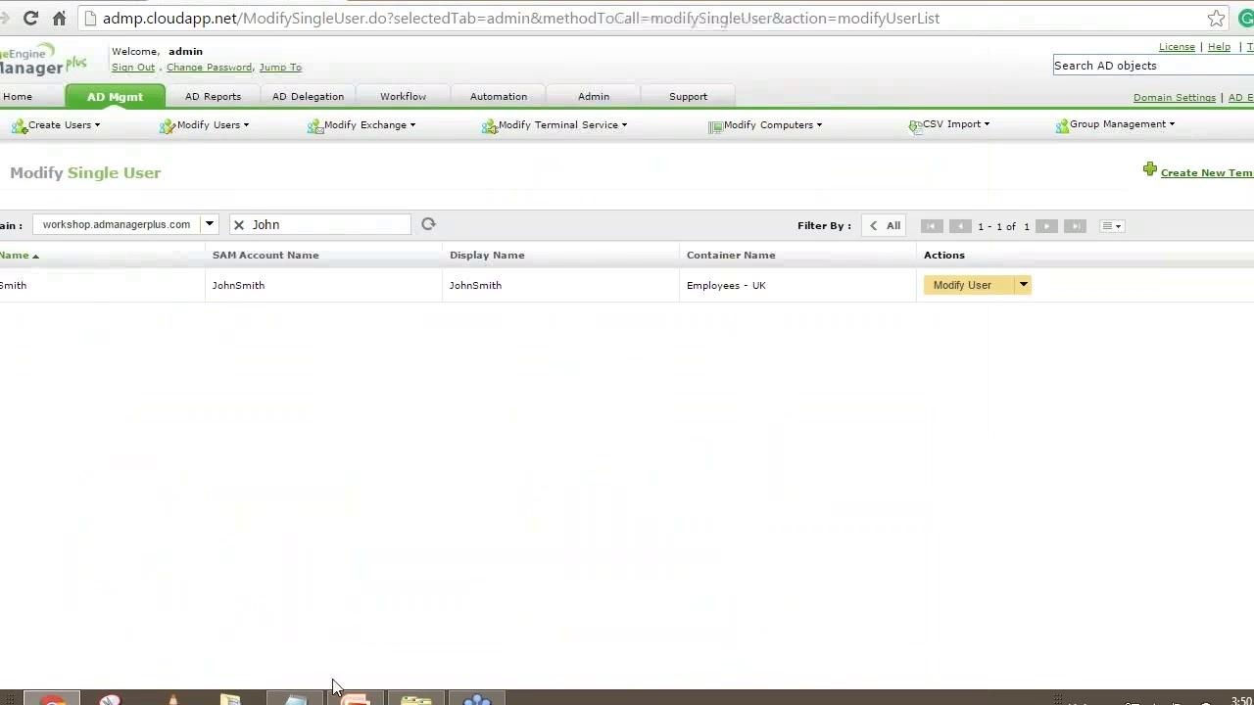
Delete ',proxyAddresses' from the CSV header line
left_click(293, 697)
left_click_drag(133, 131, 223, 131)
left_click(222, 212)
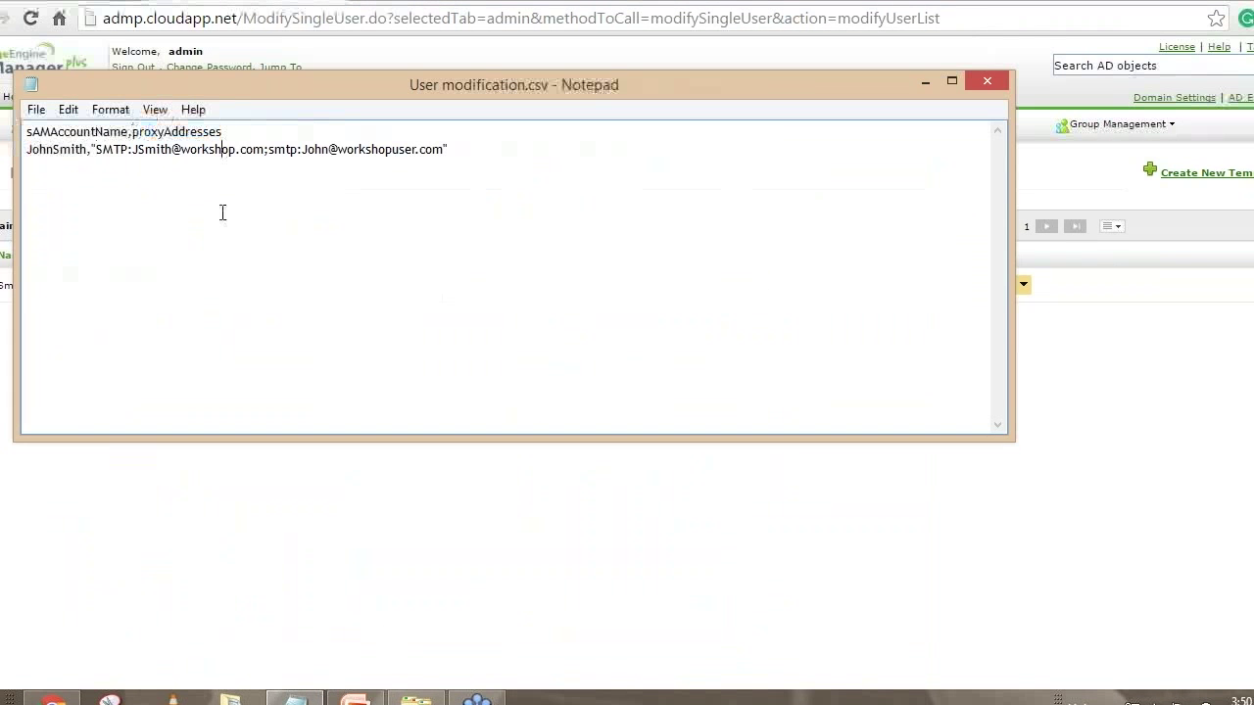
left_click_drag(92, 149, 254, 138)
left_click(251, 175)
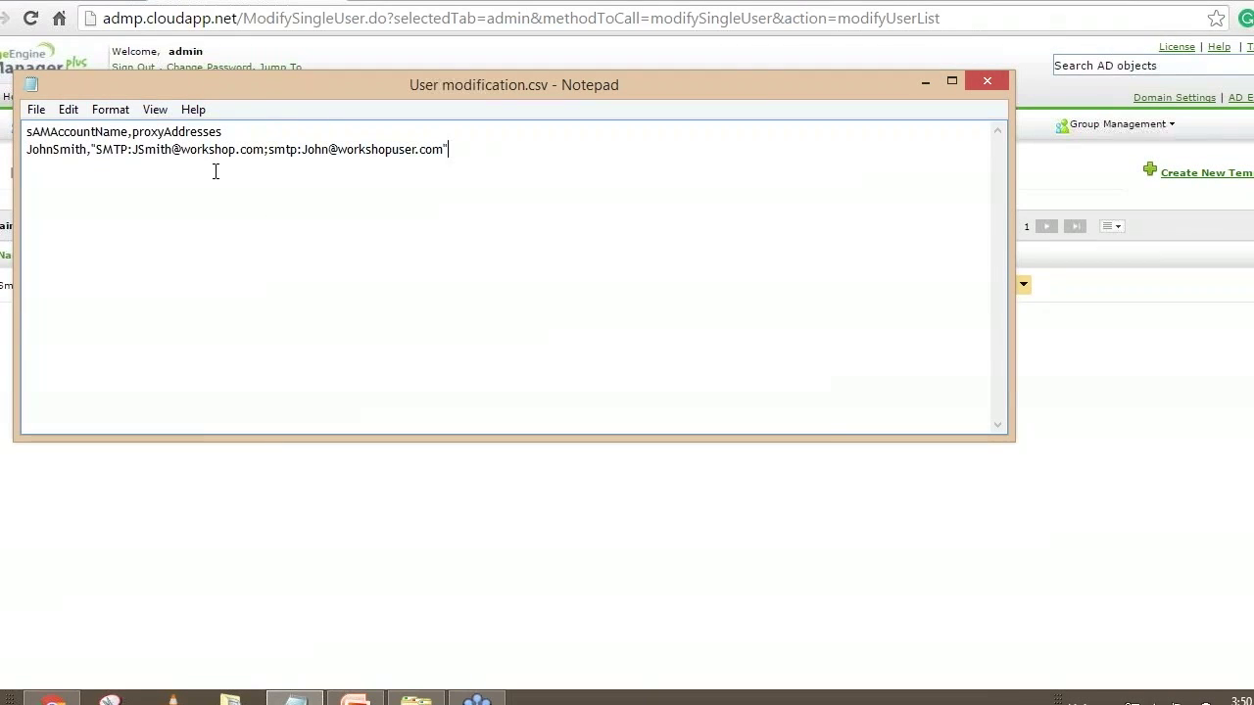
left_click_drag(132, 131, 309, 133)
key("BackSpace")
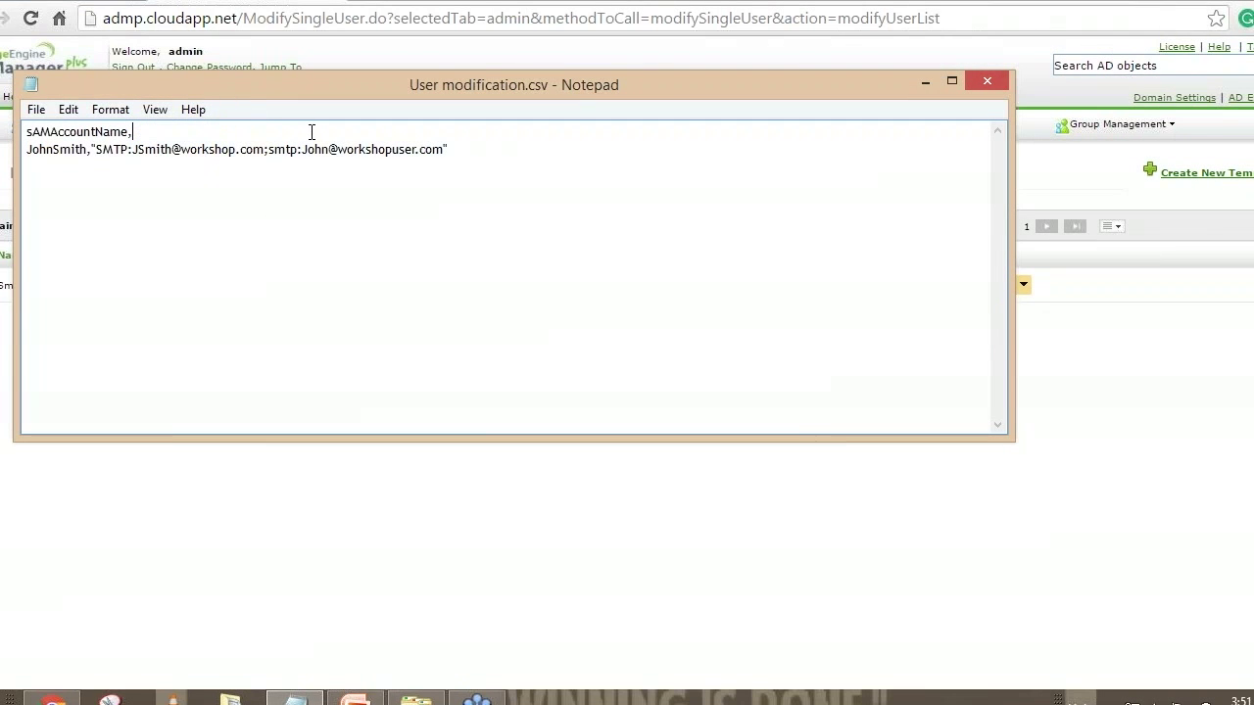
Remove the quoted proxy address string and its preceding comma from the user's row
left_click(269, 149)
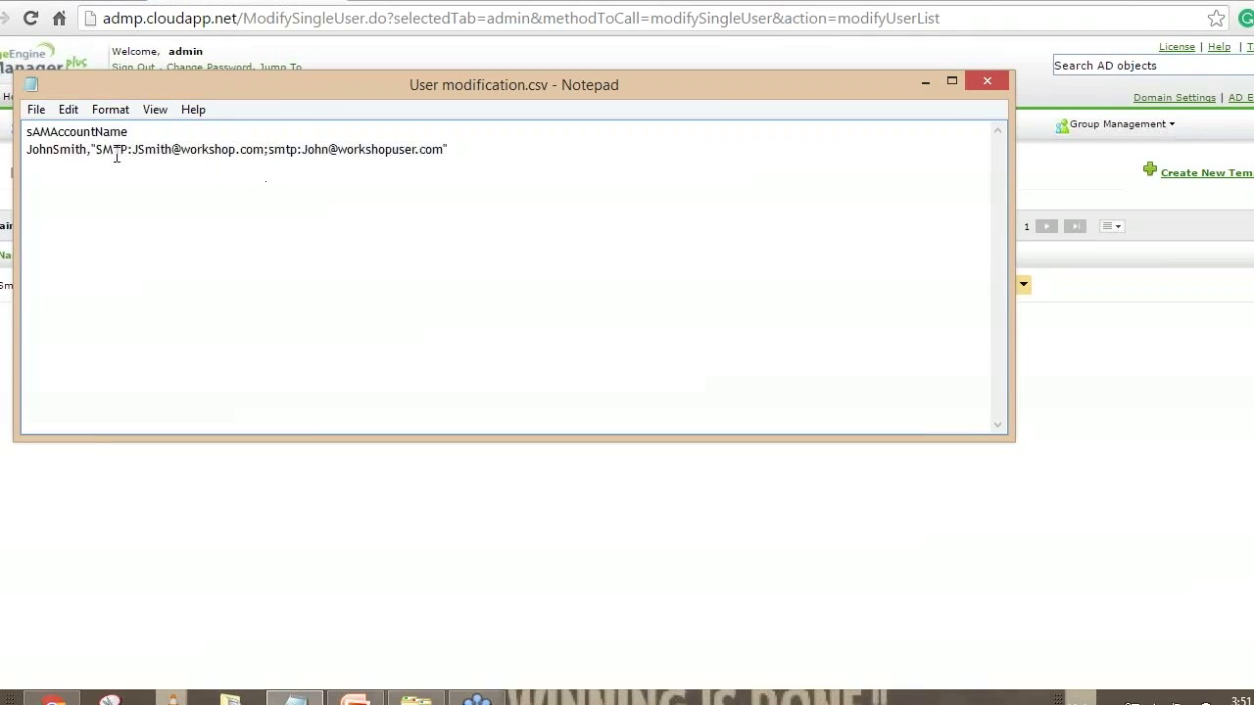
left_click_drag(92, 149, 563, 181)
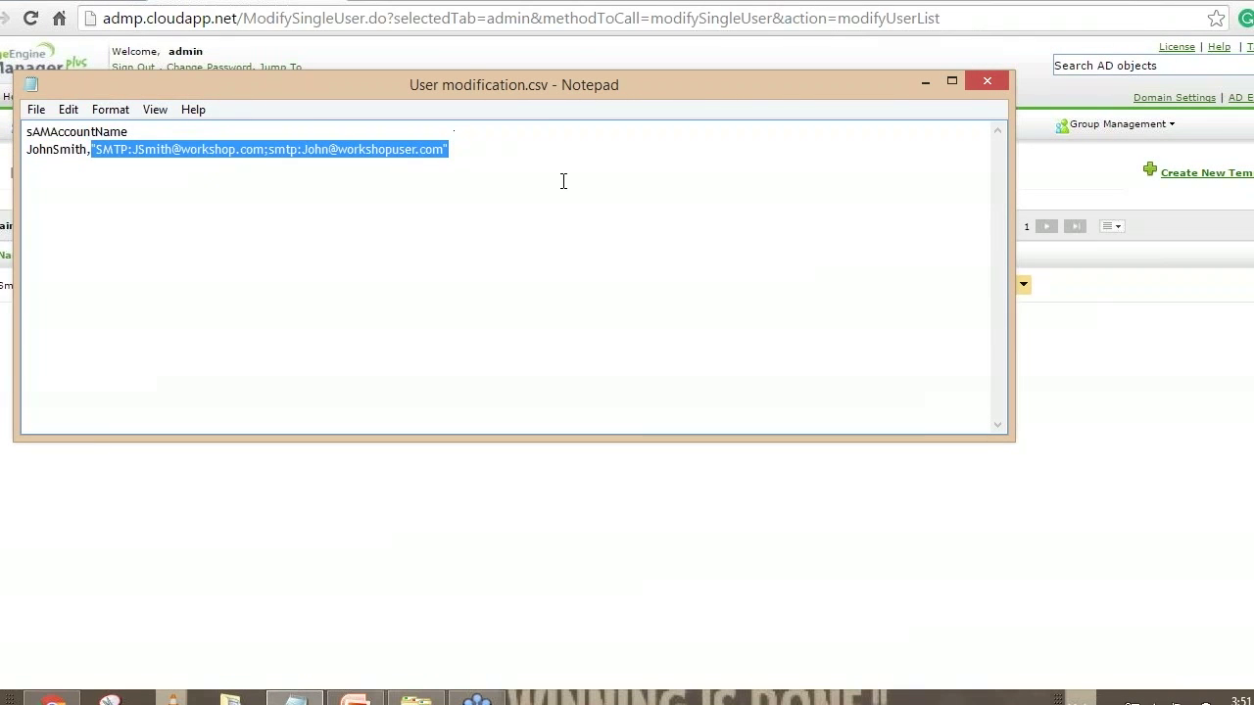
key("Delete")
key("BackSpace")
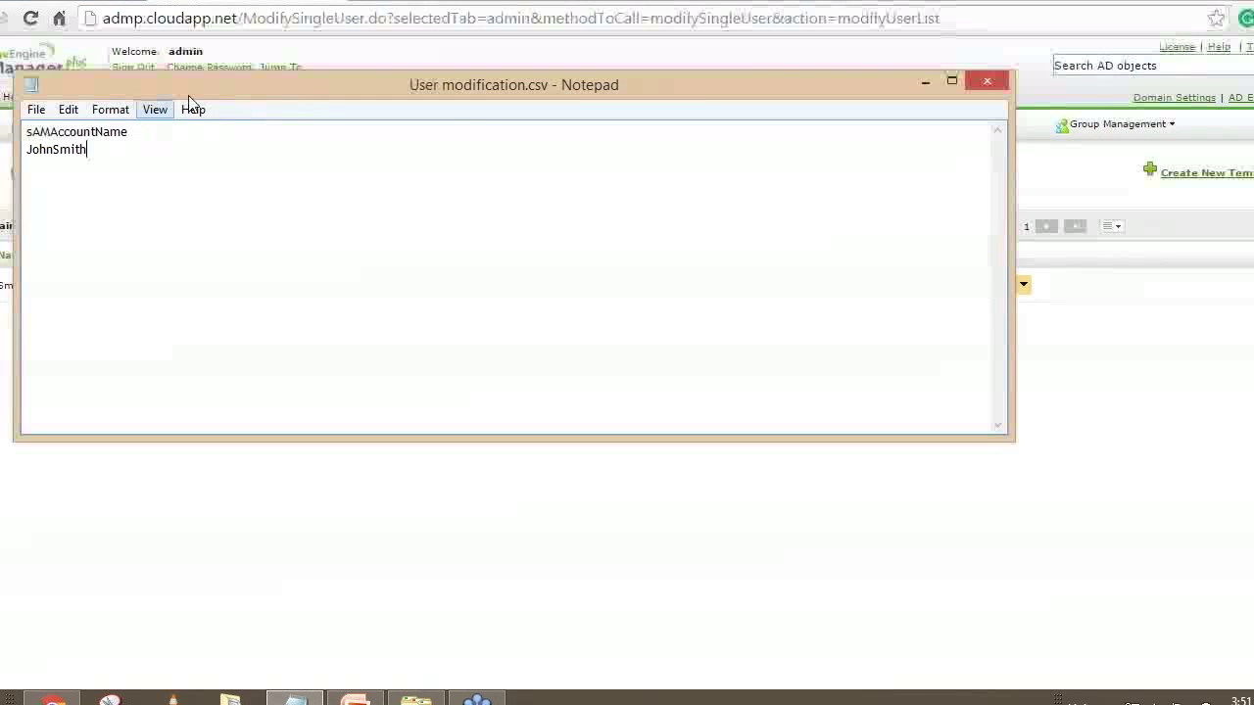
left_click(509, 54)
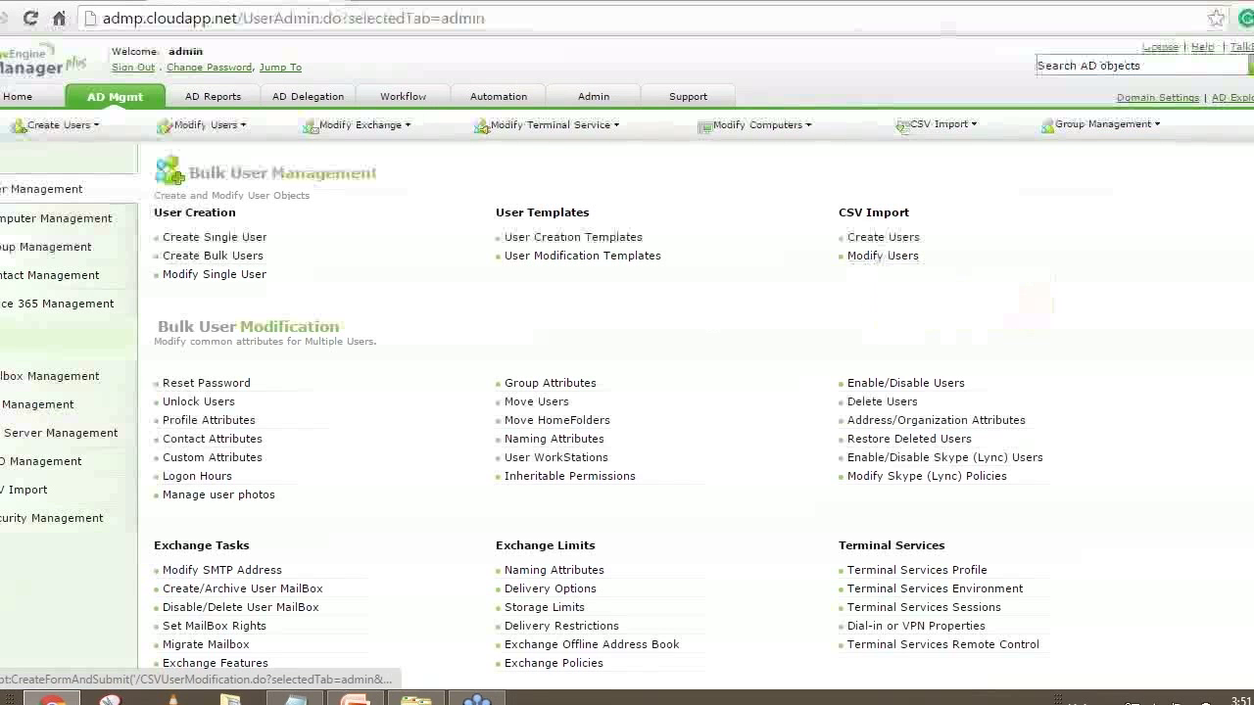
Set the CSV in Notepad aside and open Modify SMTP Address under Exchange Tasks
left_click(295, 701)
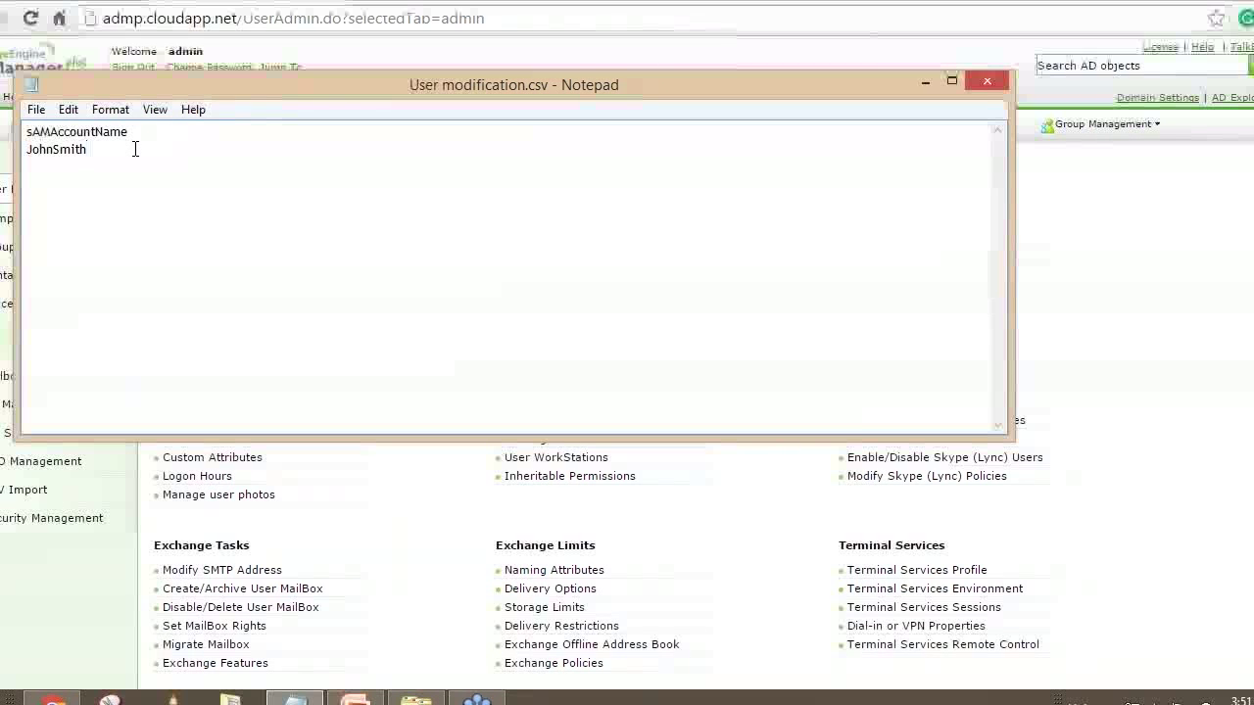
left_click(1205, 296)
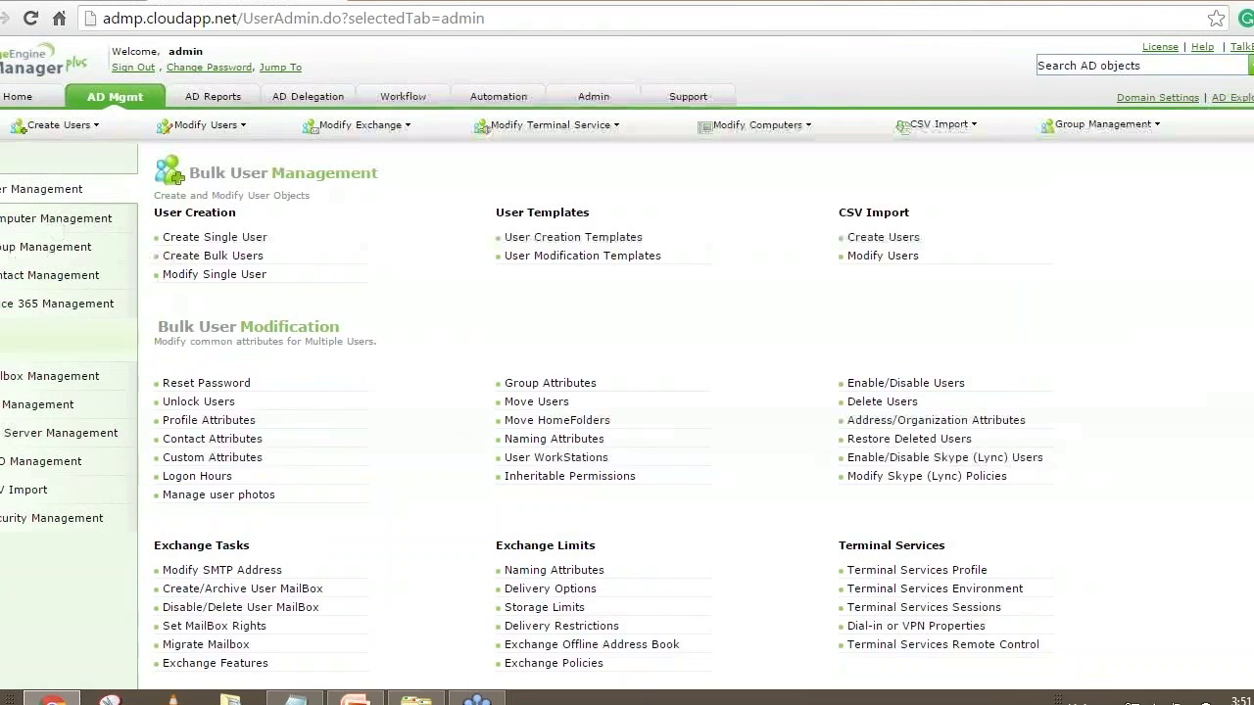
scroll(328, 386, "down", 1)
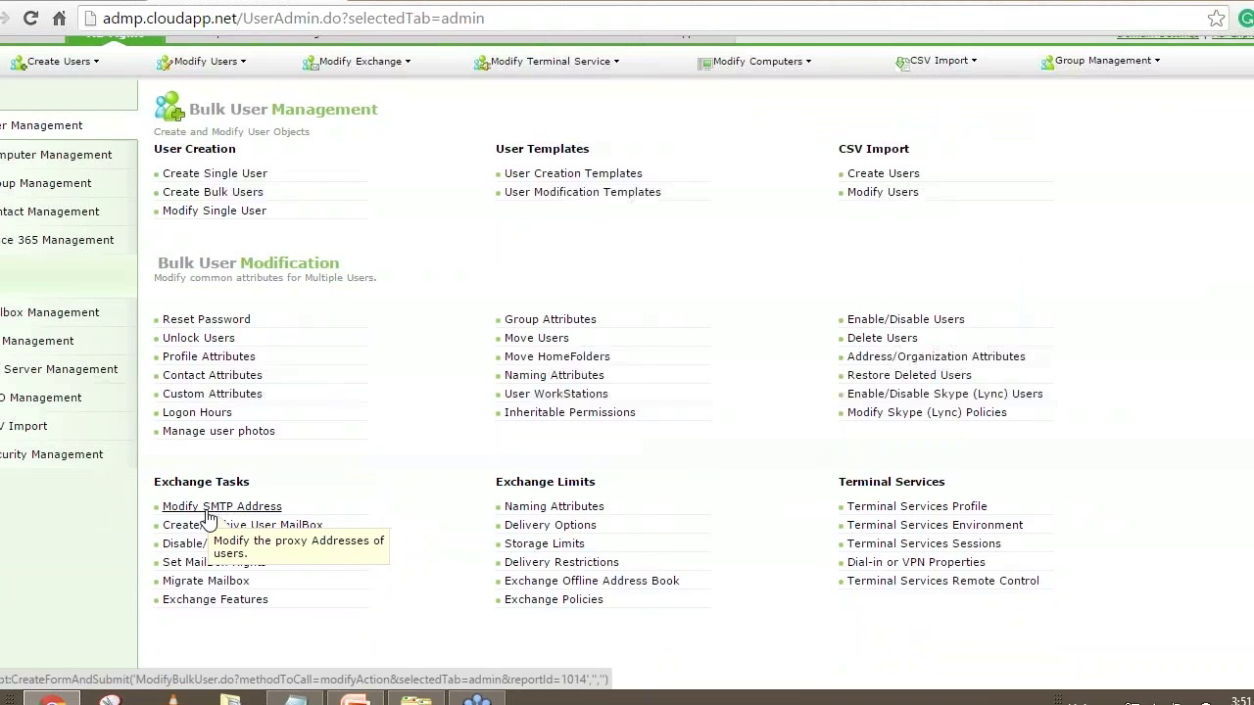
left_click(207, 507)
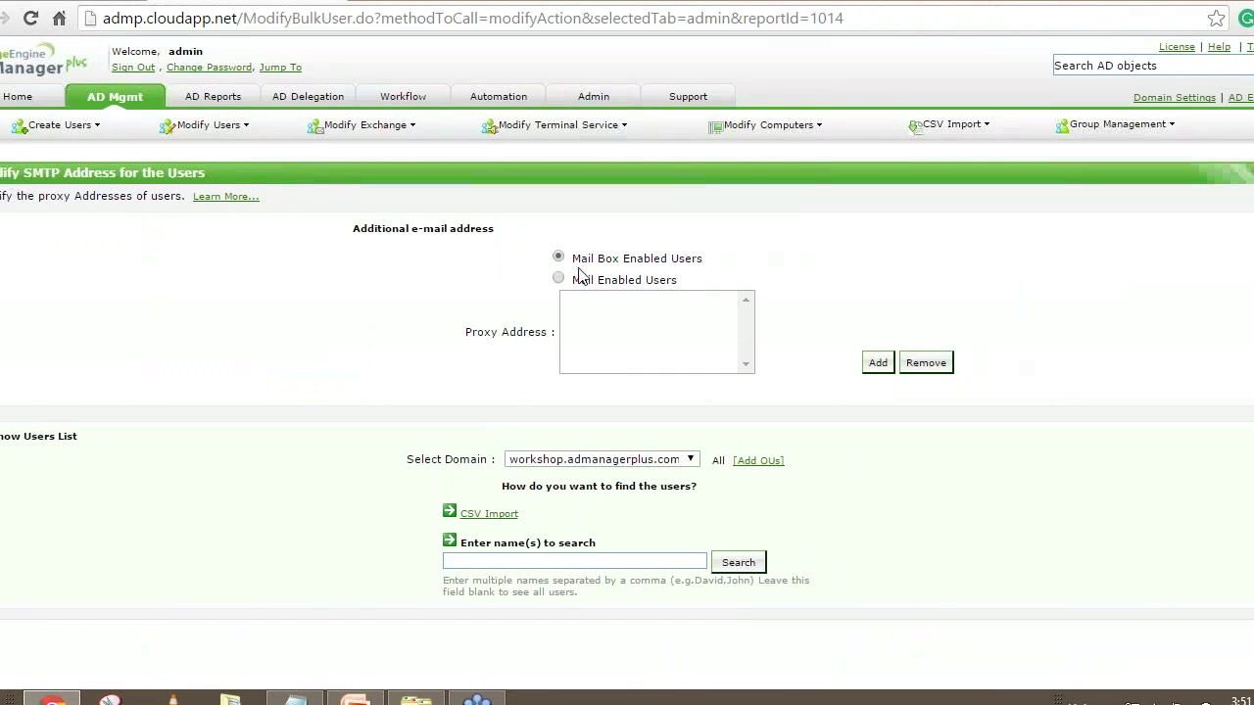
left_click(878, 363)
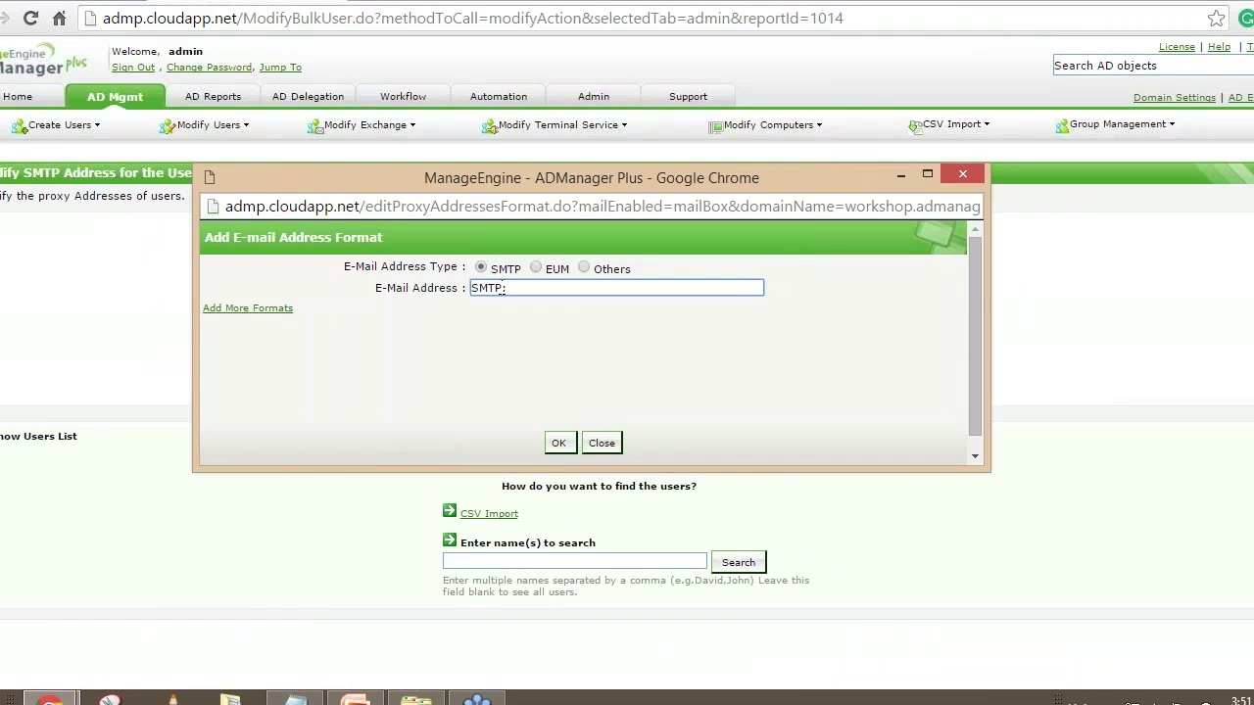
double_click(490, 288)
left_click(524, 290)
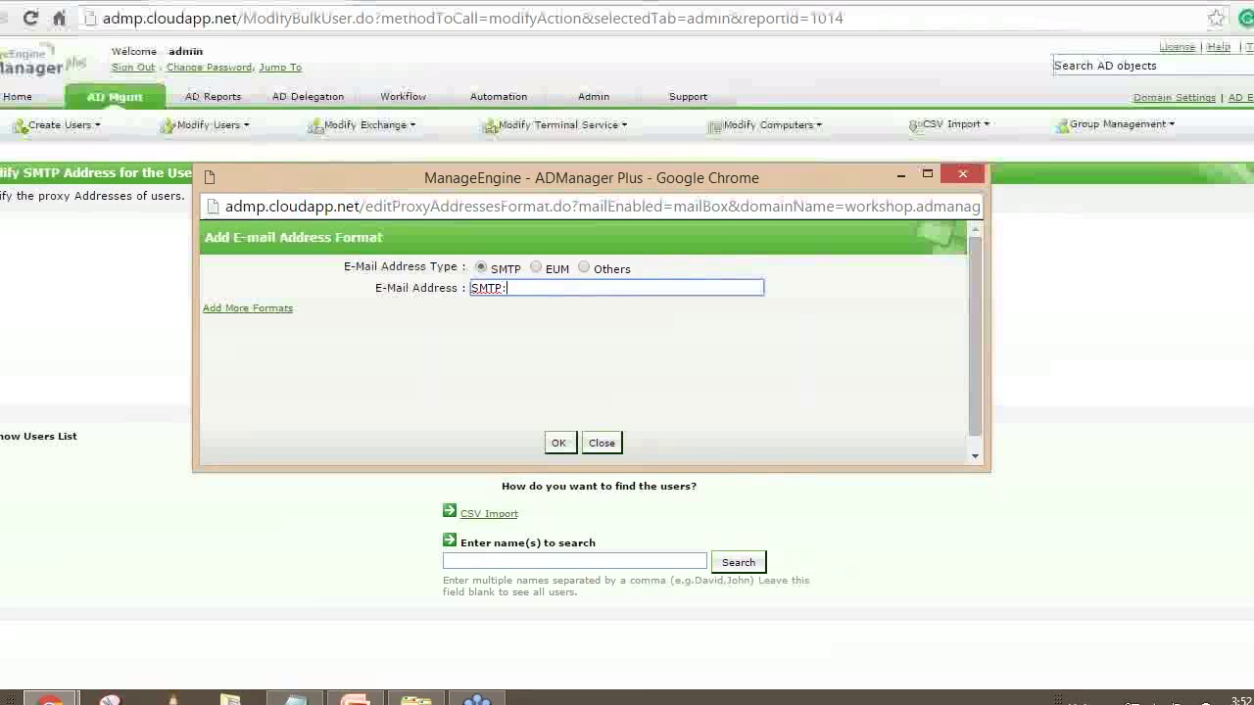
type("%")
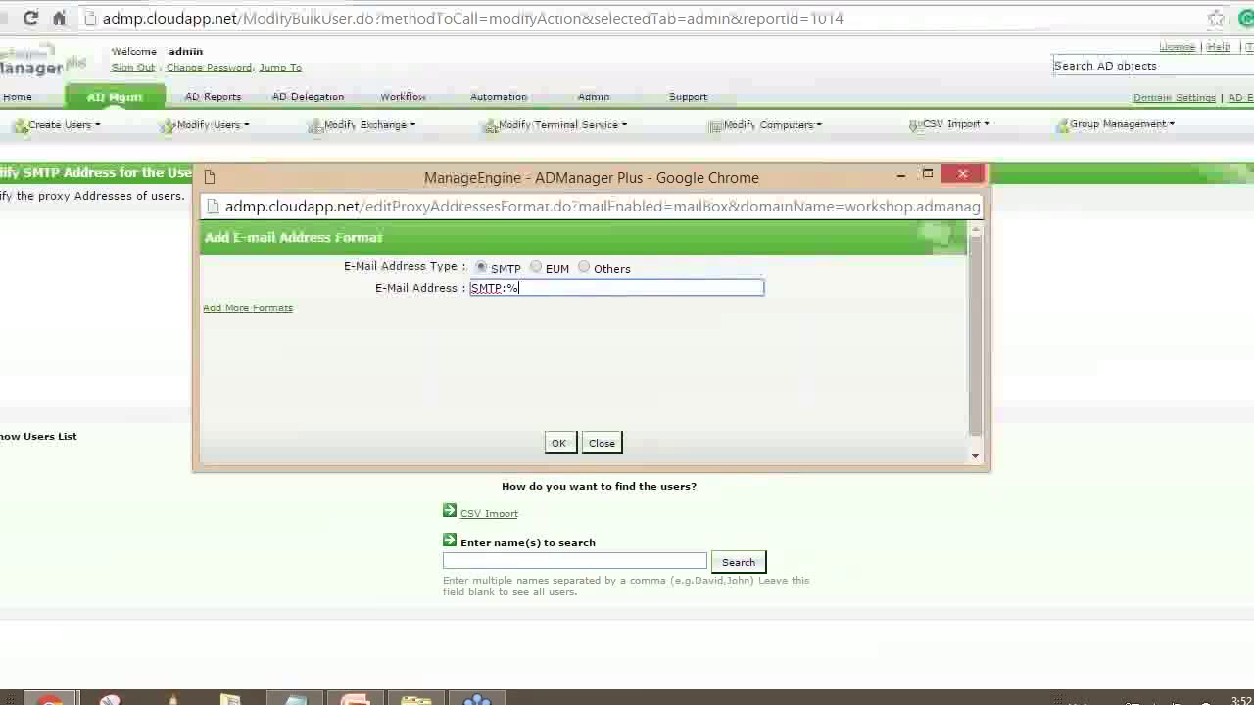
type("givenName%")
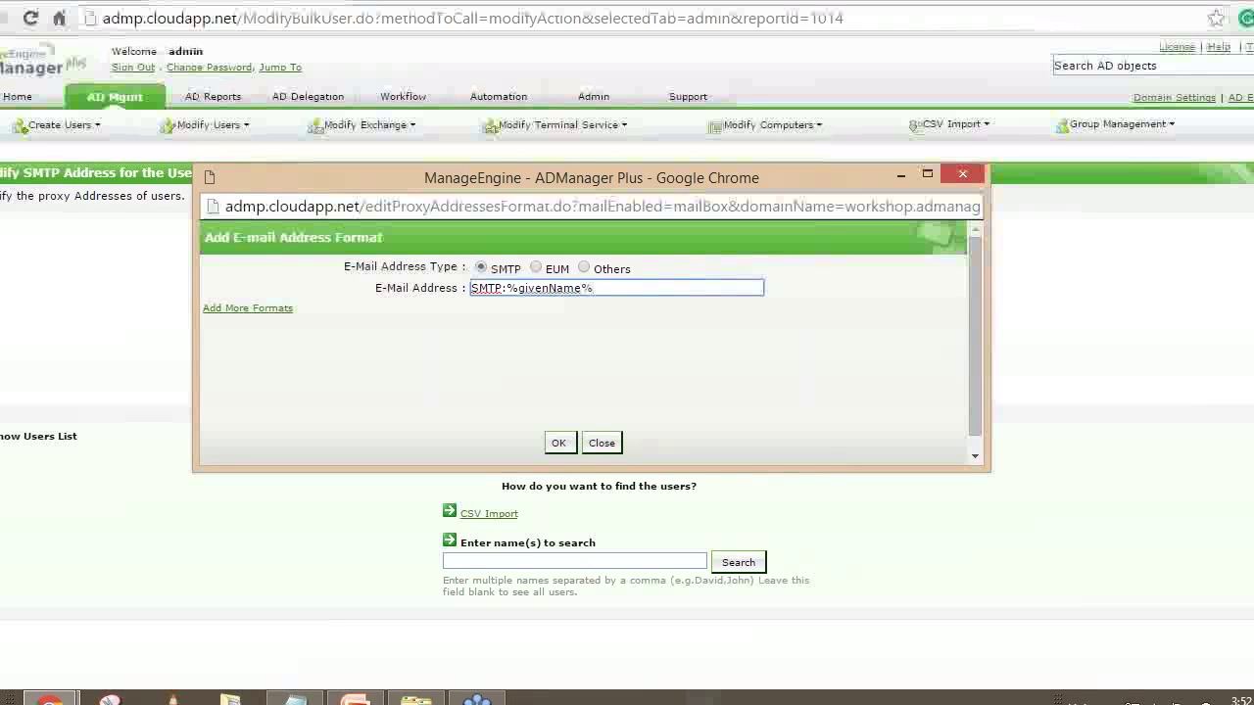
type(".%sn%@wok")
key("BackSpace")
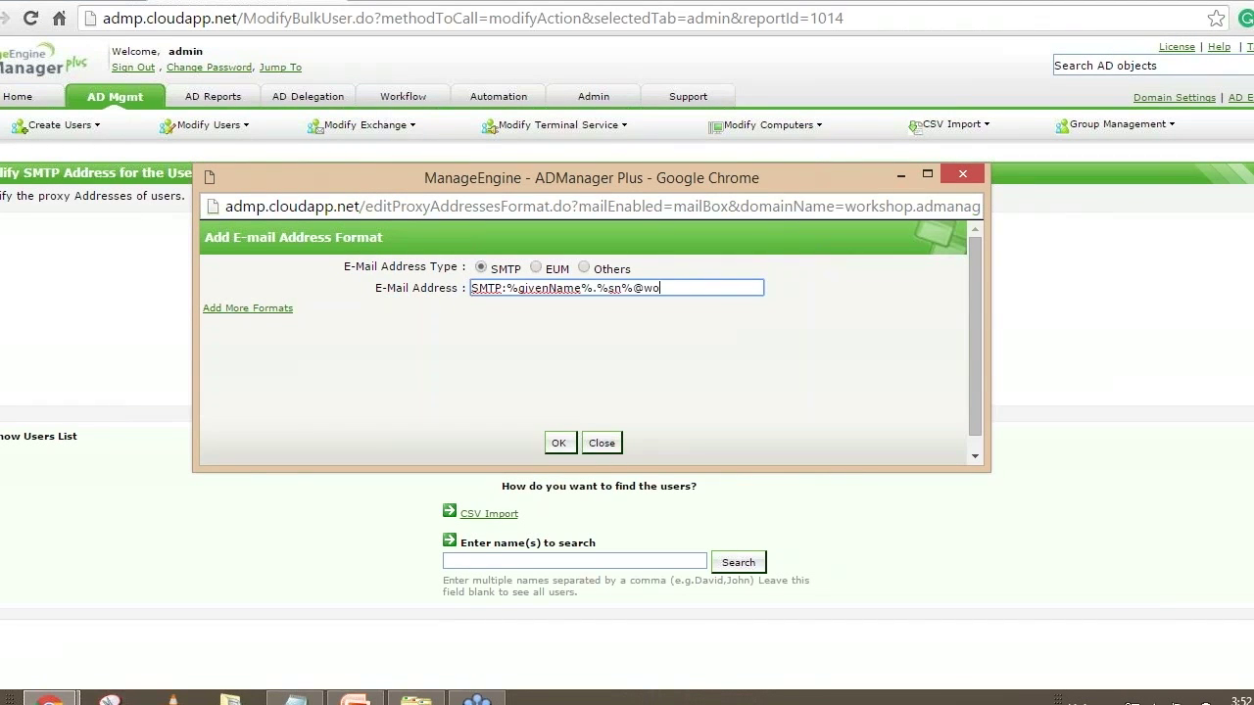
type("rkshoptest.com")
left_click(263, 313)
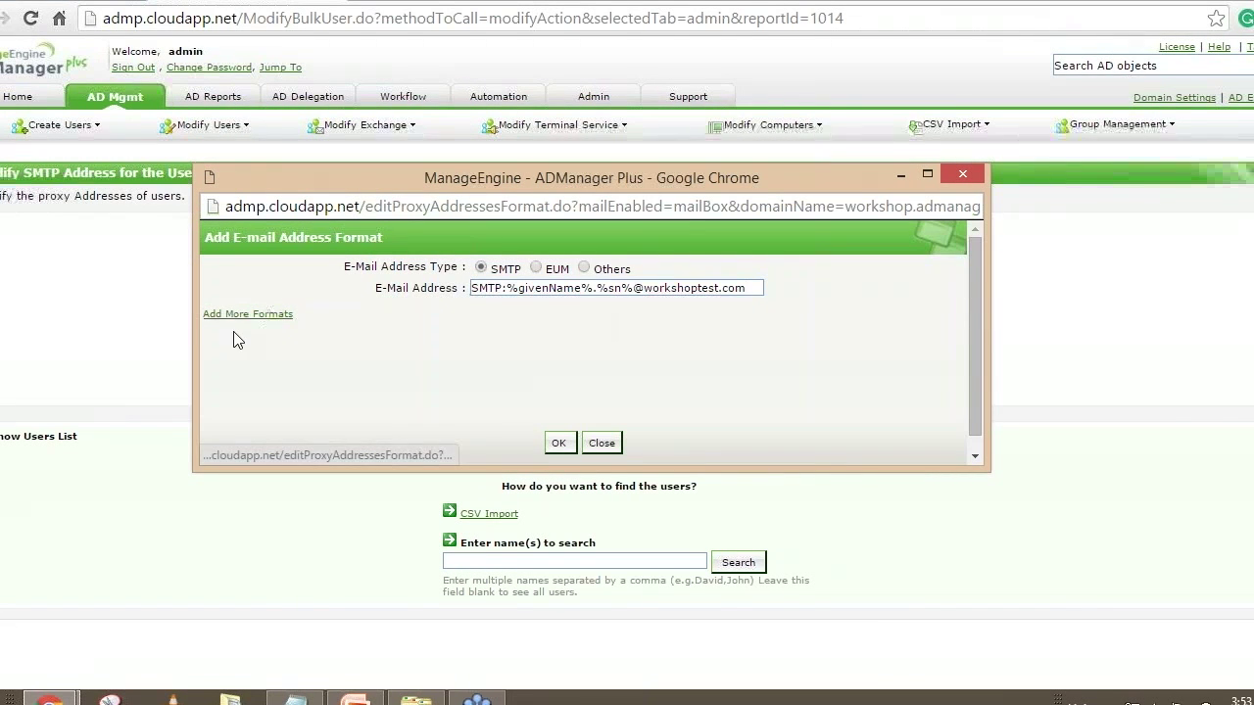
left_click(560, 334)
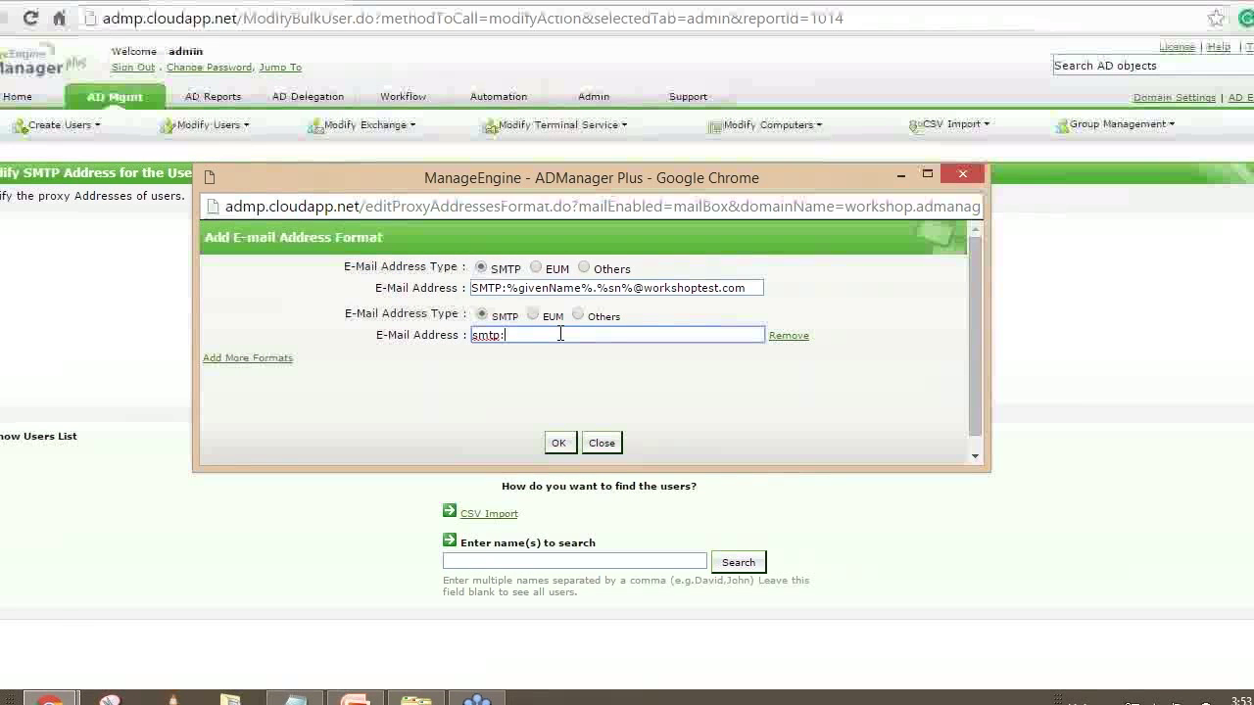
type("%%")
type("give")
type("nName%")
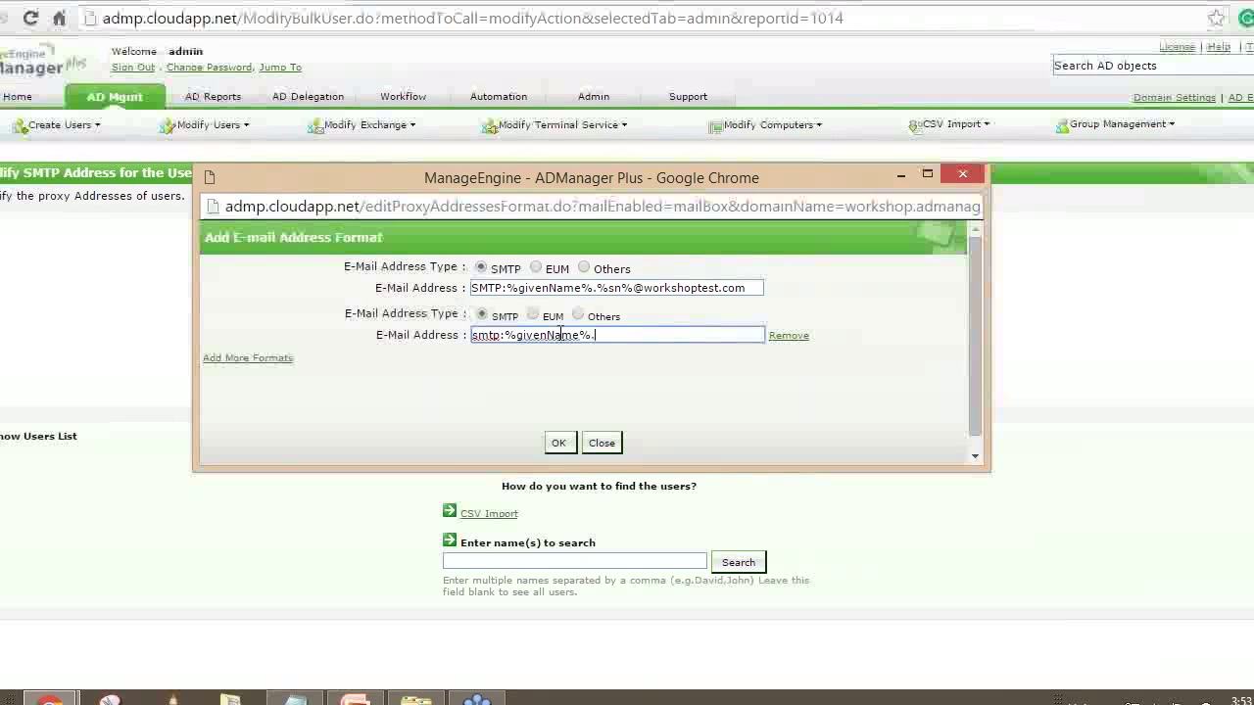
type(".%%")
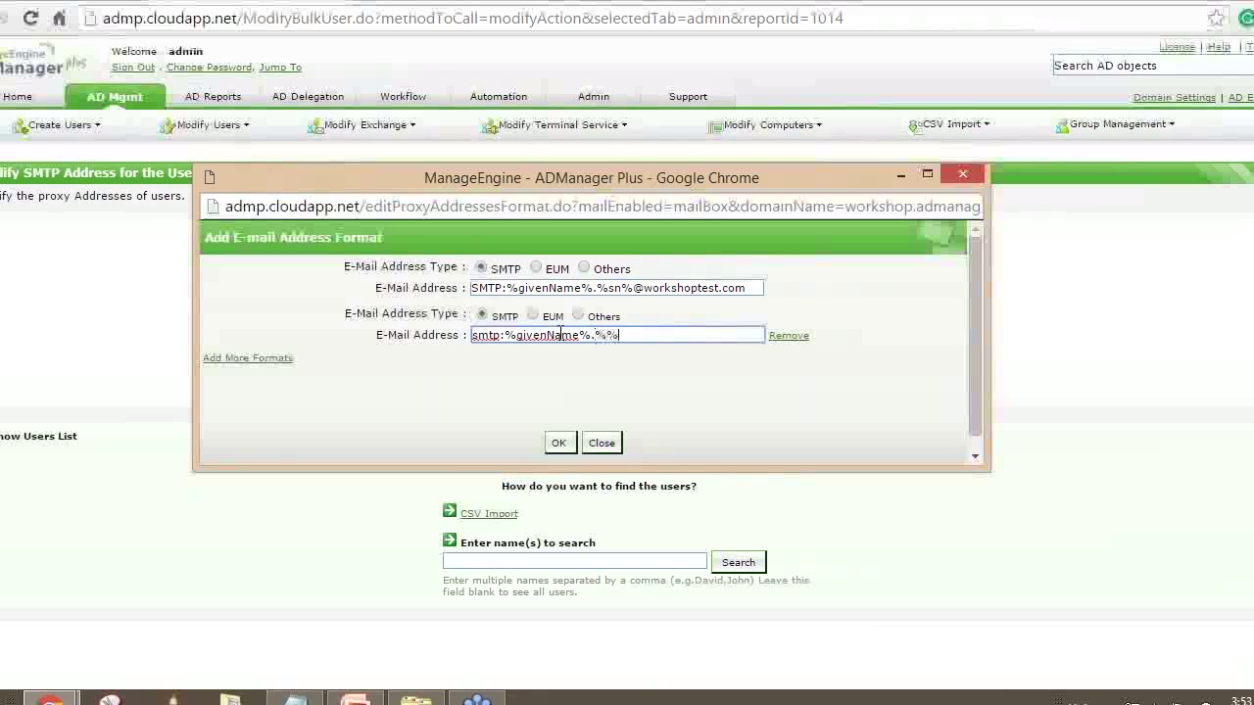
type("sn")
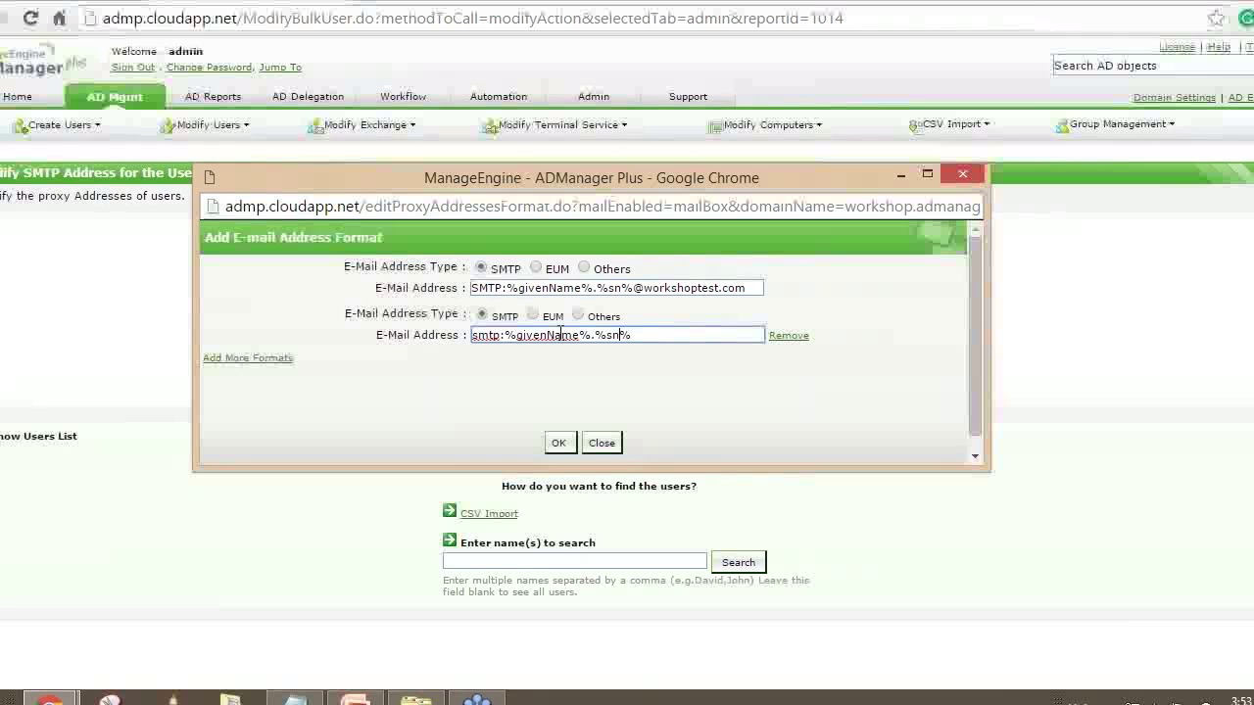
type("@test.com")
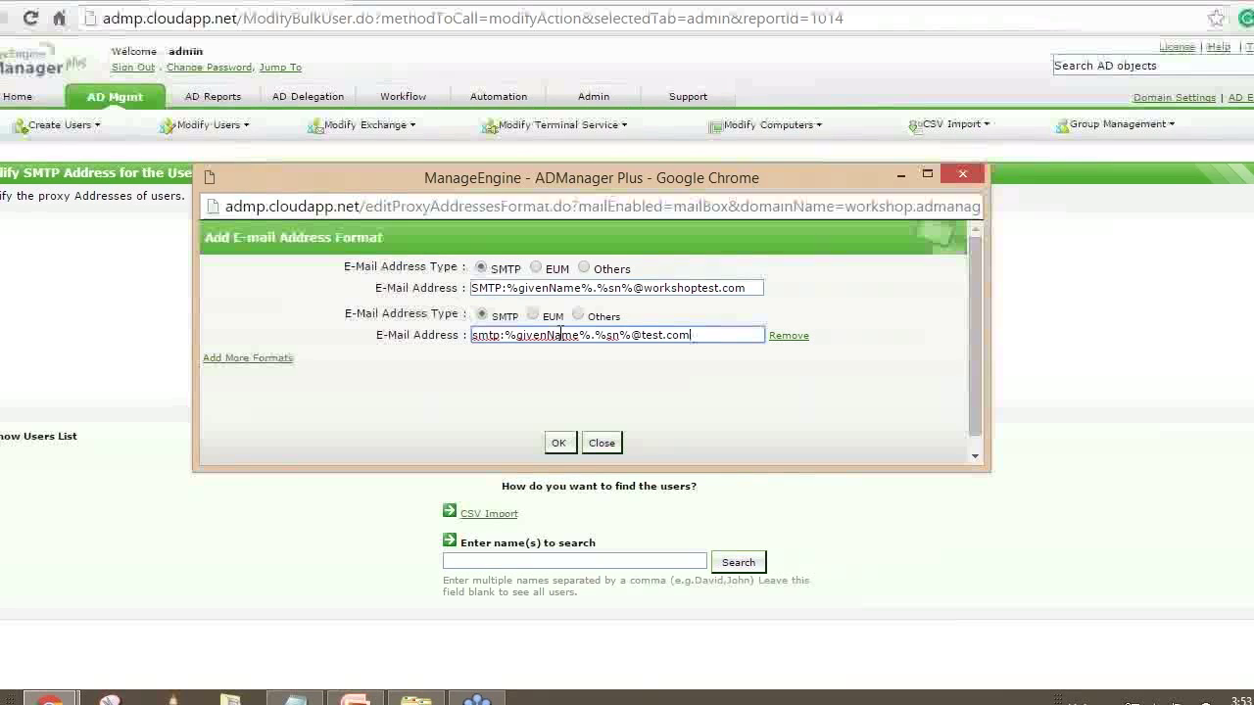
left_click(558, 444)
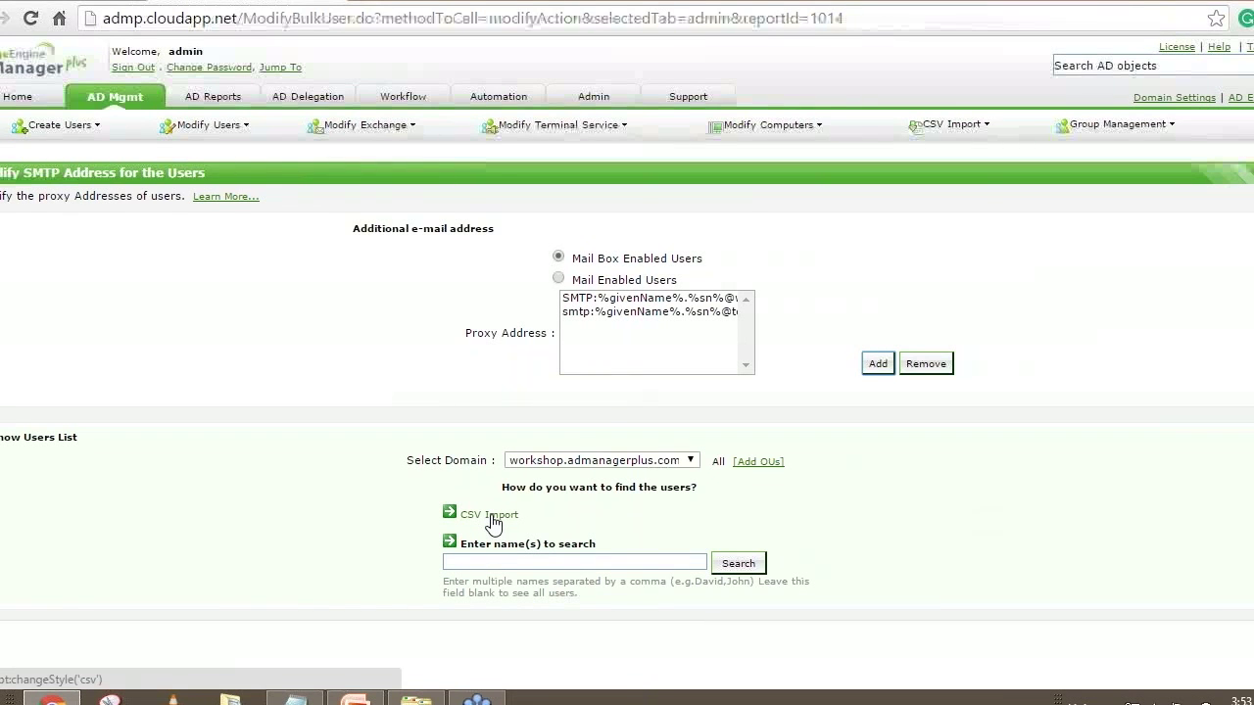
Import User modification.csv to find the listed user and apply both proxy address formats
left_click(490, 515)
left_click(503, 545)
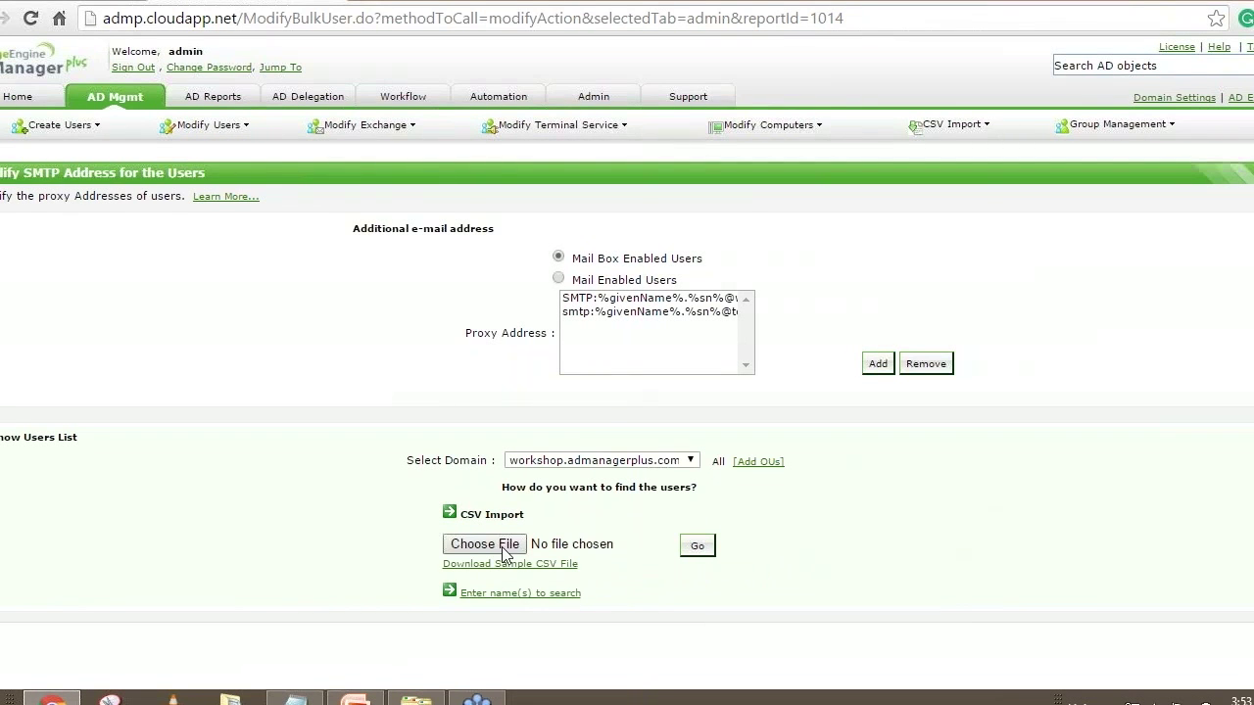
left_click(267, 121)
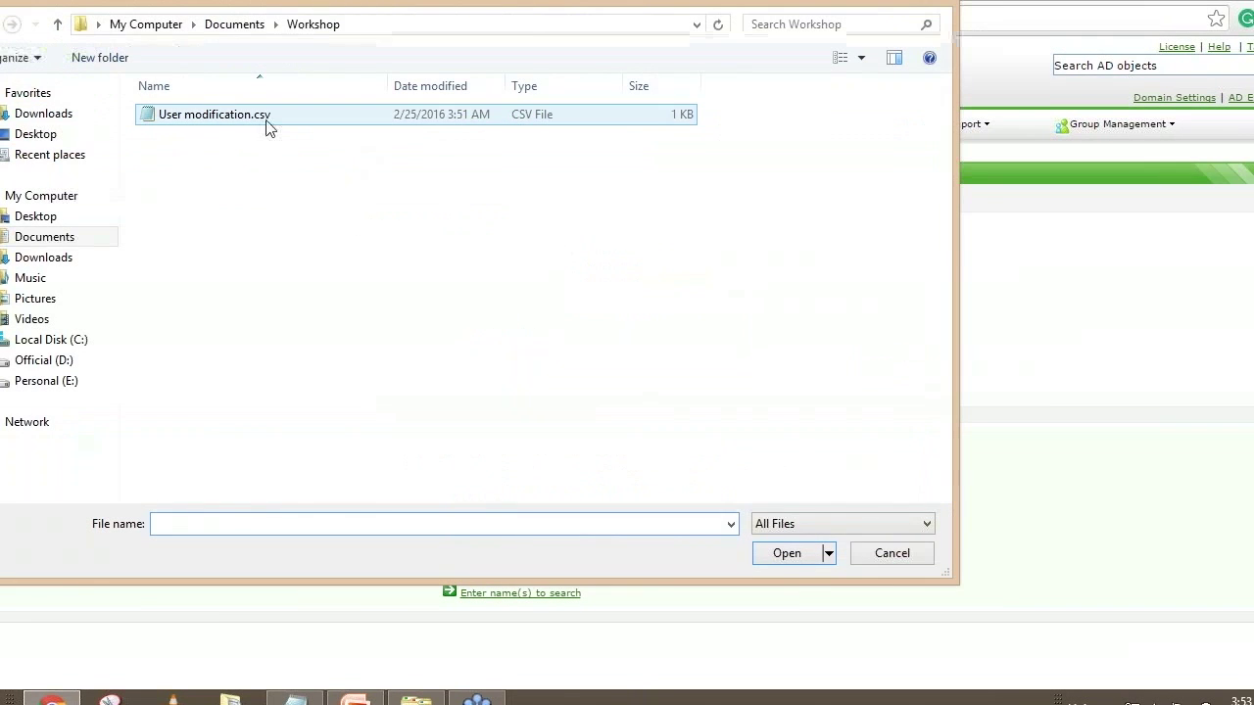
left_click(786, 554)
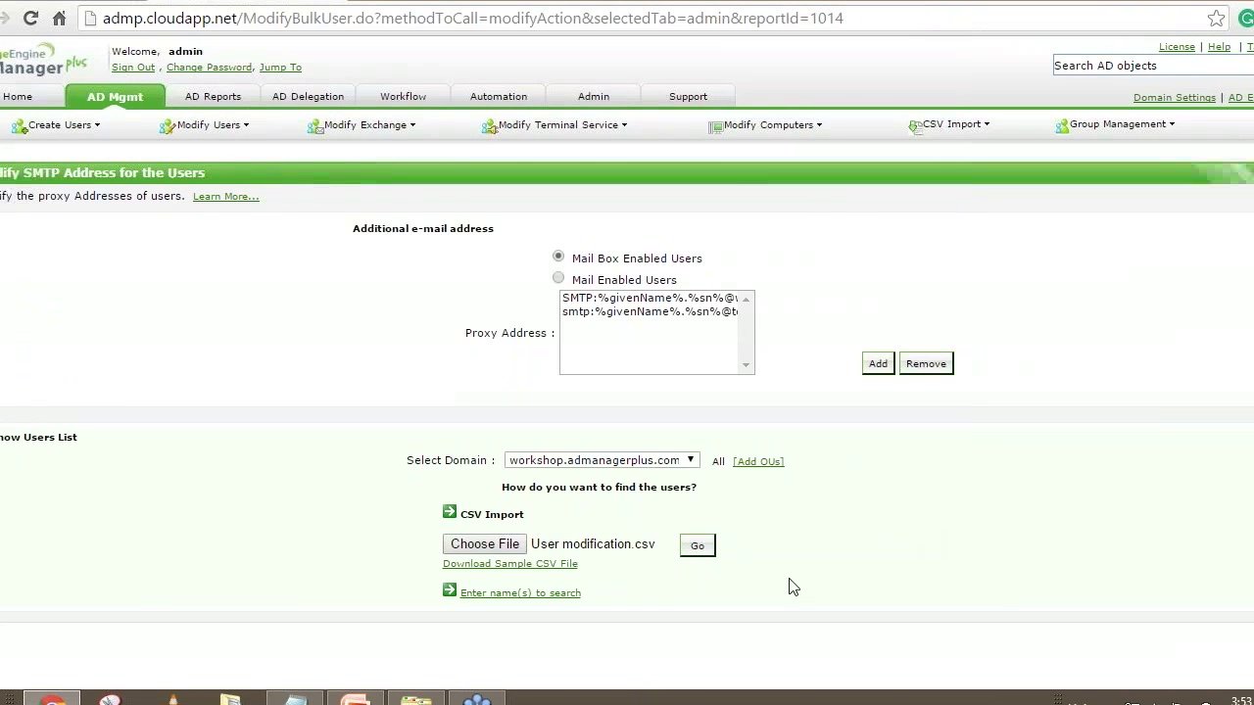
left_click(697, 549)
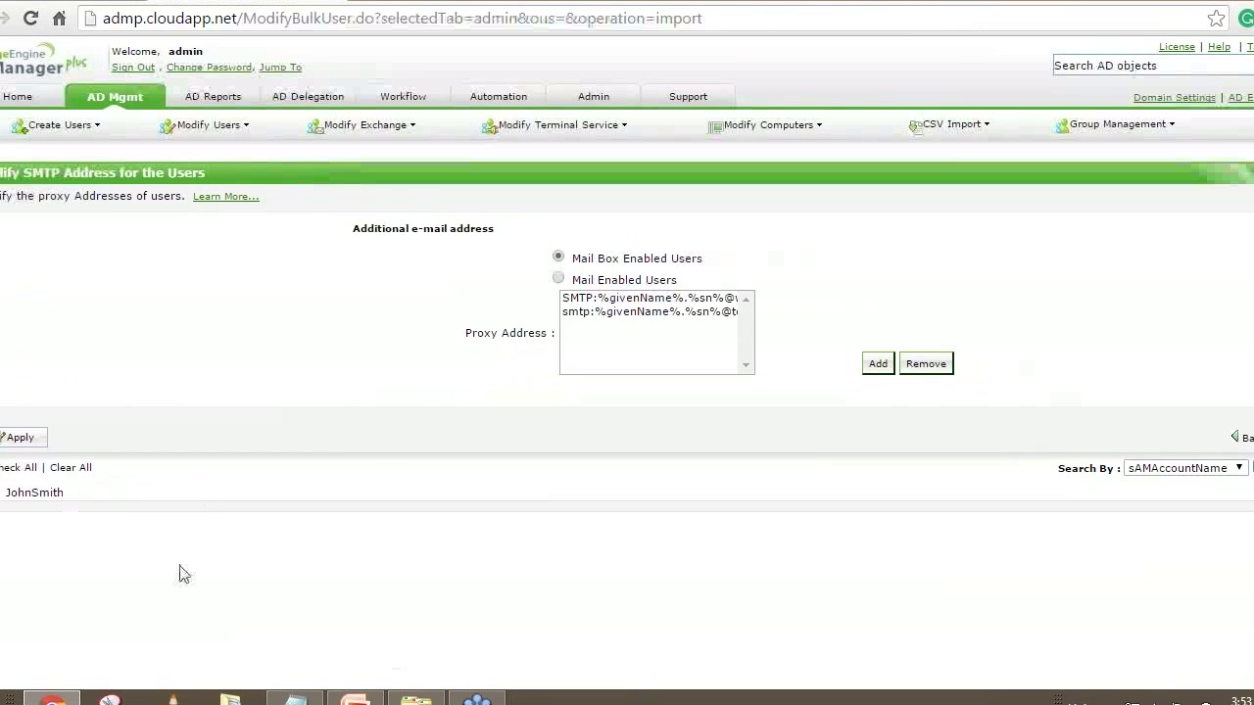
left_click(14, 468)
left_click(19, 437)
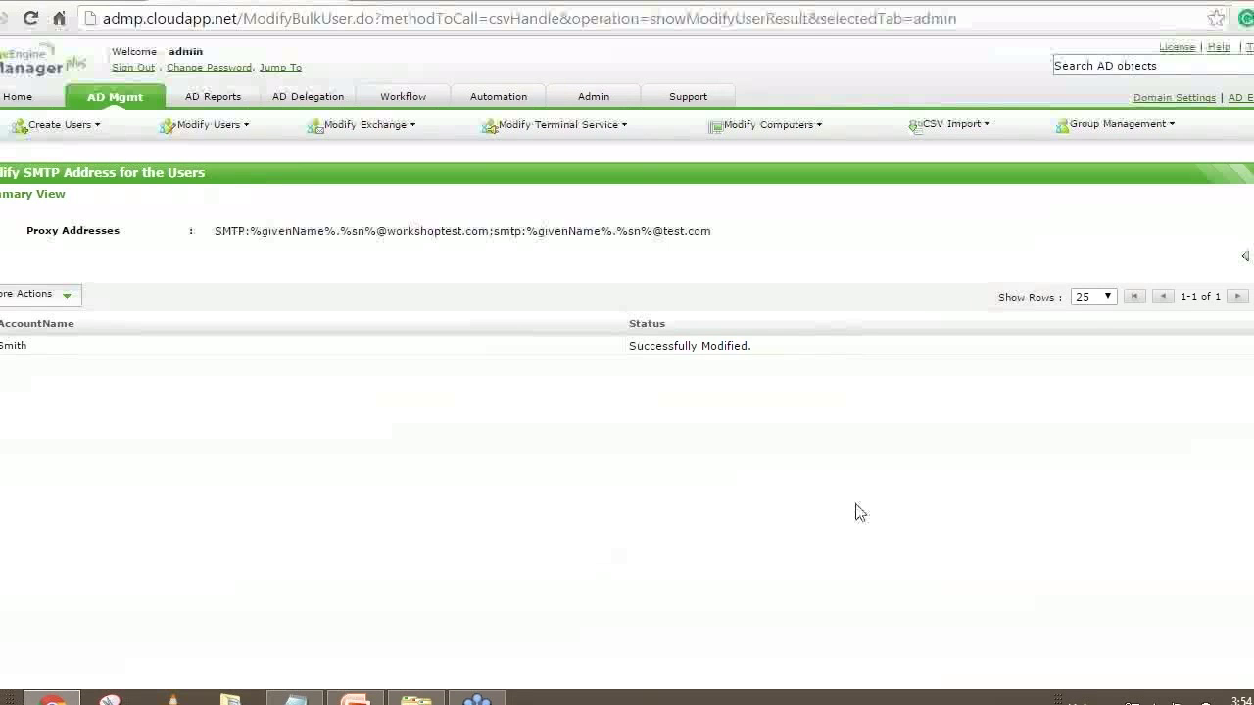
Search for the modified user in Modify Single User and open their Exchange properties
left_click(115, 96)
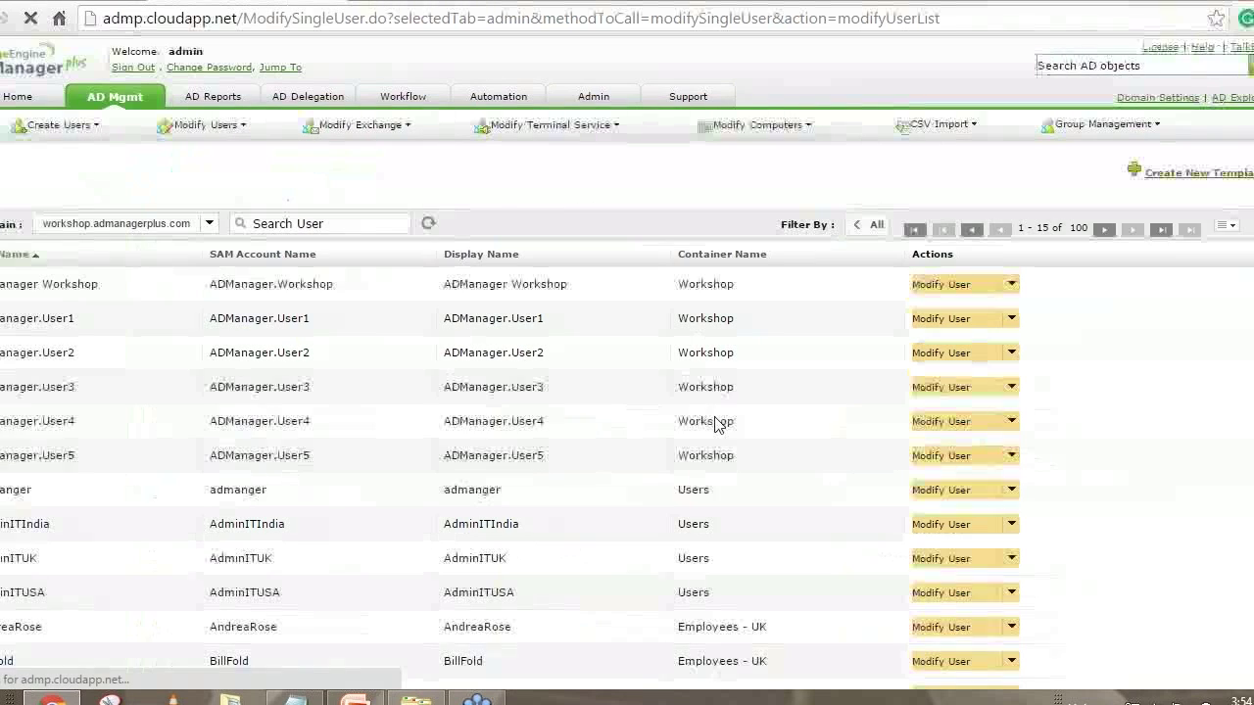
left_click(325, 225)
type("john")
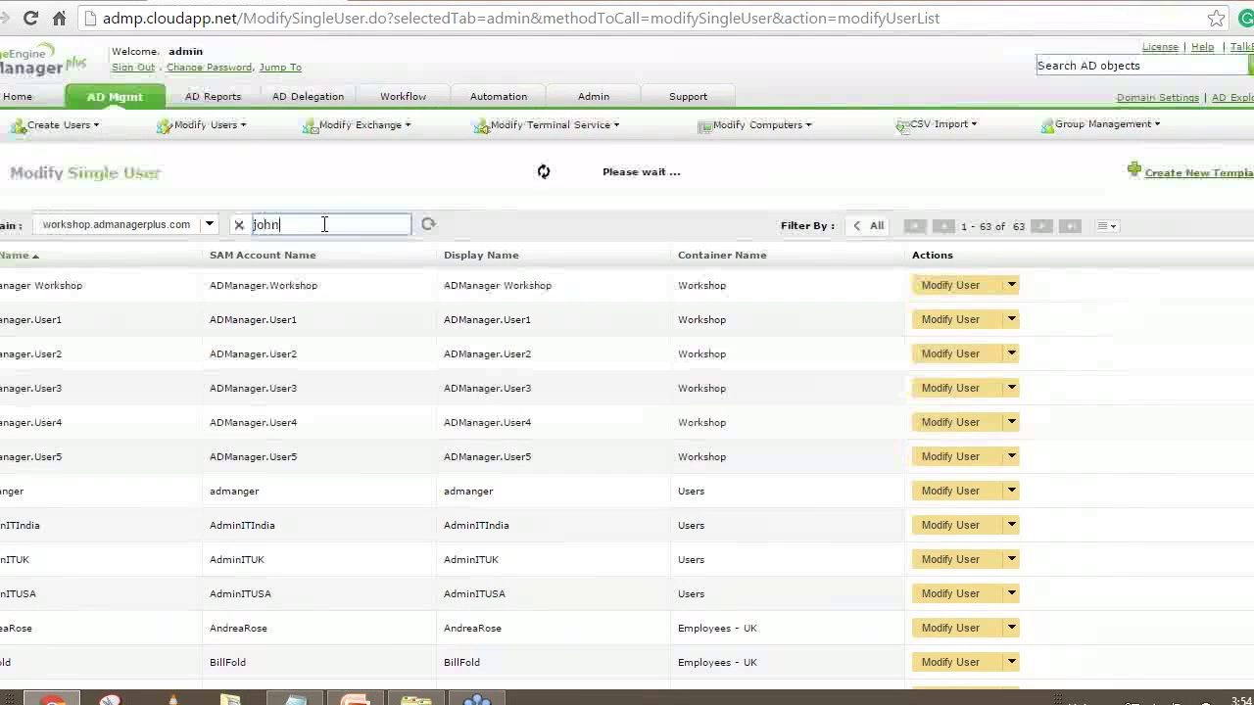
left_click(931, 285)
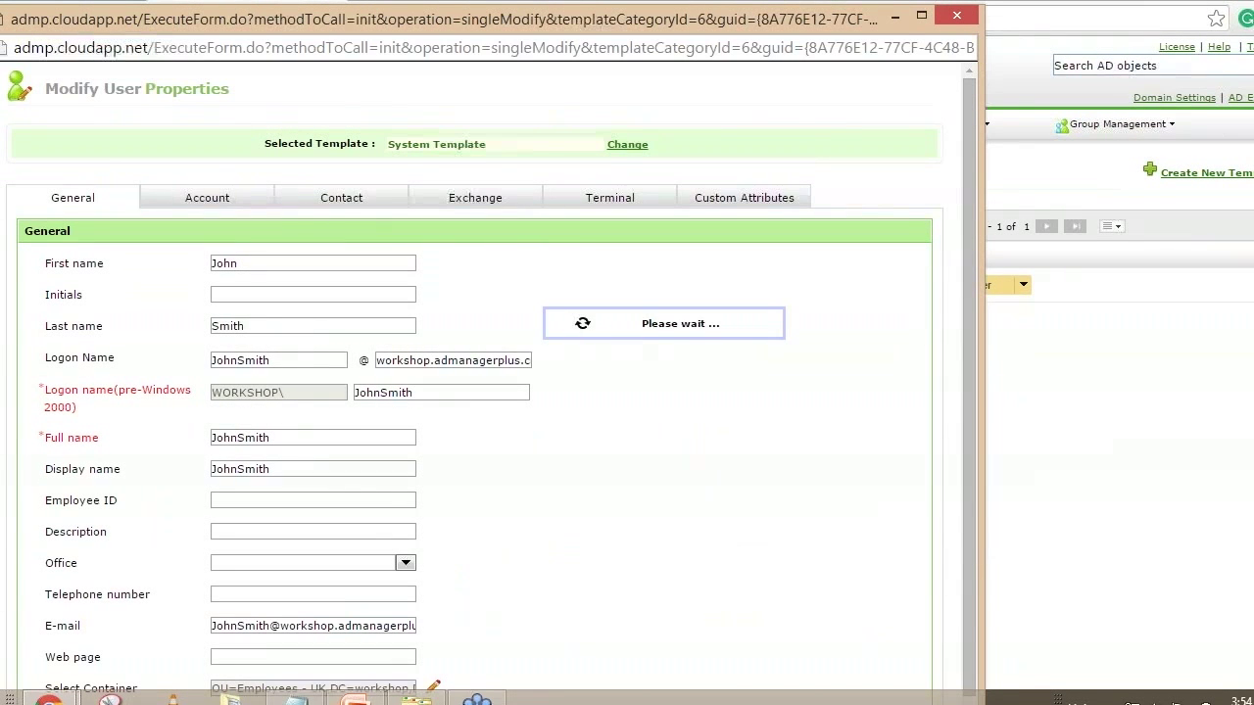
scroll(625, 427, "down", 1)
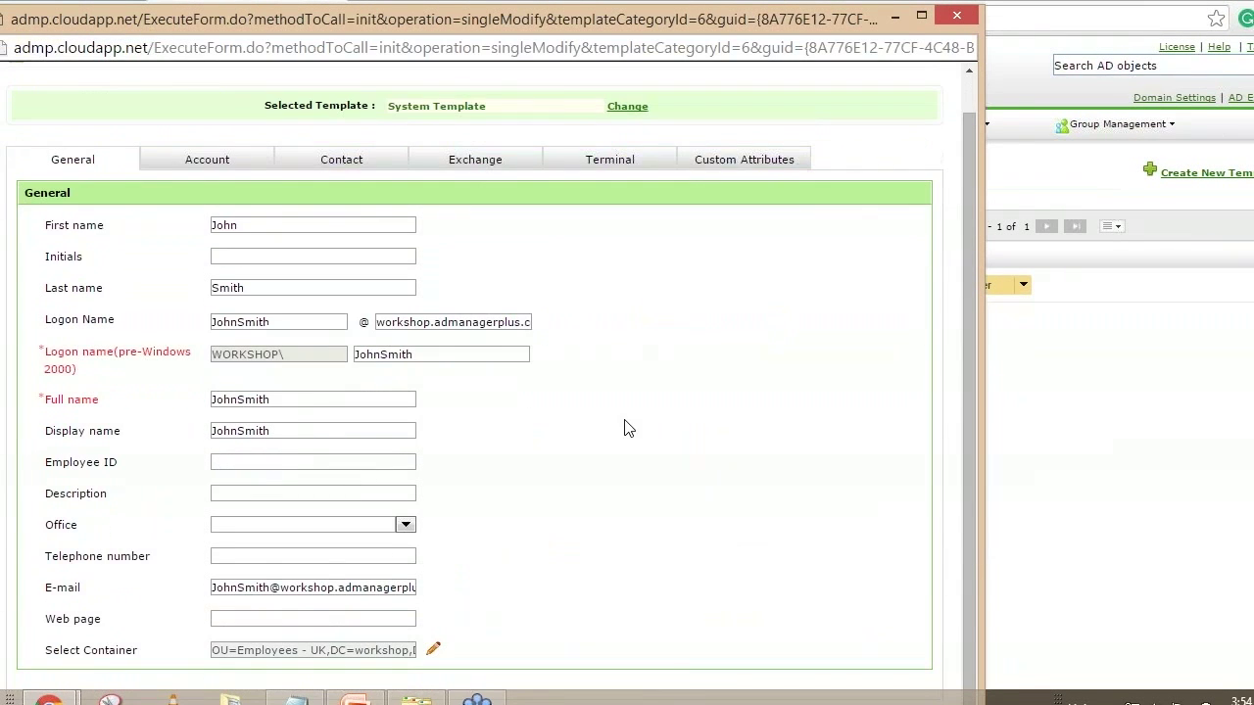
left_click(476, 164)
Review the four proxy addresses, with workshoptest.com as primary SMTP, then close the properties window
scroll(663, 398, "down", 5)
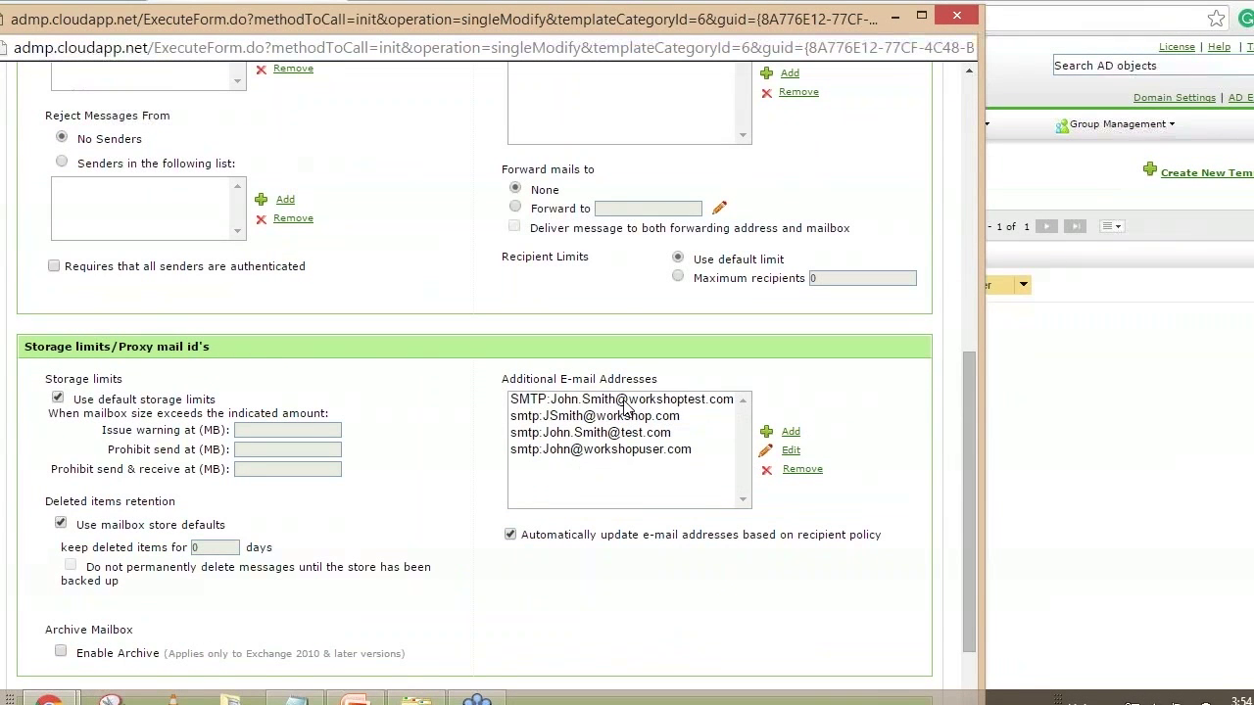
left_click(544, 406)
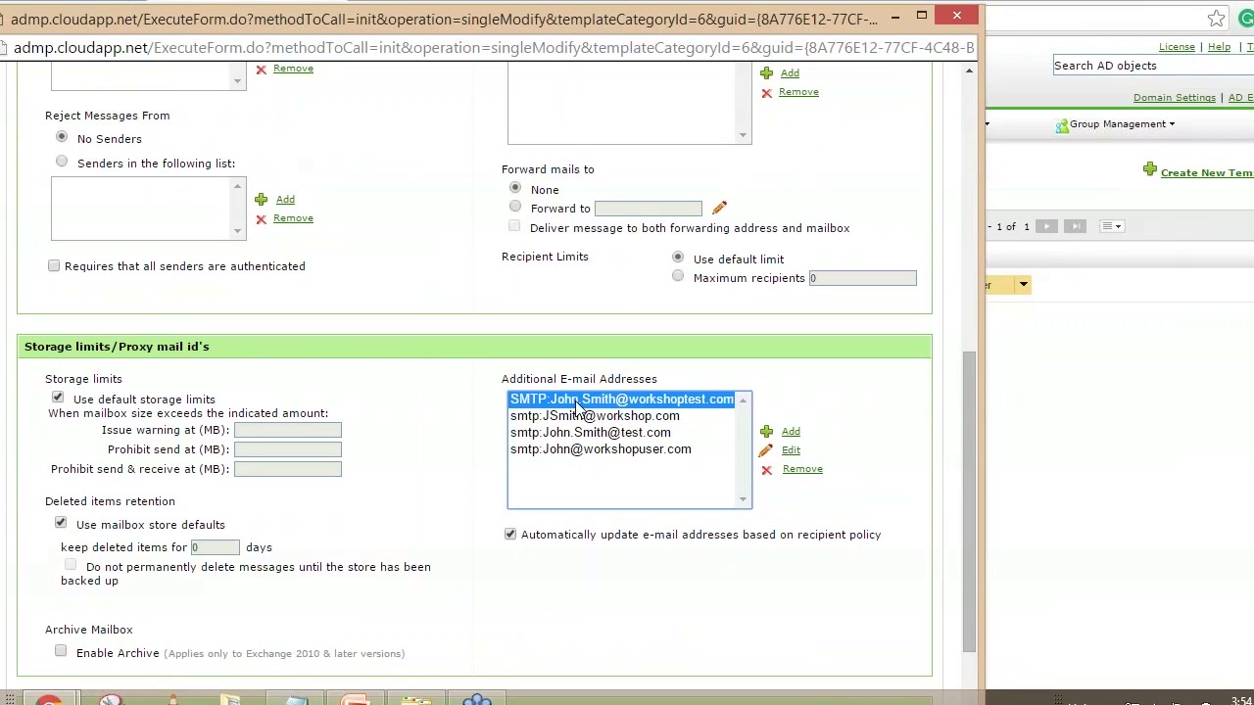
left_click(585, 420)
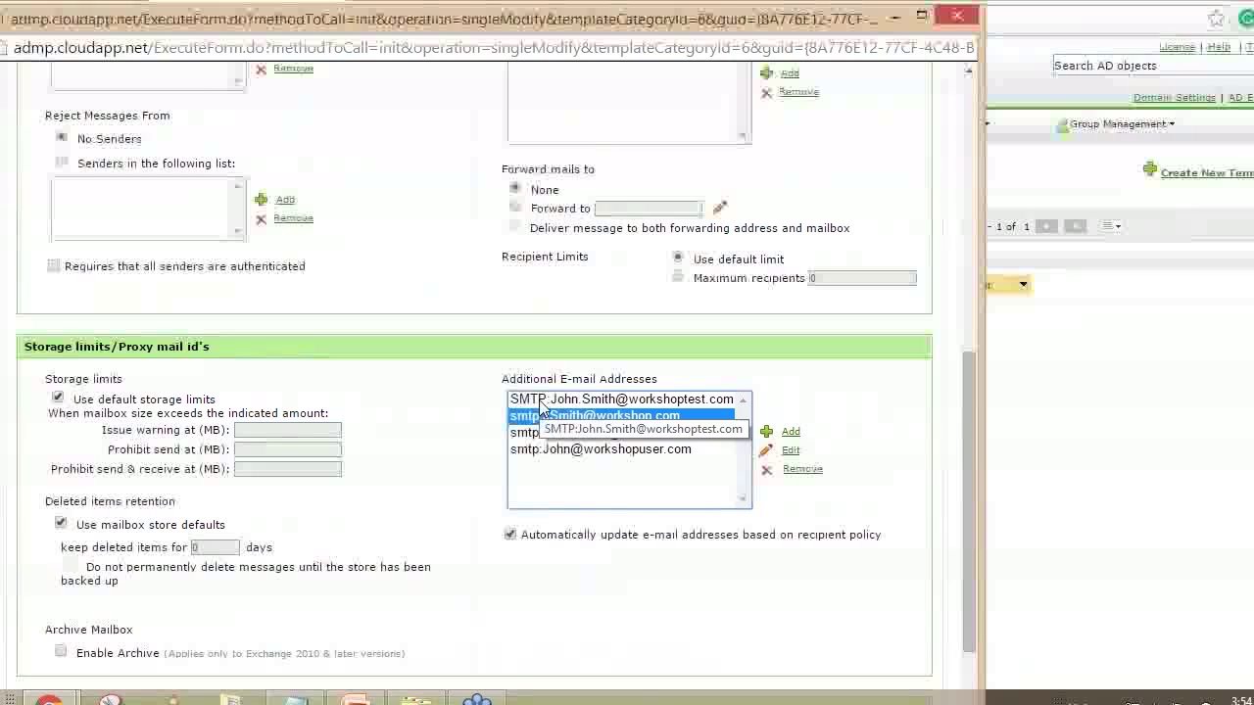
left_click(542, 402)
left_click(544, 416)
left_click(546, 433)
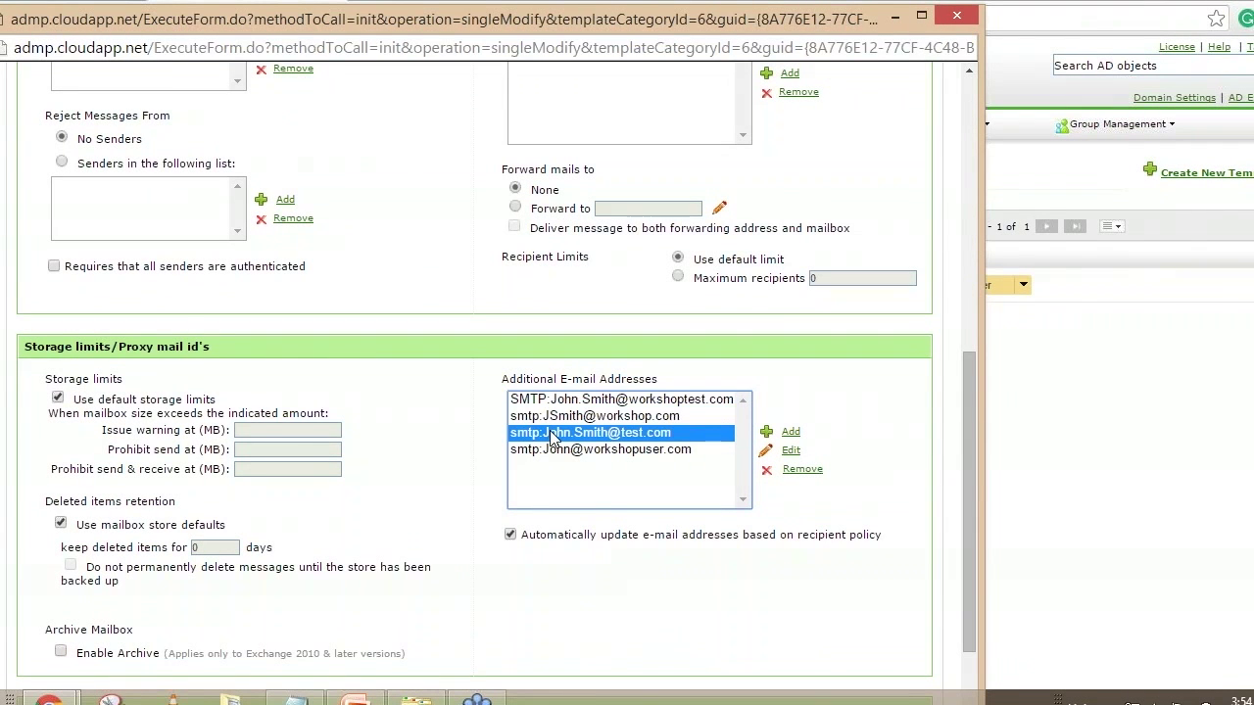
left_click(552, 418)
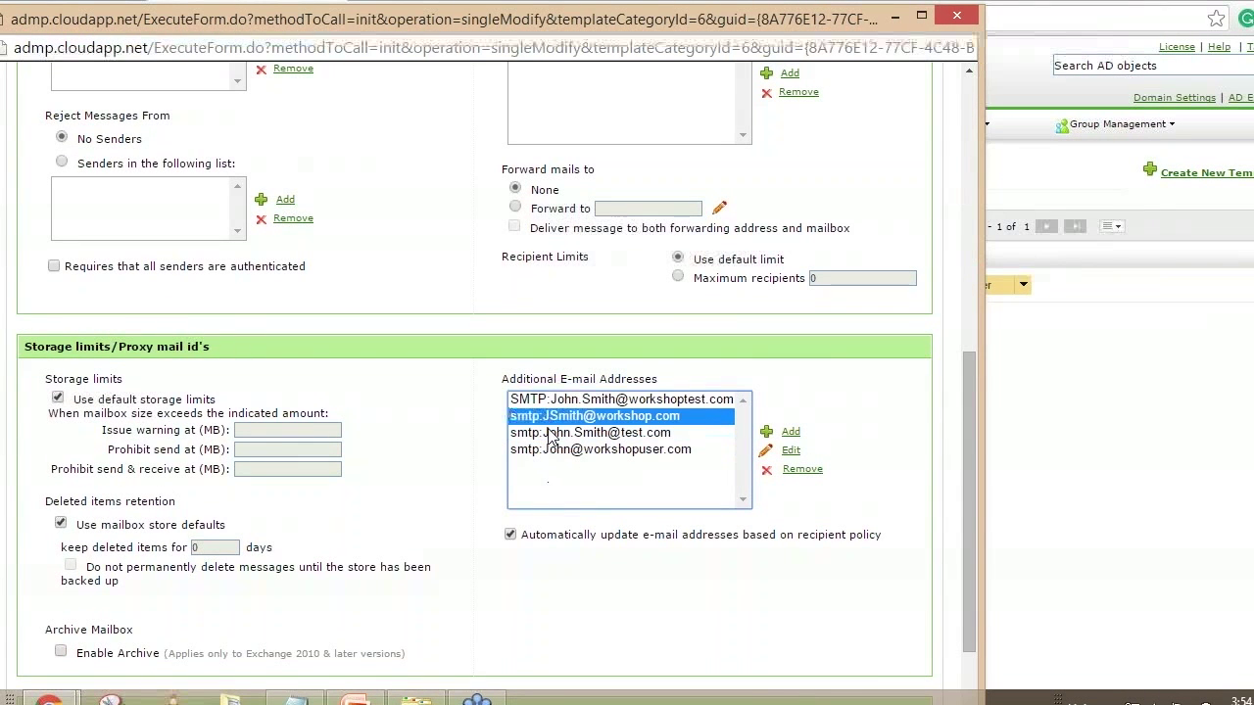
left_click(549, 434)
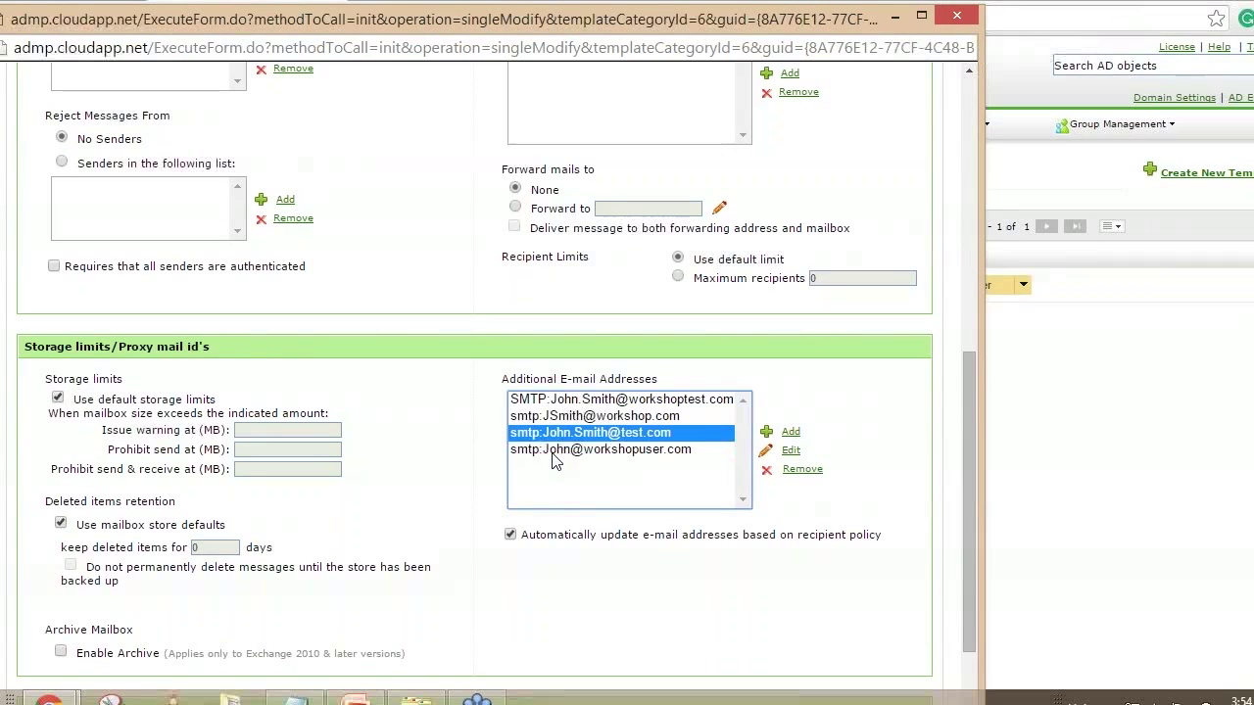
left_click(553, 458)
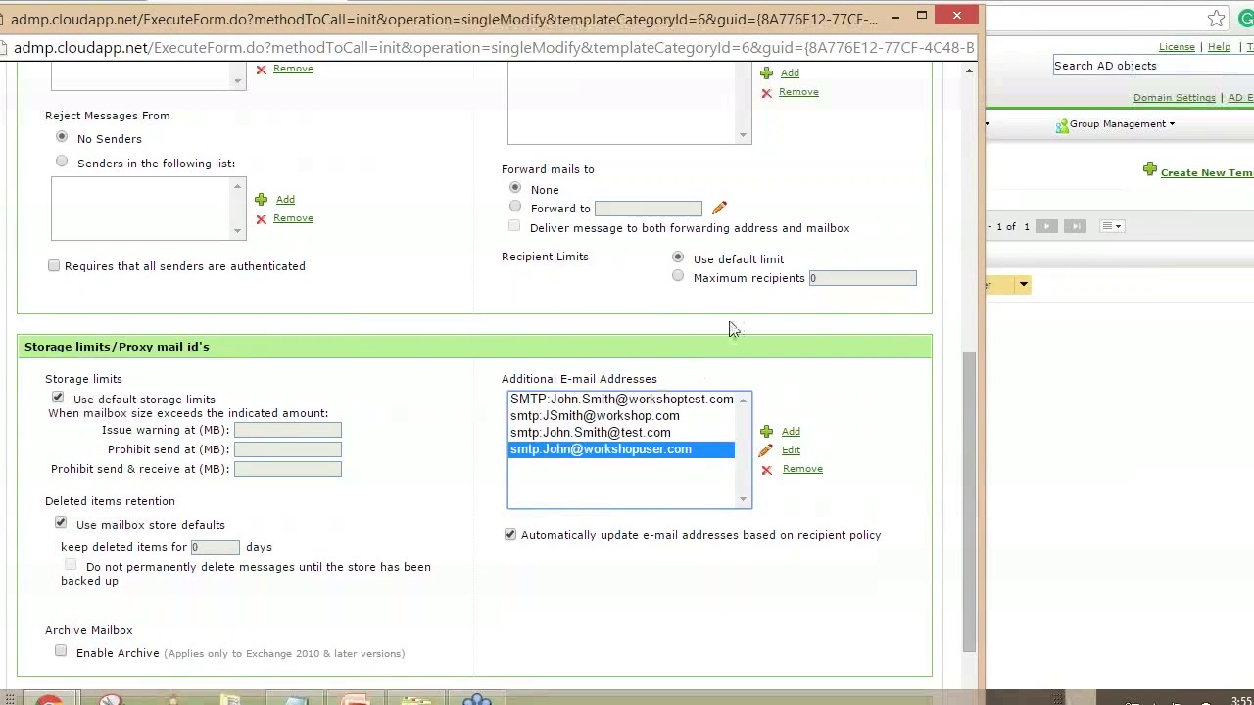
left_click(960, 22)
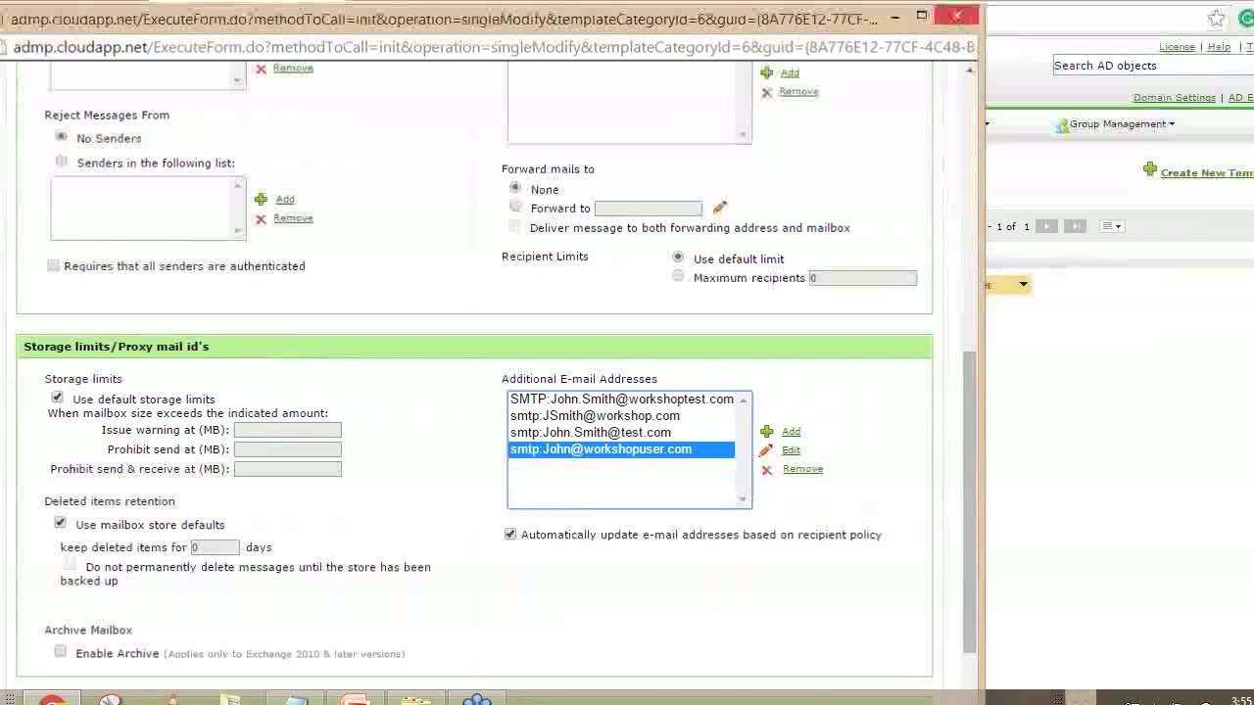
left_click(960, 21)
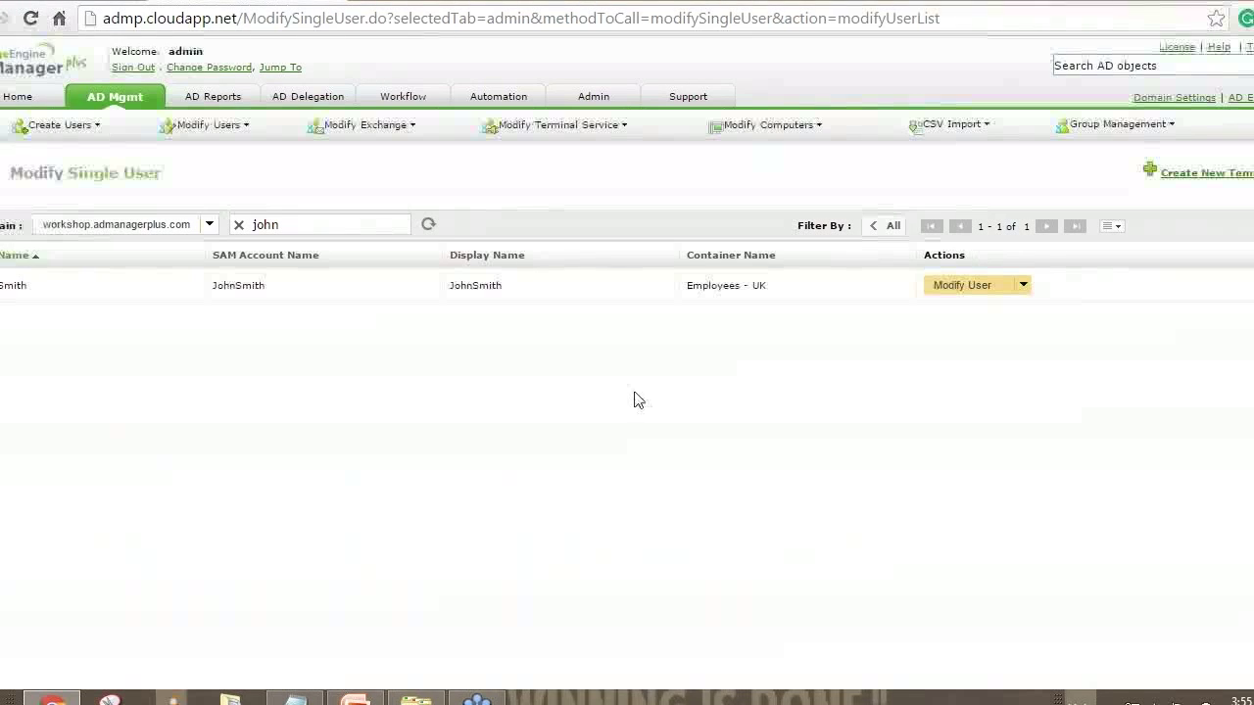
Return to the AD Mgmt overview and highlight the Bulk User Modification task list
left_click(98, 101)
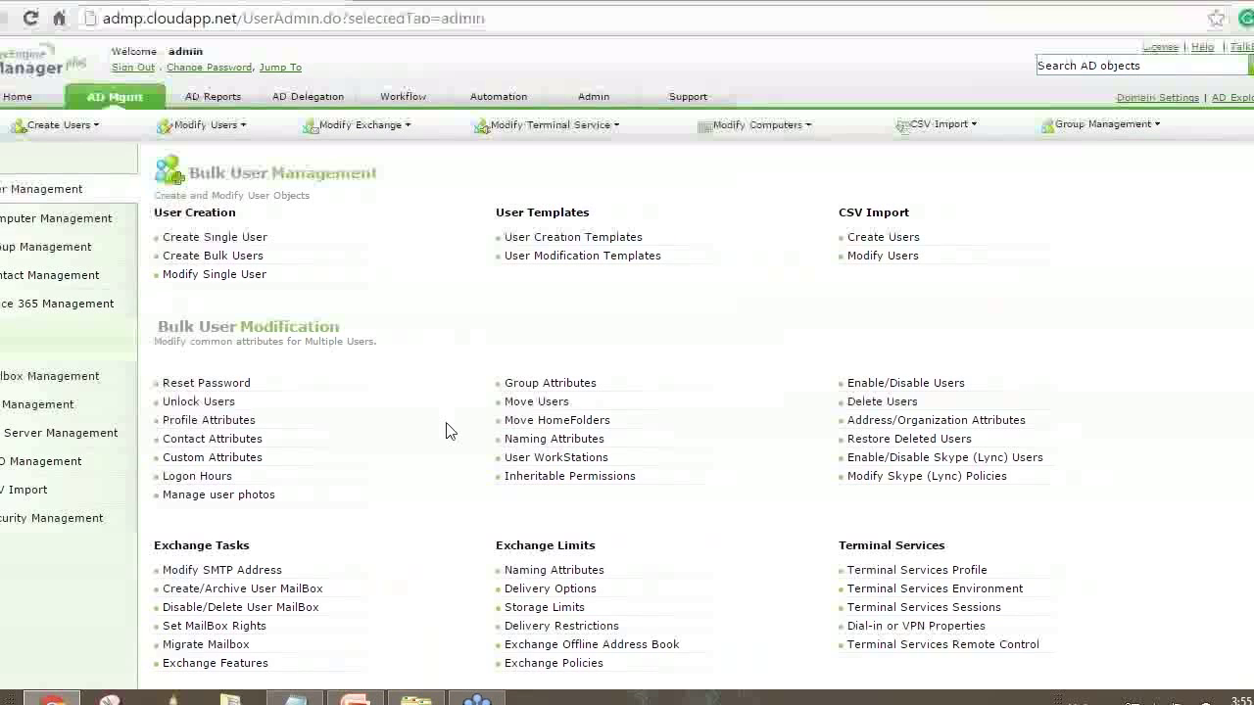
left_click_drag(177, 326, 1119, 526)
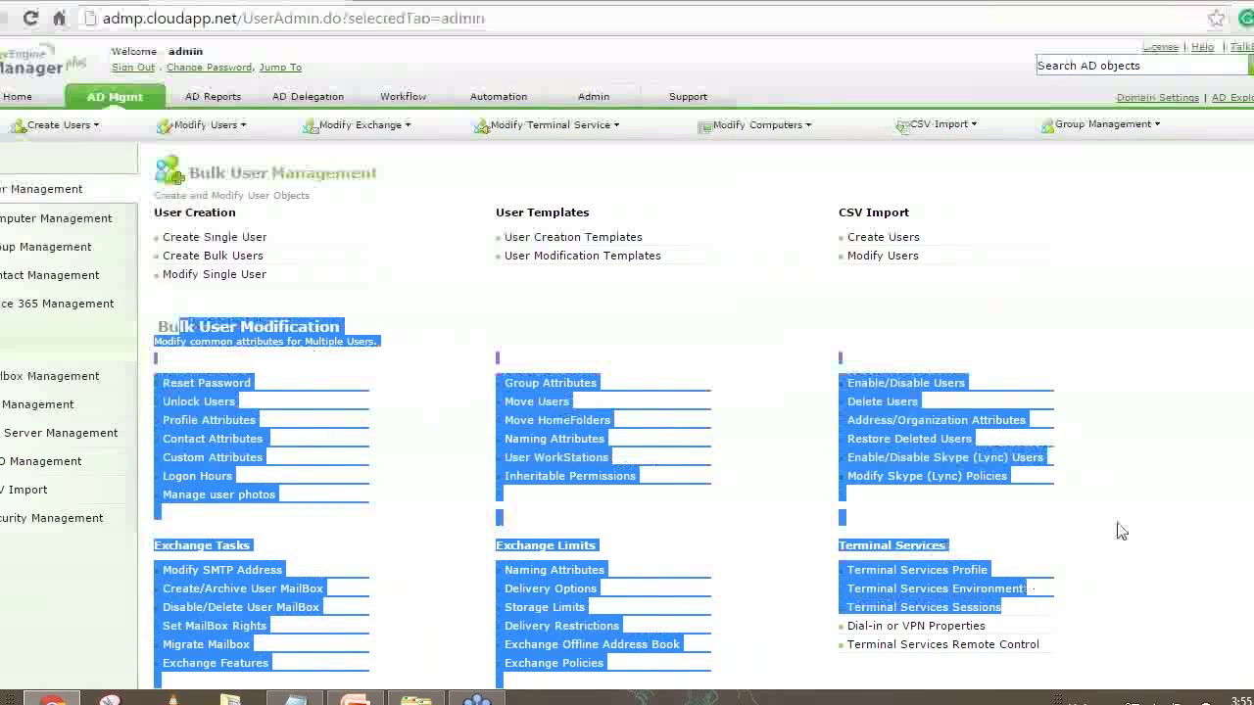
left_click(1137, 501)
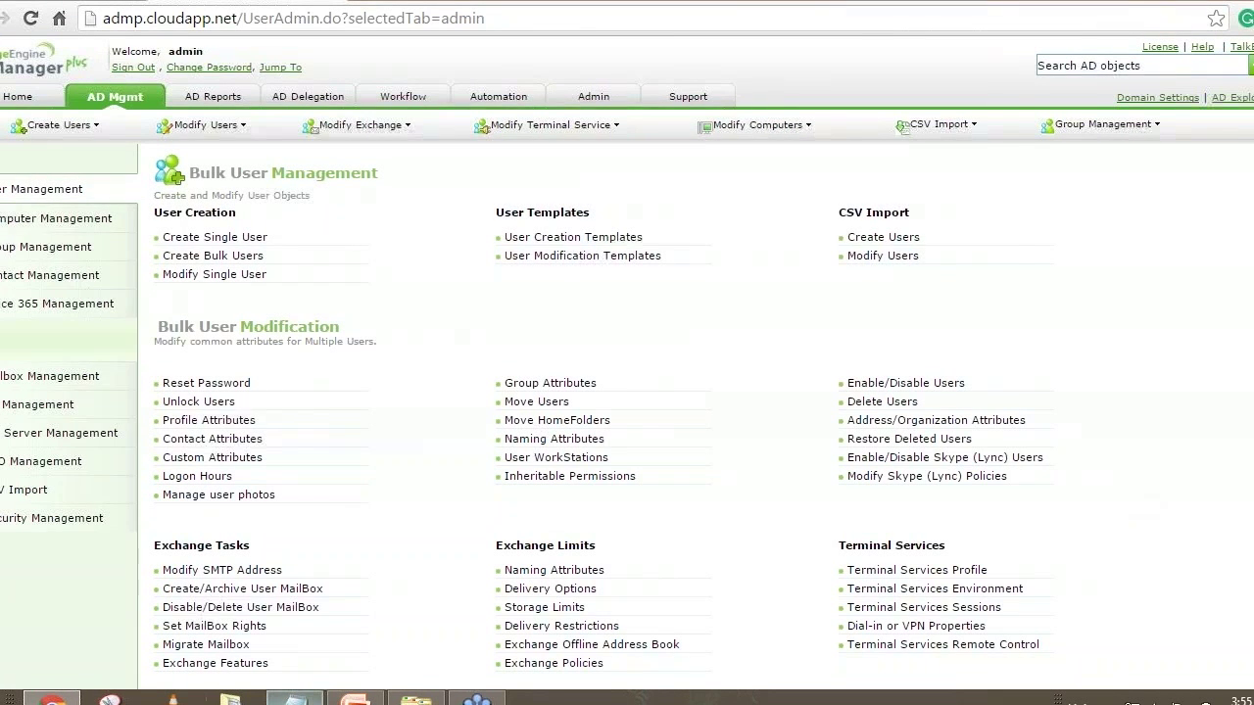
Show the sAMAccountName header in User modification.csv, then minimize Notepad again
left_click(295, 700)
double_click(149, 132)
left_click(148, 160)
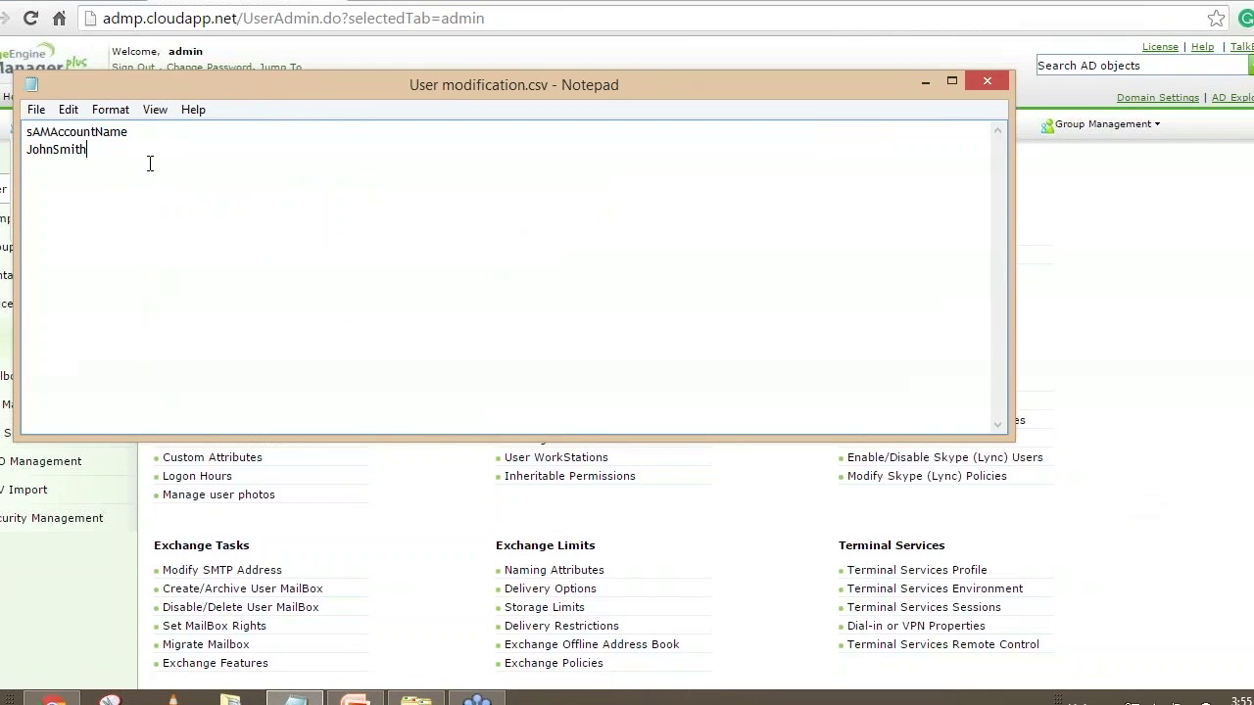
left_click(923, 82)
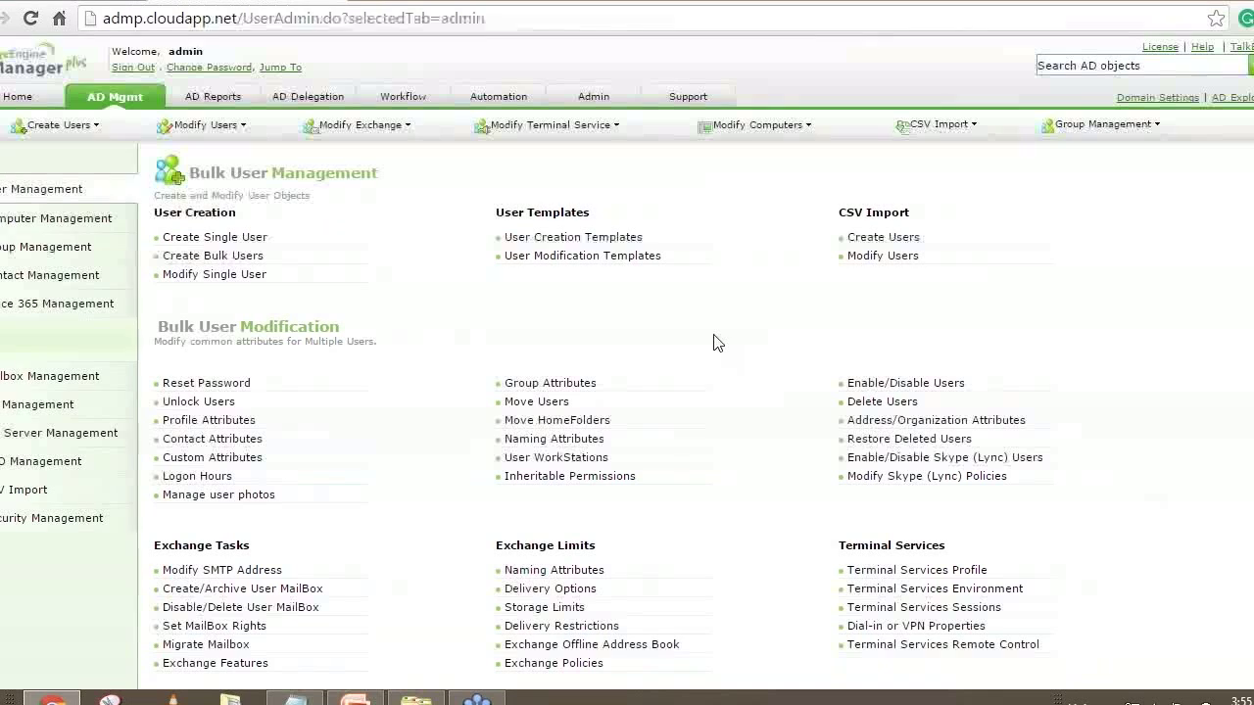
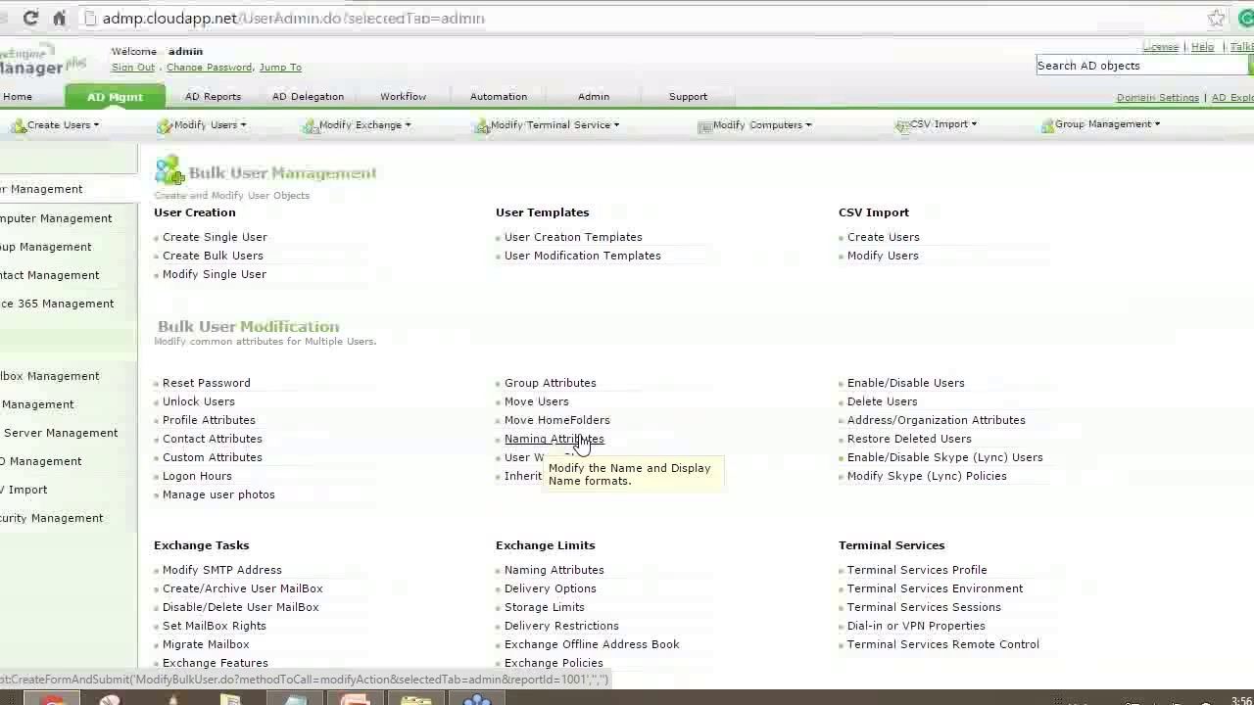
Open the Naming Attributes page and highlight the display and logon name format labels
left_click(545, 442)
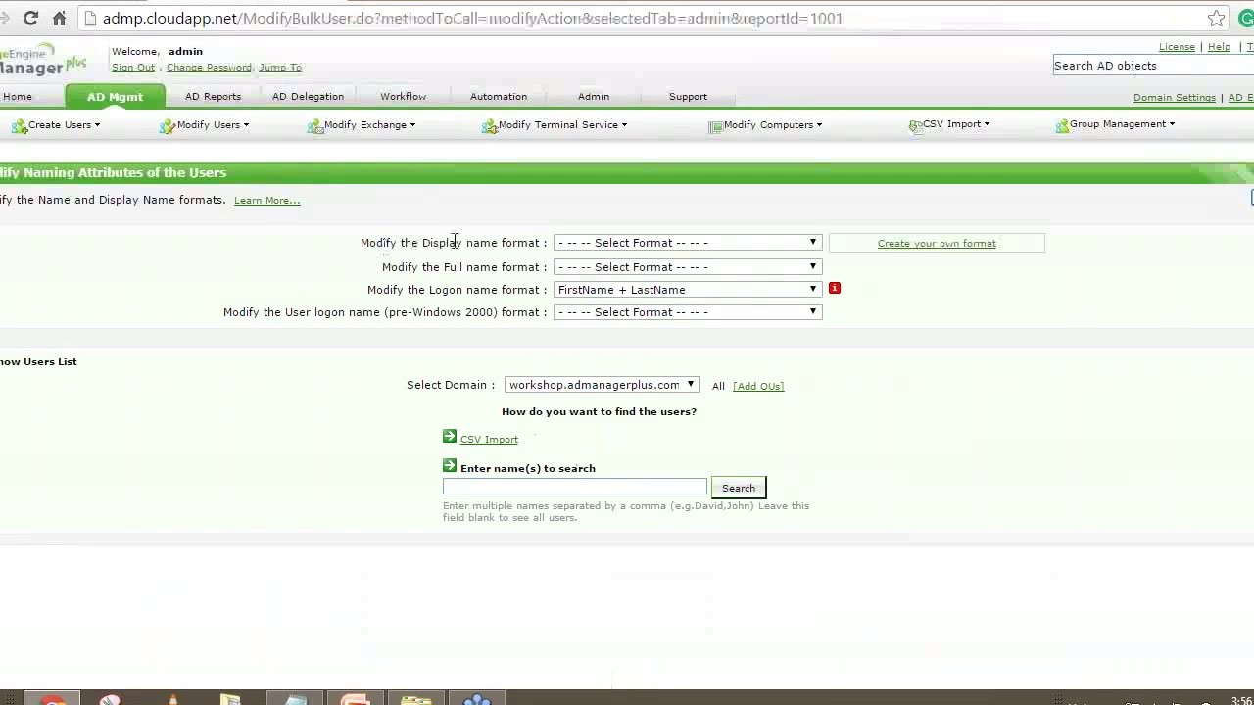
left_click_drag(423, 244, 511, 247)
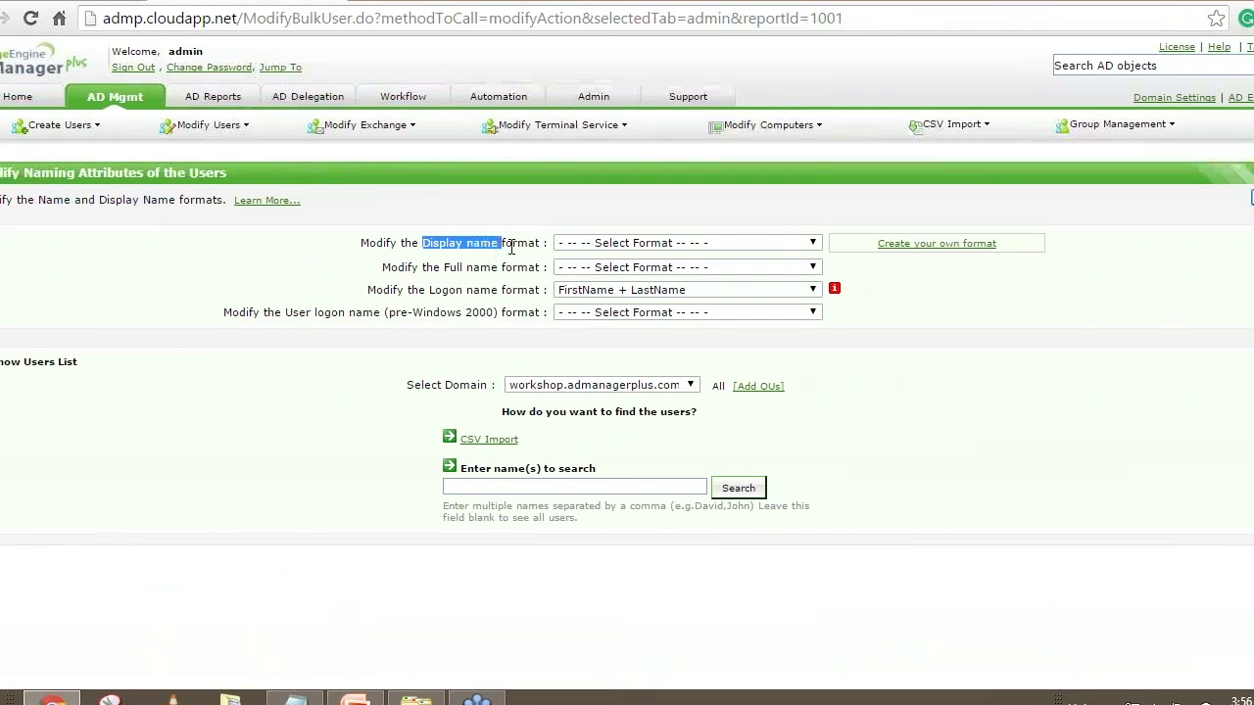
left_click(449, 269)
left_click_drag(434, 290, 534, 313)
left_click(629, 365)
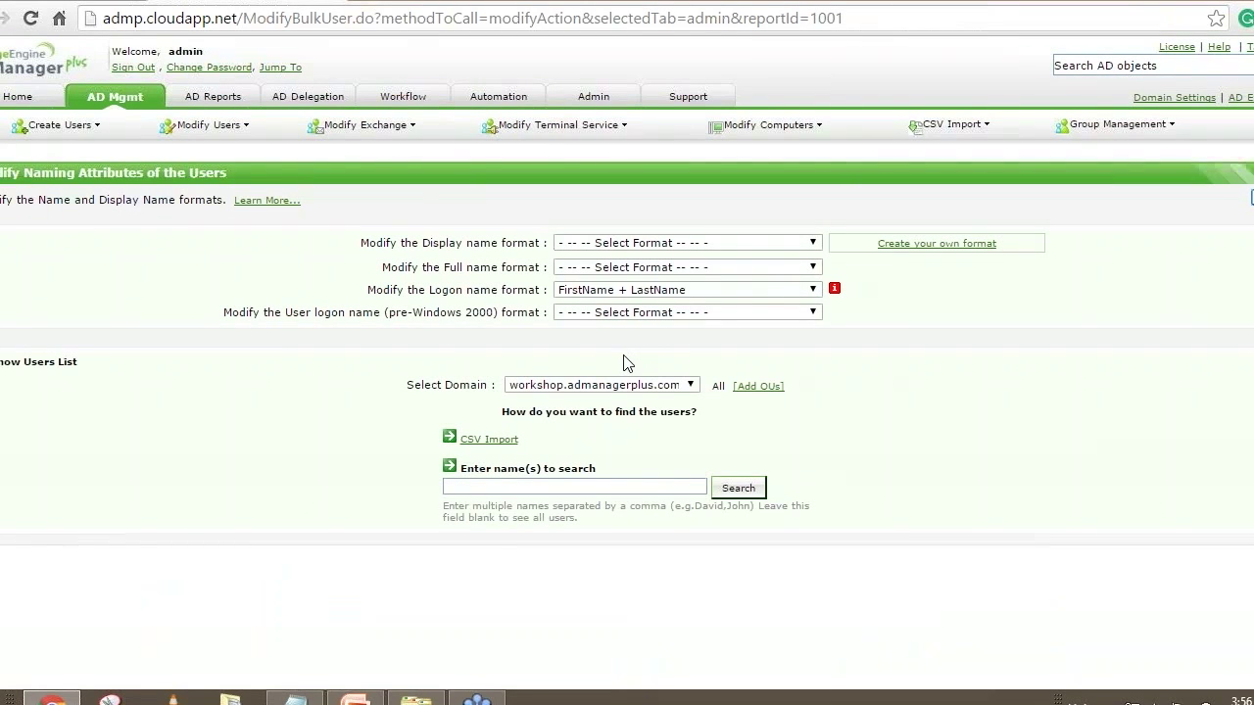
left_click_drag(433, 243, 476, 244)
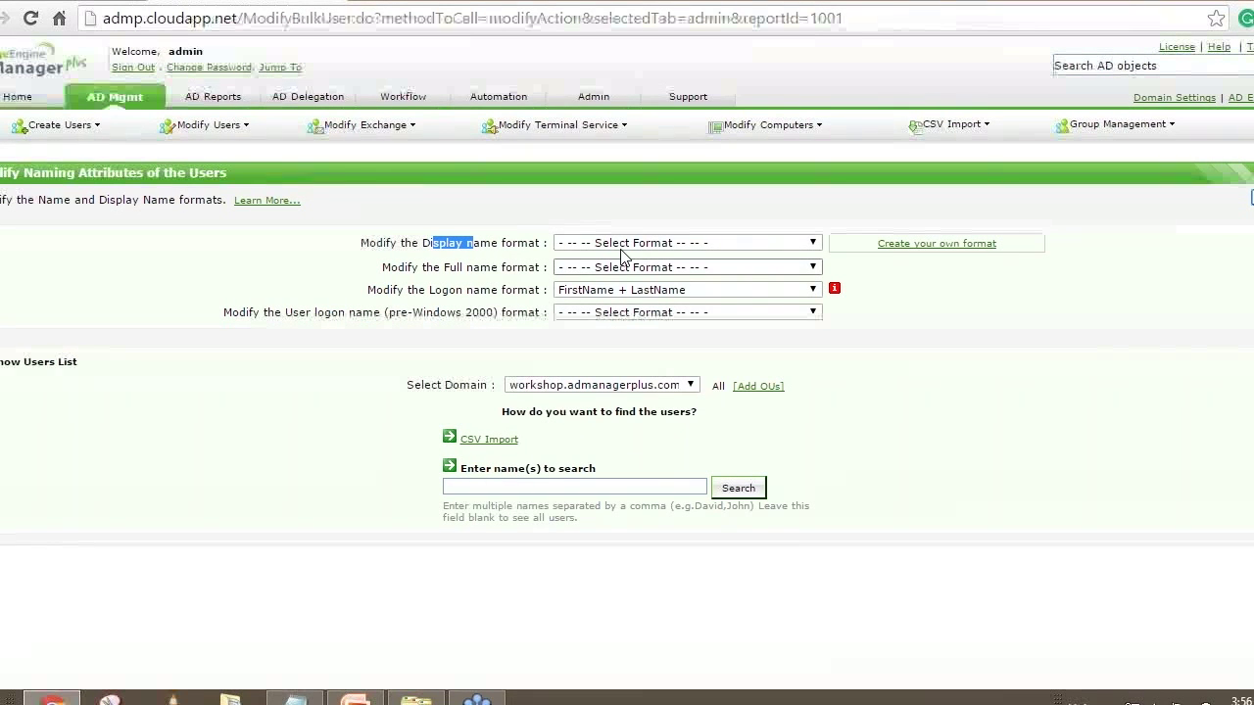
left_click(474, 244)
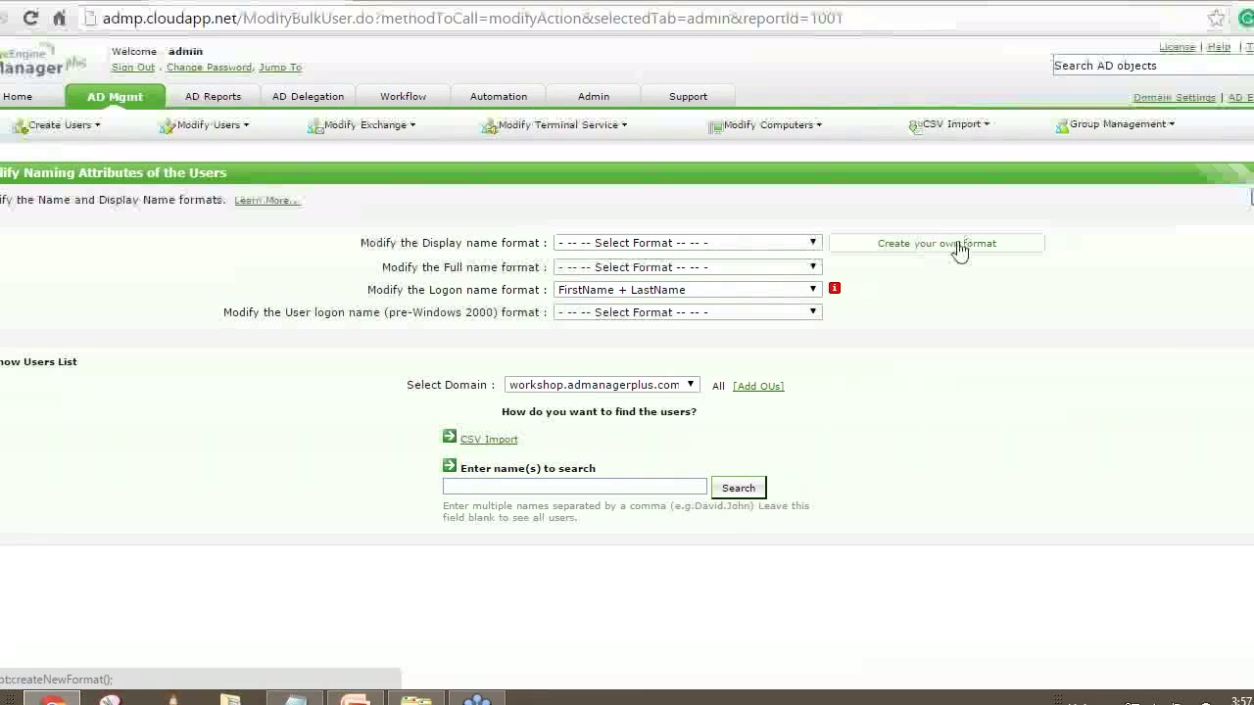
Choose First Initial and Lastname for the display, full, logon and pre-Windows 2000 name formats
left_click(686, 243)
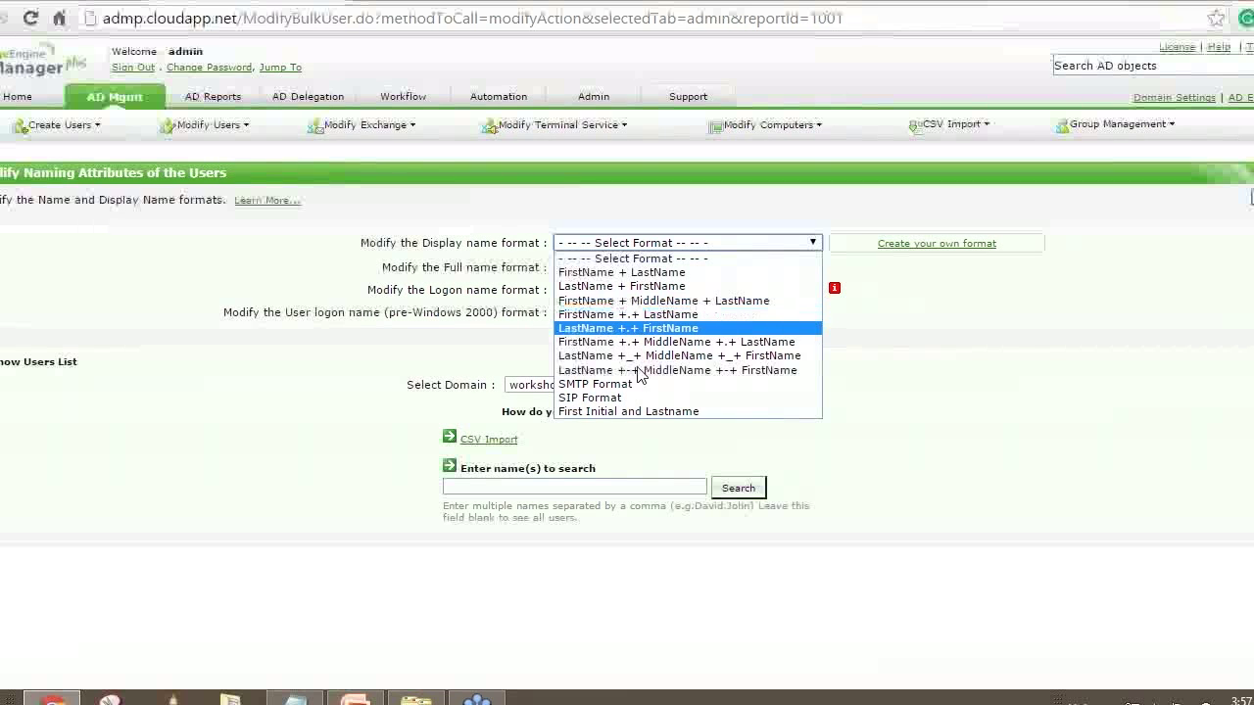
left_click(590, 413)
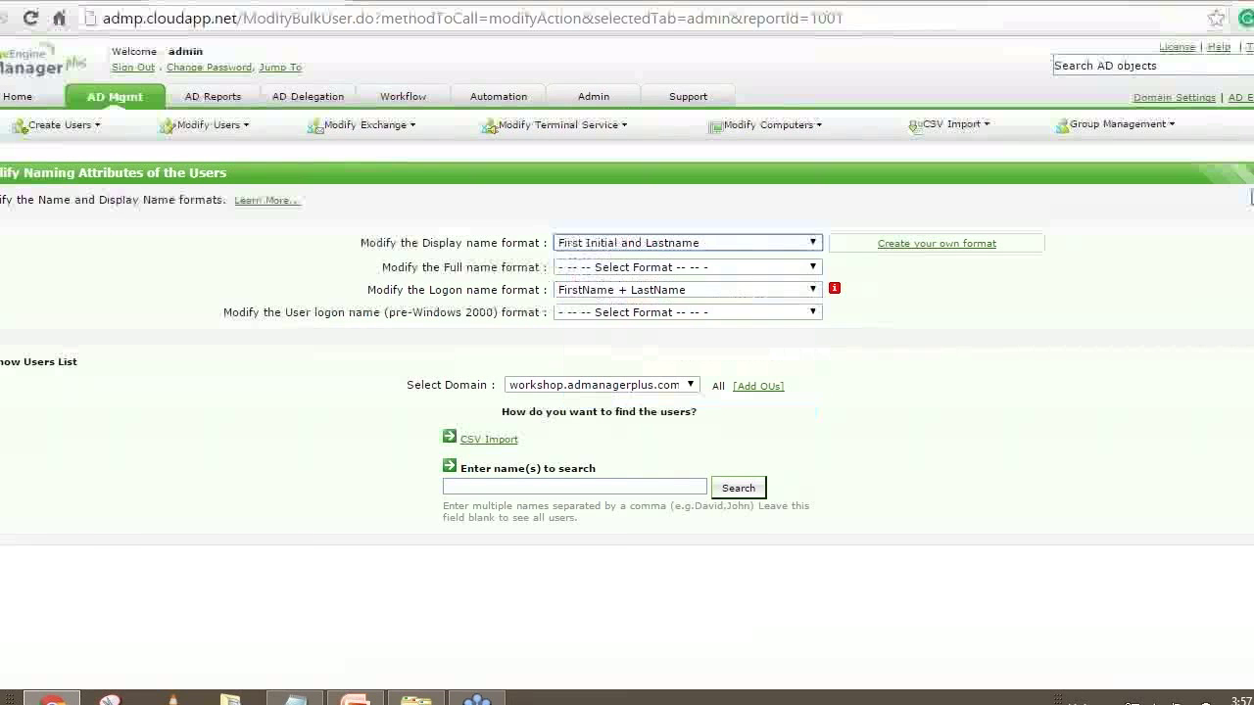
left_click(625, 270)
left_click(607, 435)
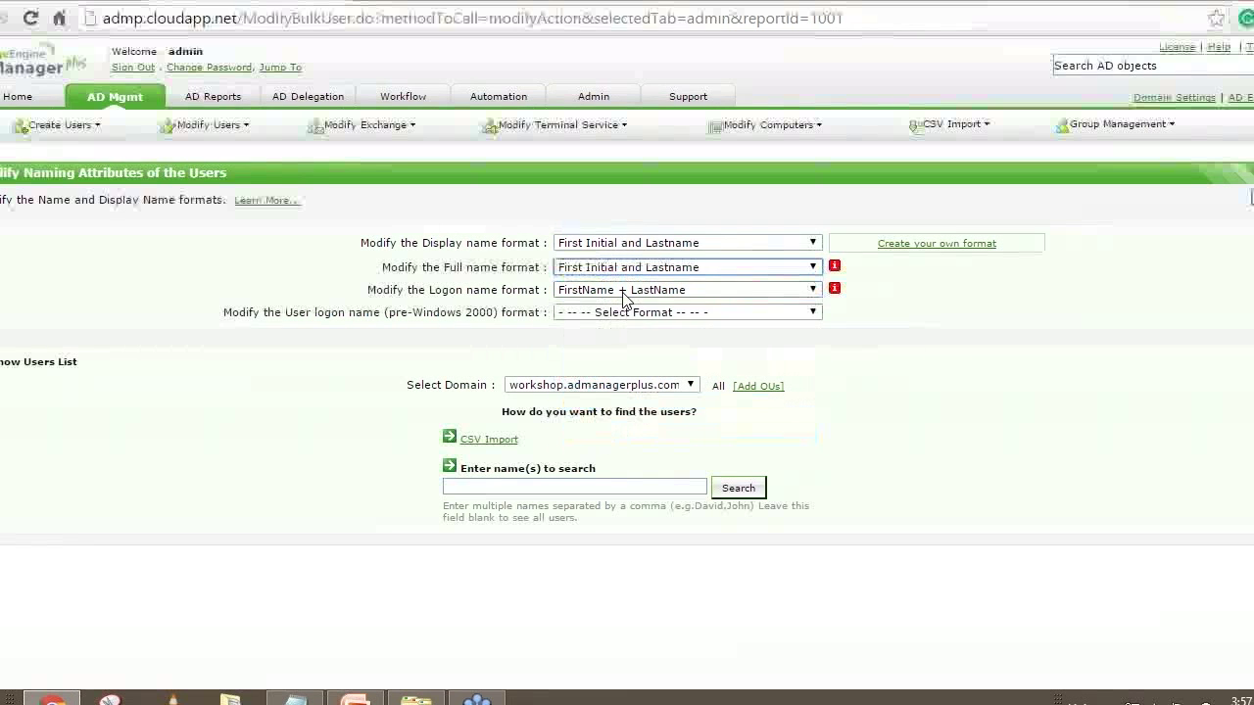
left_click(623, 293)
left_click(604, 456)
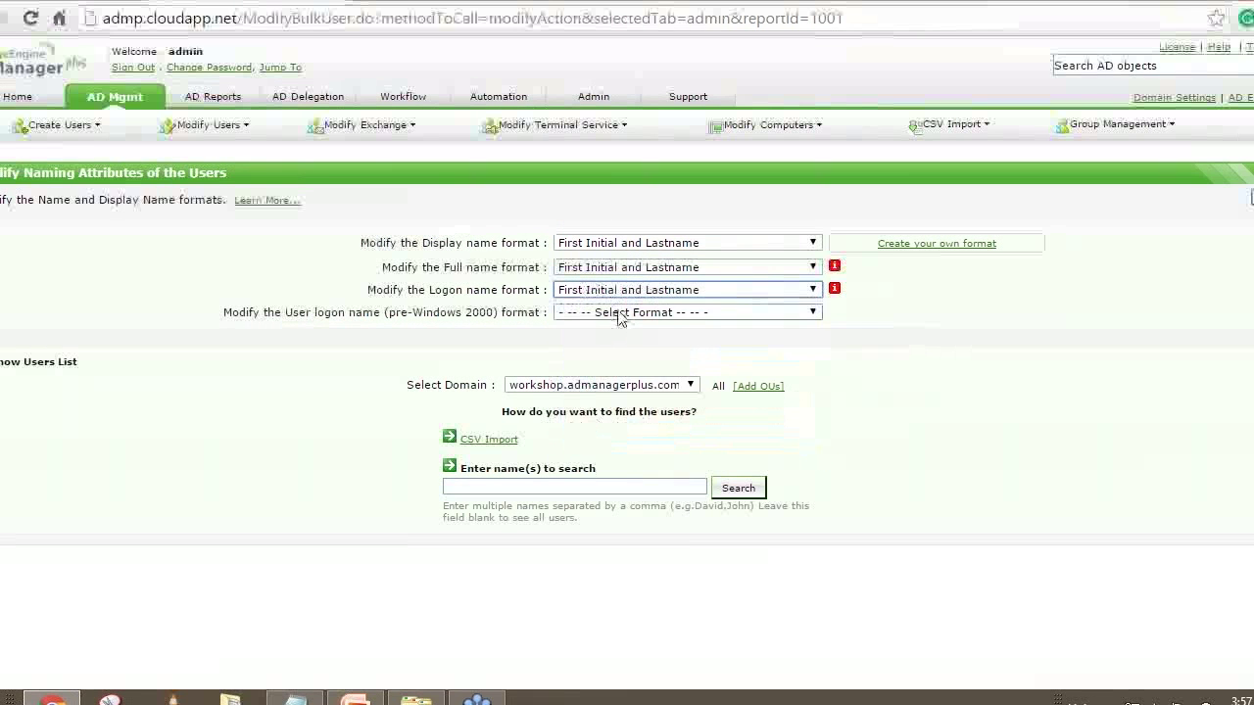
left_click(618, 314)
left_click(632, 479)
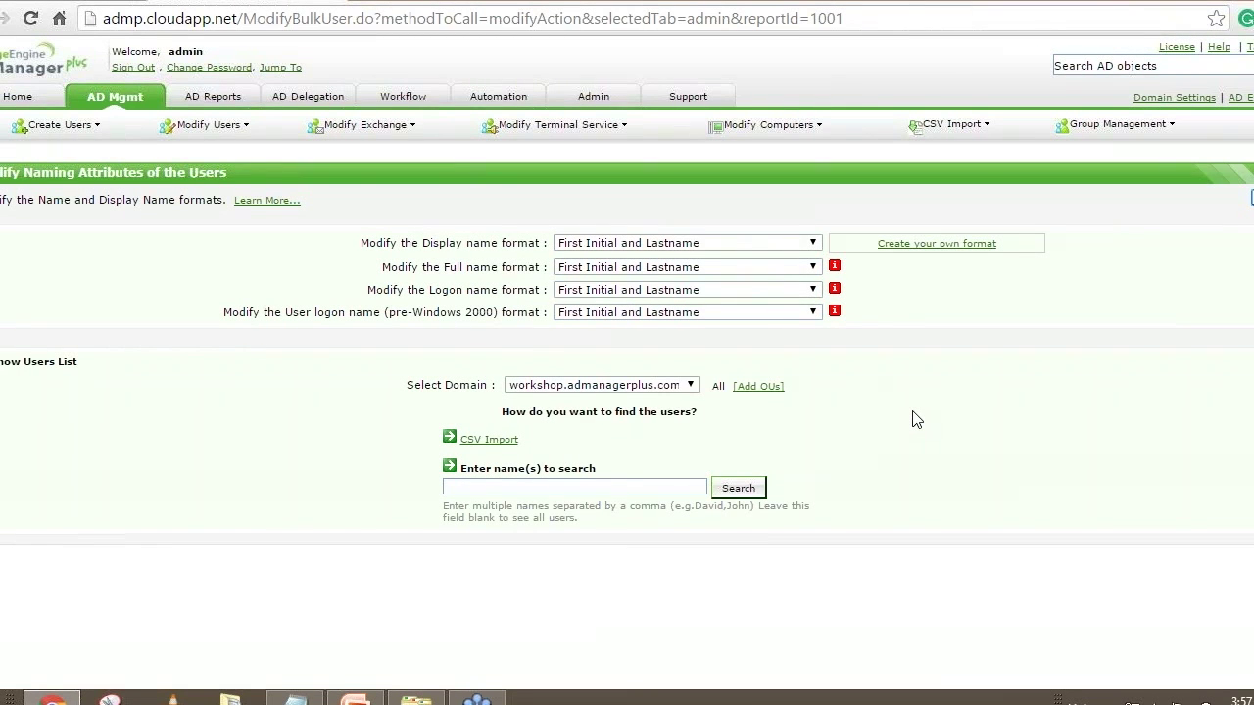
Import User modification.csv through CSV Import, load its user, and apply the new name formats
left_click(479, 440)
left_click(509, 471)
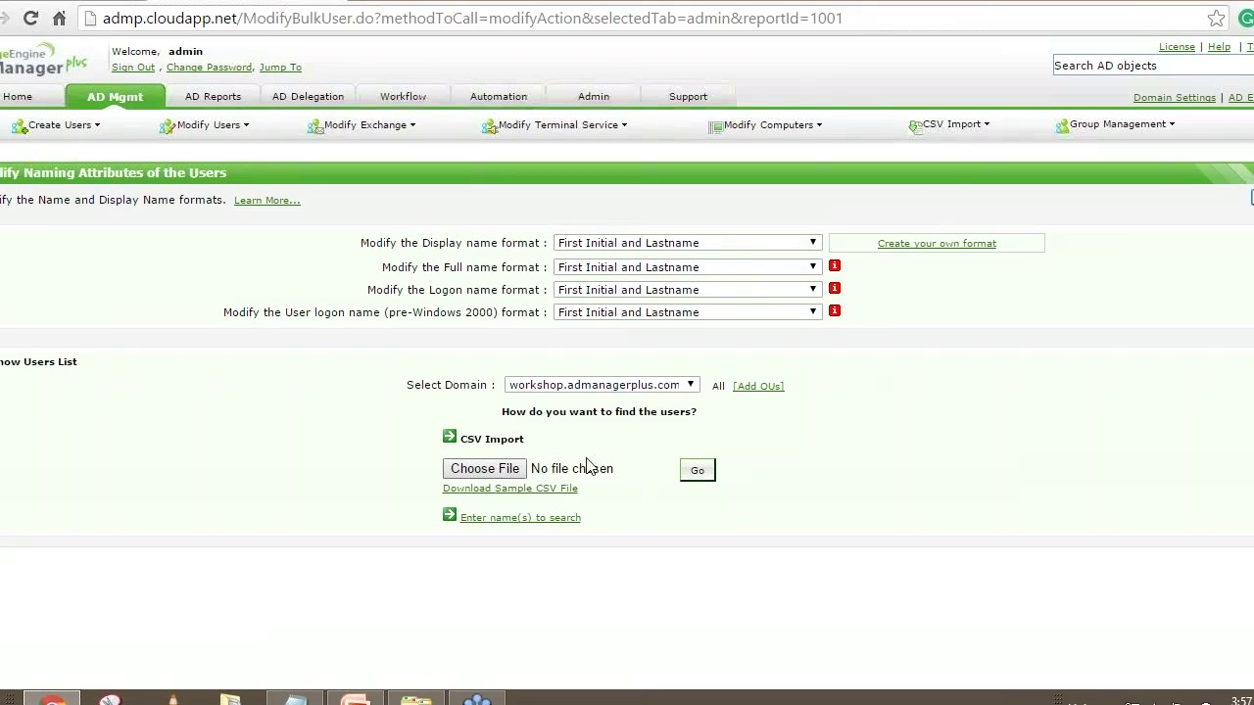
left_click(234, 119)
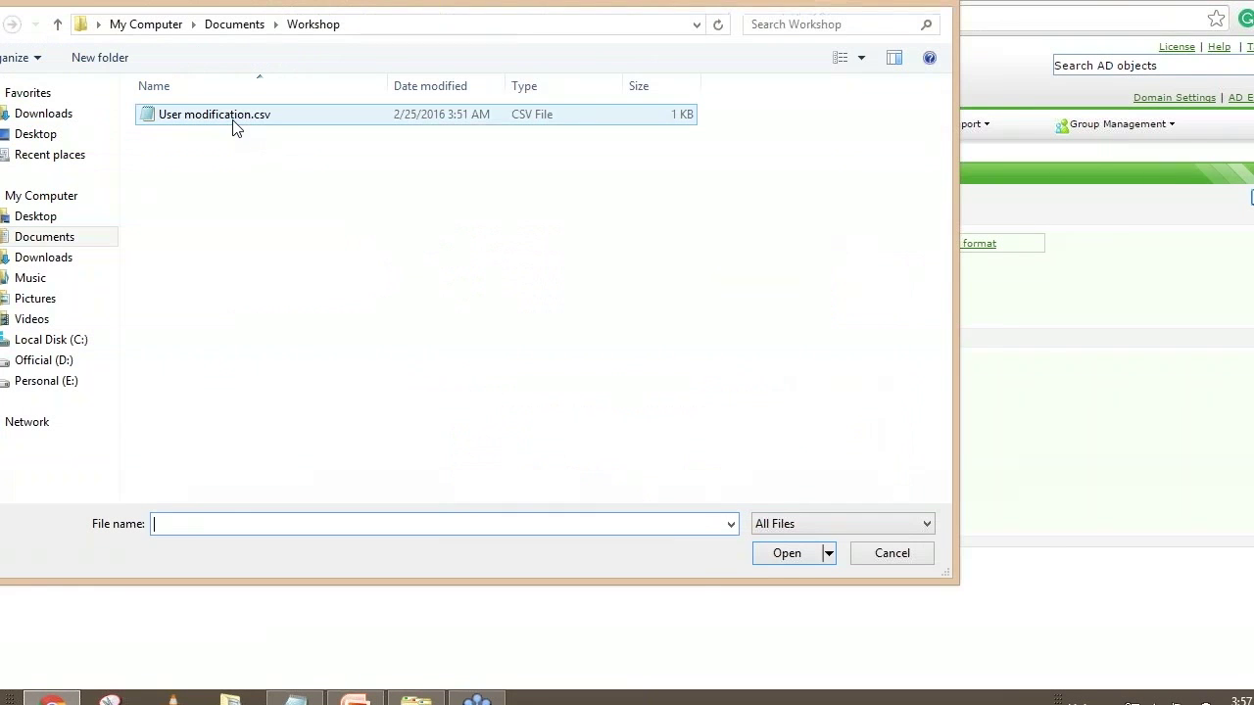
left_click(789, 555)
left_click(697, 469)
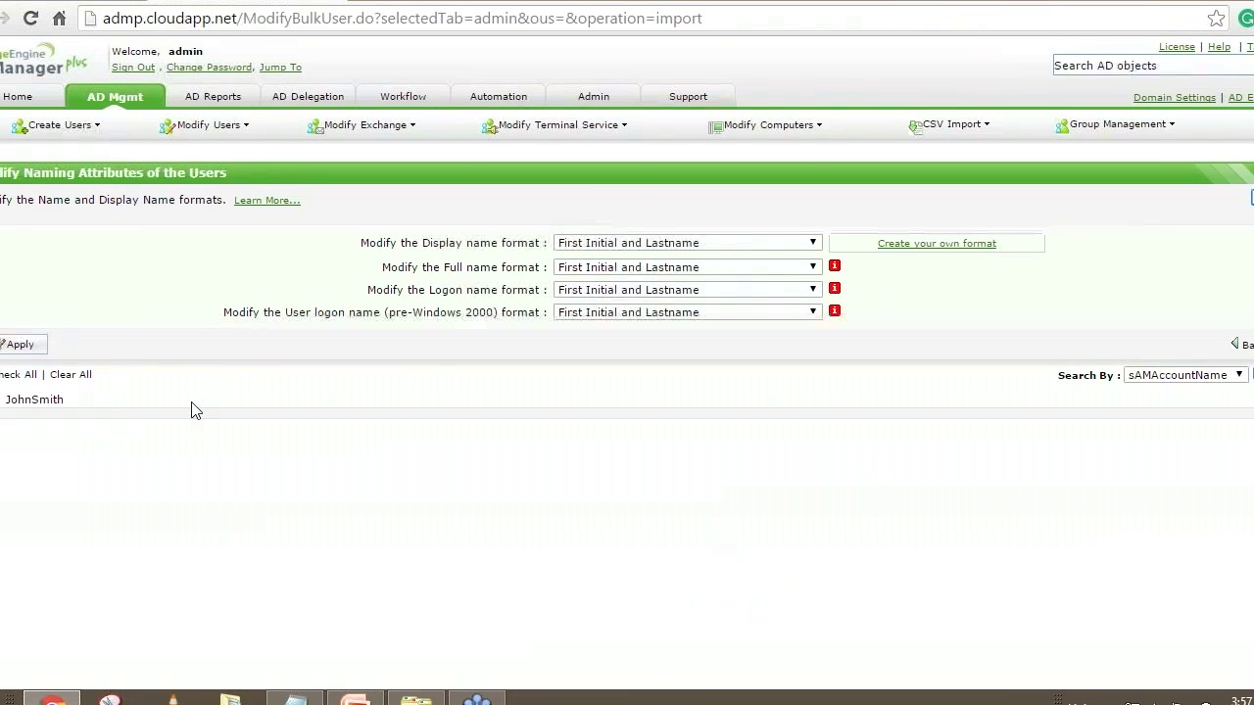
left_click(16, 346)
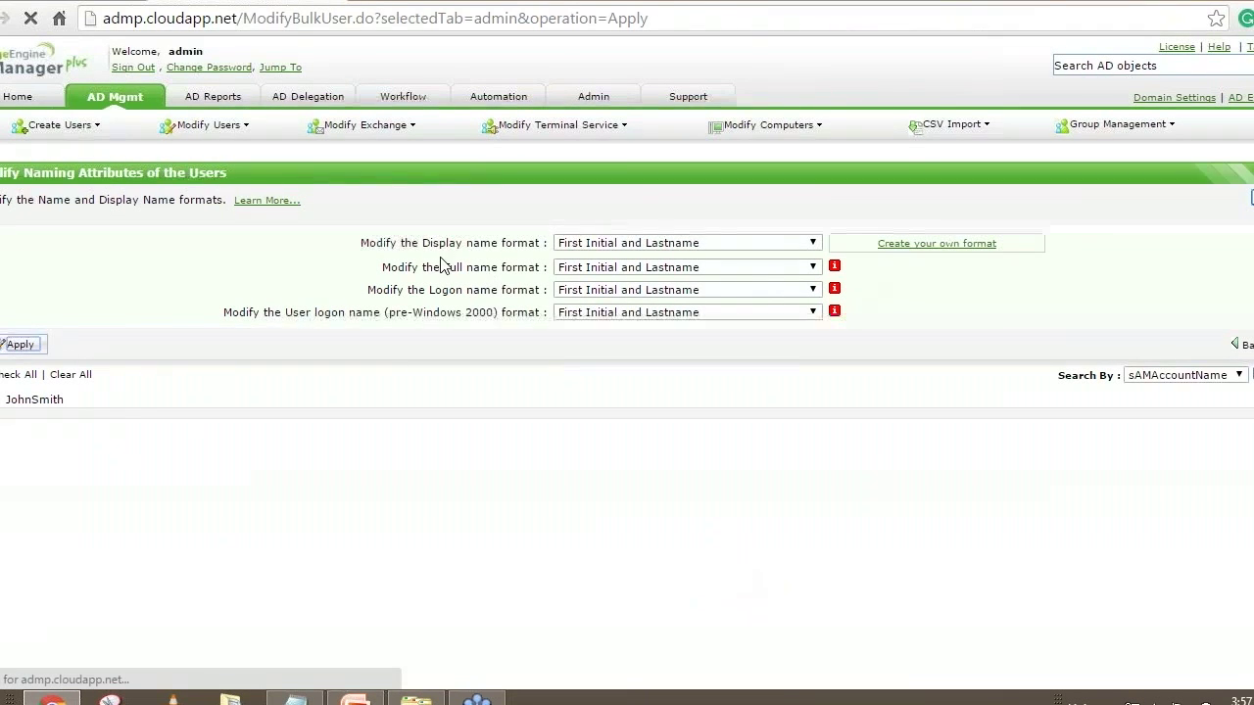
Highlight the display and logon name format results showing the user was Successfully Modified
left_click_drag(441, 259, 484, 295)
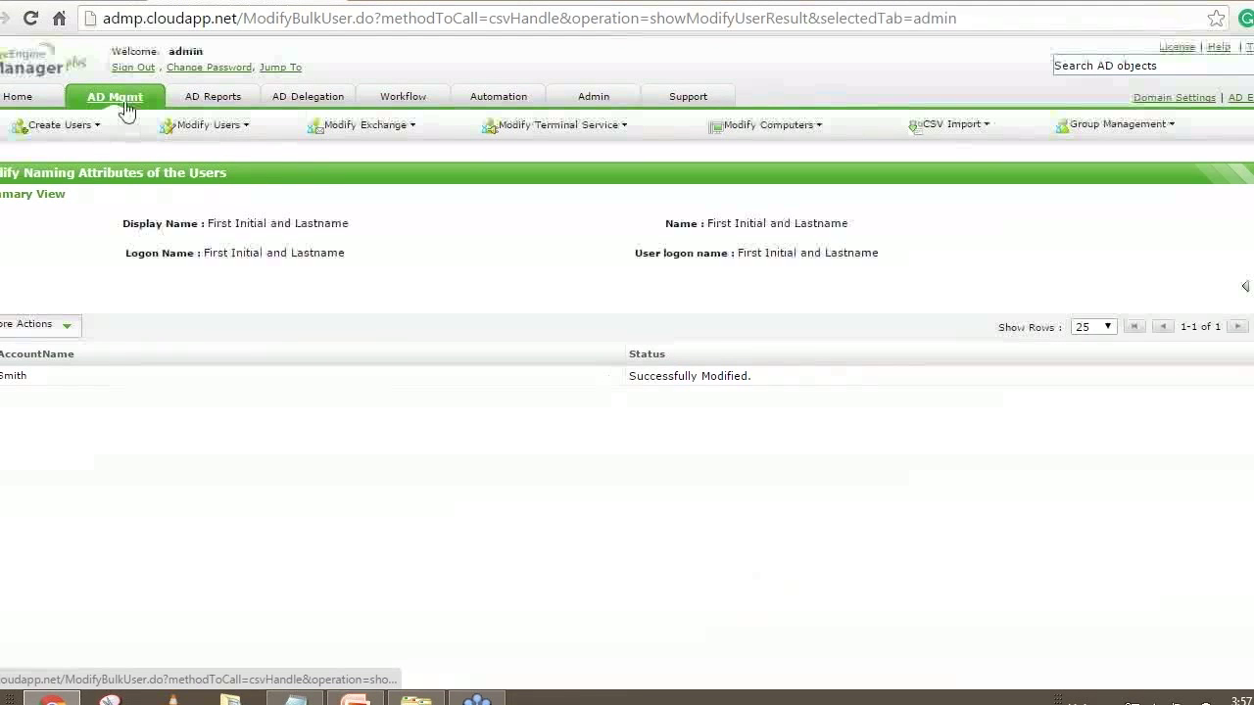
left_click_drag(207, 224, 265, 223)
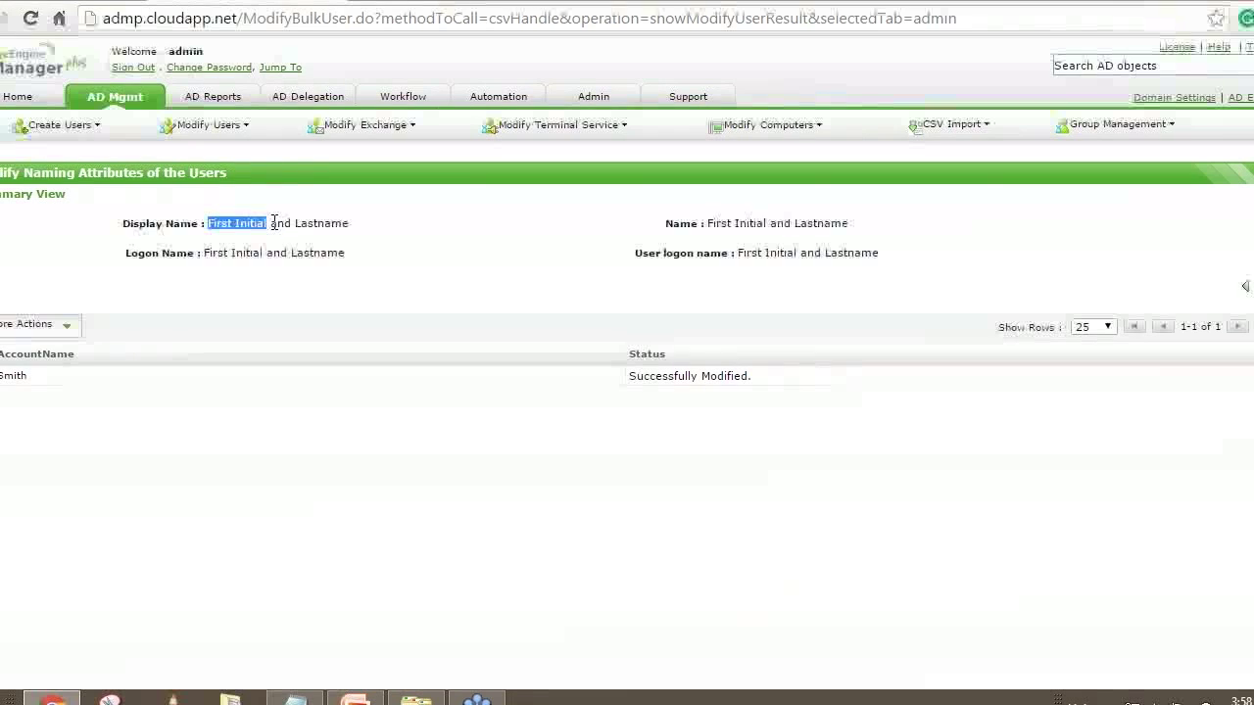
left_click(348, 225)
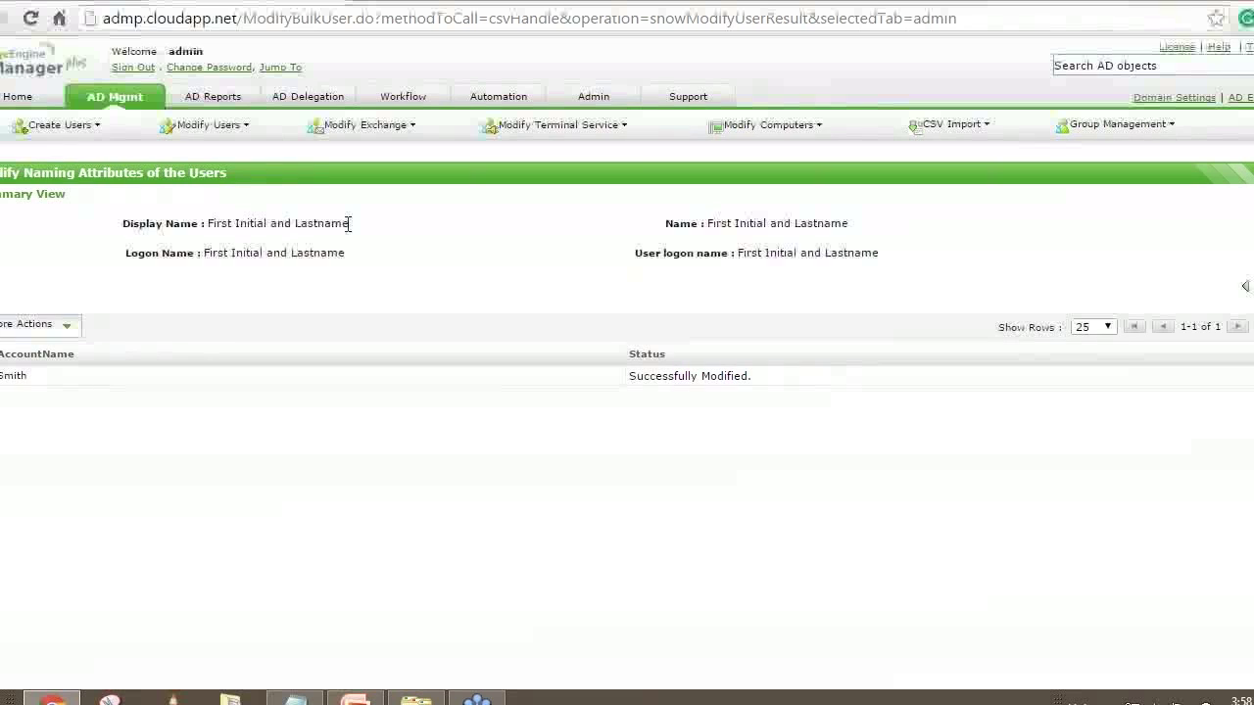
left_click_drag(207, 223, 327, 218)
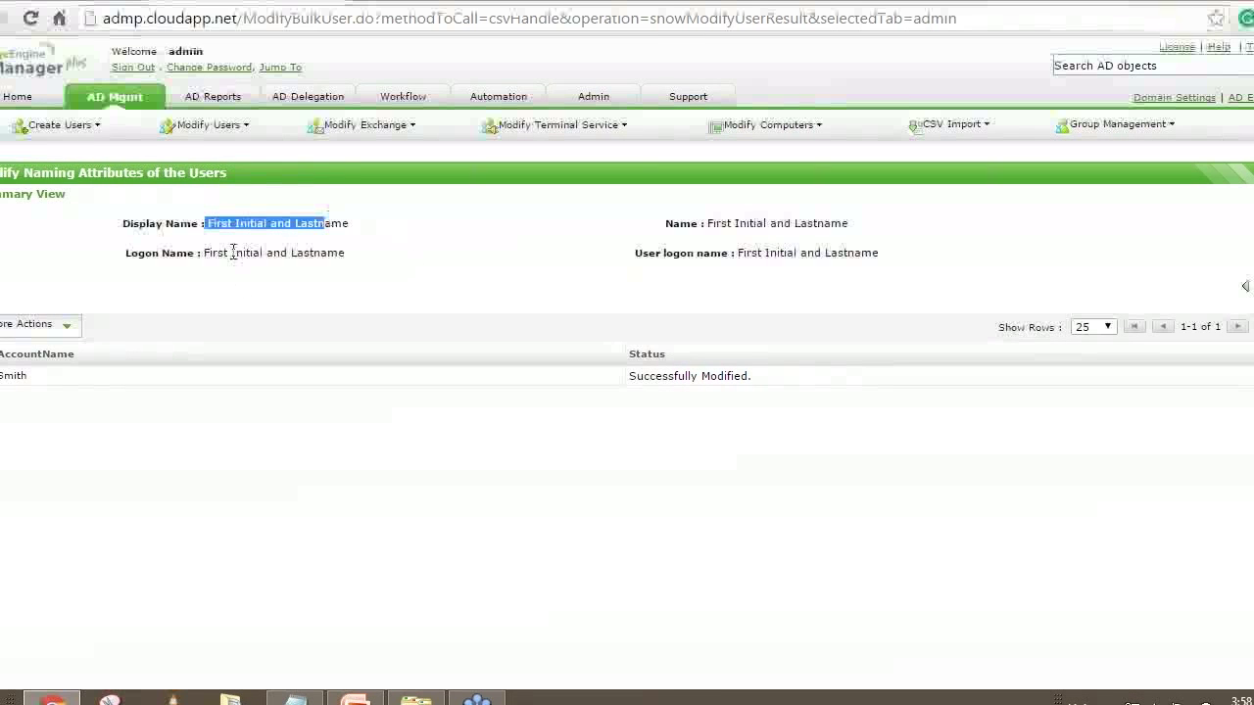
left_click_drag(202, 253, 267, 253)
left_click_drag(721, 224, 825, 253)
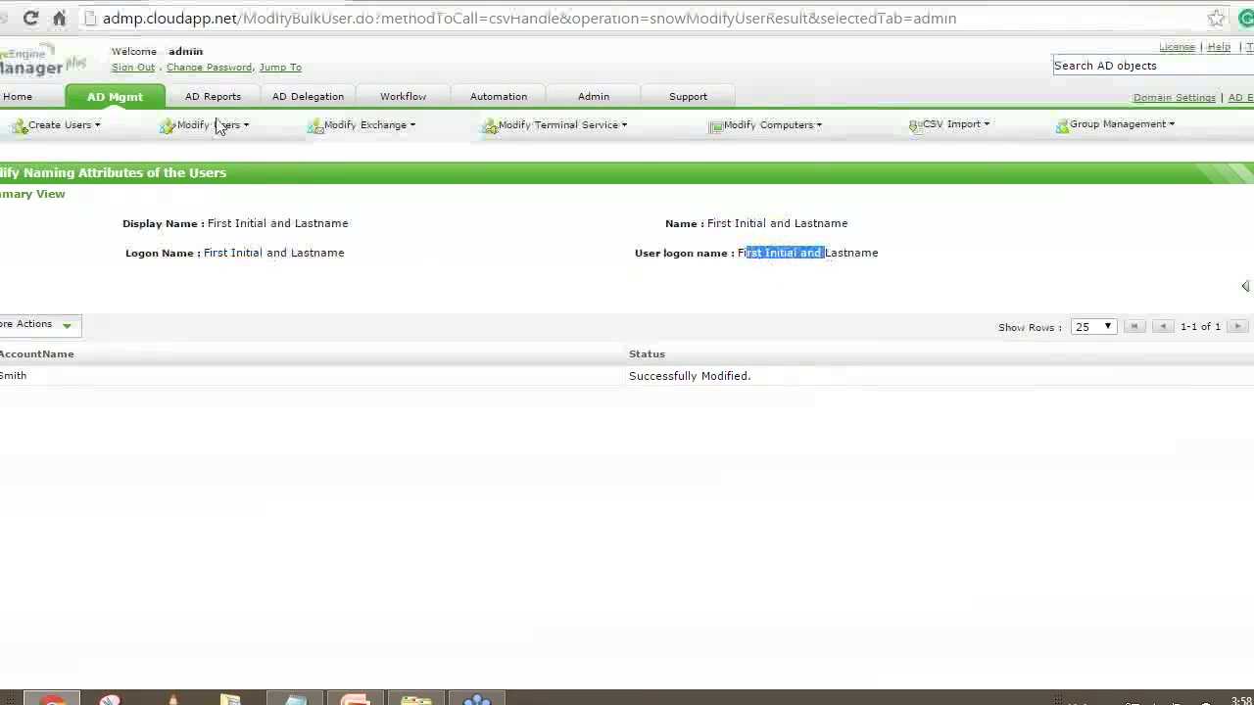
left_click(167, 135)
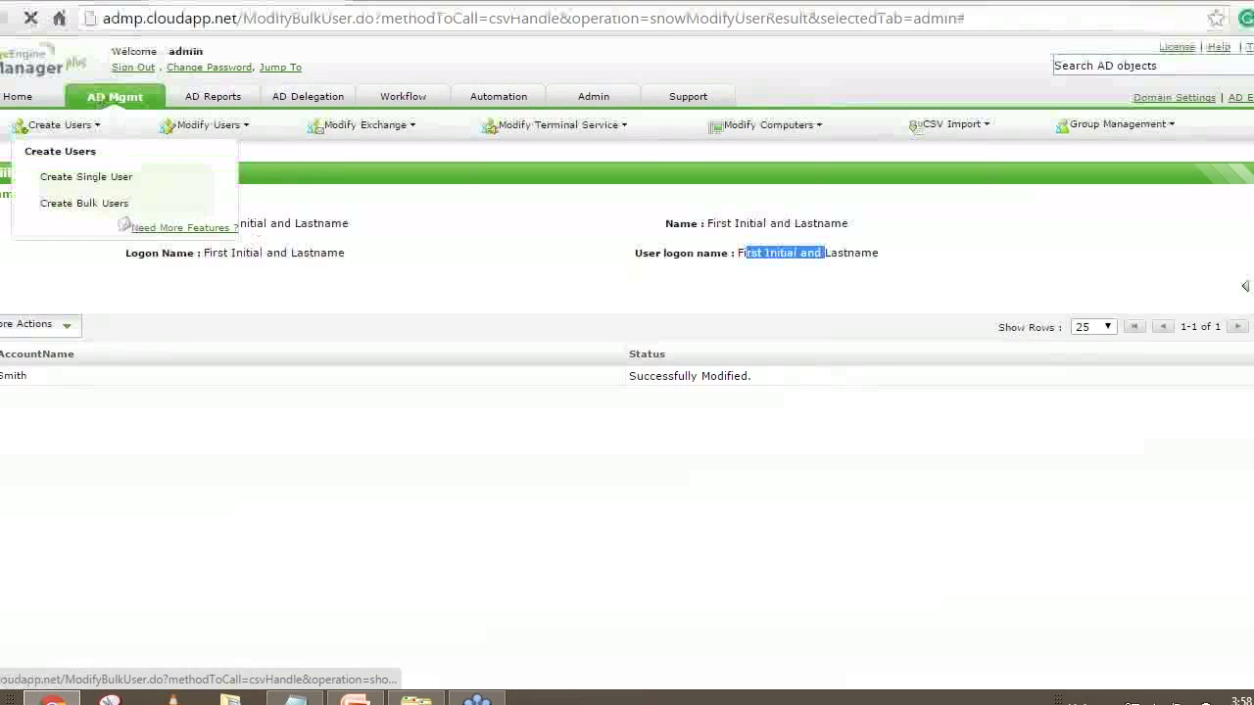
Search Modify Single User for 'john' and open the matching user's properties
left_click(120, 99)
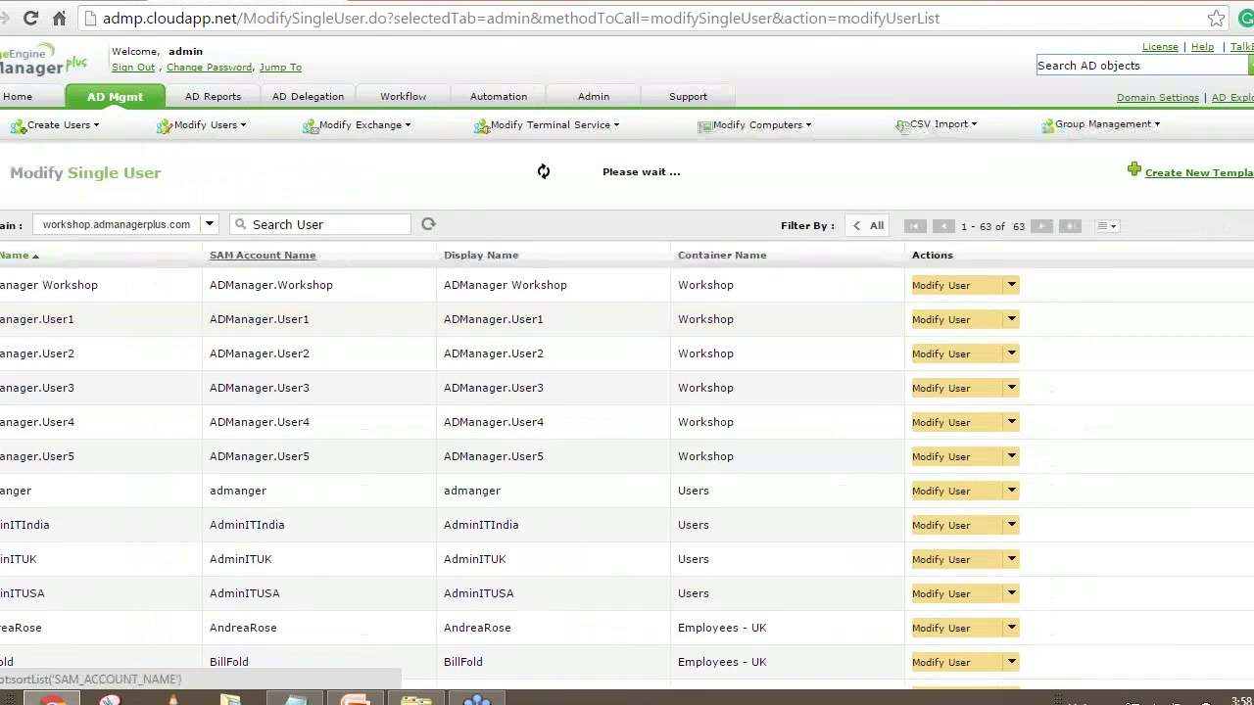
left_click(284, 225)
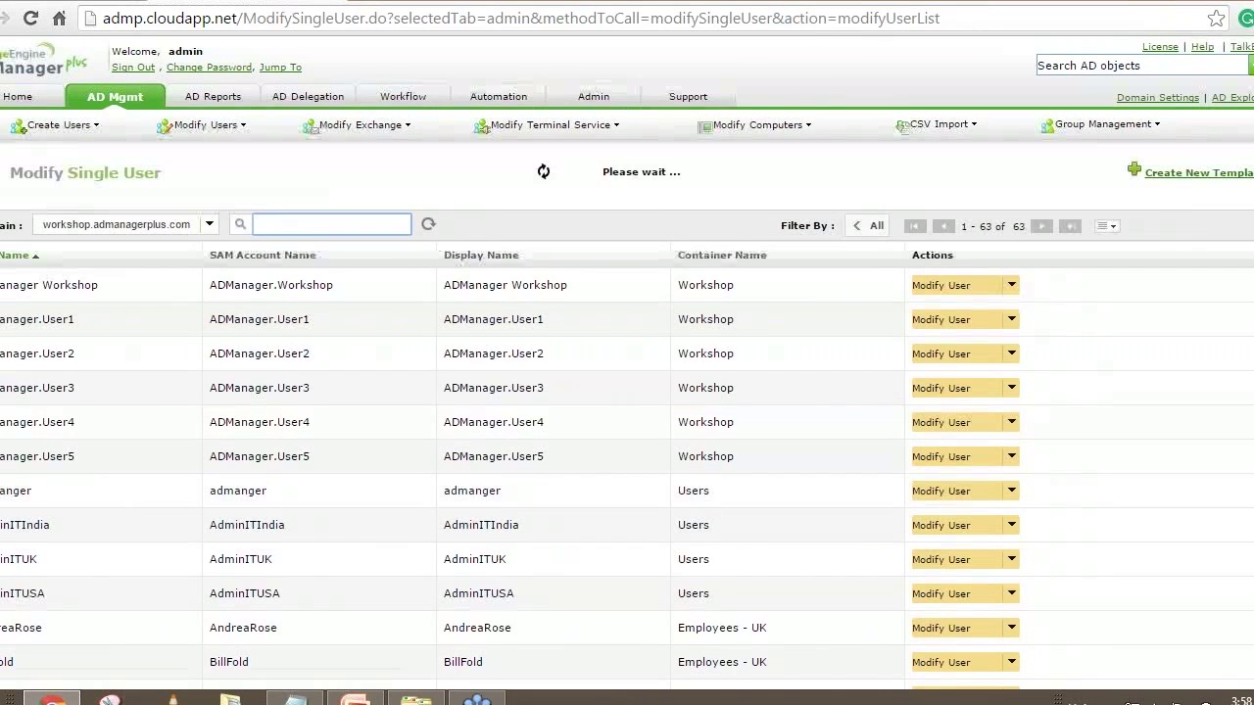
type("john")
key("Return")
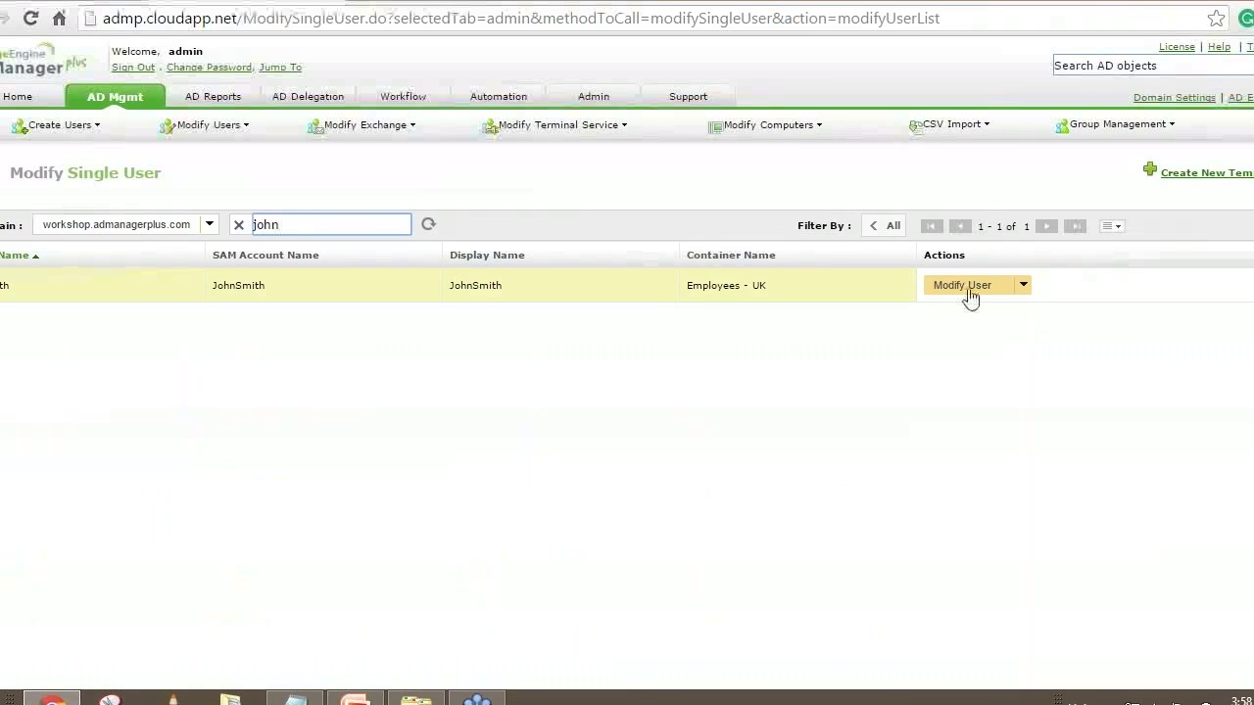
left_click(968, 291)
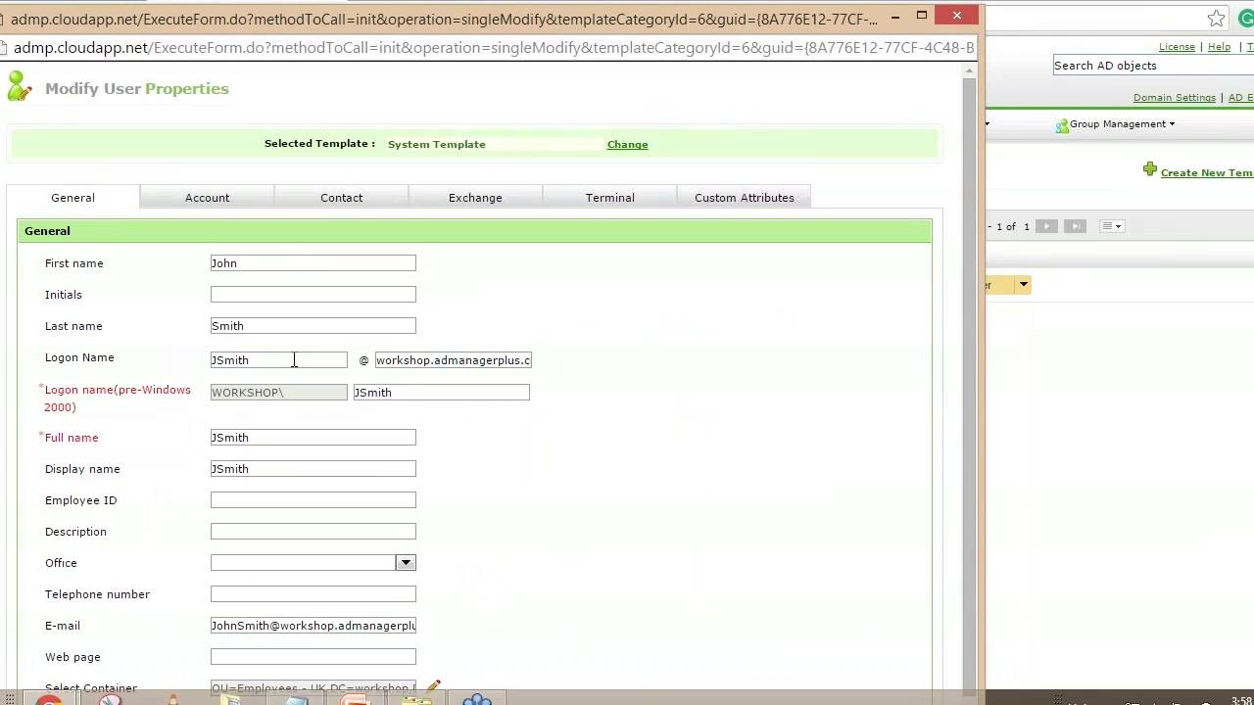
Inspect the user's logon, pre-Windows 2000, full and display name values on the General tab
left_click_drag(266, 360, 189, 375)
left_click(250, 364)
double_click(262, 362)
left_click(285, 361)
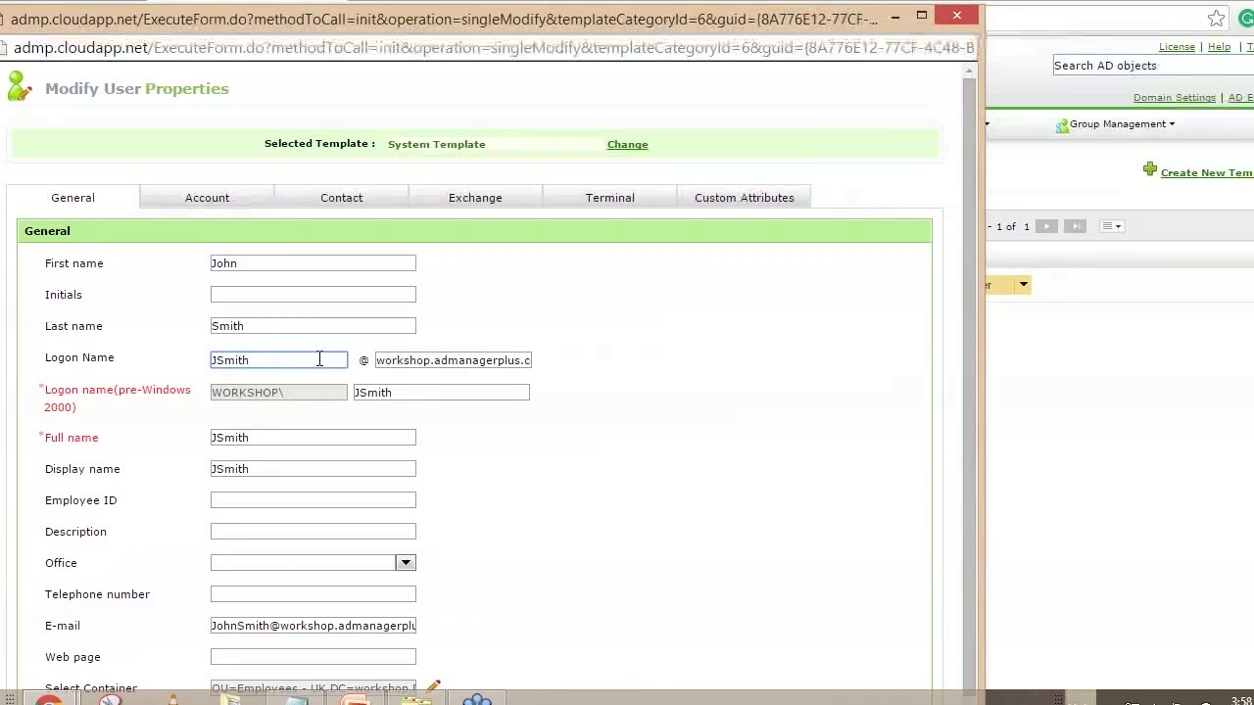
double_click(384, 392)
key("Tab")
key("Tab")
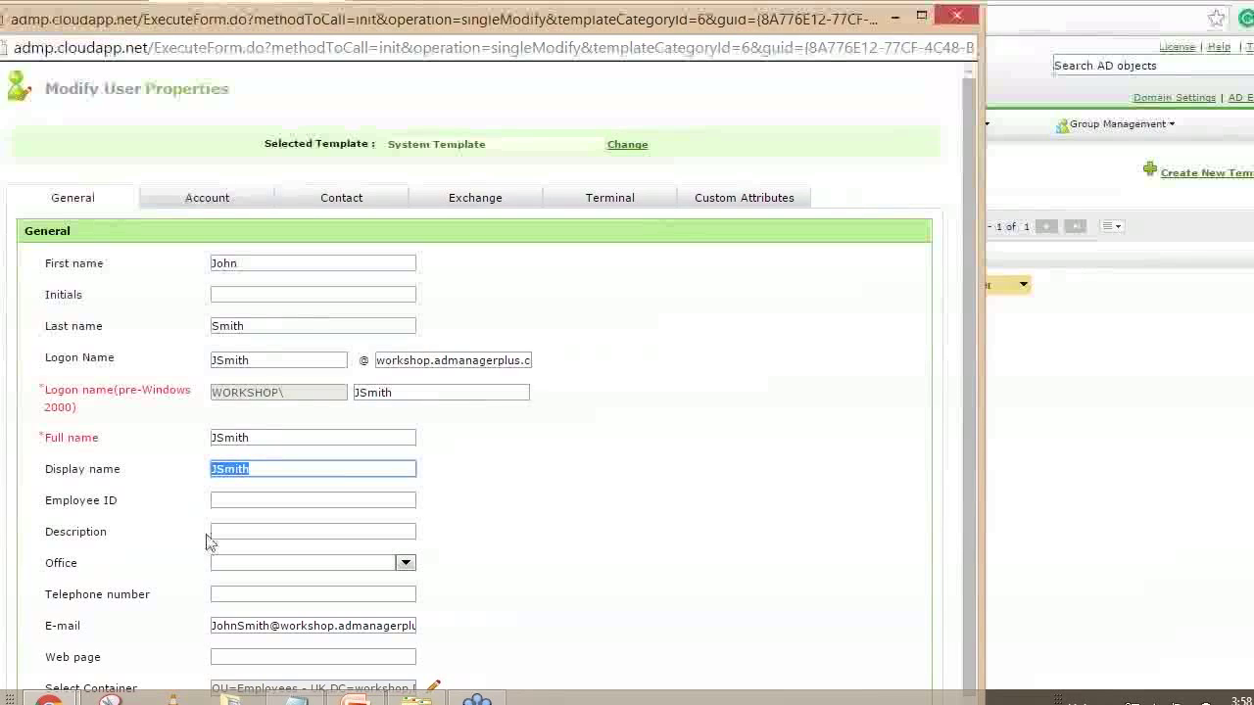
left_click(632, 489)
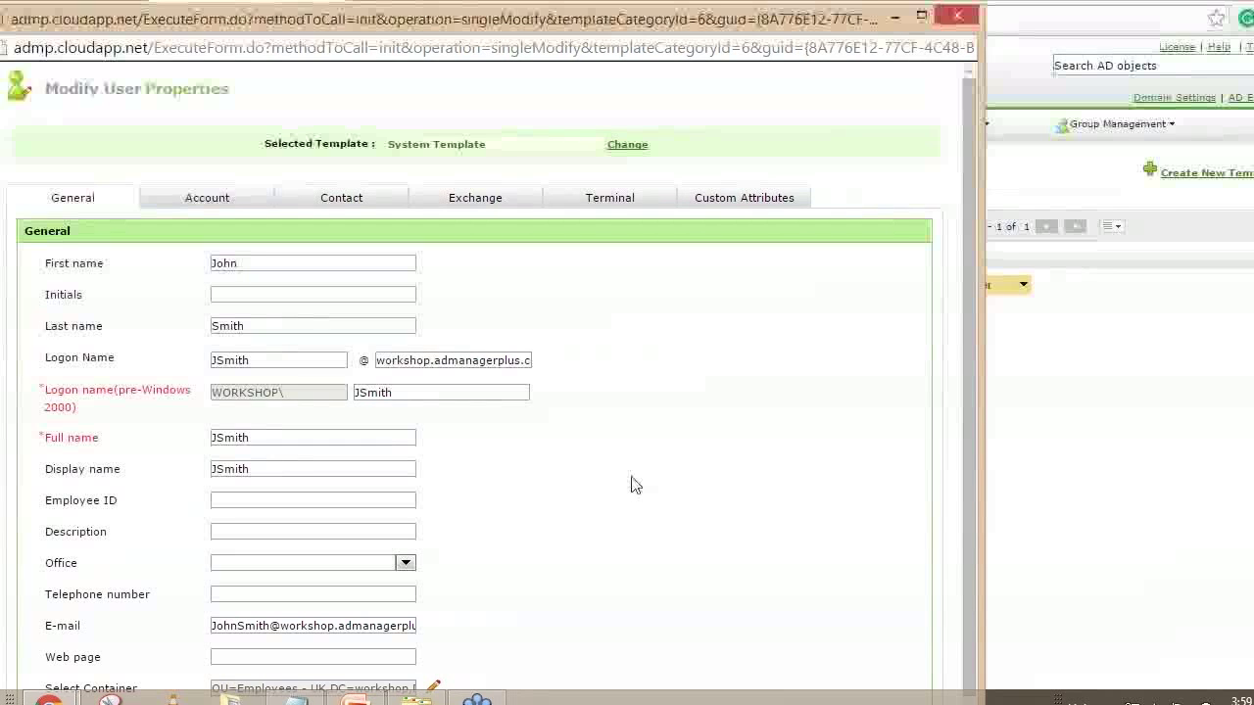
Close the user properties popup and return to the AD Mgmt overview
left_click(958, 16)
mouse_move(65, 125)
left_click(86, 177)
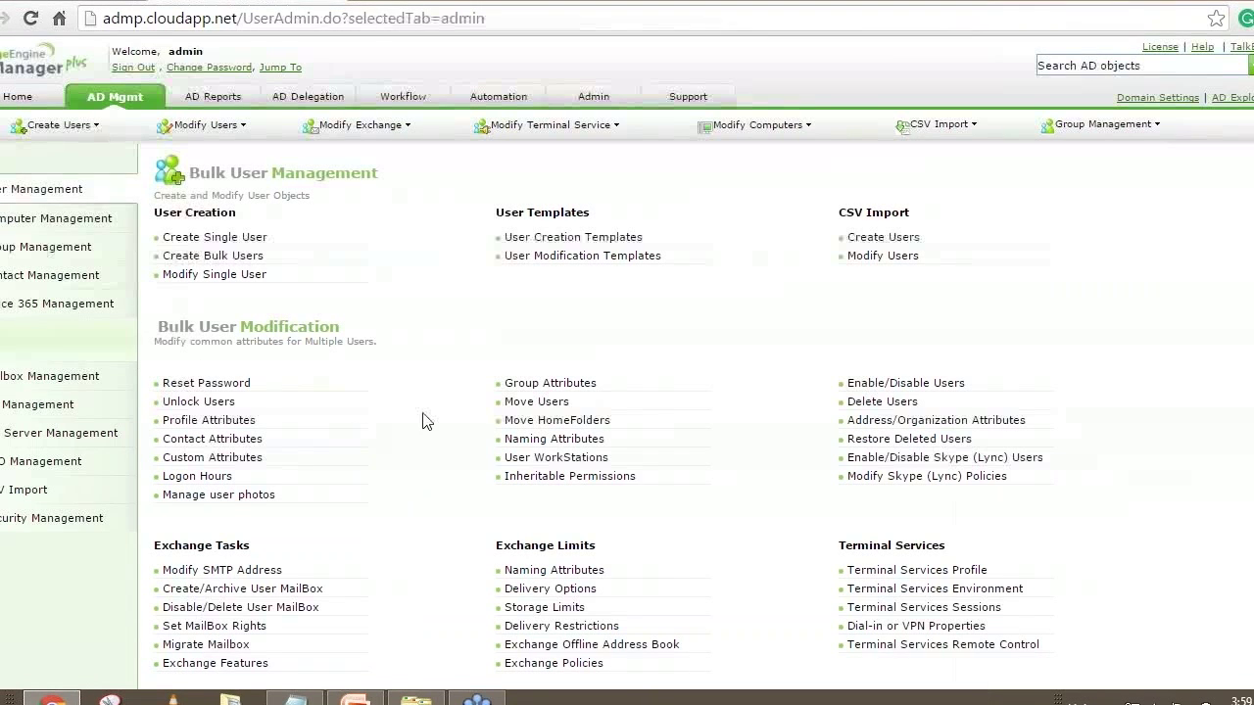
Reopen Naming Attributes and set Display name format to FirstName +.+ MiddleName +.+ LastName
left_click(555, 440)
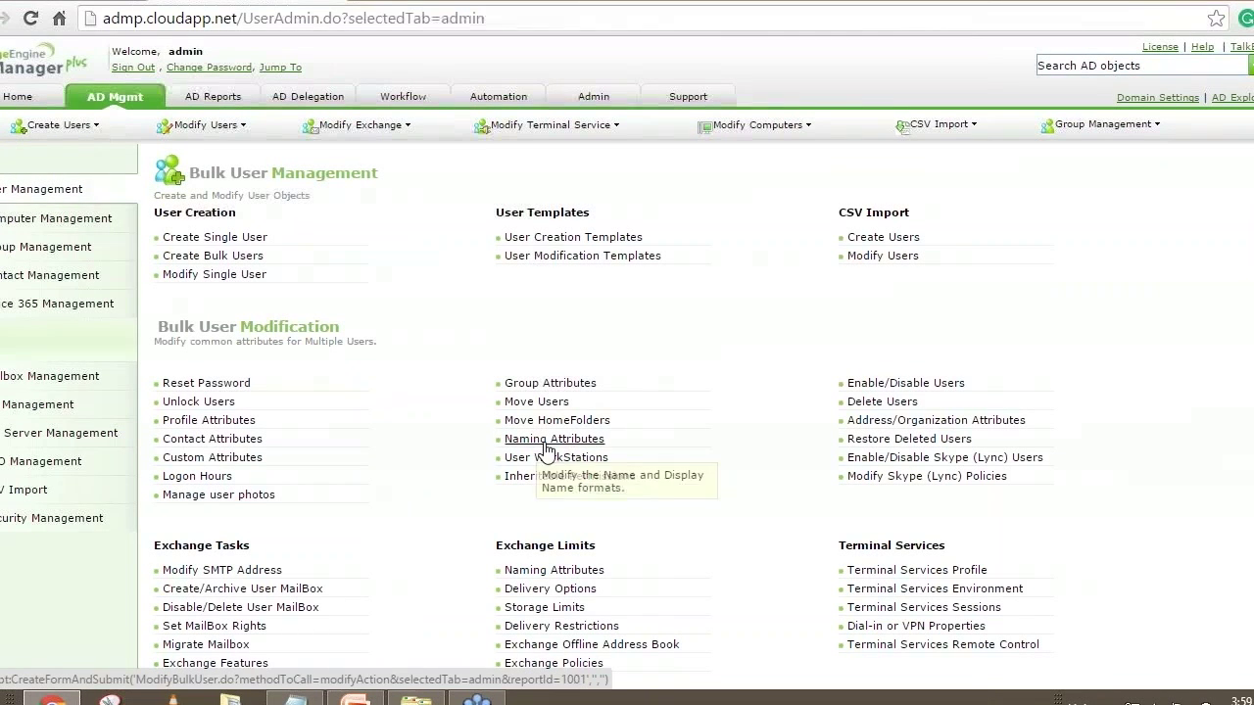
left_click(535, 440)
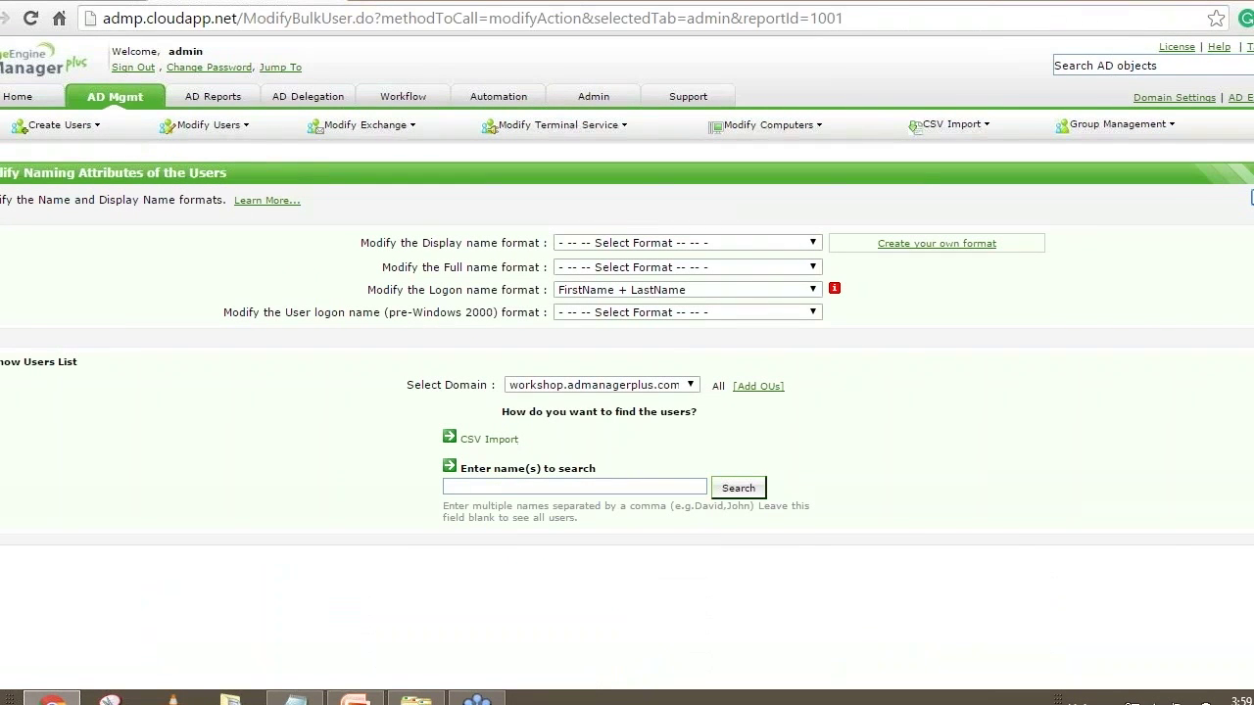
left_click(481, 486)
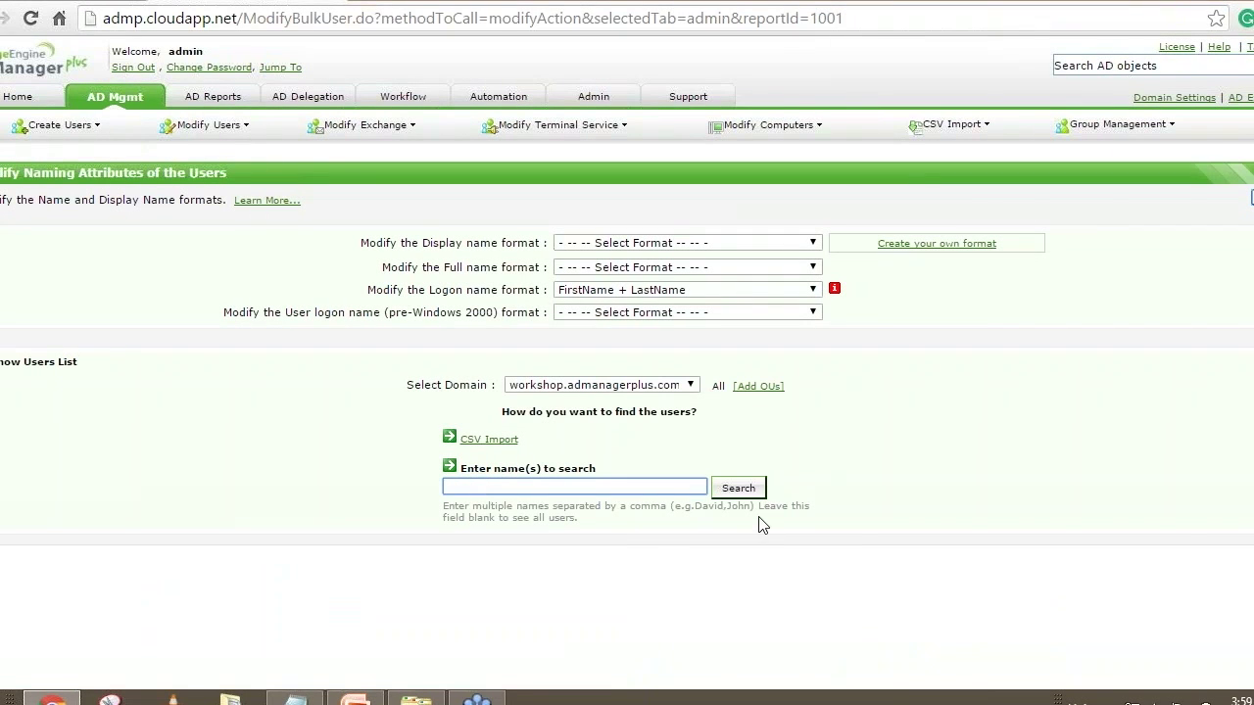
left_click(624, 245)
left_click(632, 341)
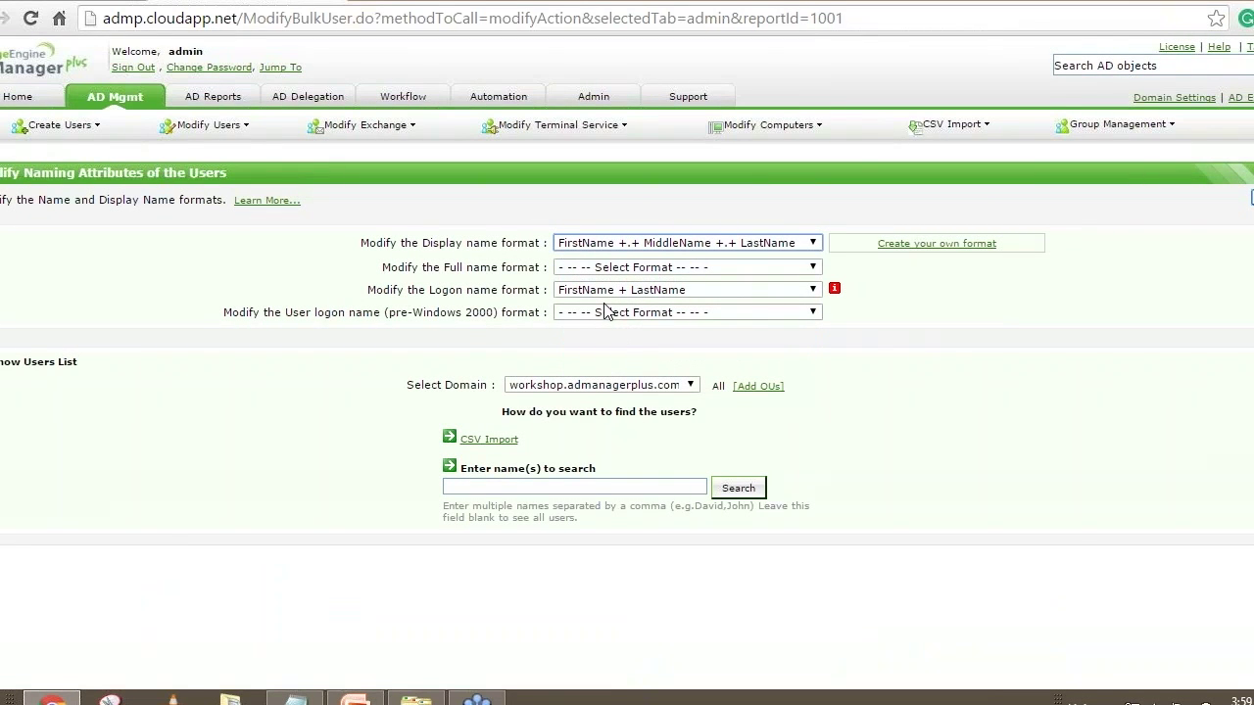
List all 63 domain users, select all then cancel, and return to AD Mgmt without applying
left_click(738, 495)
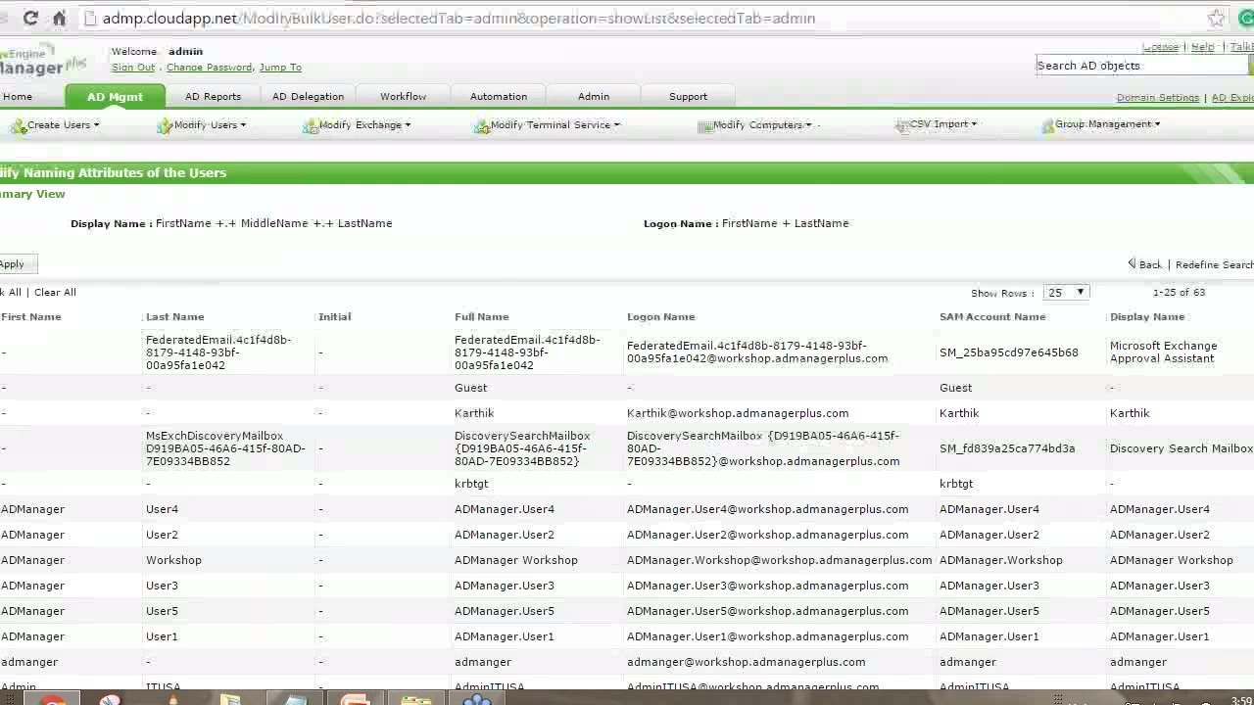
double_click(1199, 291)
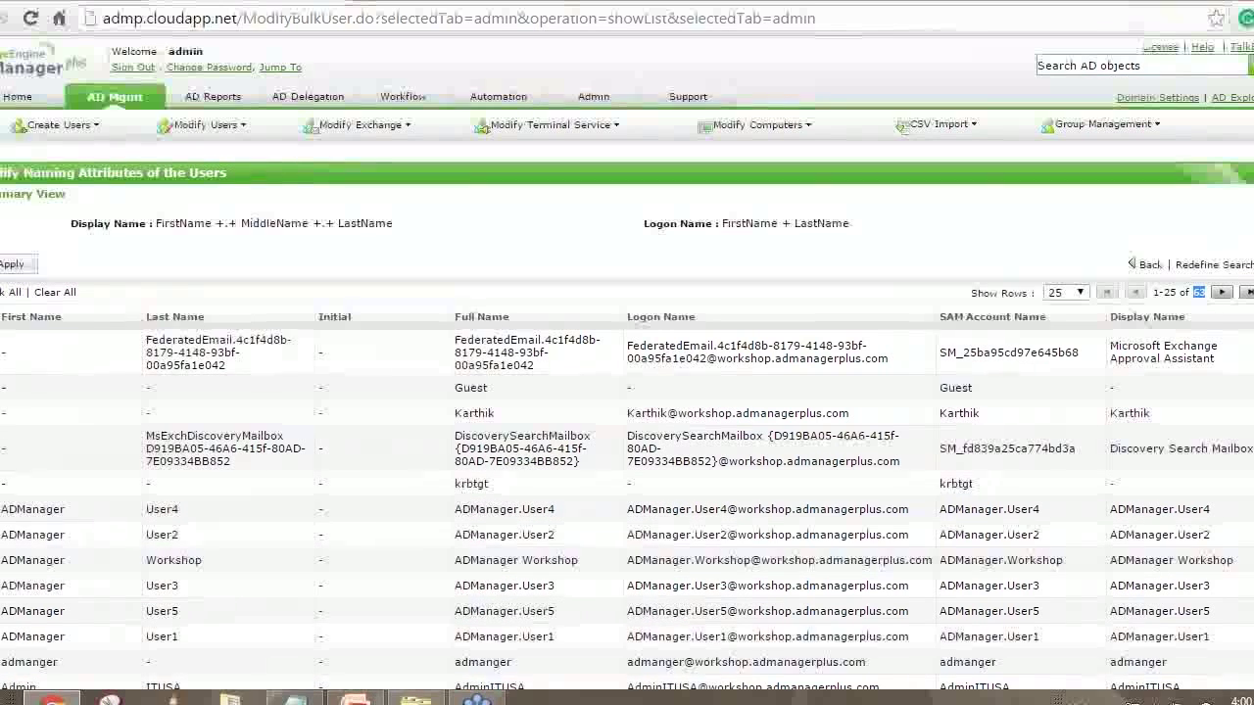
left_click_drag(169, 224, 389, 218)
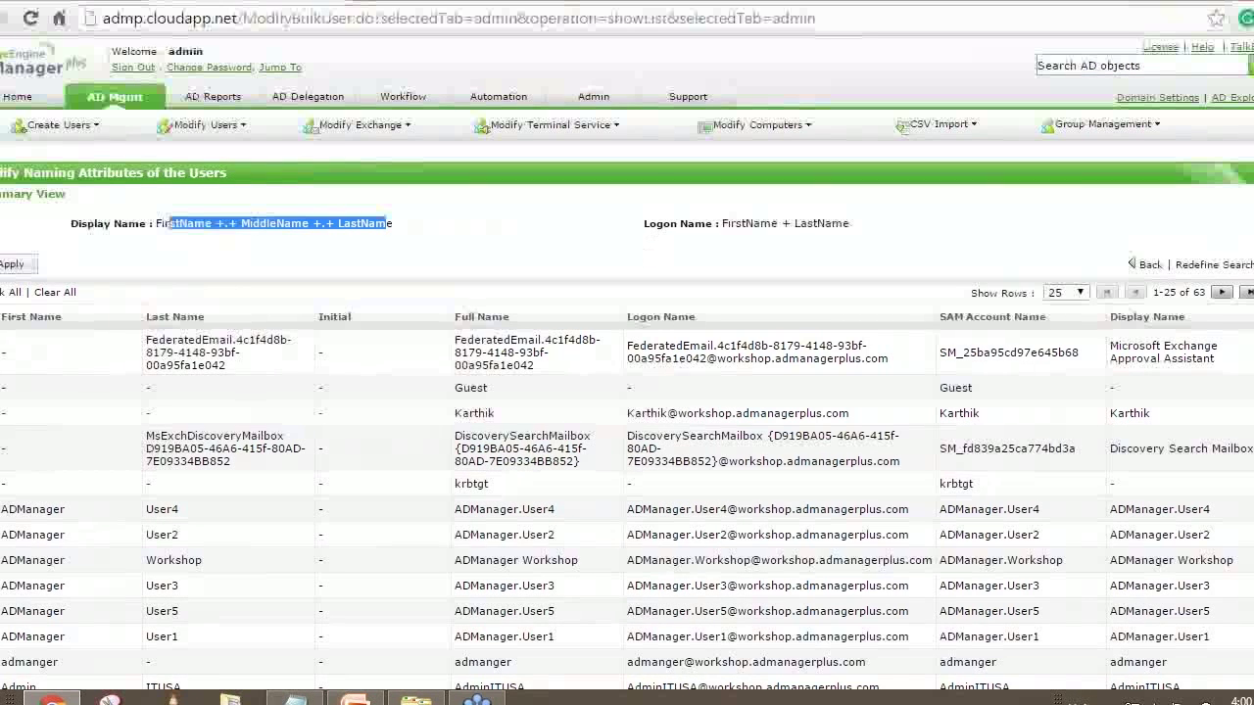
left_click(6, 296)
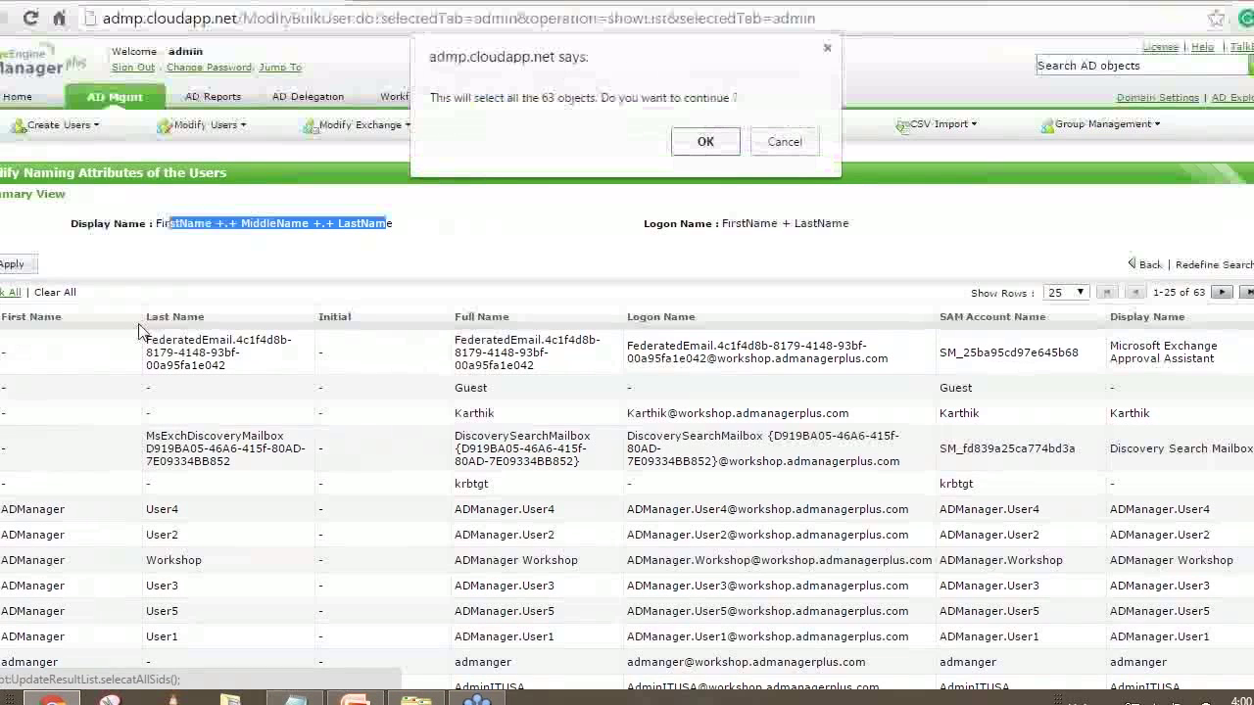
left_click(783, 144)
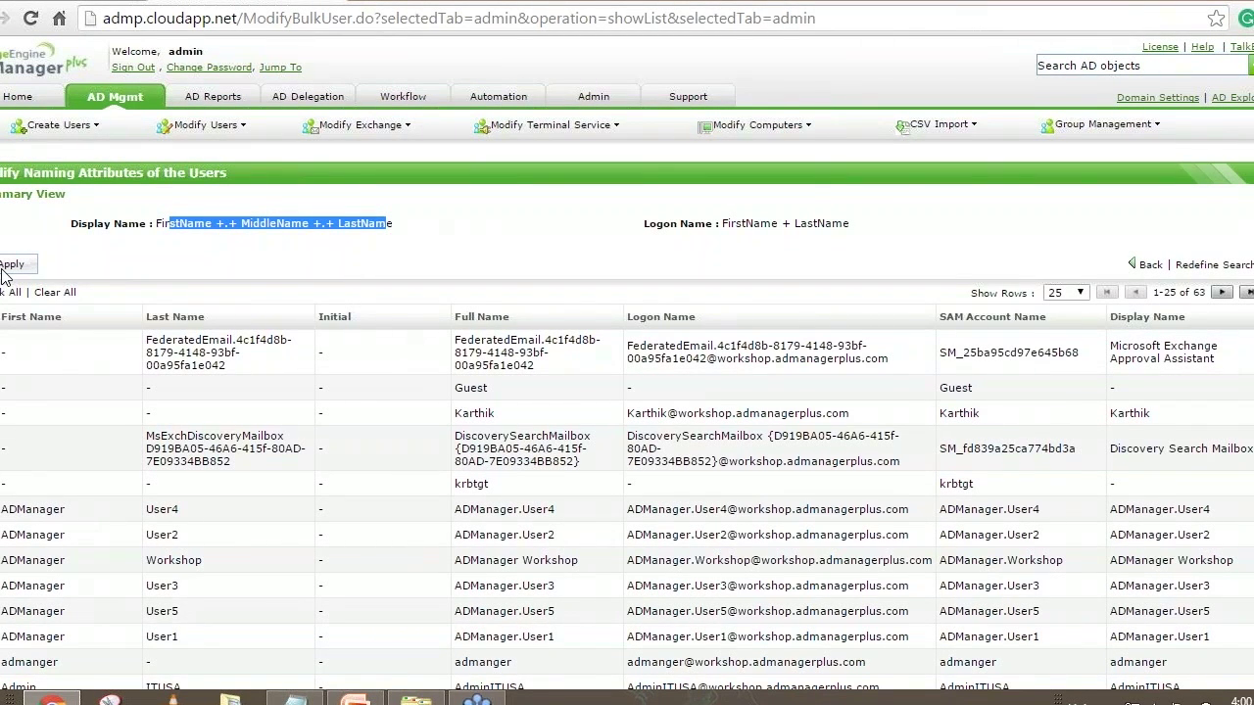
left_click(133, 100)
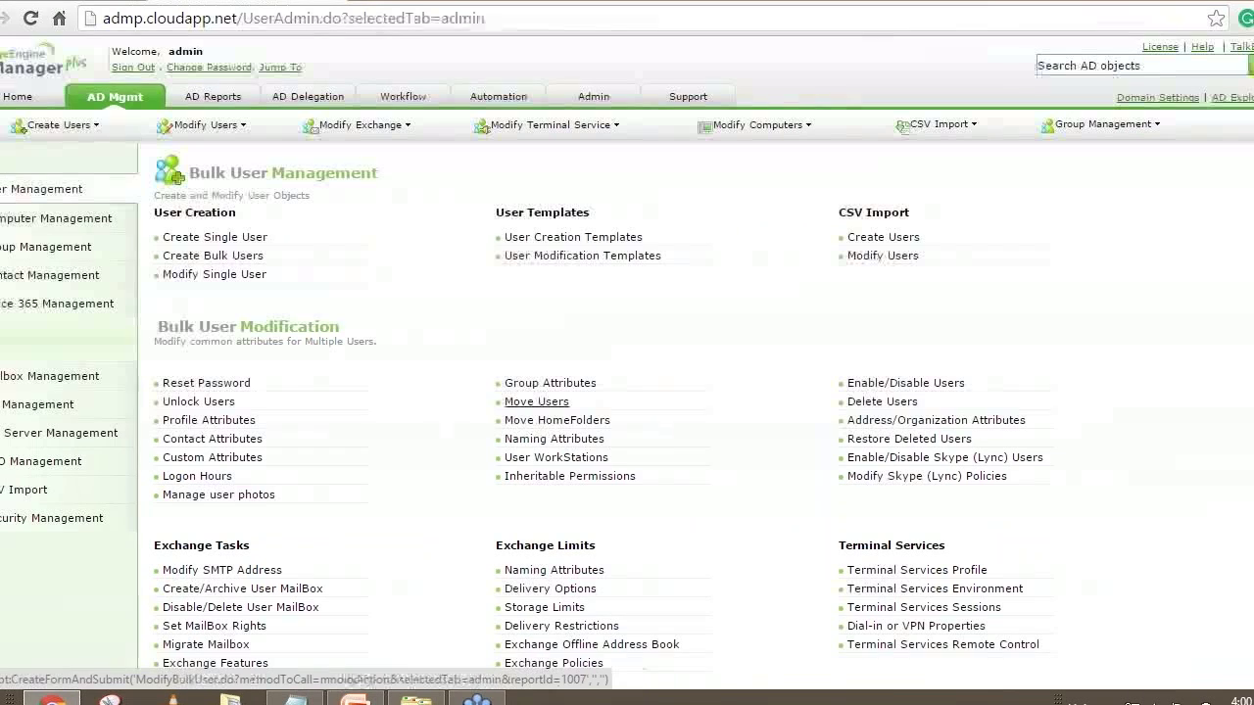
left_click(544, 427)
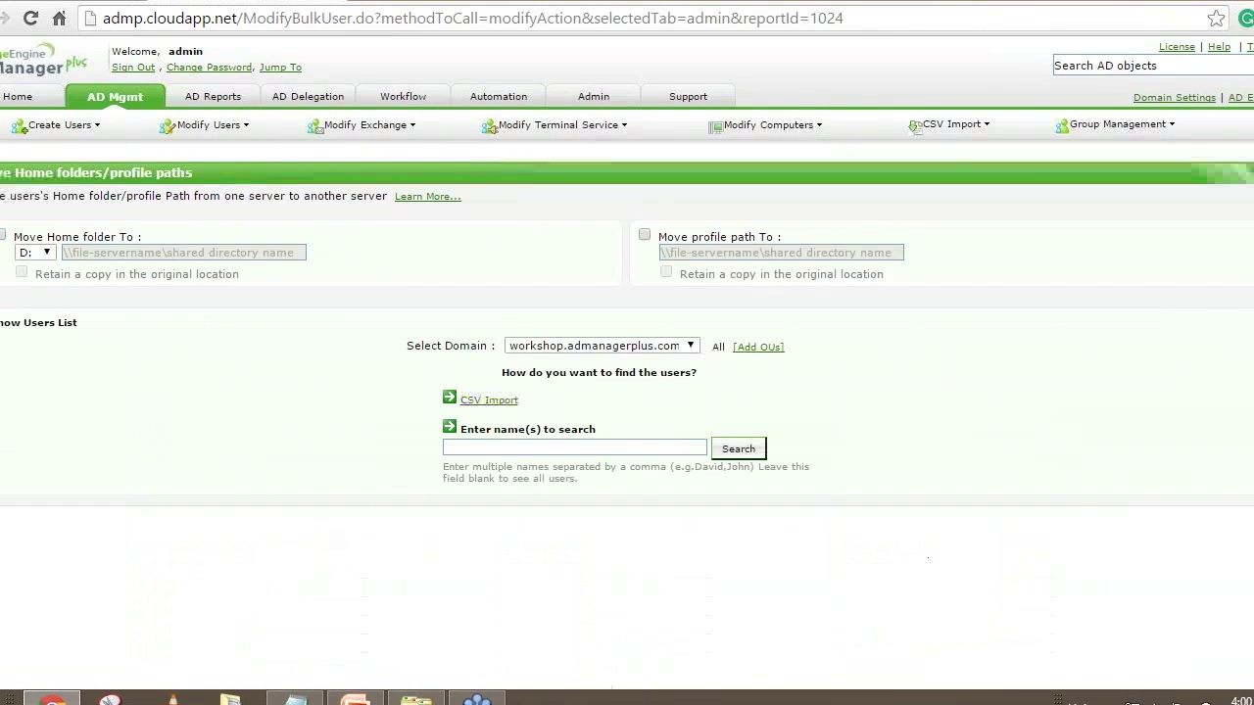
left_click(295, 699)
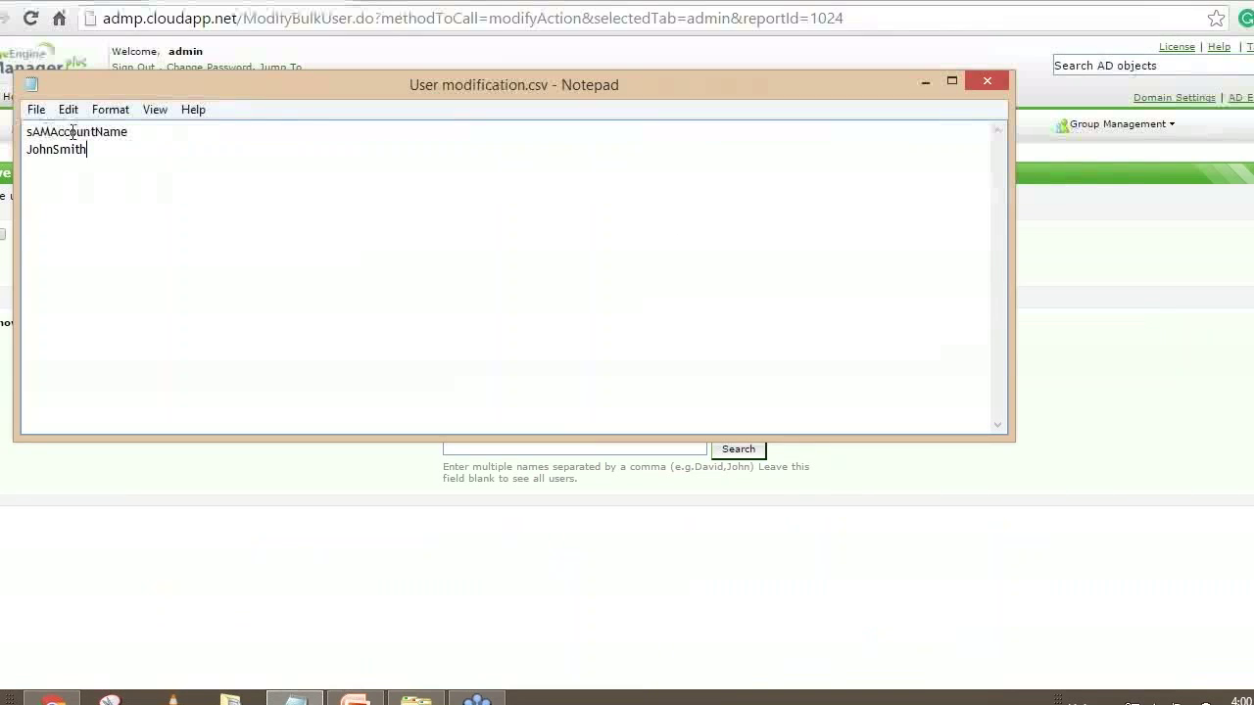
left_click_drag(137, 131, 5, 131)
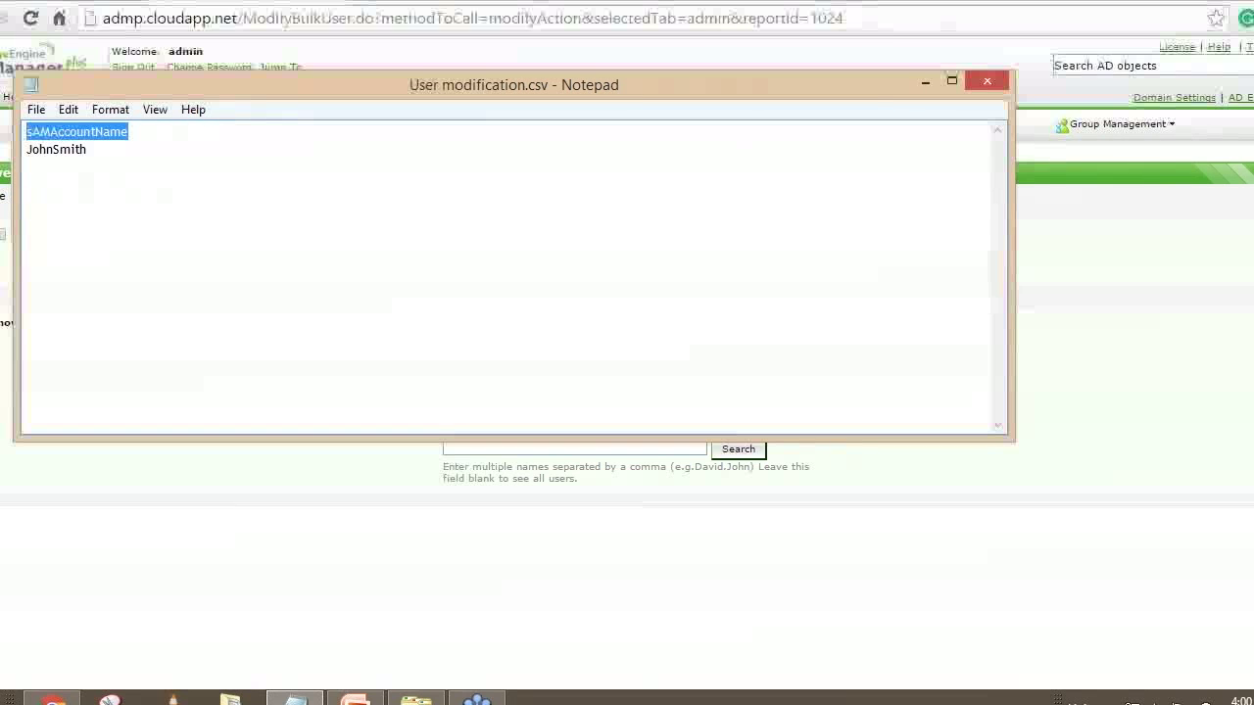
left_click(925, 81)
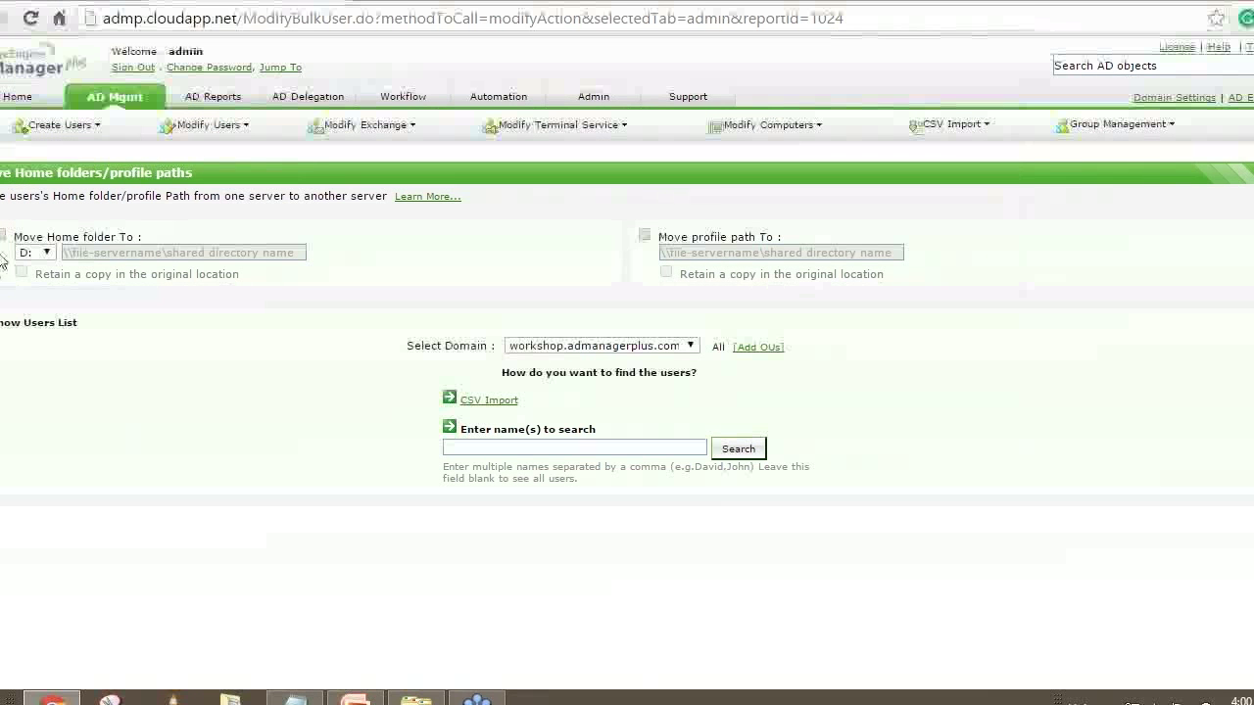
left_click(63, 240)
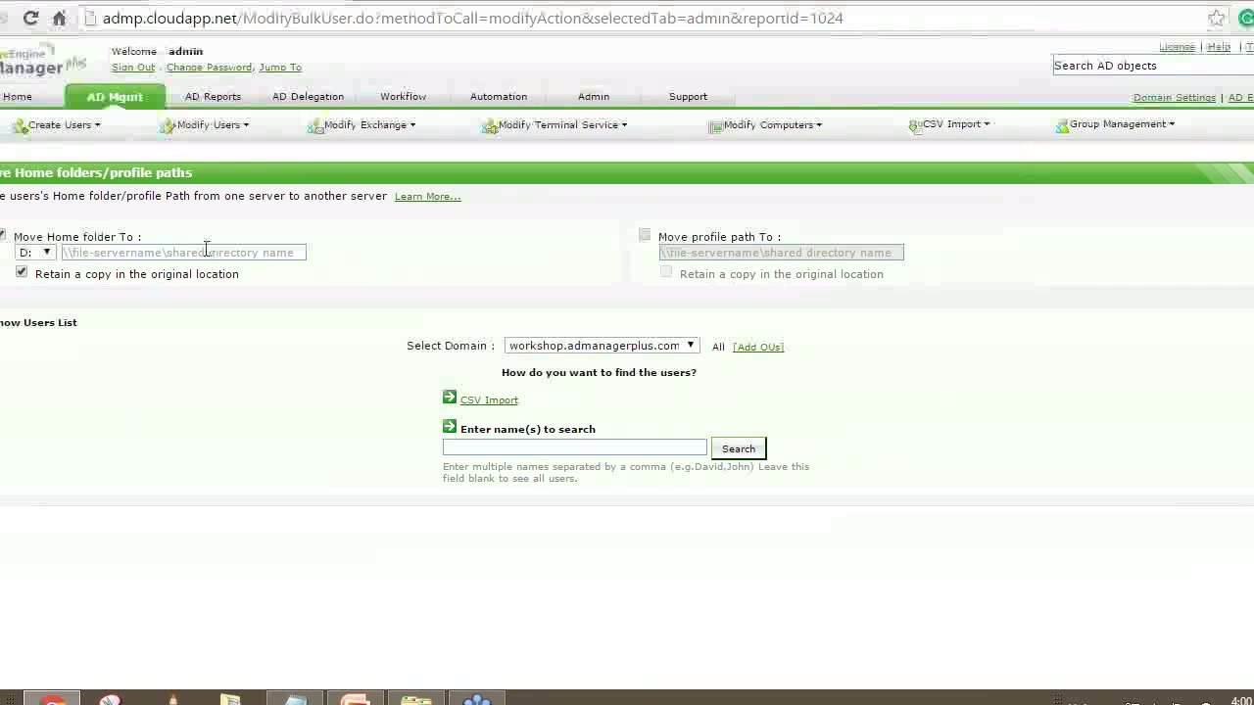
left_click(644, 235)
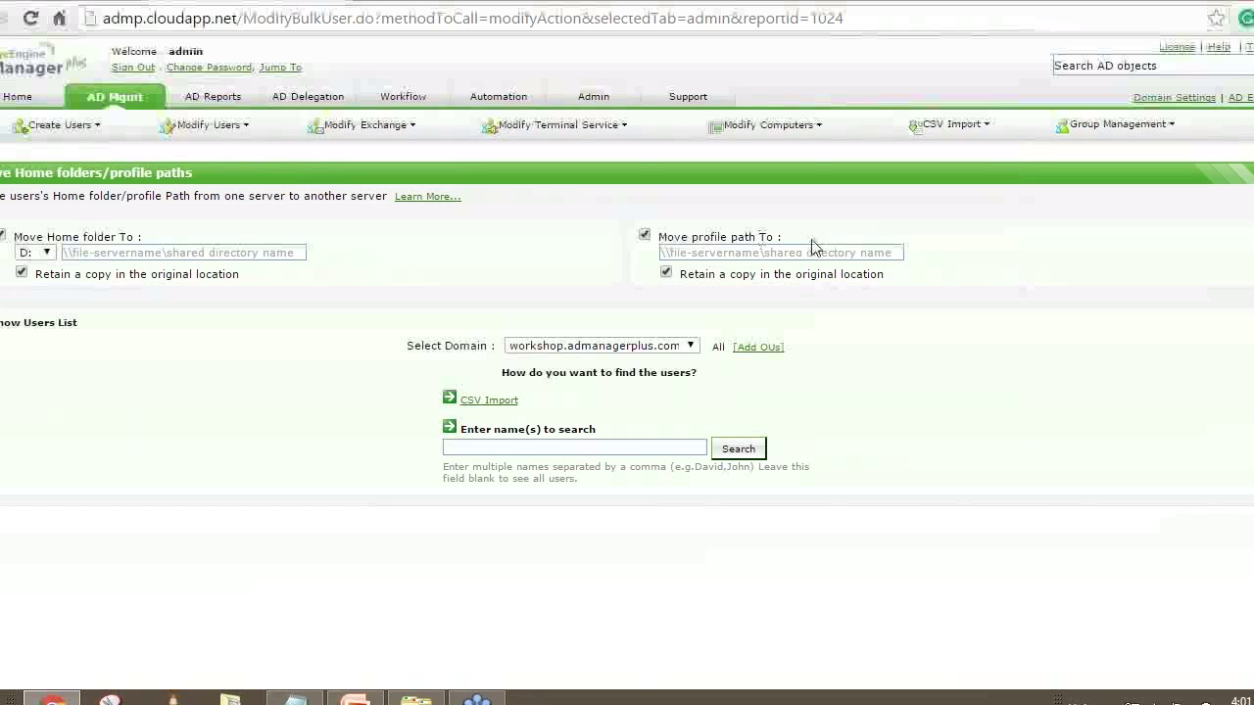
left_click(835, 251)
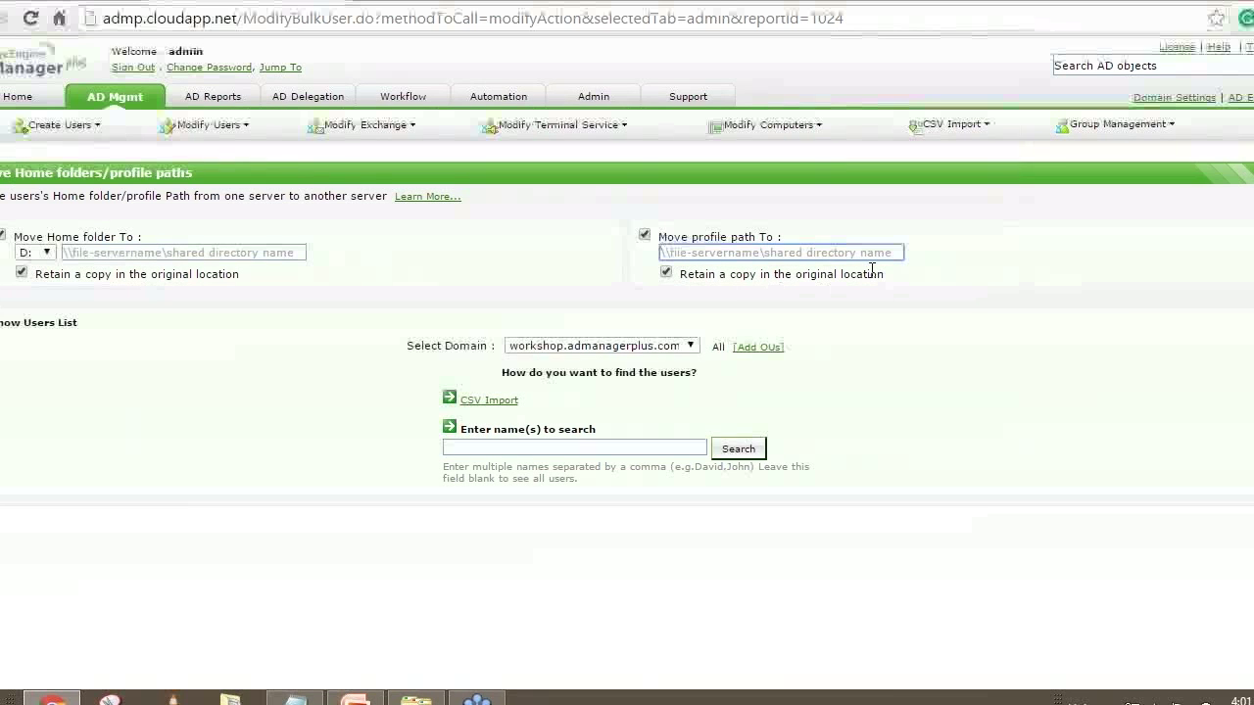
left_click(496, 402)
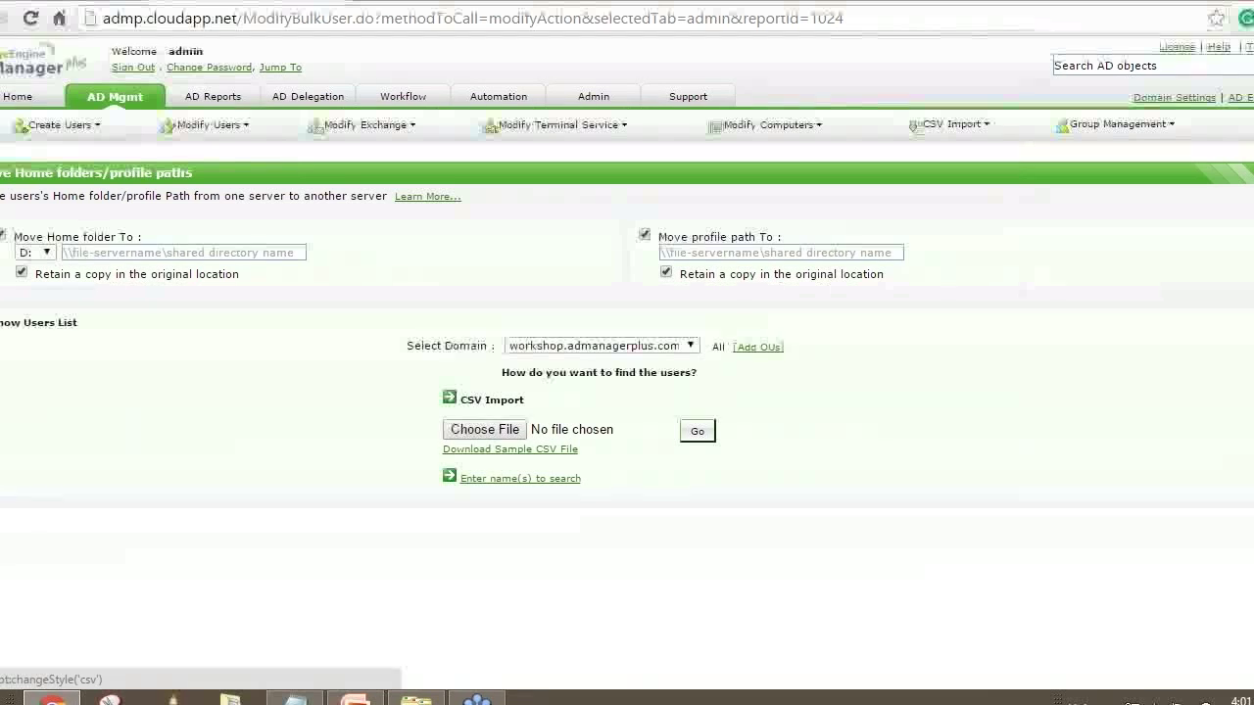
left_click(696, 436)
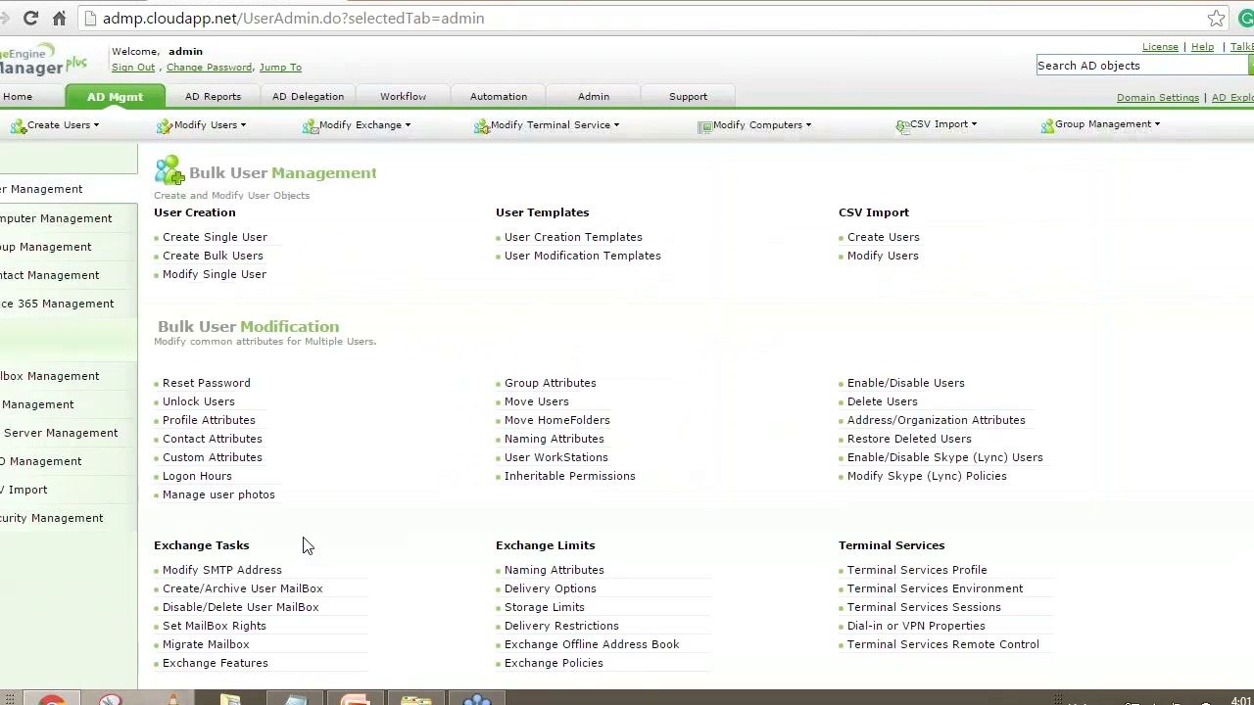
Scroll to Exchange Tasks and open Migrate Mailbox
scroll(303, 546, "down", 1)
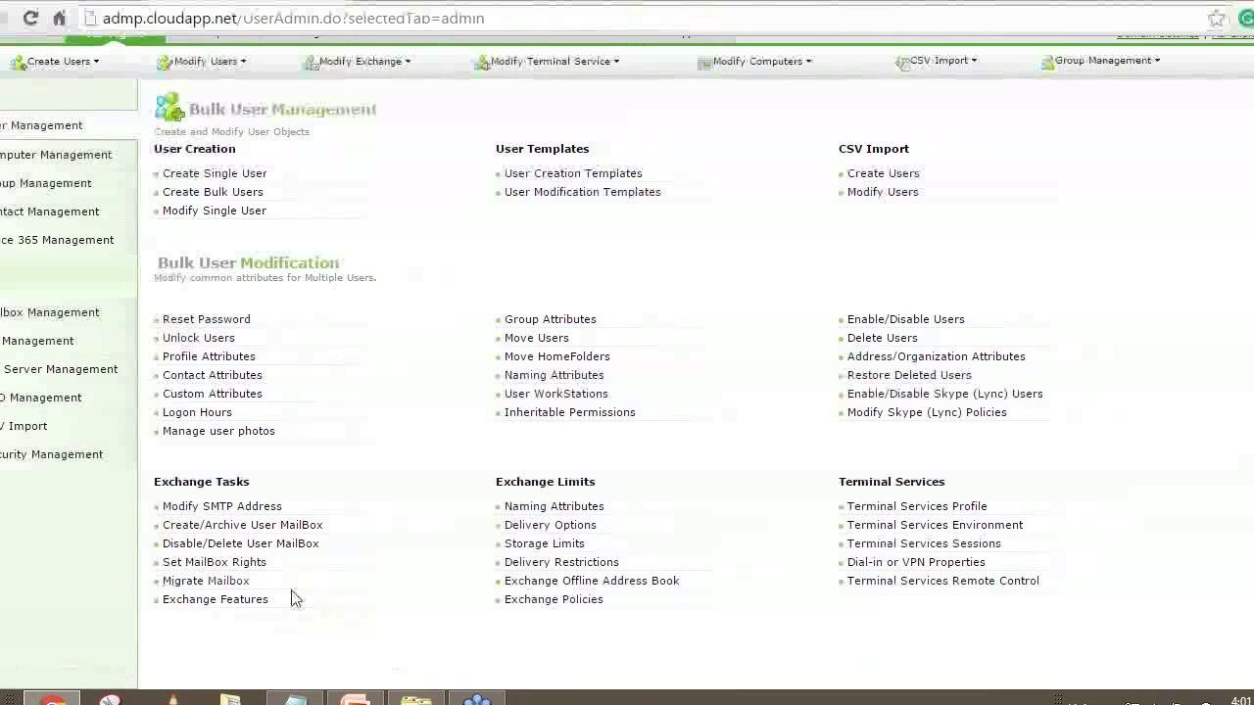
left_click(204, 581)
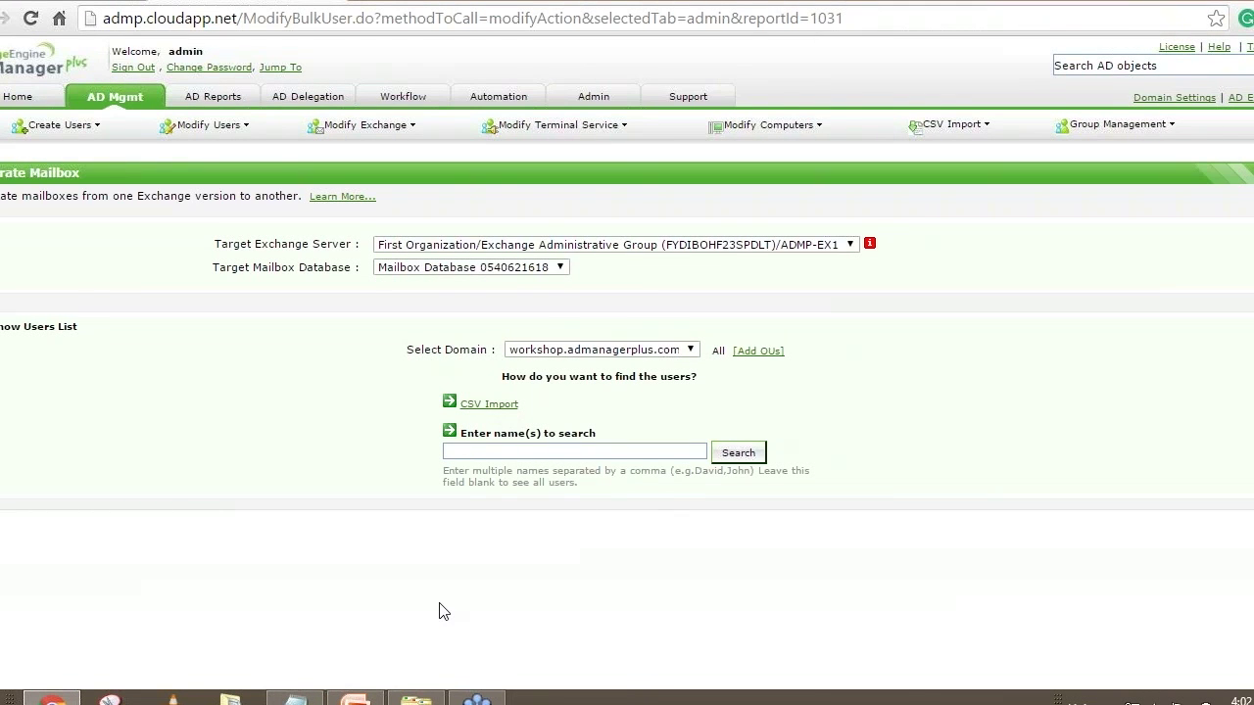
Show the sAMAccountName header in User modification.csv, minimize Notepad, and return to AD Mgmt
left_click(294, 699)
left_click(180, 246)
left_click_drag(131, 136, 23, 131)
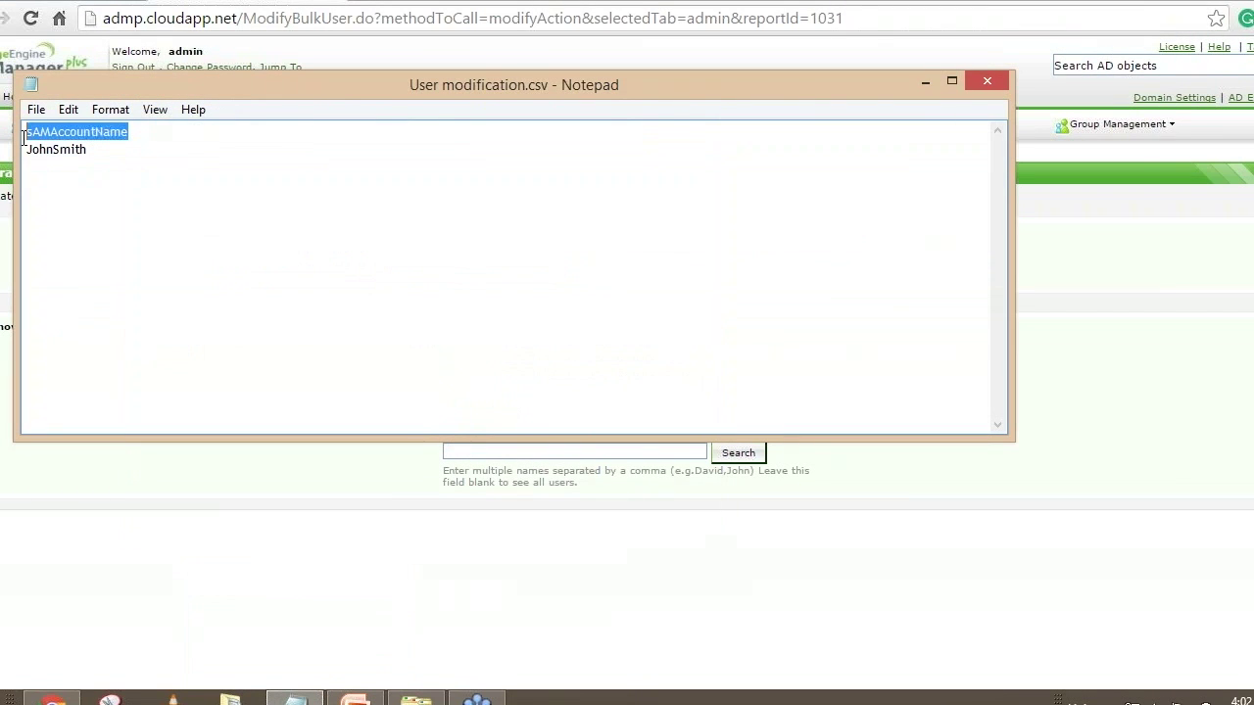
left_click(132, 133)
left_click_drag(132, 133, 28, 133)
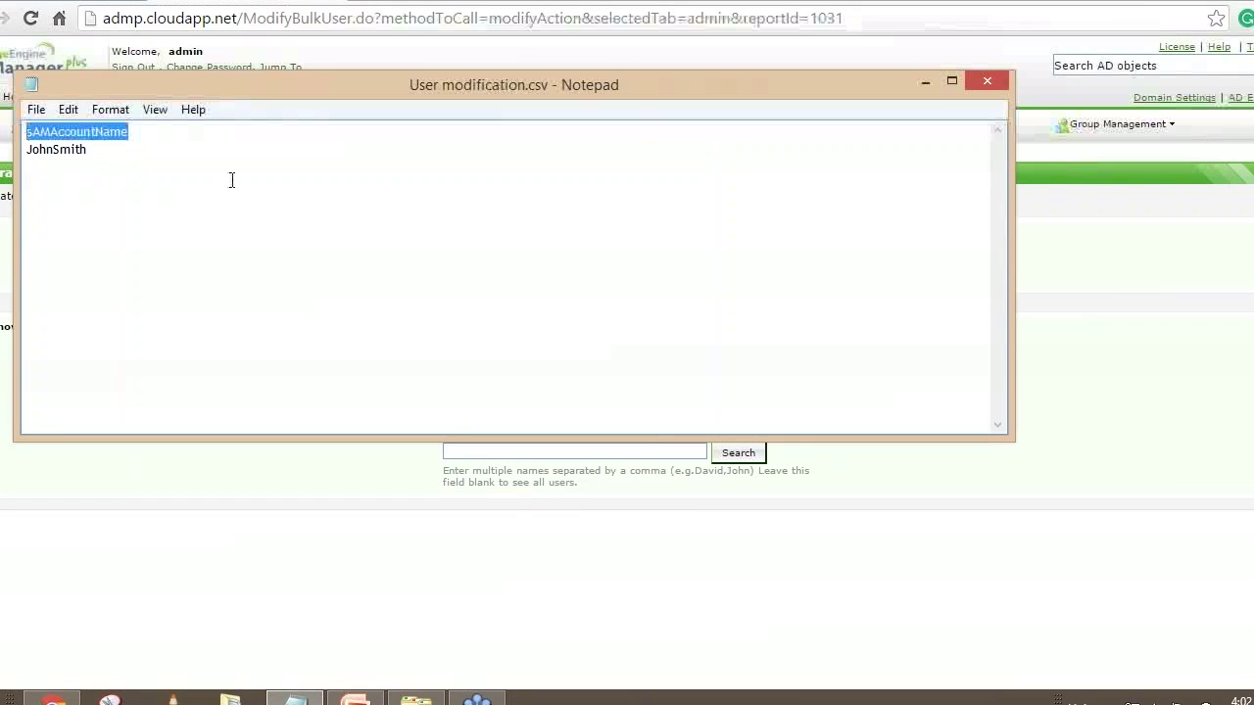
left_click(926, 81)
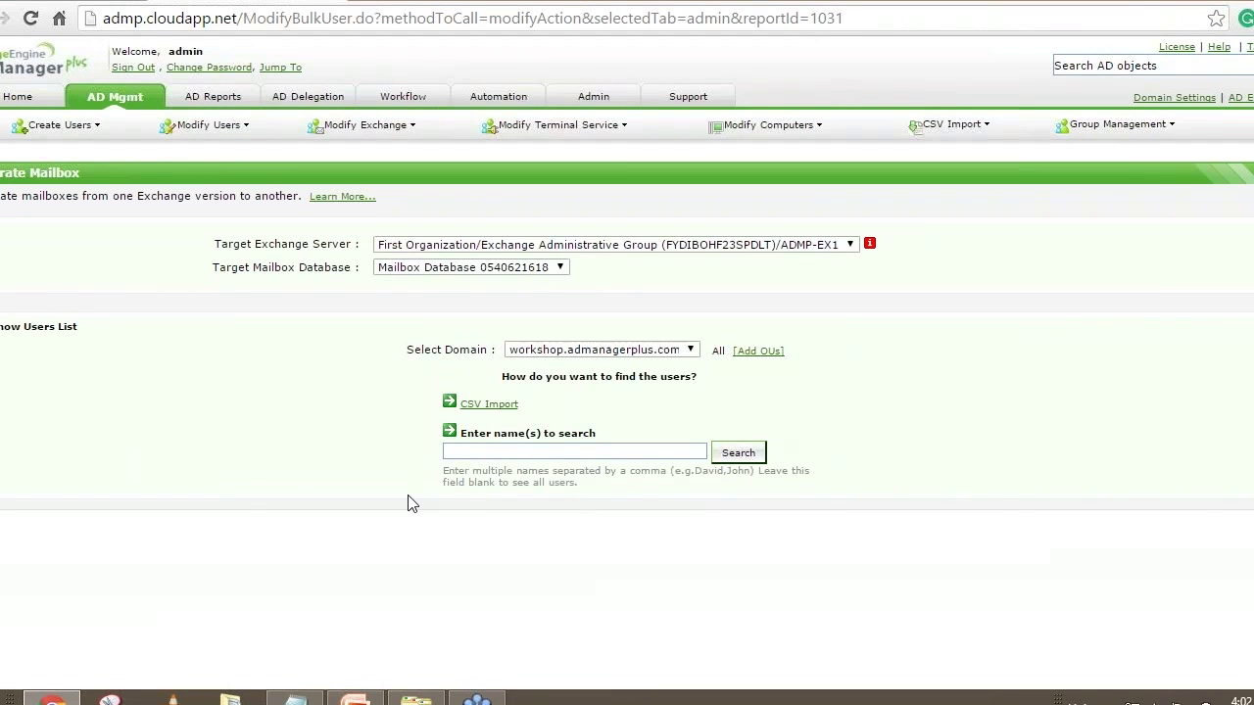
left_click(137, 102)
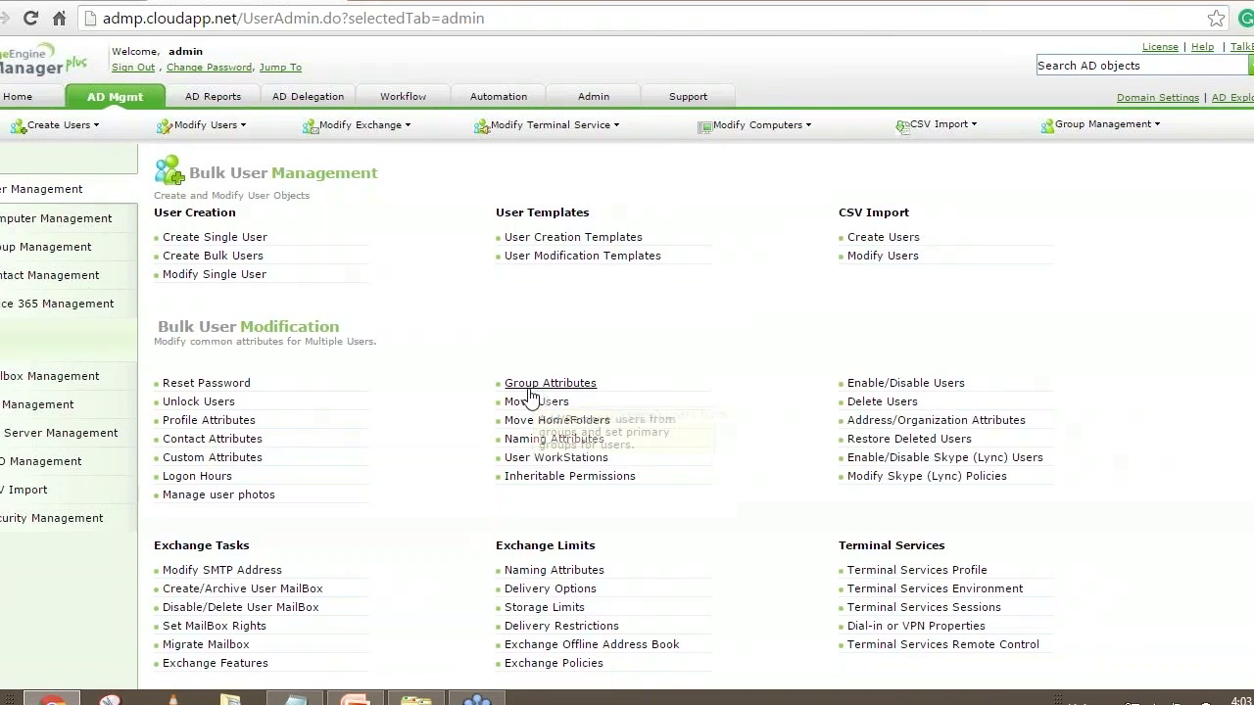
Open Group Attributes, tick Clear all Group Memberships, and return to the AD Mgmt overview
left_click(535, 386)
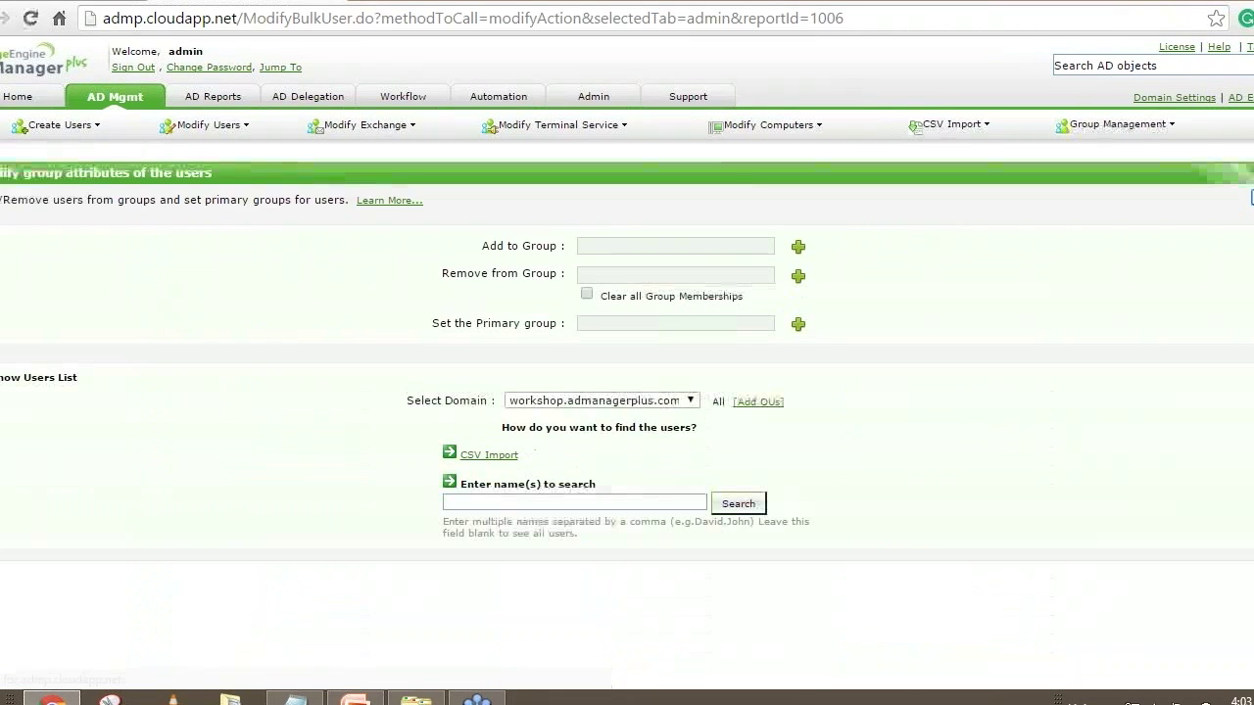
left_click_drag(491, 273, 555, 276)
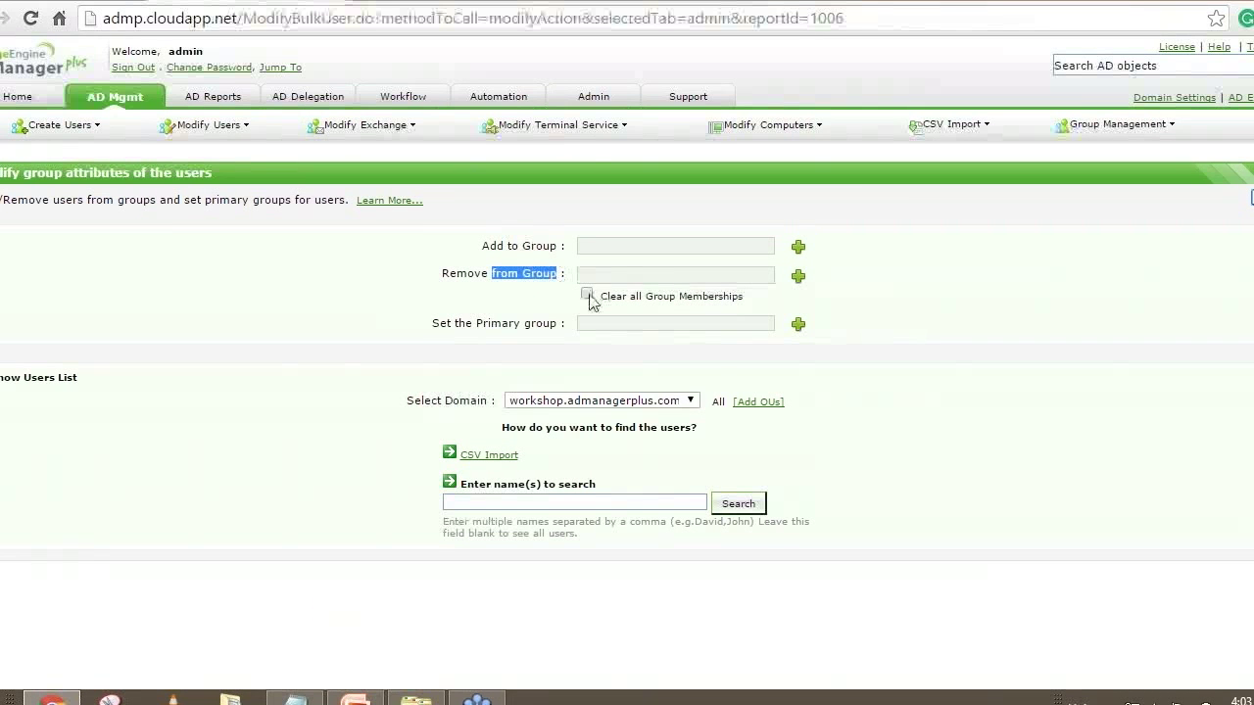
left_click(588, 295)
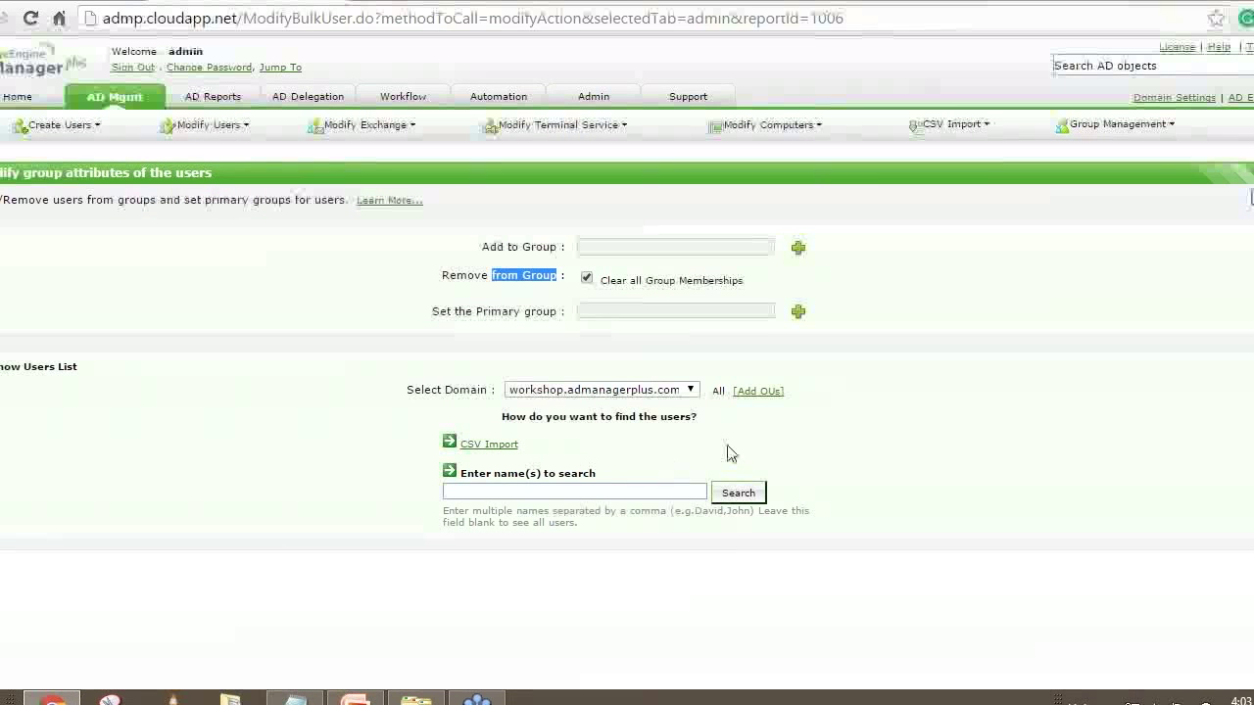
left_click_drag(629, 280, 808, 286)
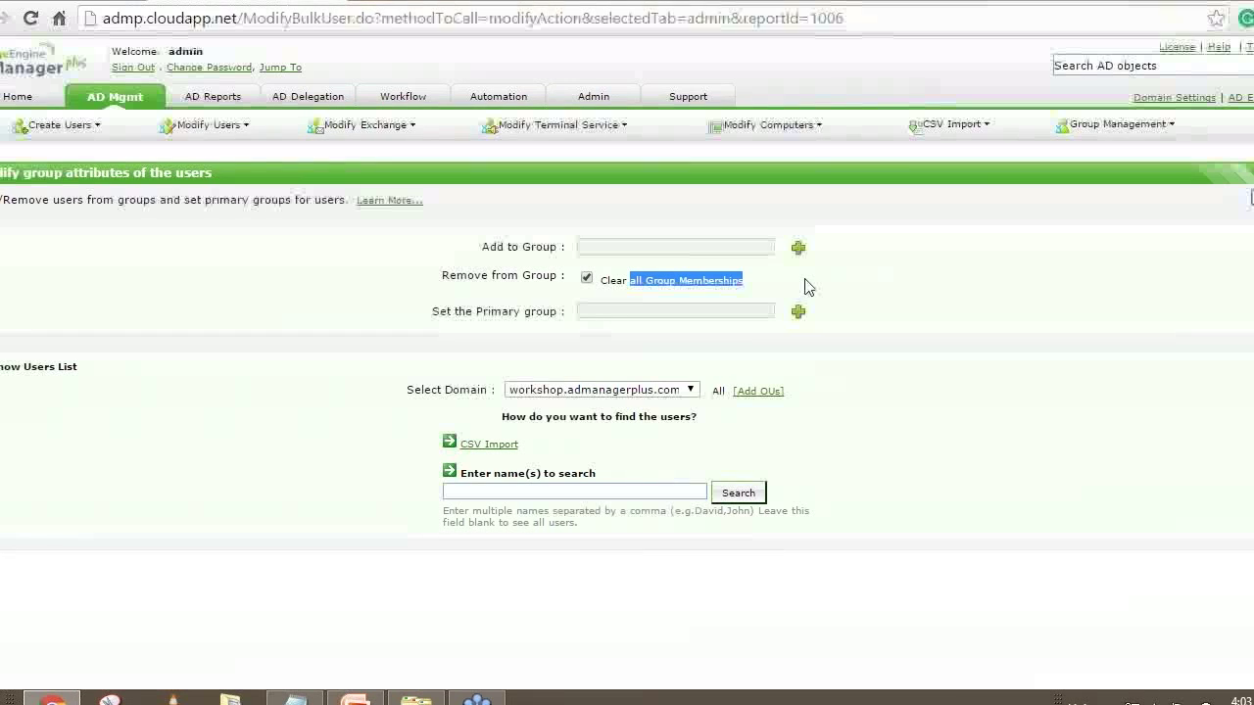
left_click(122, 102)
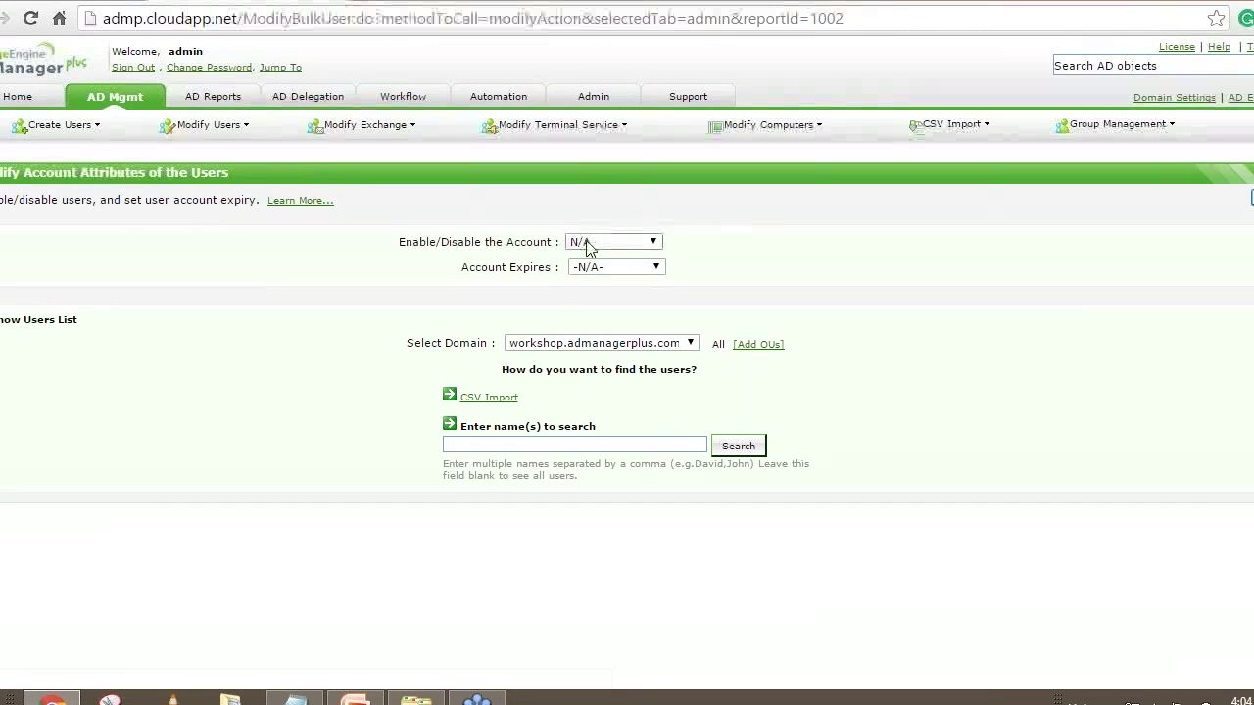
Choose Disable for the user accounts, then return to the AD Mgmt overview
left_click(588, 245)
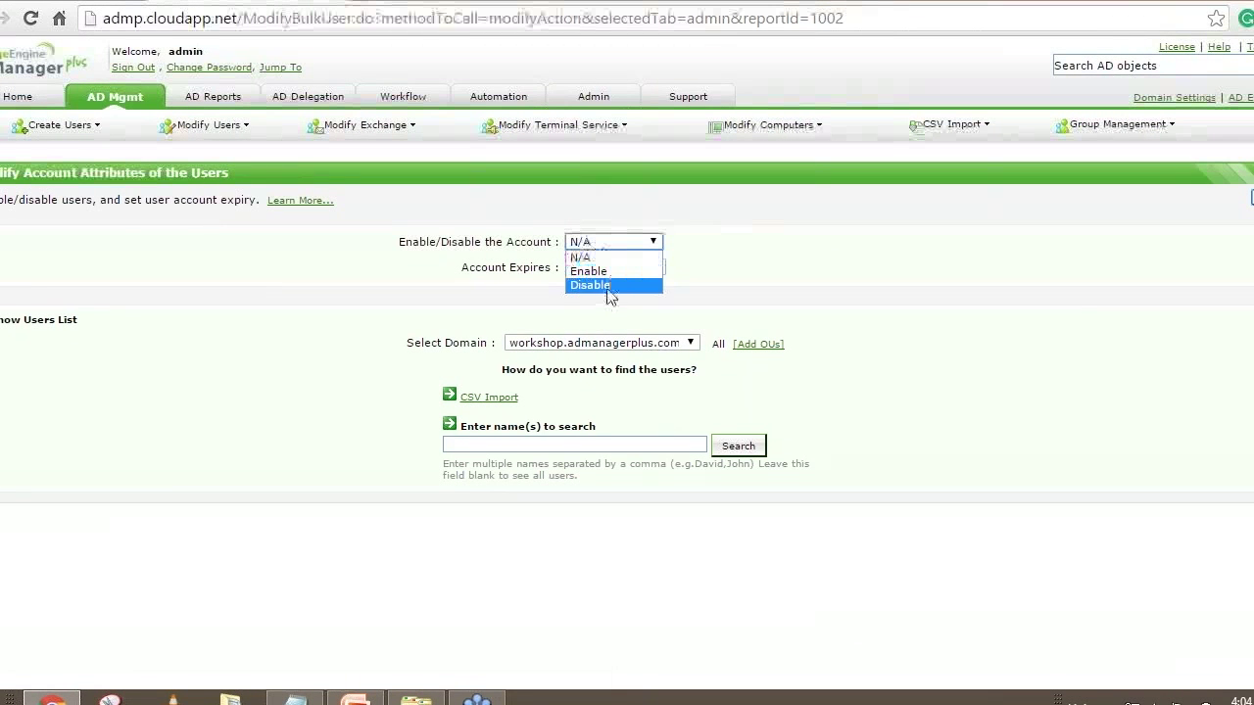
left_click(610, 286)
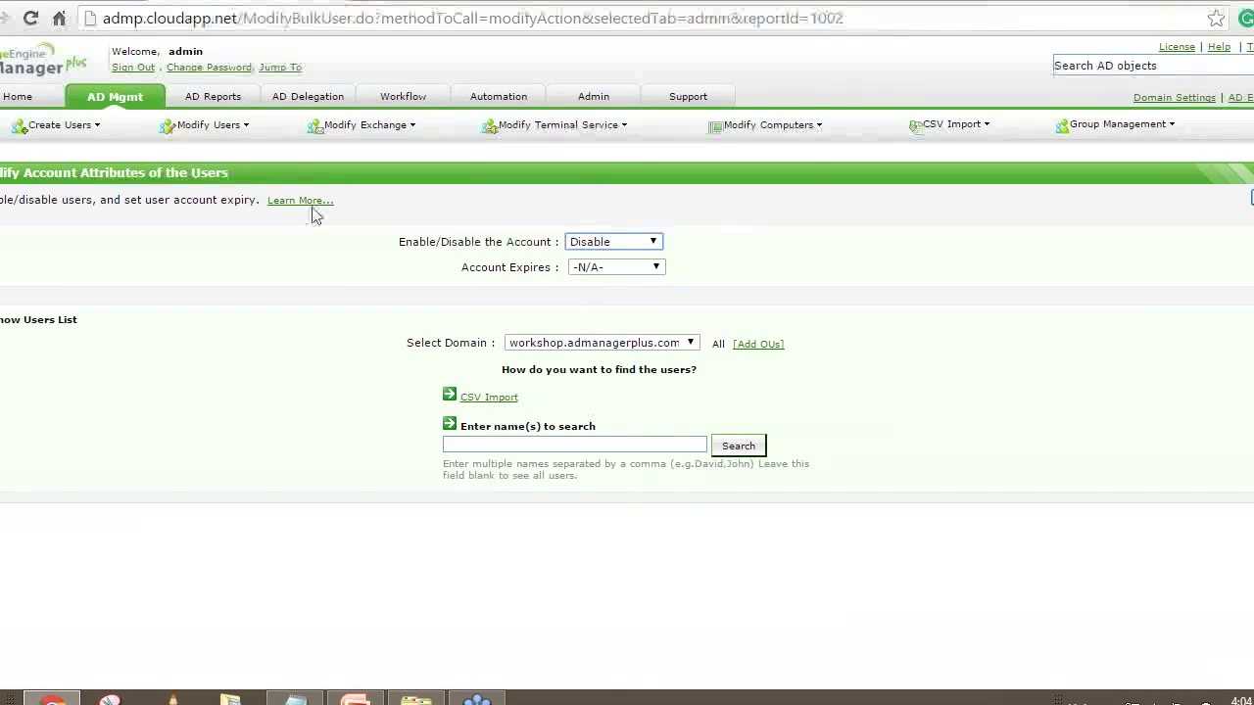
left_click(116, 97)
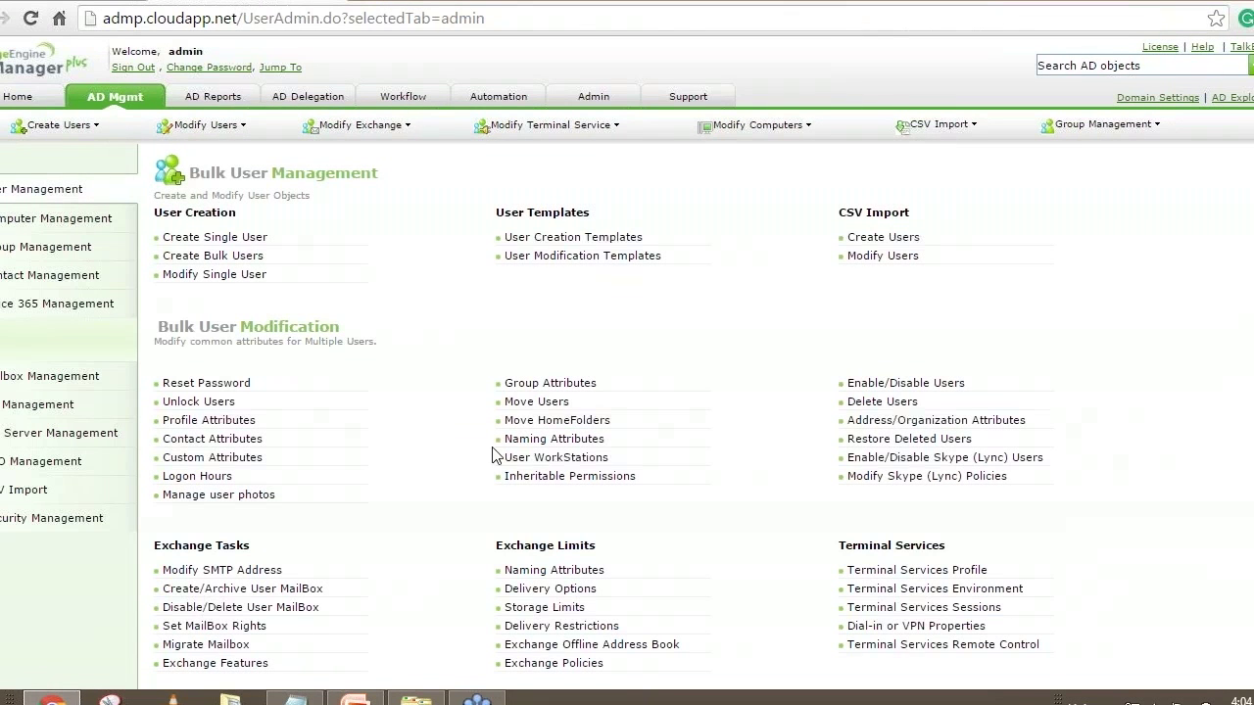
left_click(883, 409)
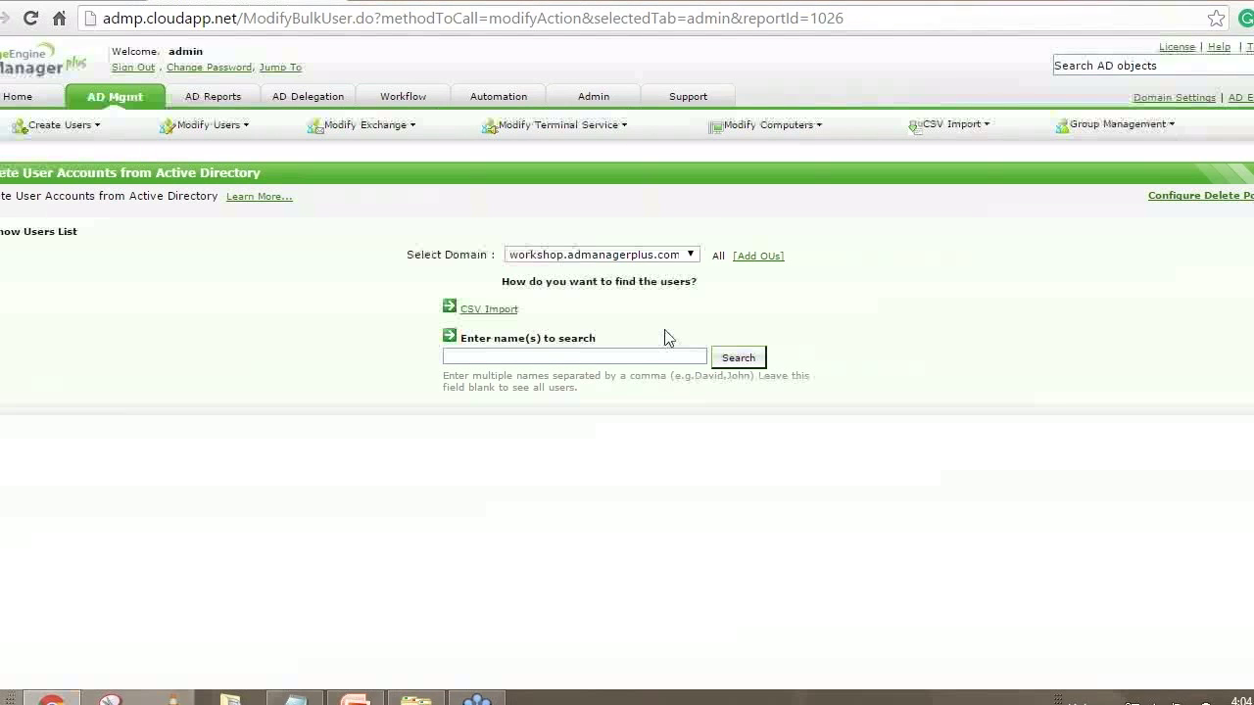
left_click(113, 100)
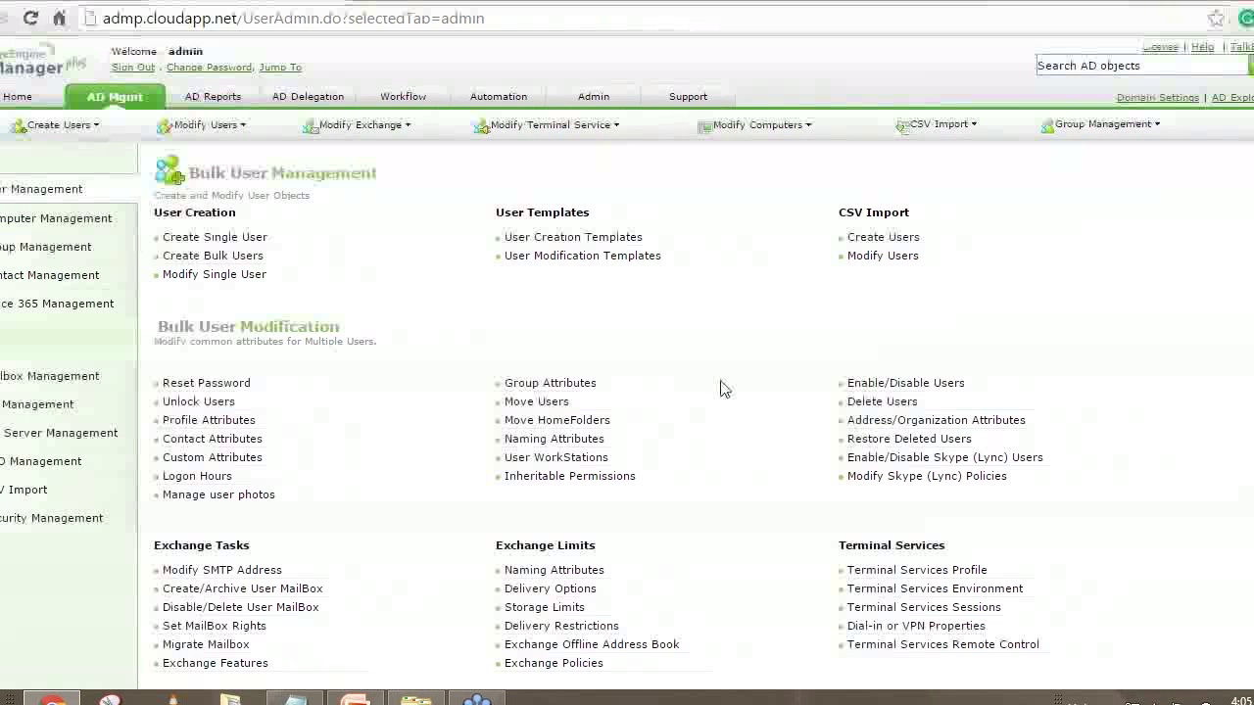
left_click(911, 442)
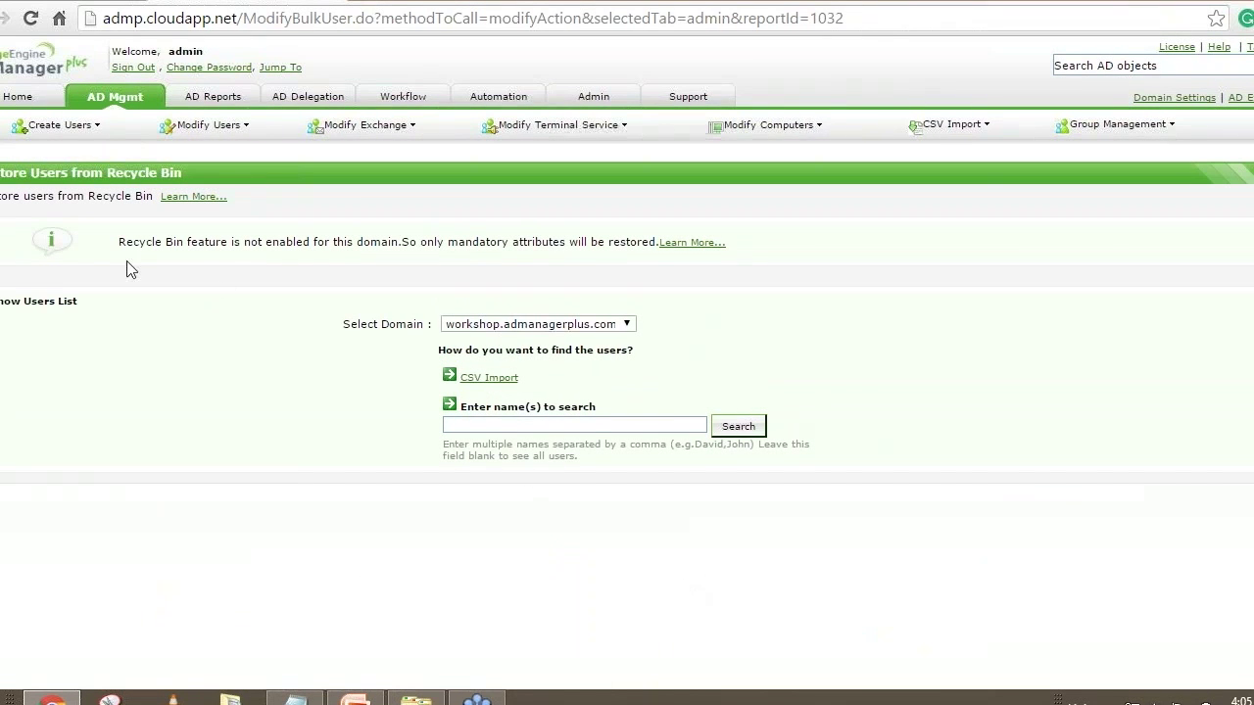
left_click_drag(118, 247, 653, 244)
left_click(725, 292)
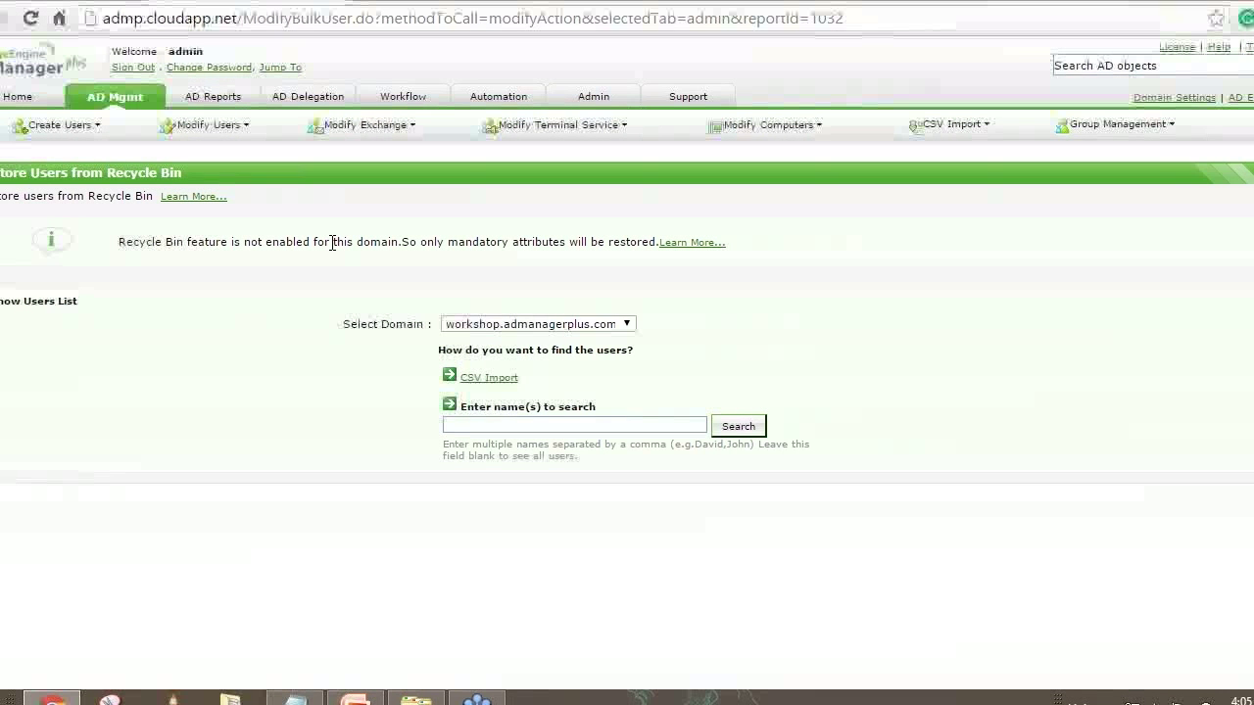
left_click_drag(447, 242, 615, 246)
left_click(616, 247)
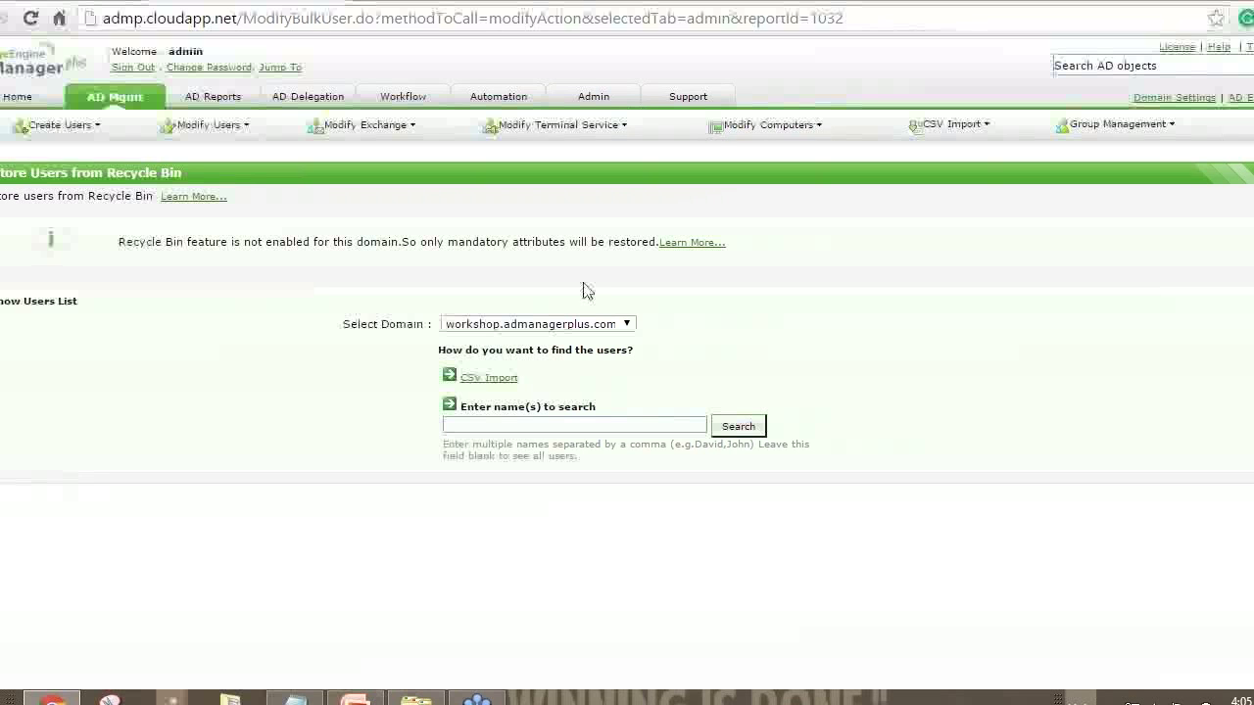
left_click_drag(166, 242, 233, 242)
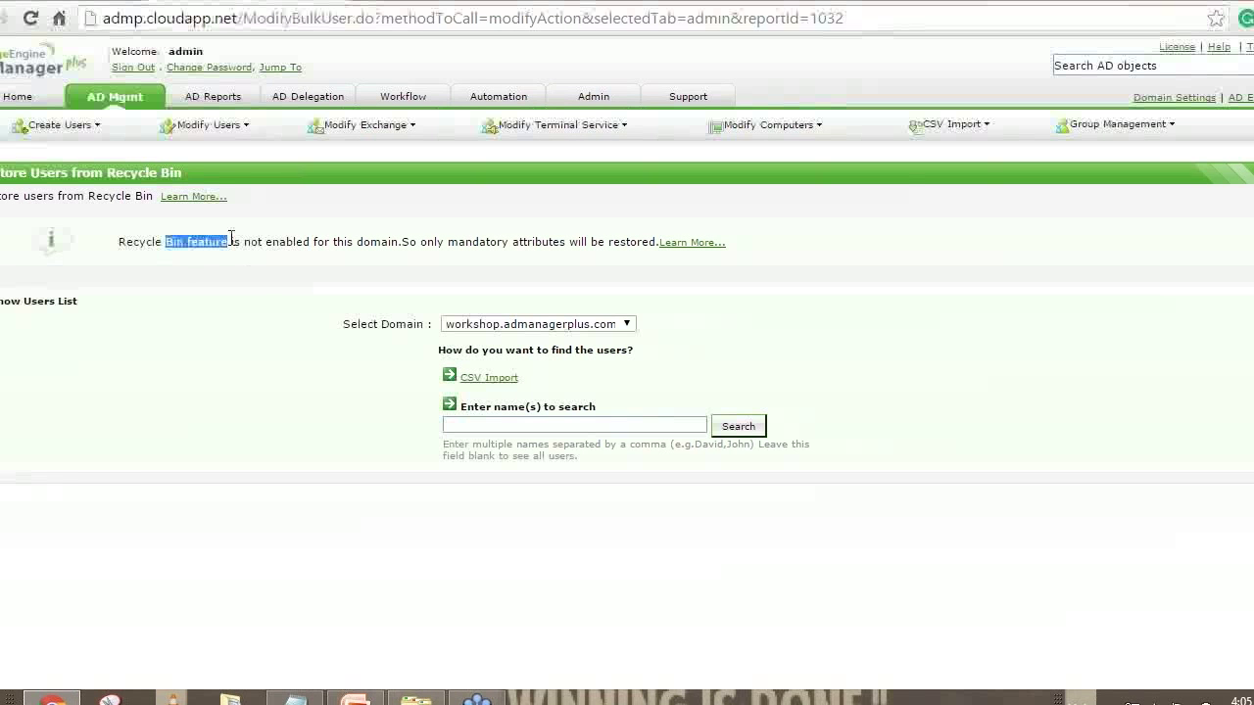
left_click(210, 280)
left_click_drag(140, 245, 189, 245)
left_click(190, 245)
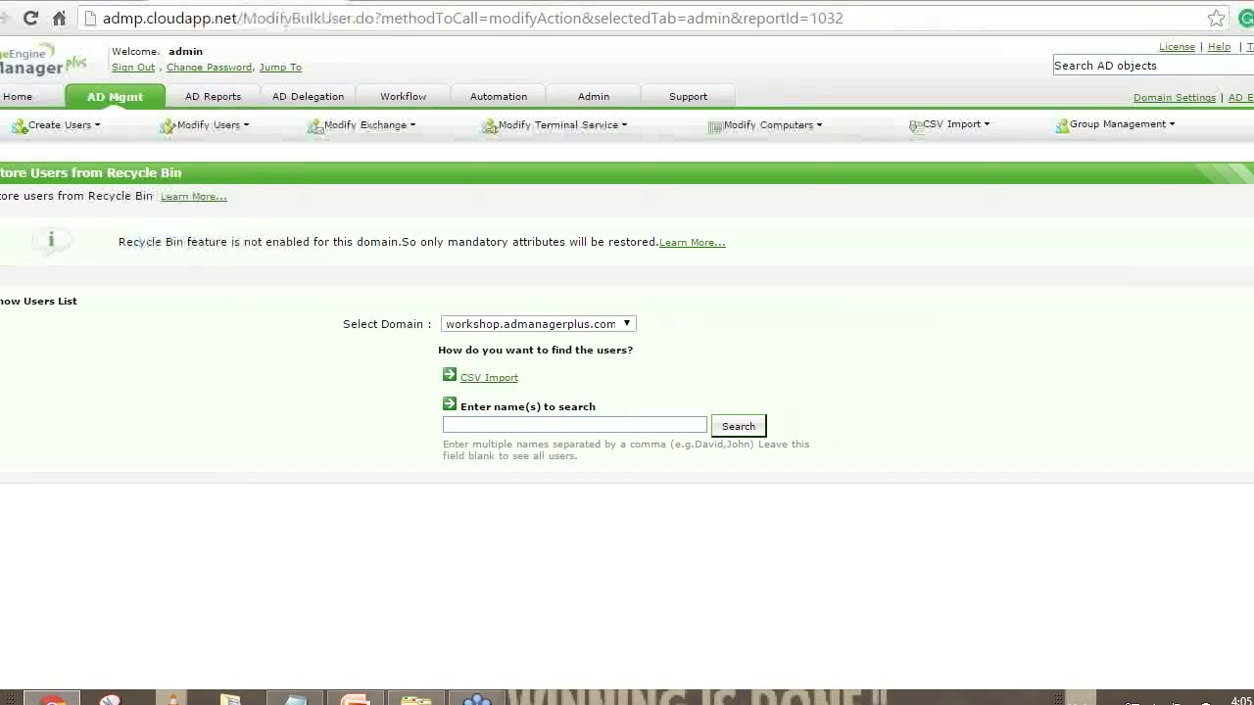
left_click(123, 97)
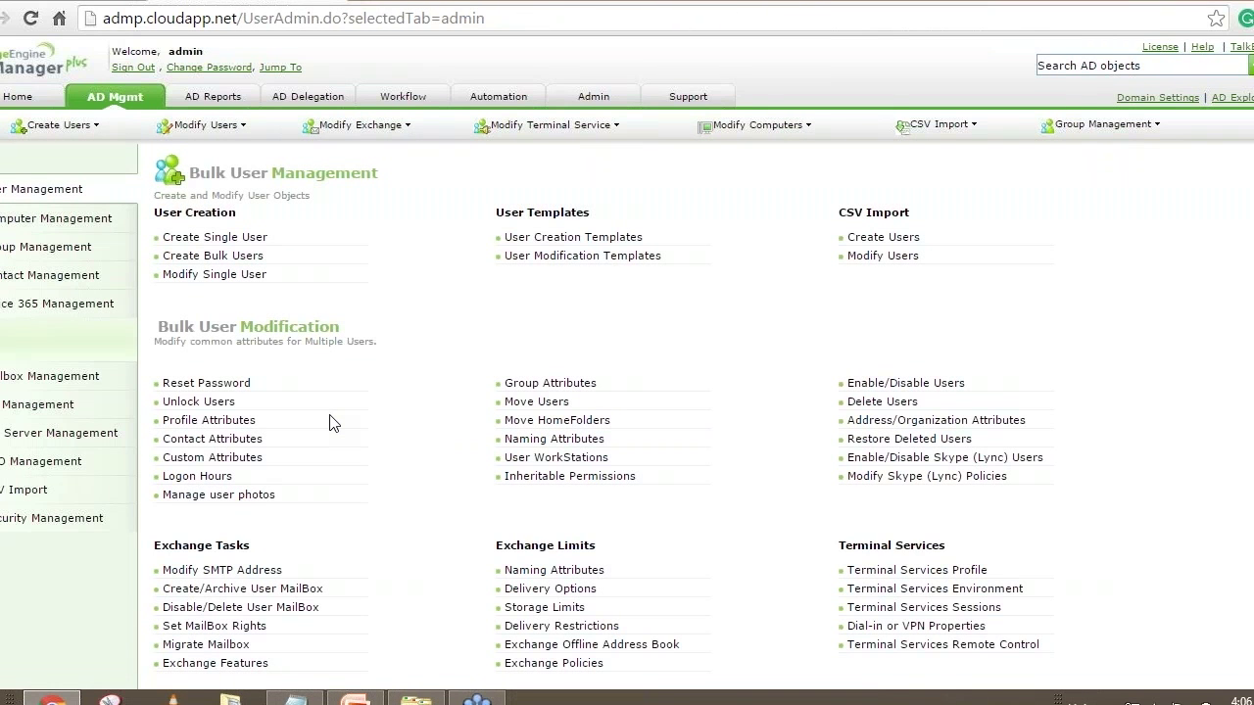
Start a new user modification template, ModifyUserTemplate1, for workshop.admanagerplus.com
left_click(558, 257)
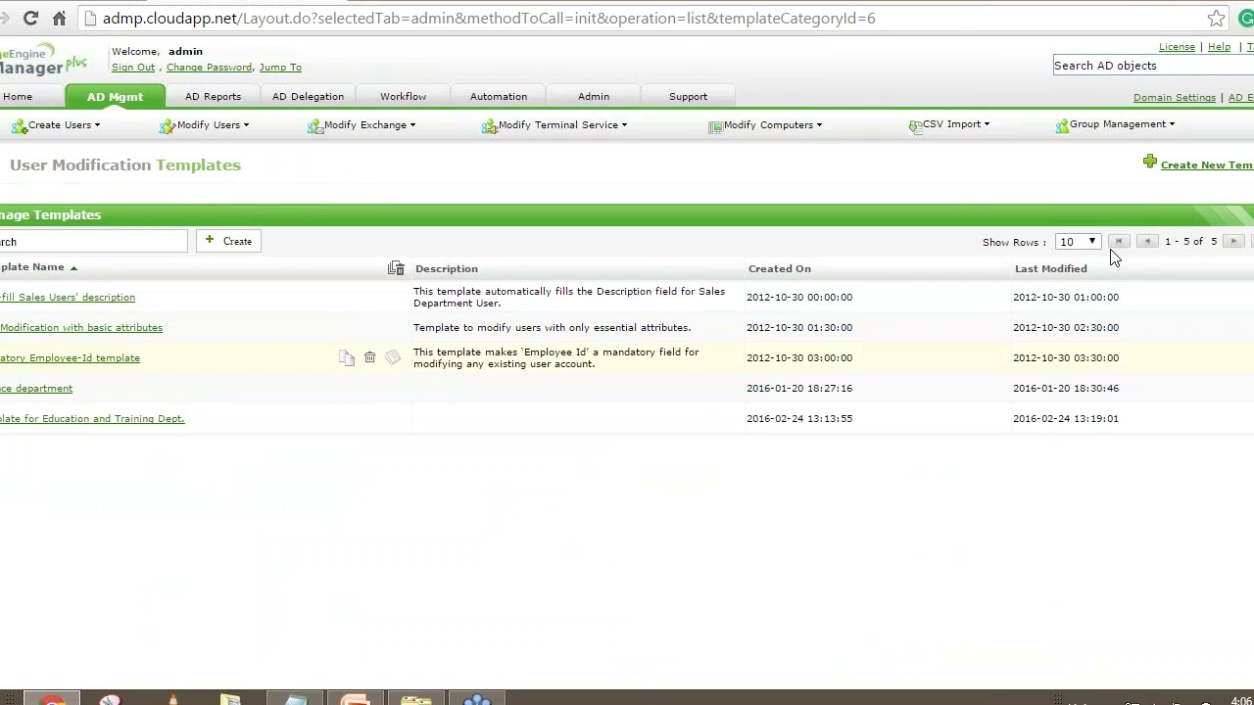
left_click(1145, 165)
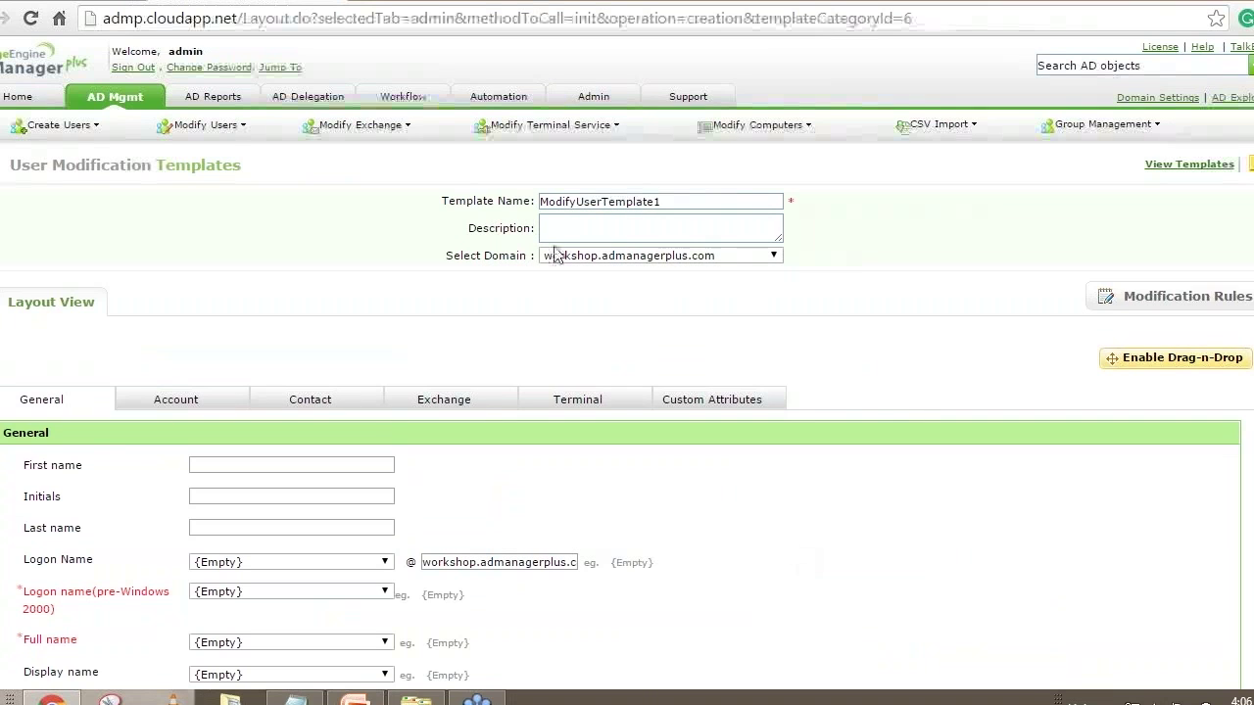
Replace the default template name with 'IT Dept Template'
double_click(673, 201)
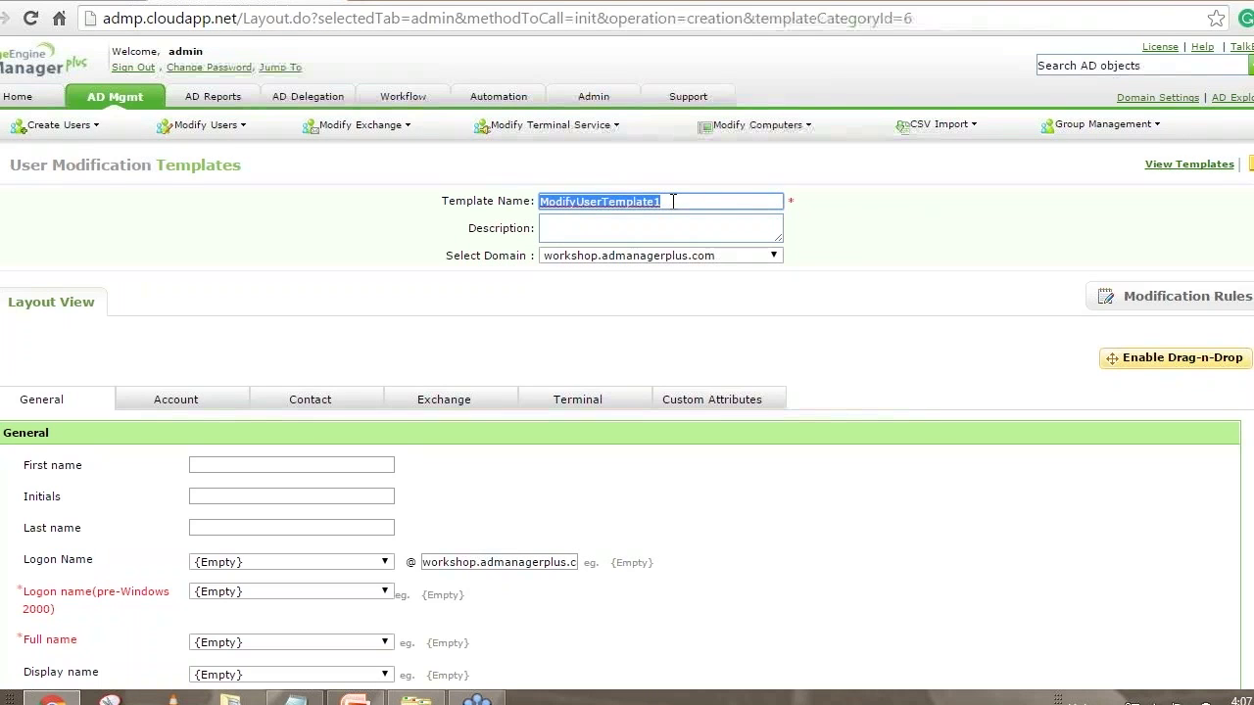
type("IT")
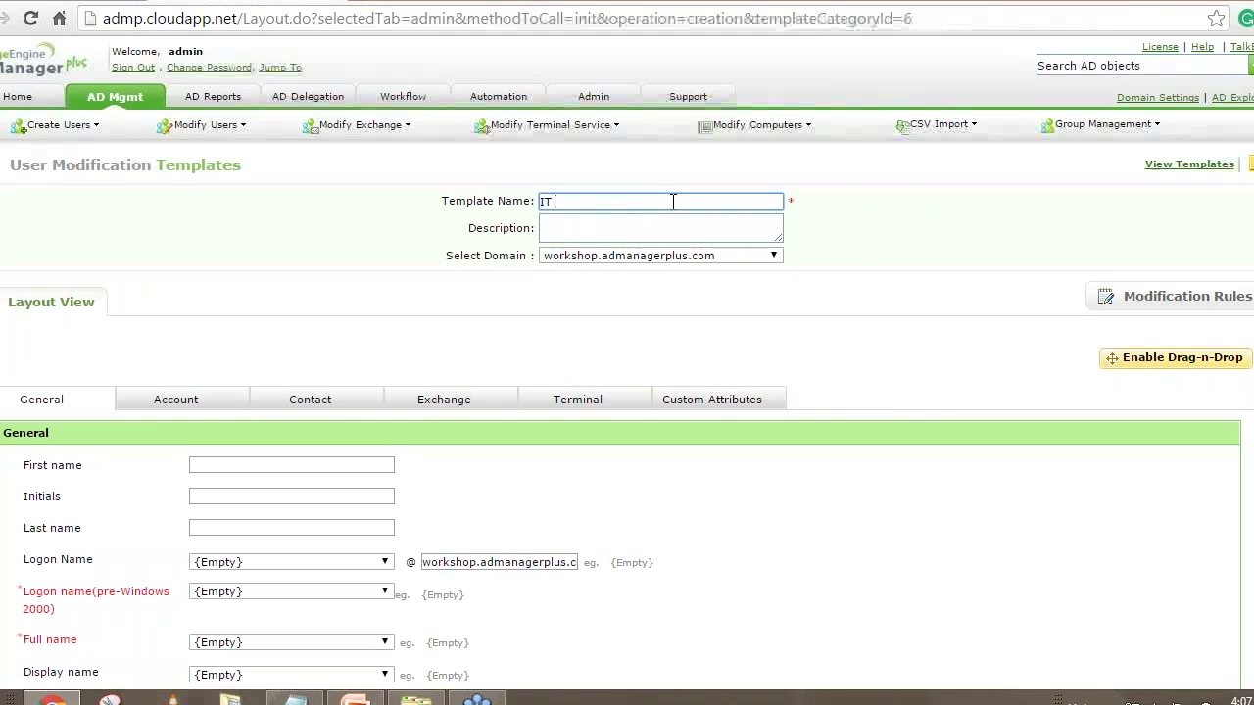
type(" Dept Template")
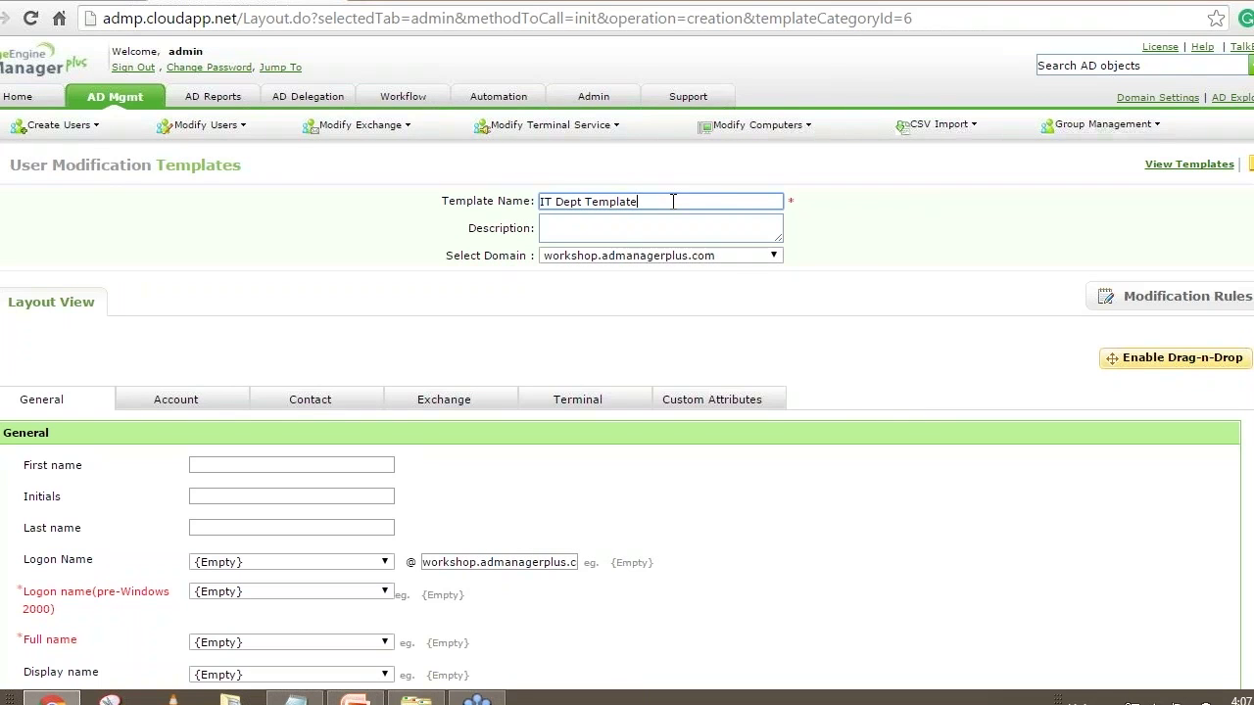
scroll(683, 324, "down", 4)
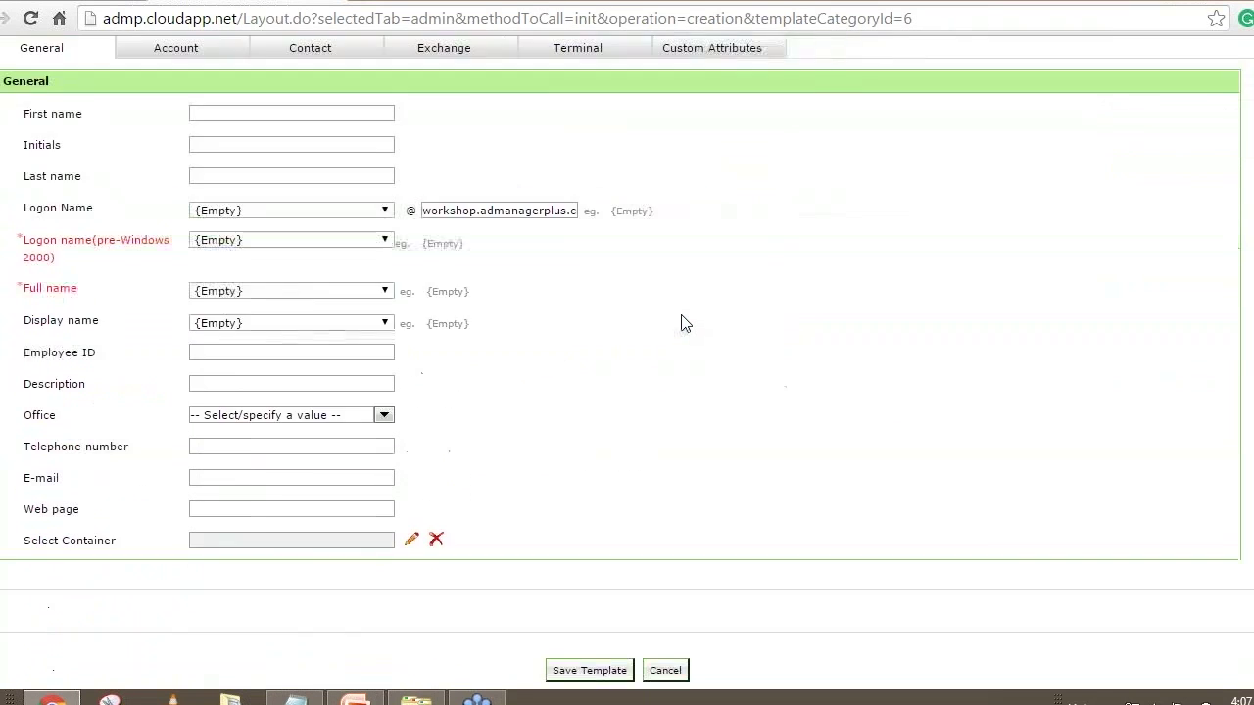
scroll(683, 324, "up", 3)
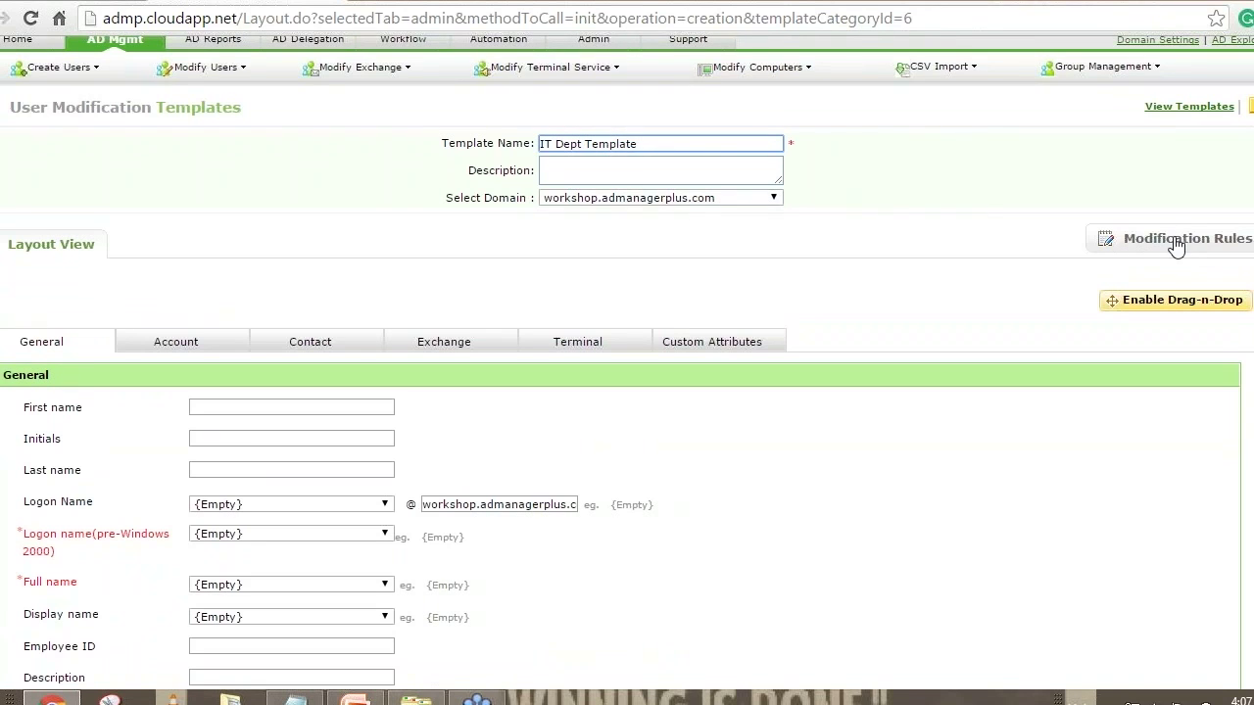
Add Rule 1 with a blank condition row under Modification Rules
left_click(1165, 256)
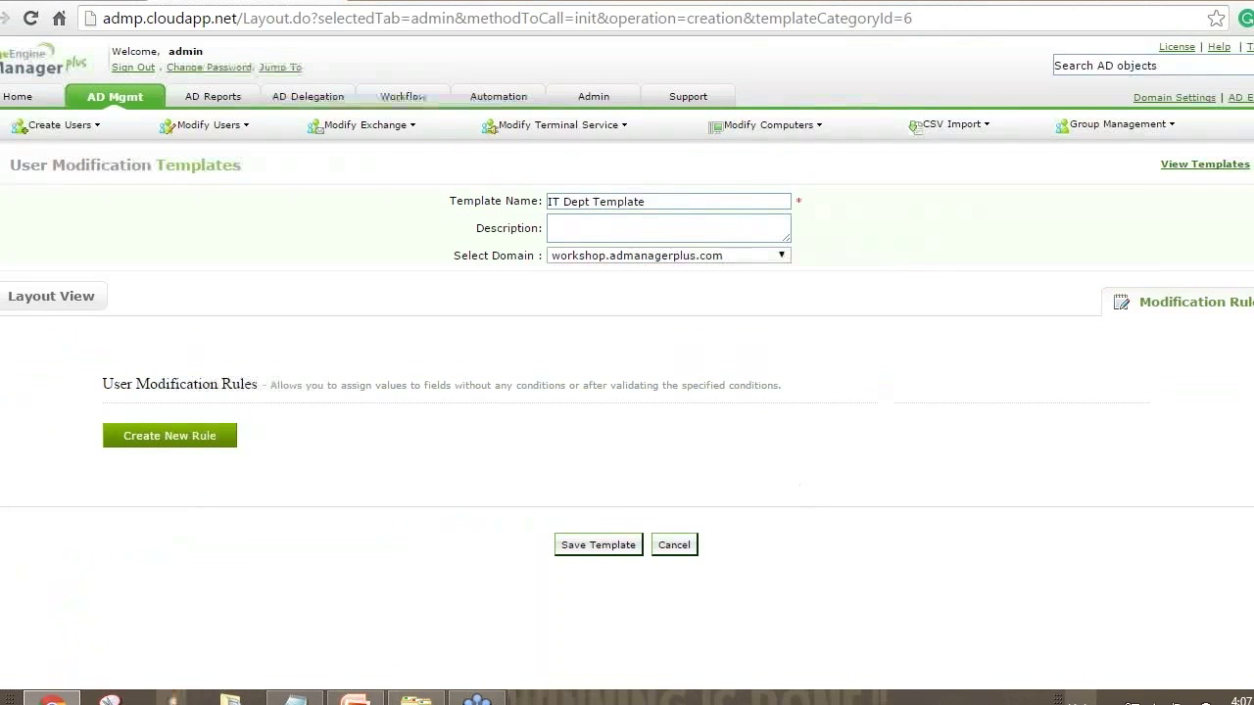
left_click(212, 444)
left_click(841, 462)
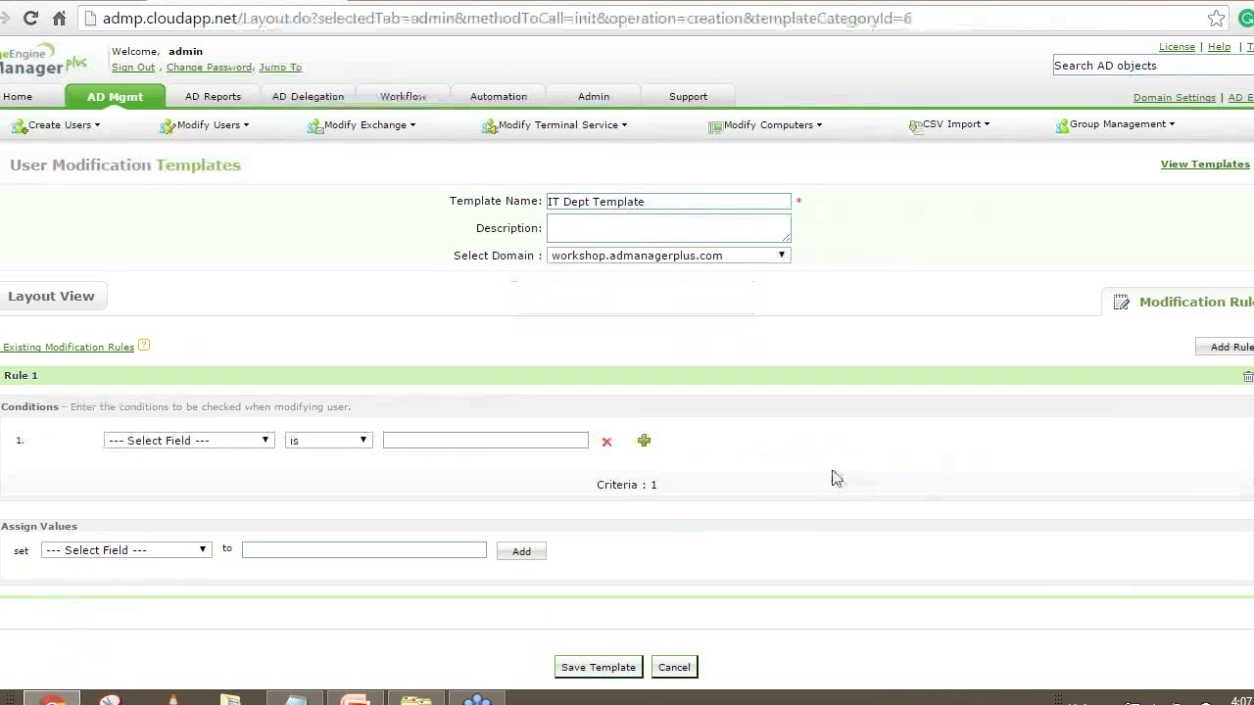
Set Rule 1's condition to Department is Information and Technology
left_click(175, 445)
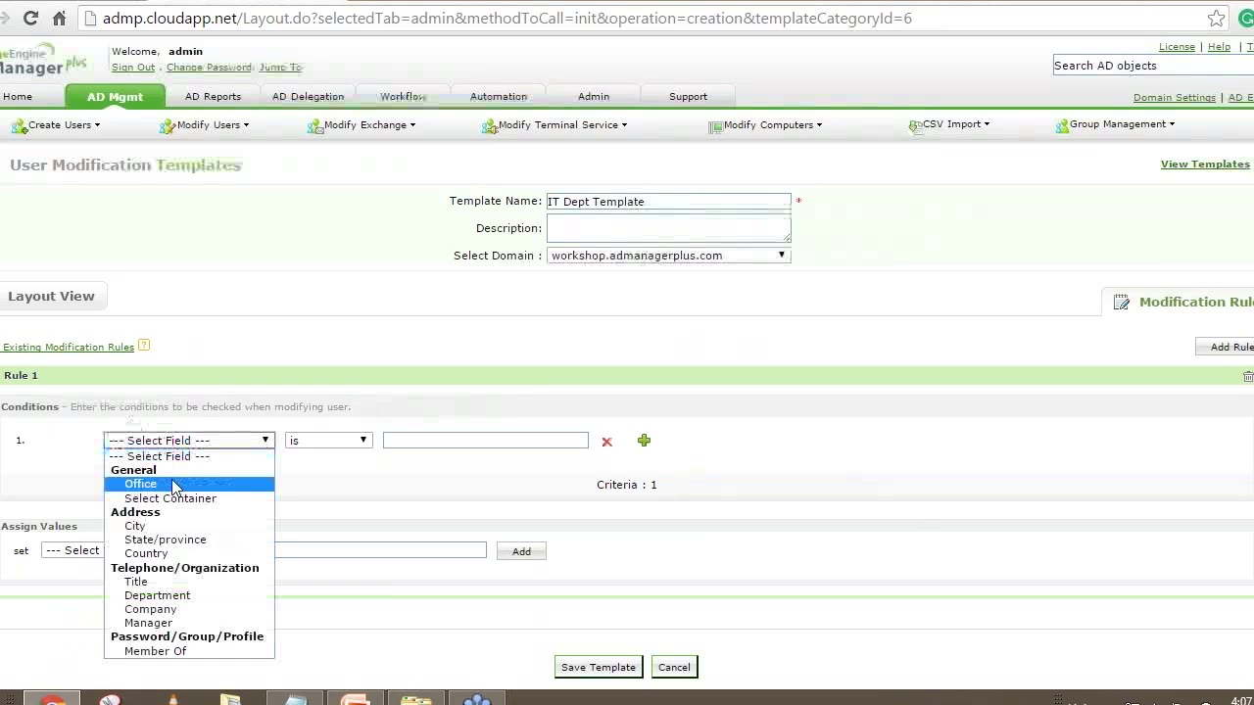
left_click(162, 595)
left_click(499, 438)
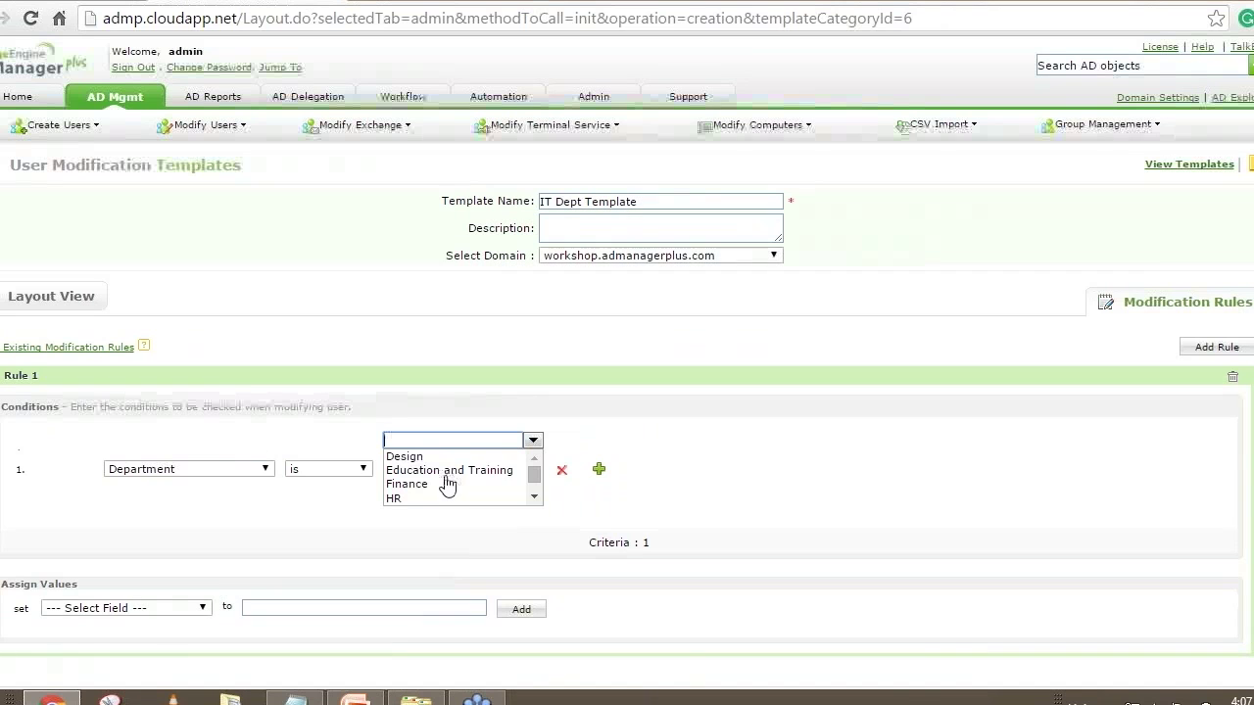
scroll(447, 483, "down", 2)
left_click(457, 458)
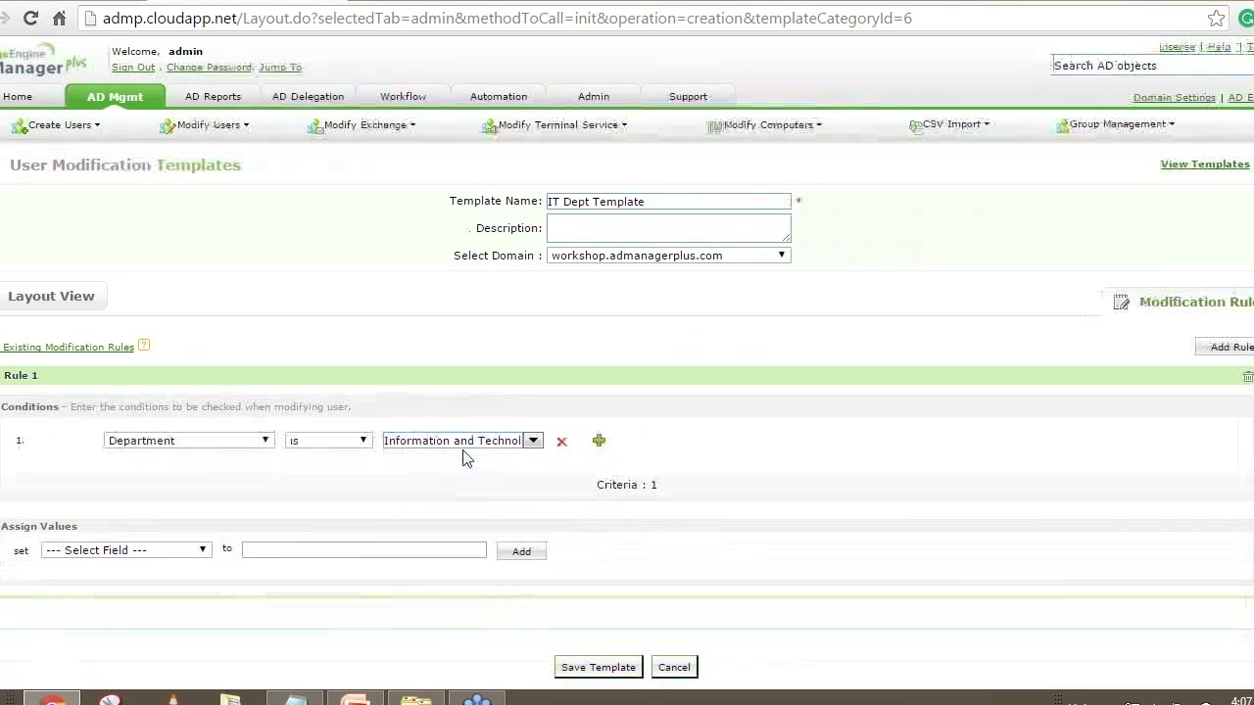
Choose Member Of as the field Rule 1 assigns
left_click(119, 550)
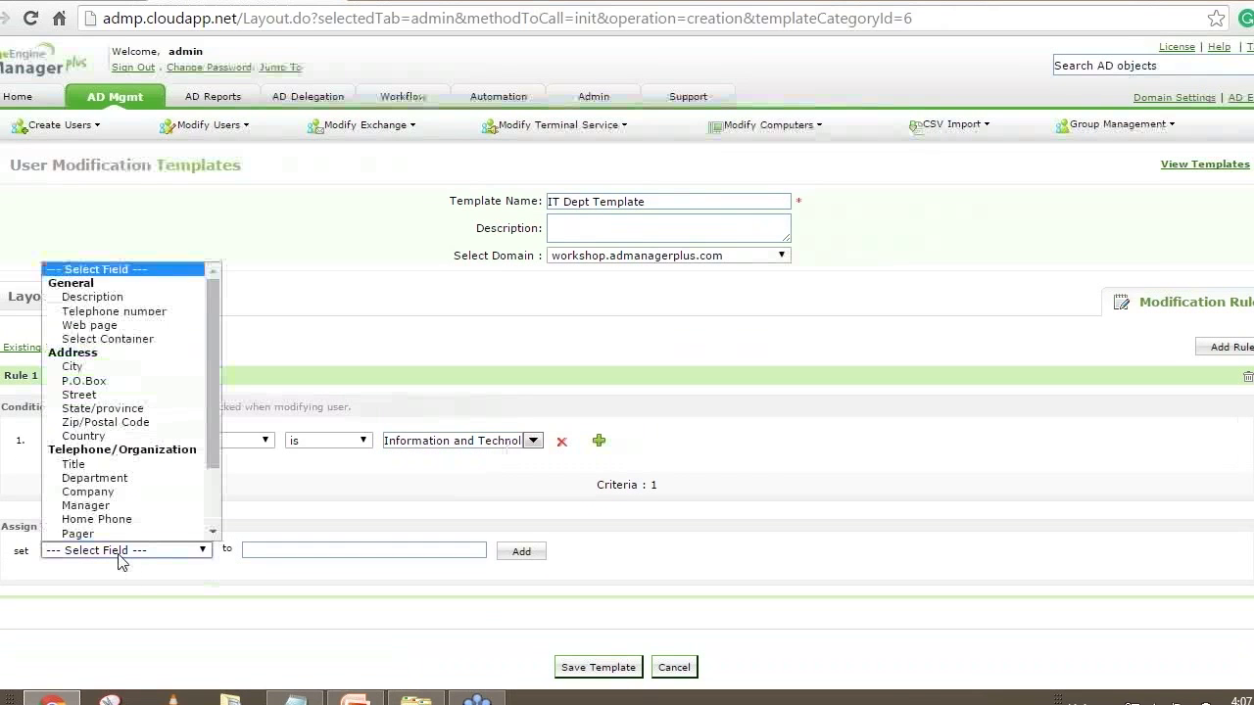
scroll(210, 490, "down", 2)
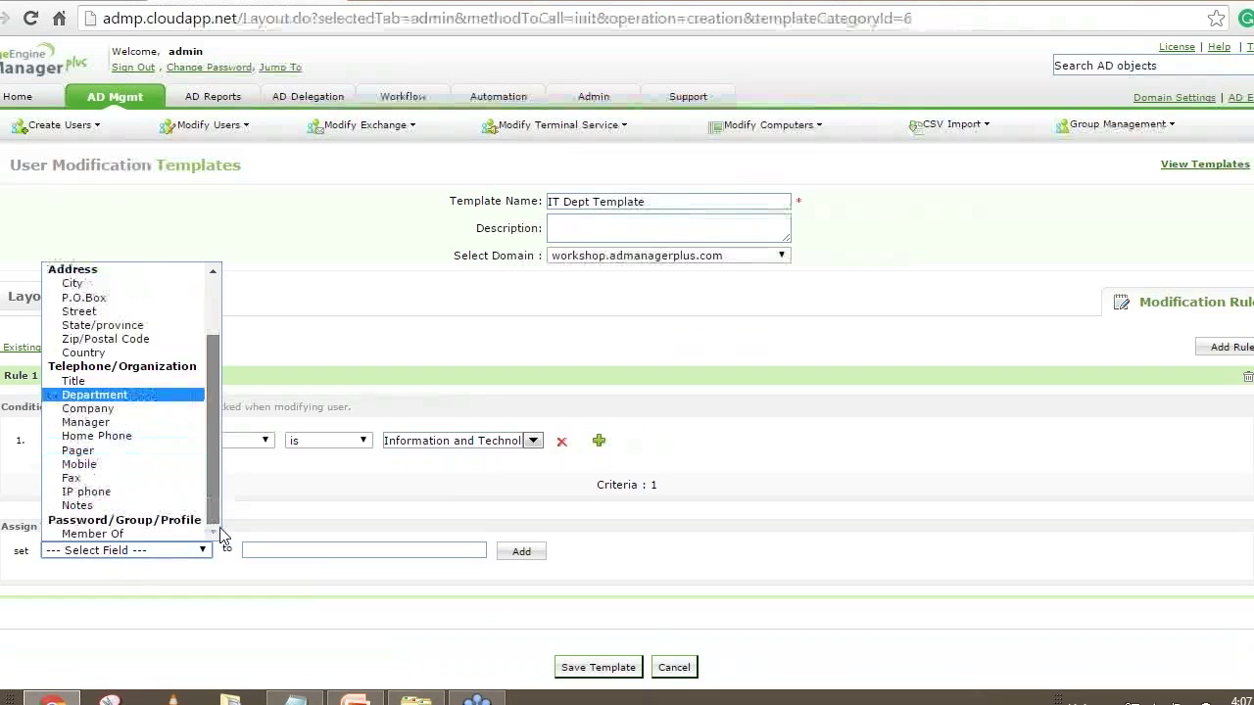
left_click(126, 535)
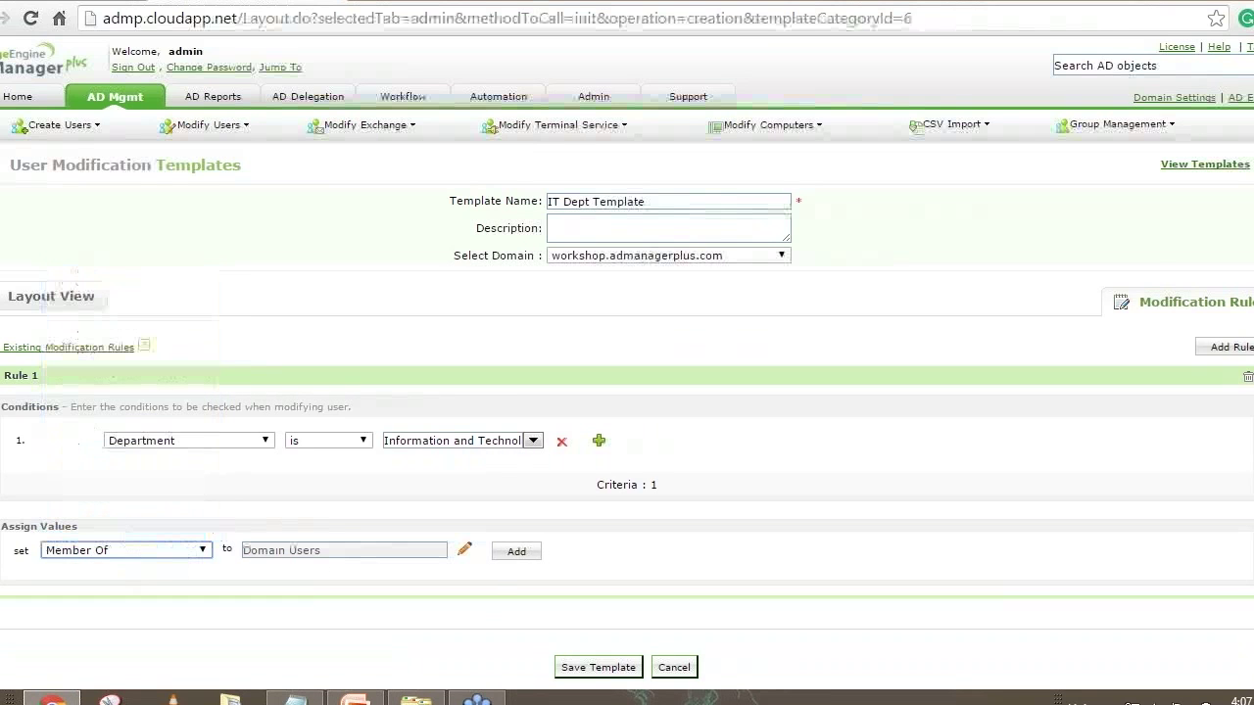
Add Member Of to Rule 1 with six groups, including Administrators, Backup Operators and Cert Publishers
left_click(463, 555)
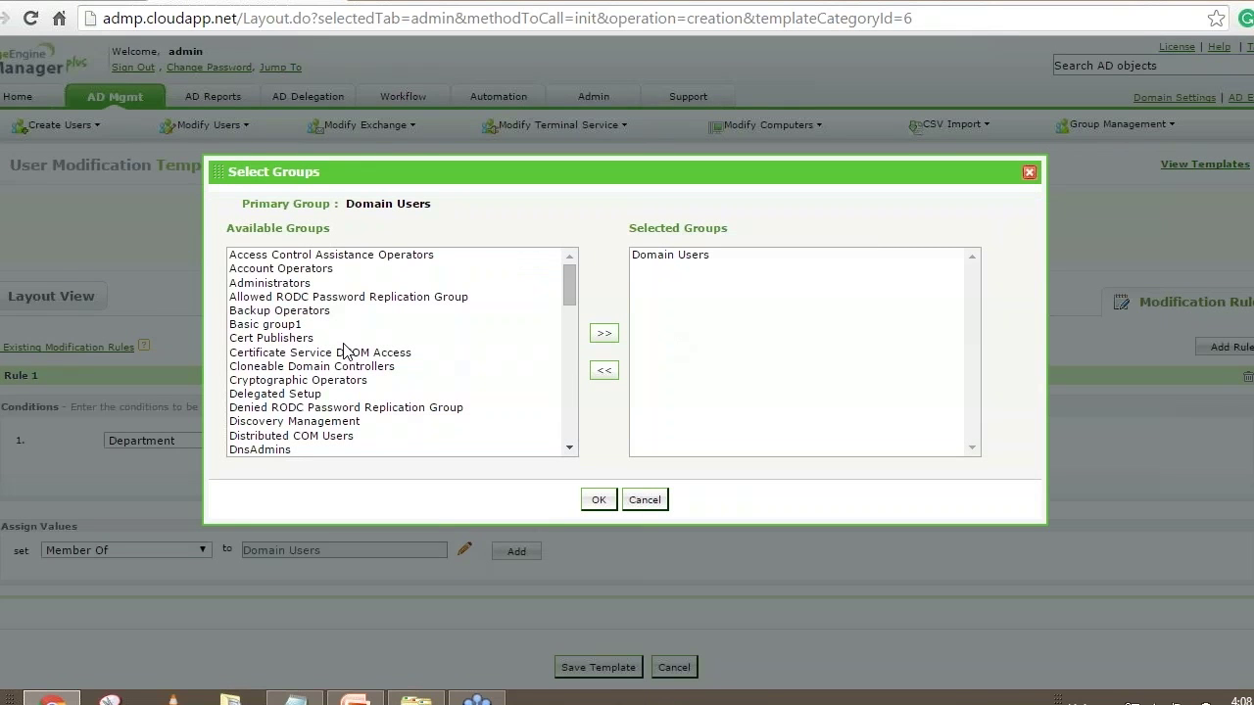
left_click(311, 342)
left_click(301, 352, "ctrl")
left_click(299, 368, "ctrl")
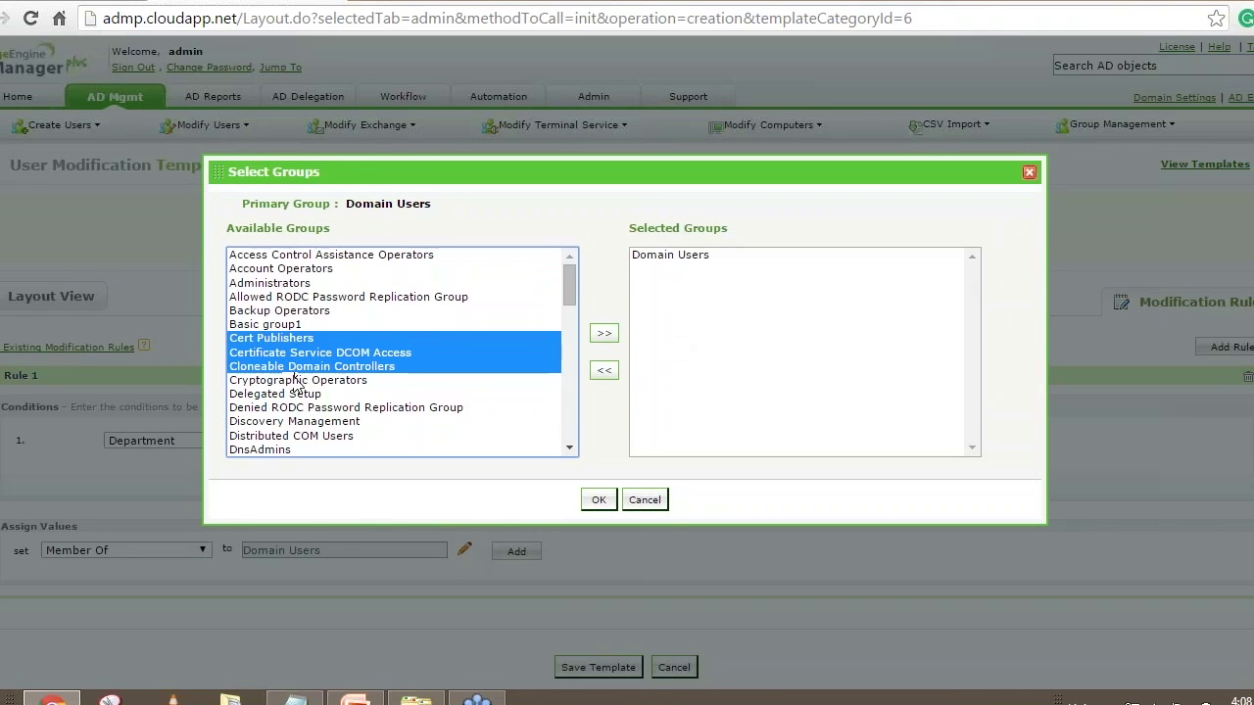
left_click(291, 422, "ctrl")
left_click(275, 283, "ctrl")
left_click(278, 311, "ctrl")
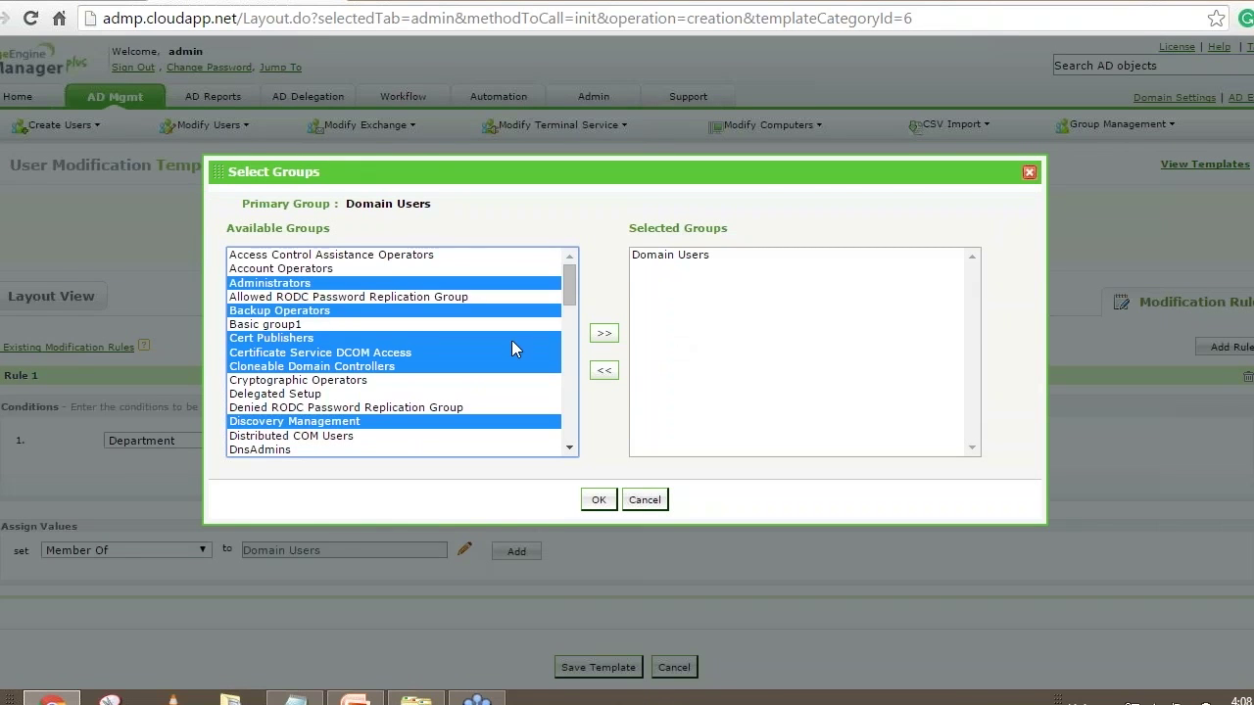
left_click(604, 334)
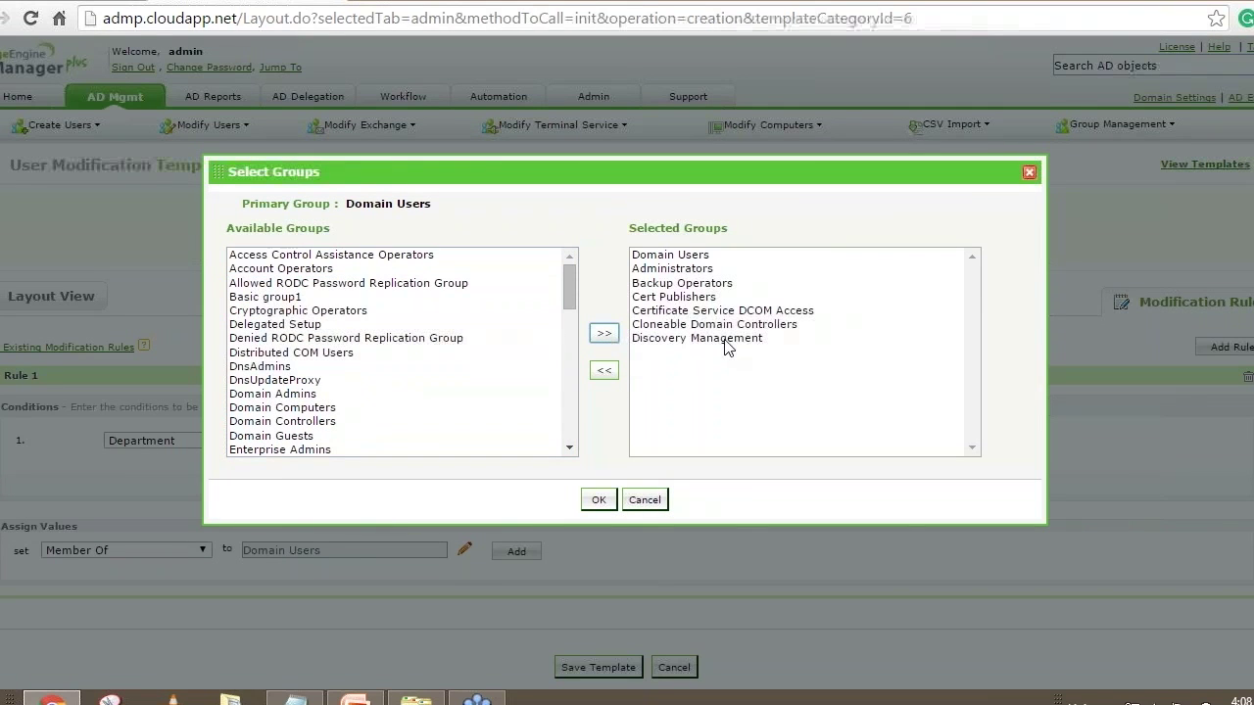
left_click(635, 499)
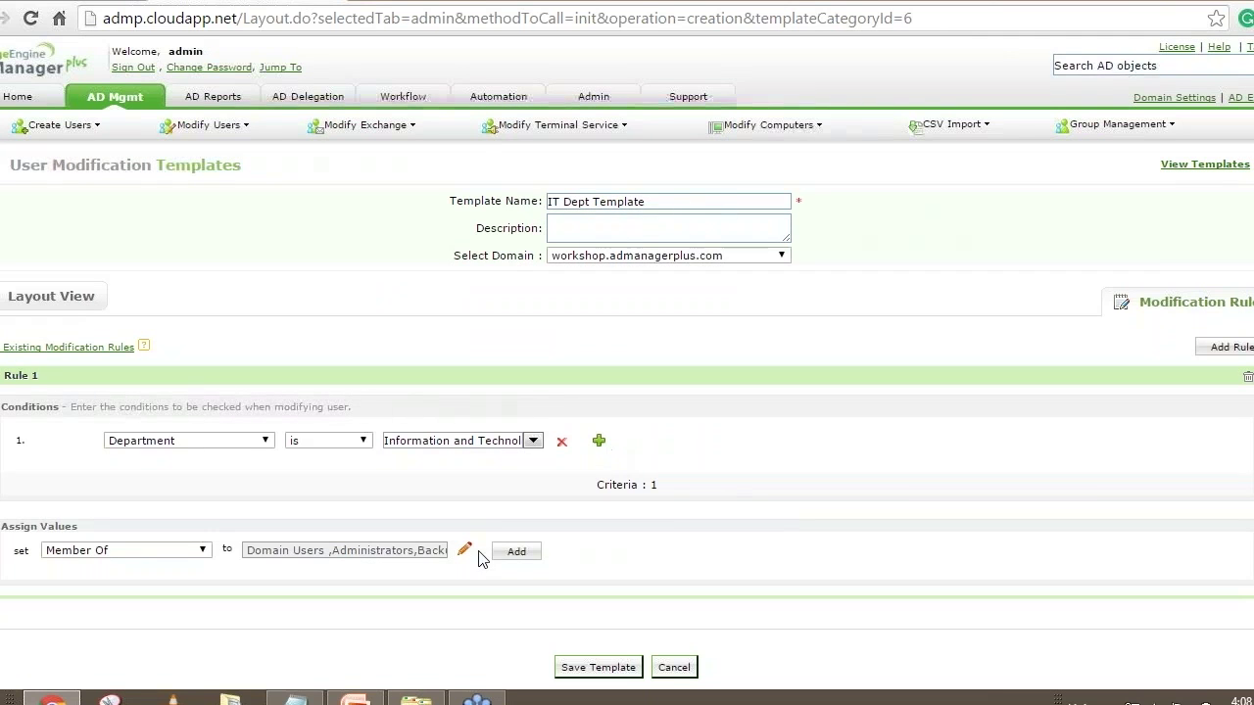
left_click(523, 554)
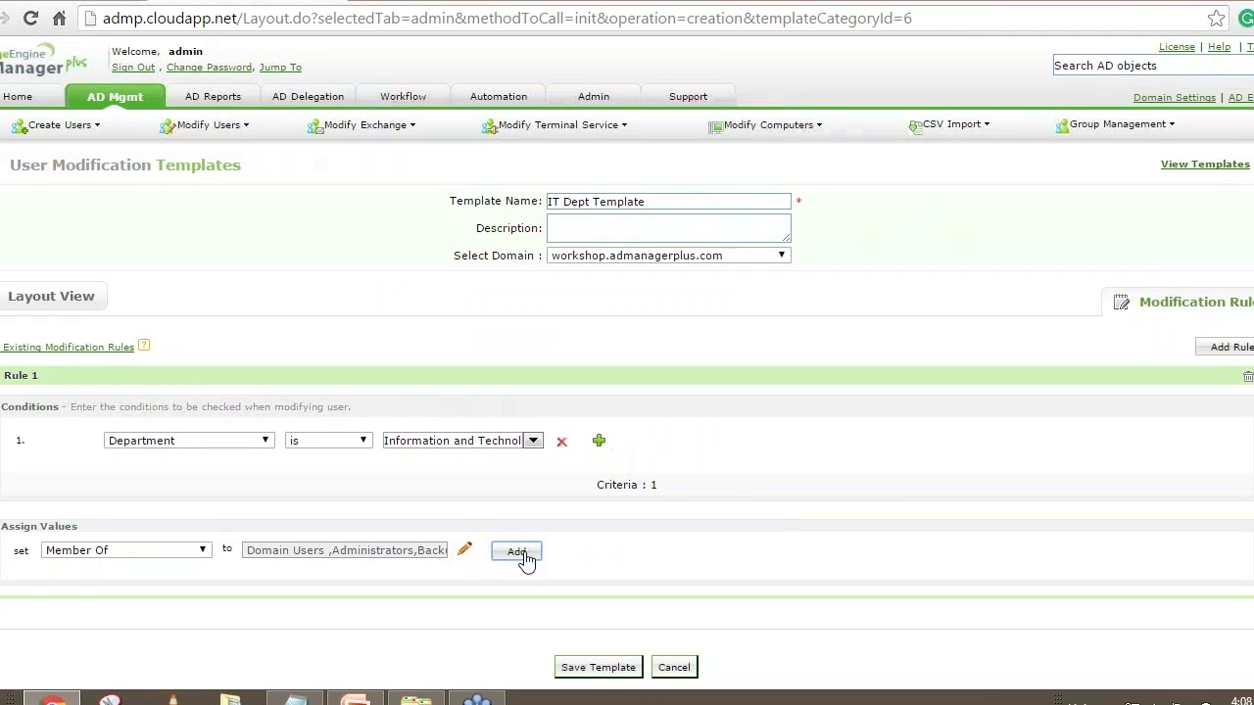
Add a Manager assignment to Rule 1 pointing to the UK IT admin account
left_click(108, 552)
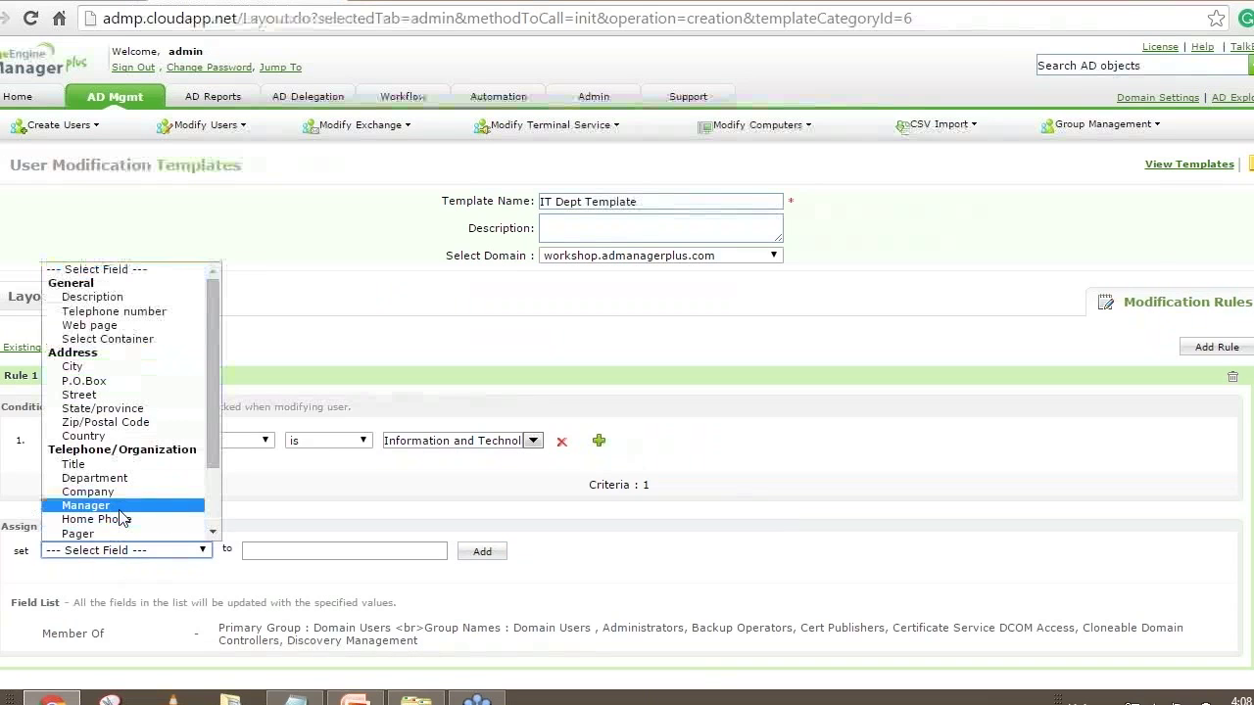
left_click(119, 509)
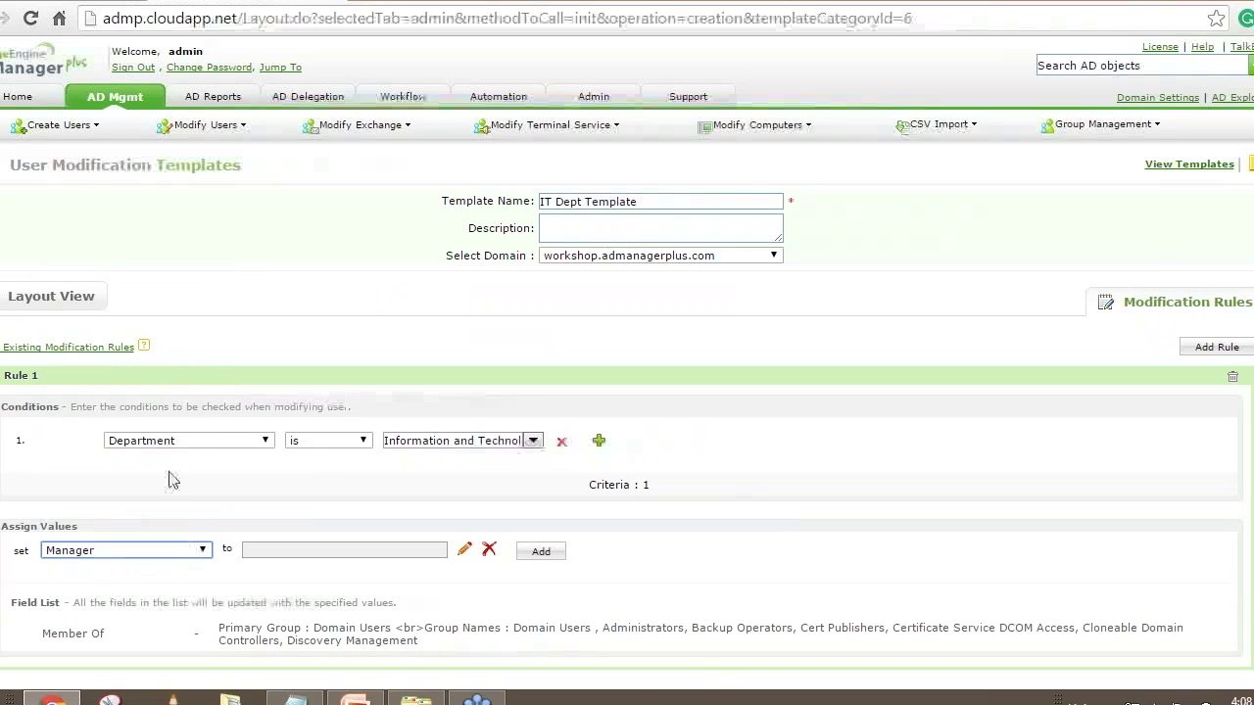
mouse_move(43, 635)
left_click(459, 551)
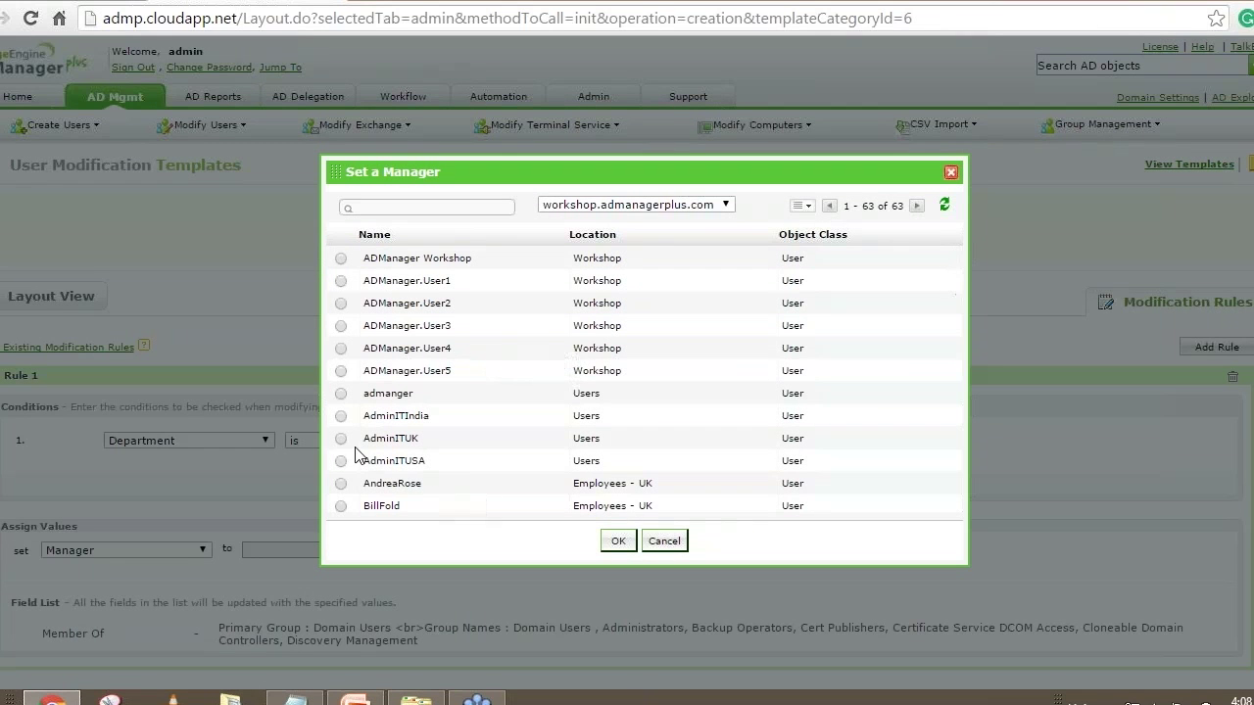
left_click(341, 439)
left_click(620, 542)
scroll(655, 414, "down", 2)
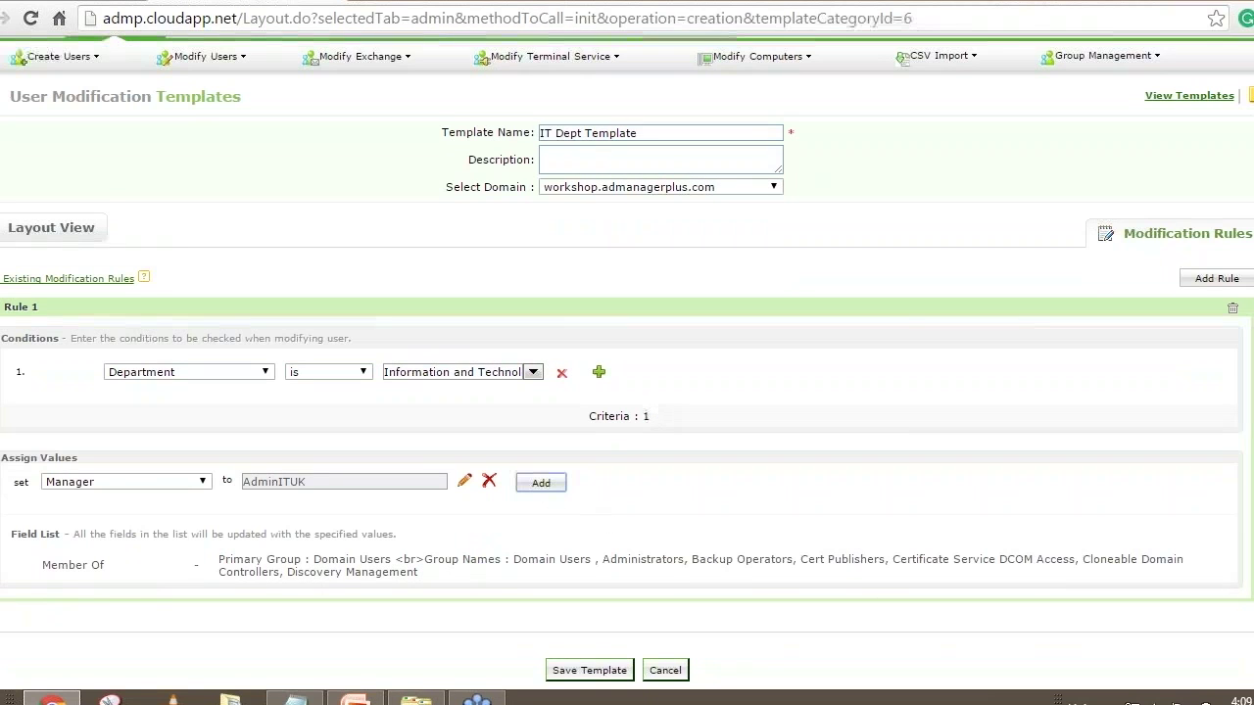
left_click(541, 483)
Assign Description 'IT Dept user' in Rule 1, then save IT Dept Template
left_click(151, 481)
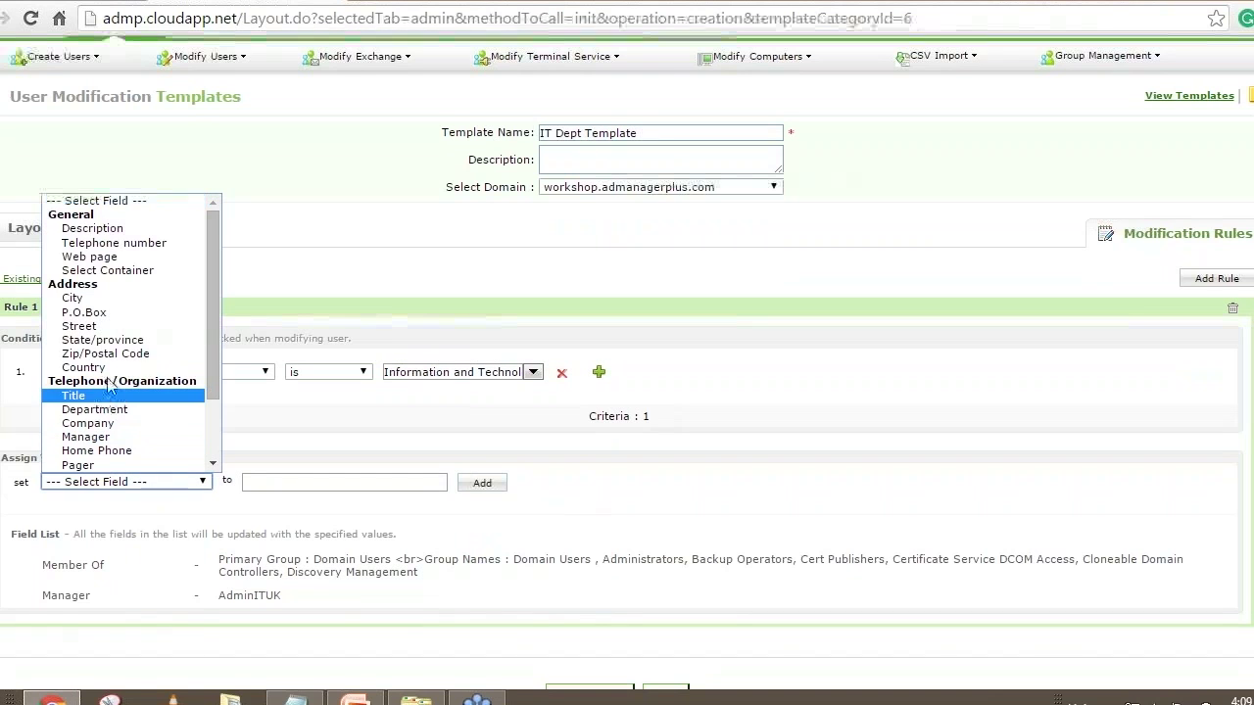
left_click(117, 234)
left_click(291, 480)
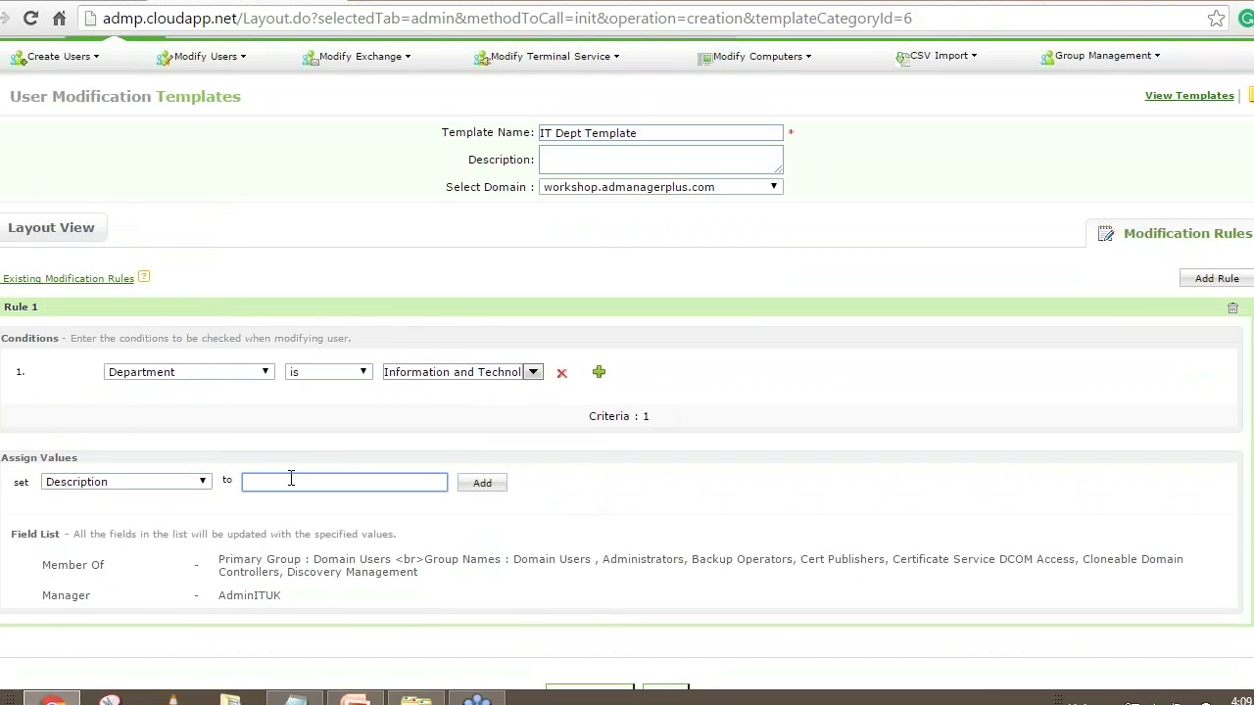
type("IT Dept user")
left_click(482, 483)
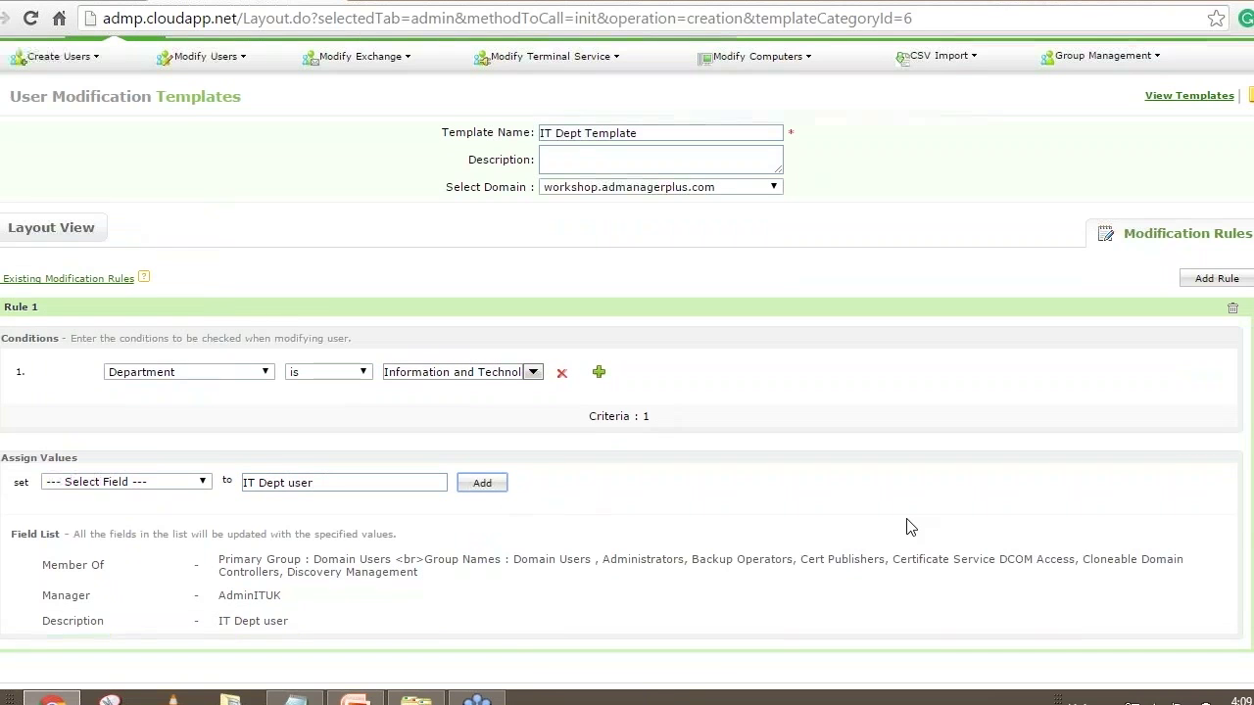
scroll(868, 470, "down", 1)
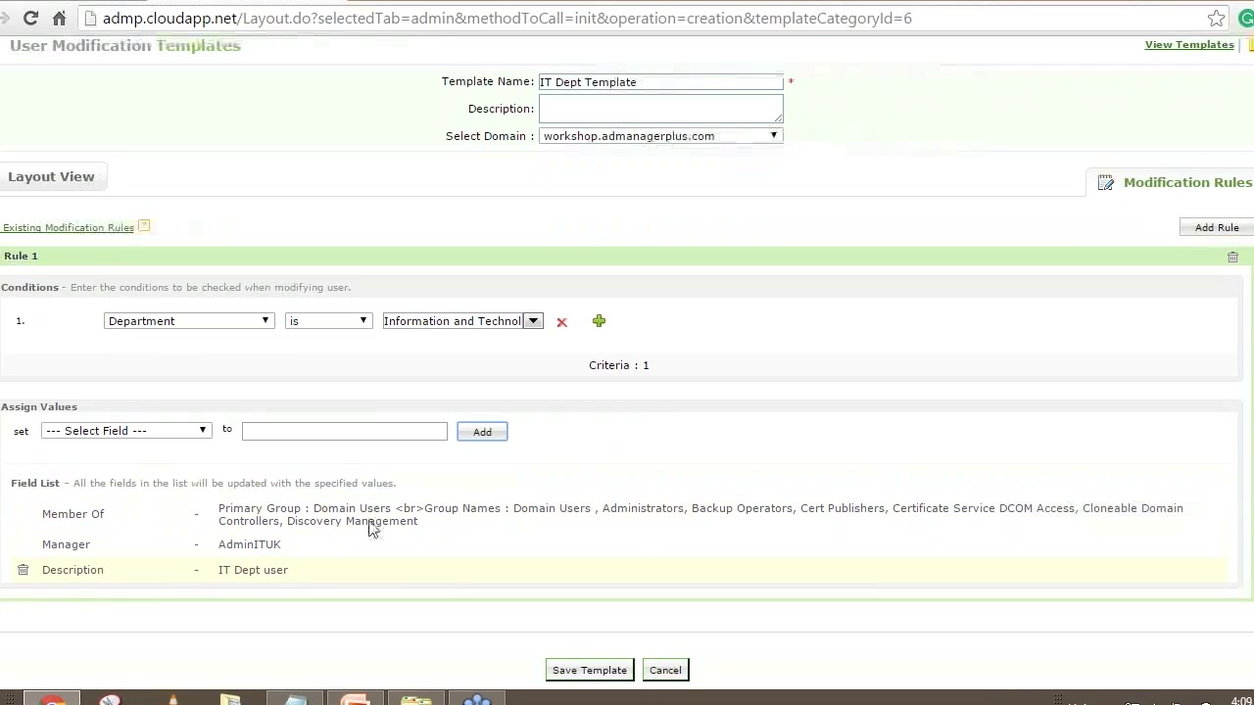
left_click(588, 670)
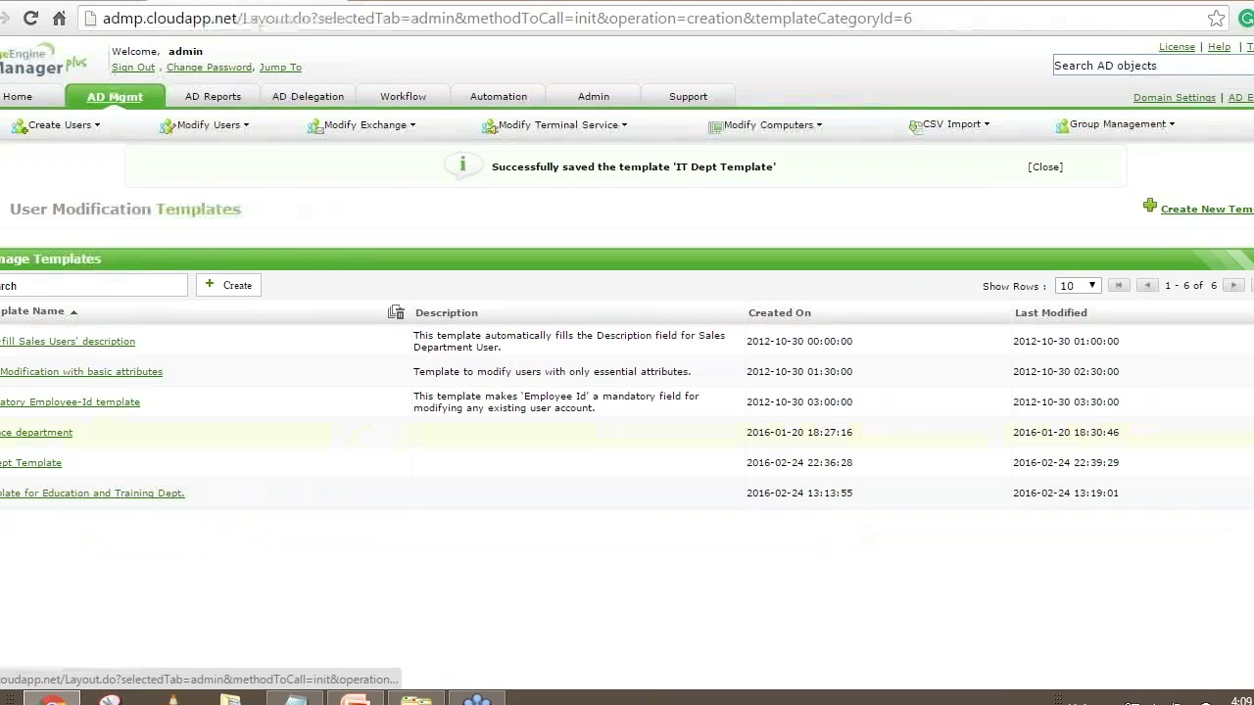
In Modify Single User, search by the target user's logon name to isolate one account
left_click(348, 402)
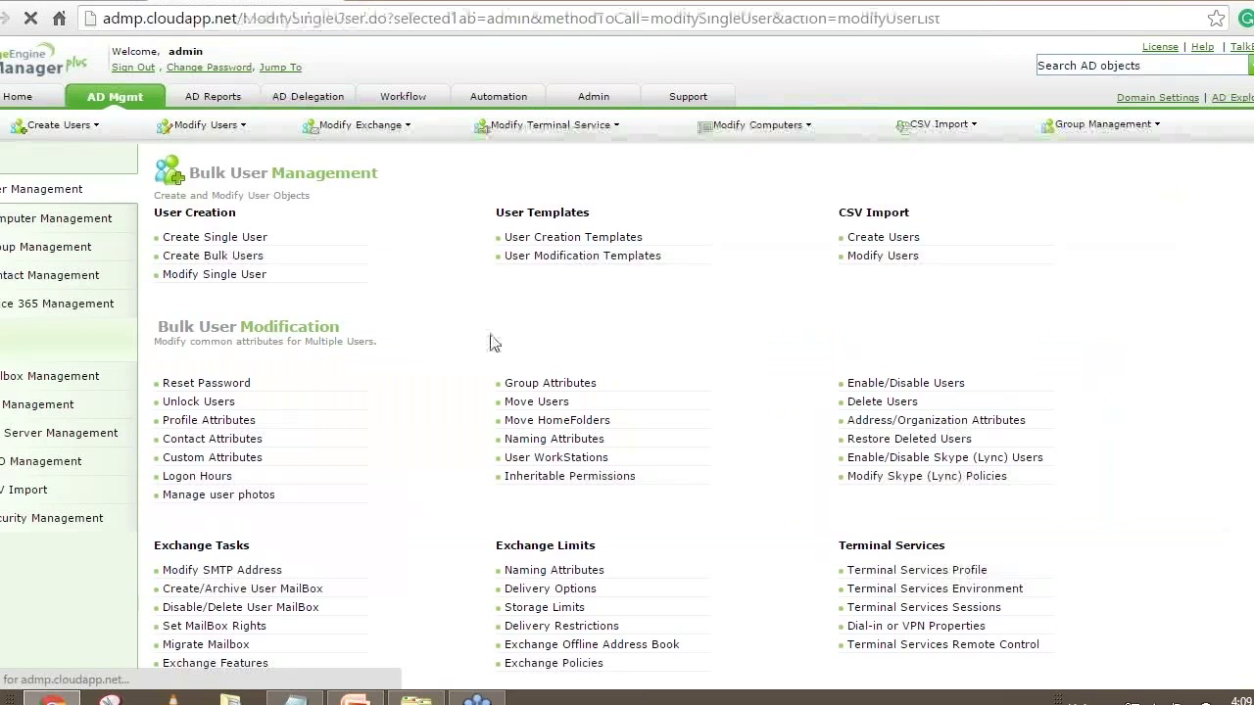
left_click(349, 226)
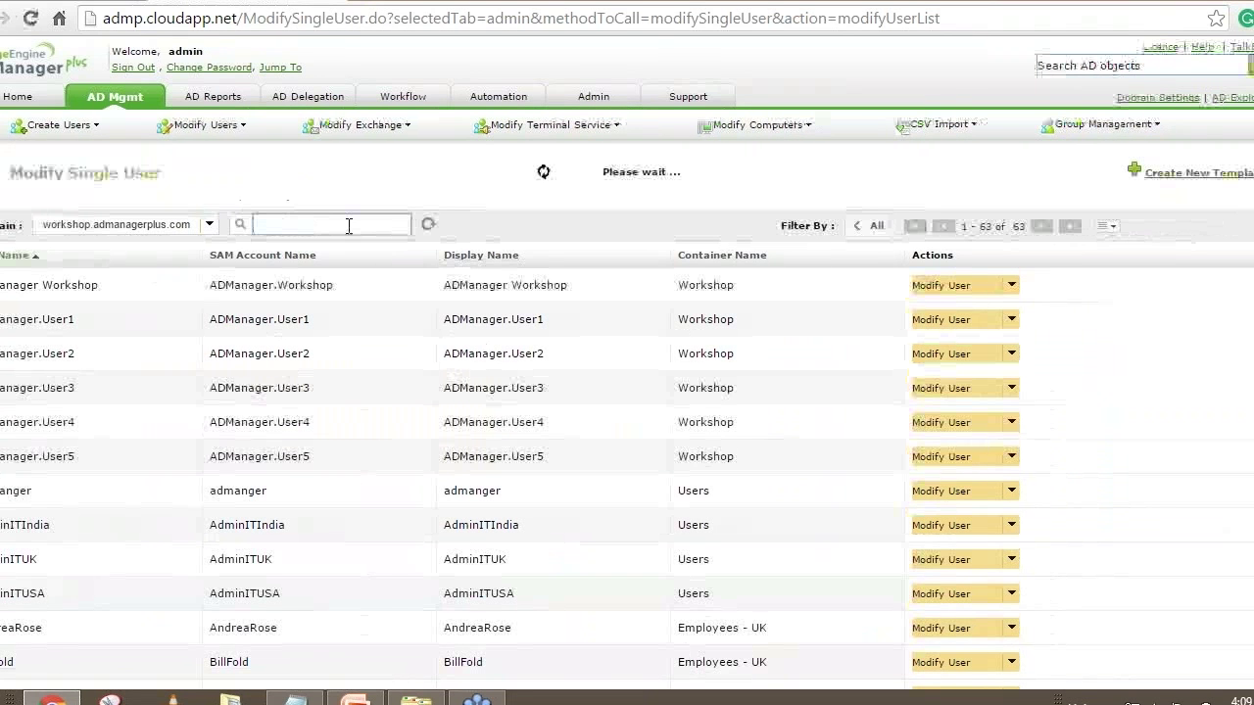
type("john")
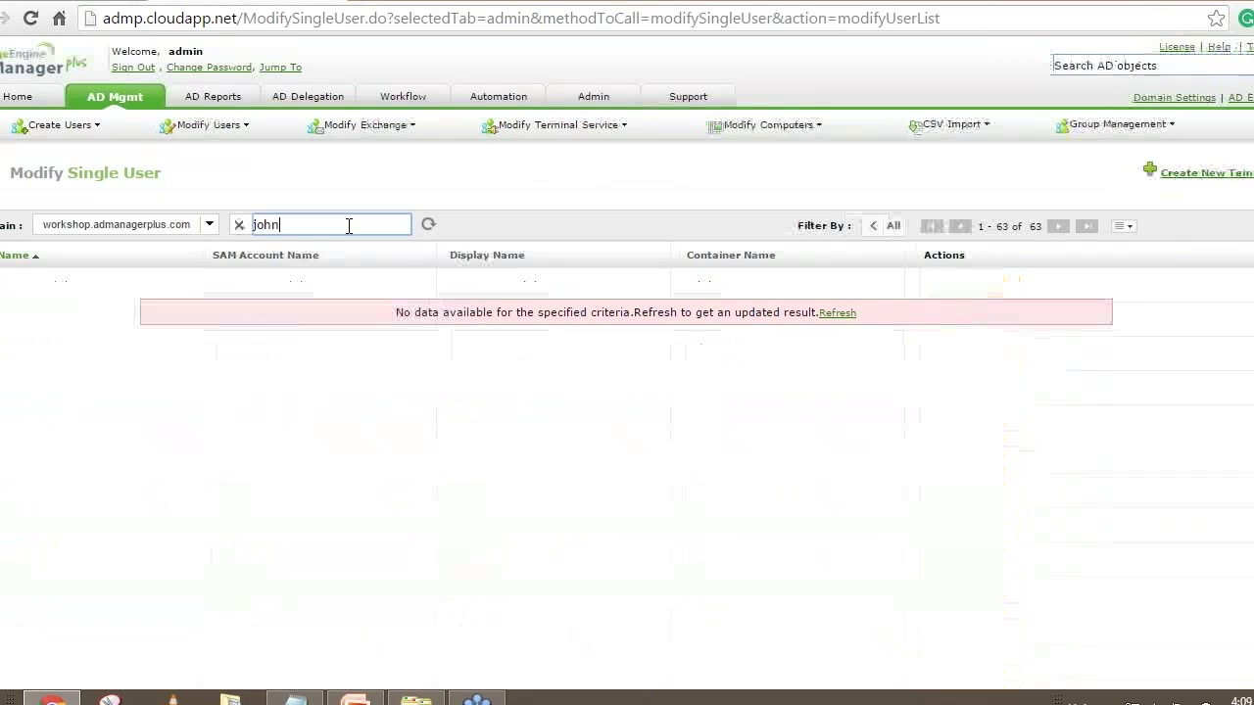
double_click(334, 224)
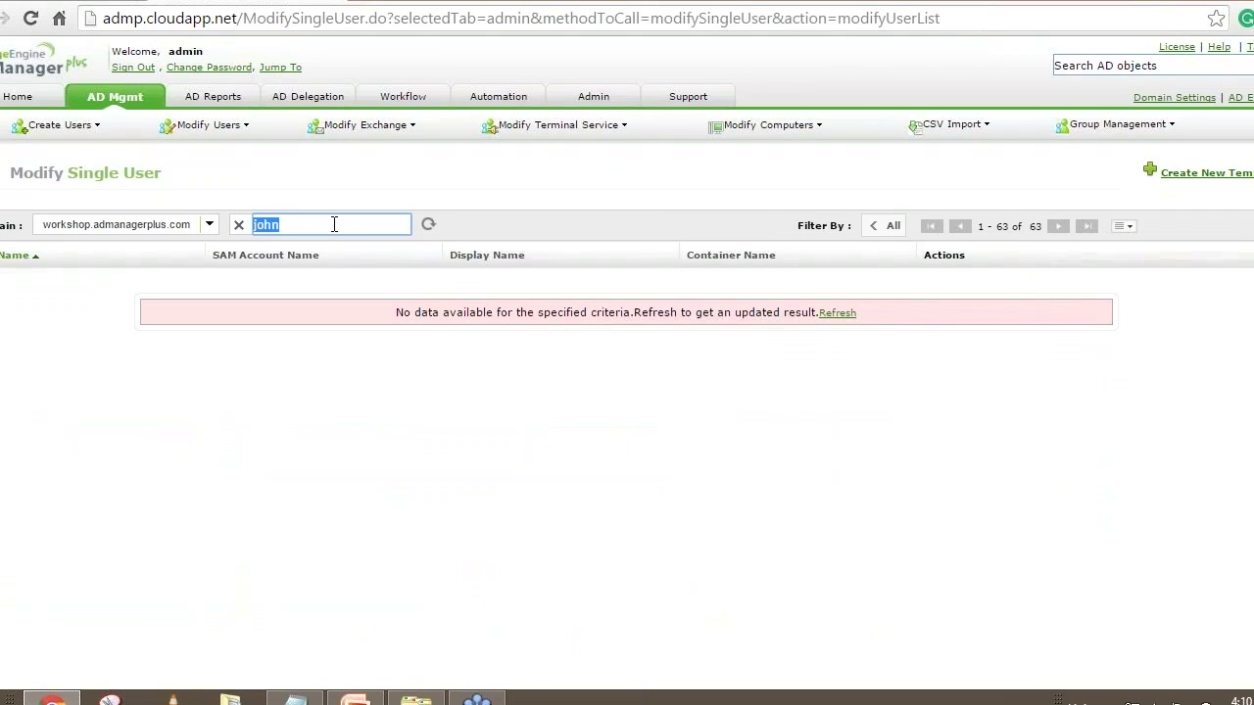
type("Jsmith")
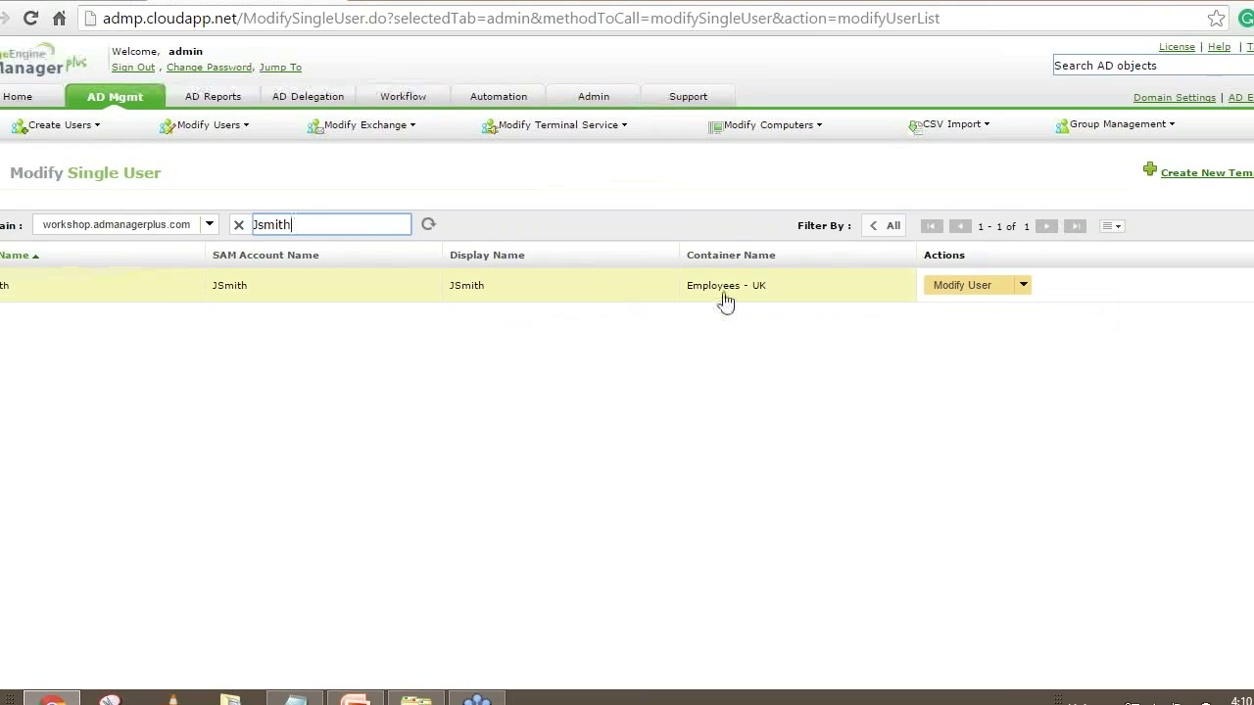
Open the found user's Modify User Properties form and dismiss the IT Dept Template choice unapplied
left_click(965, 286)
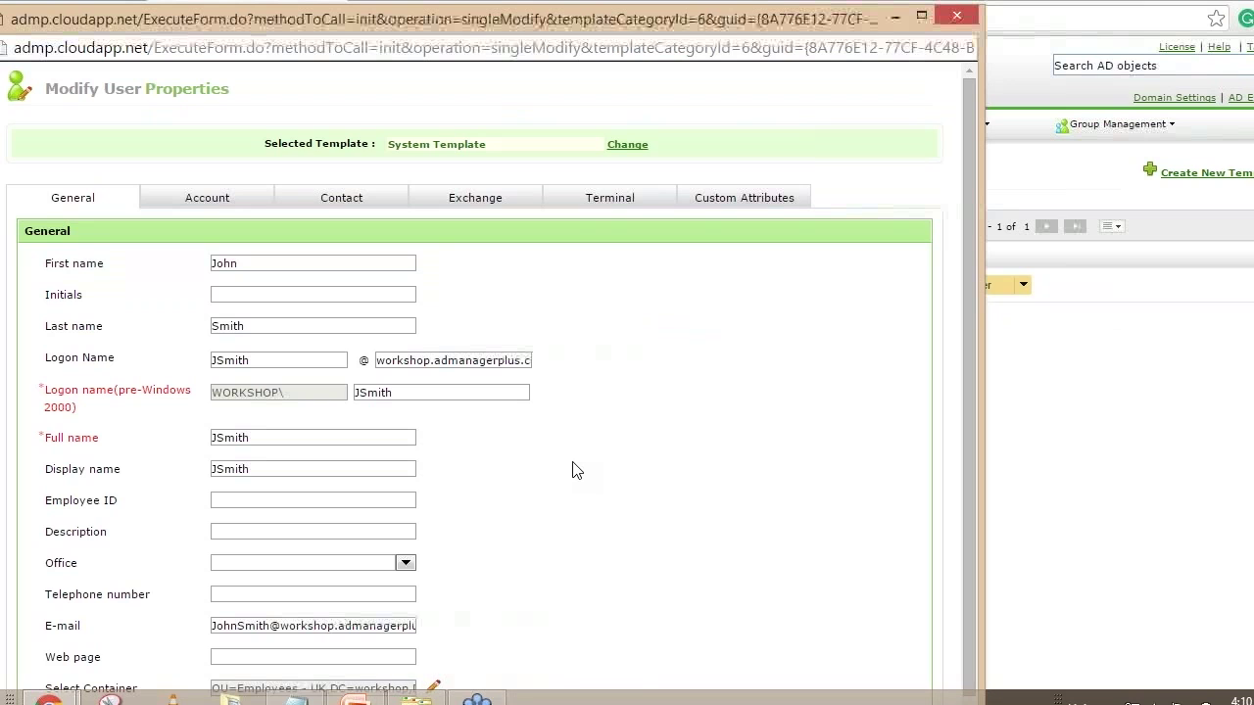
left_click(627, 147)
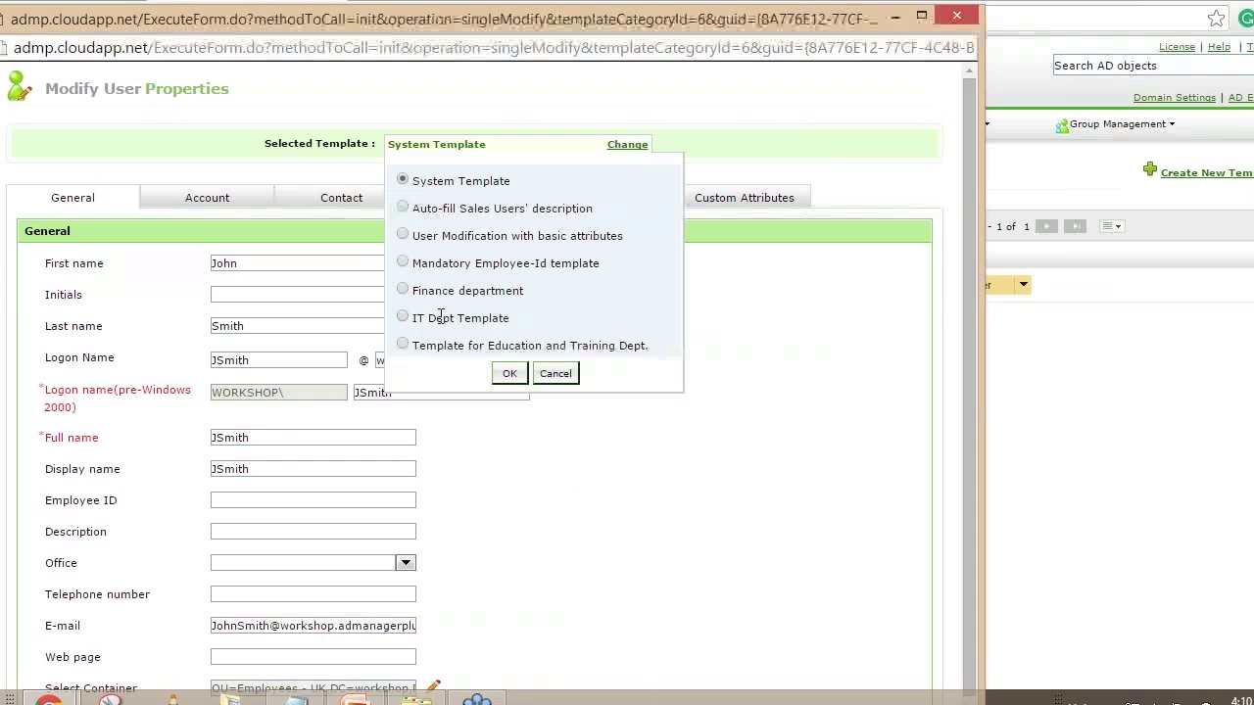
left_click(403, 318)
left_click(568, 377)
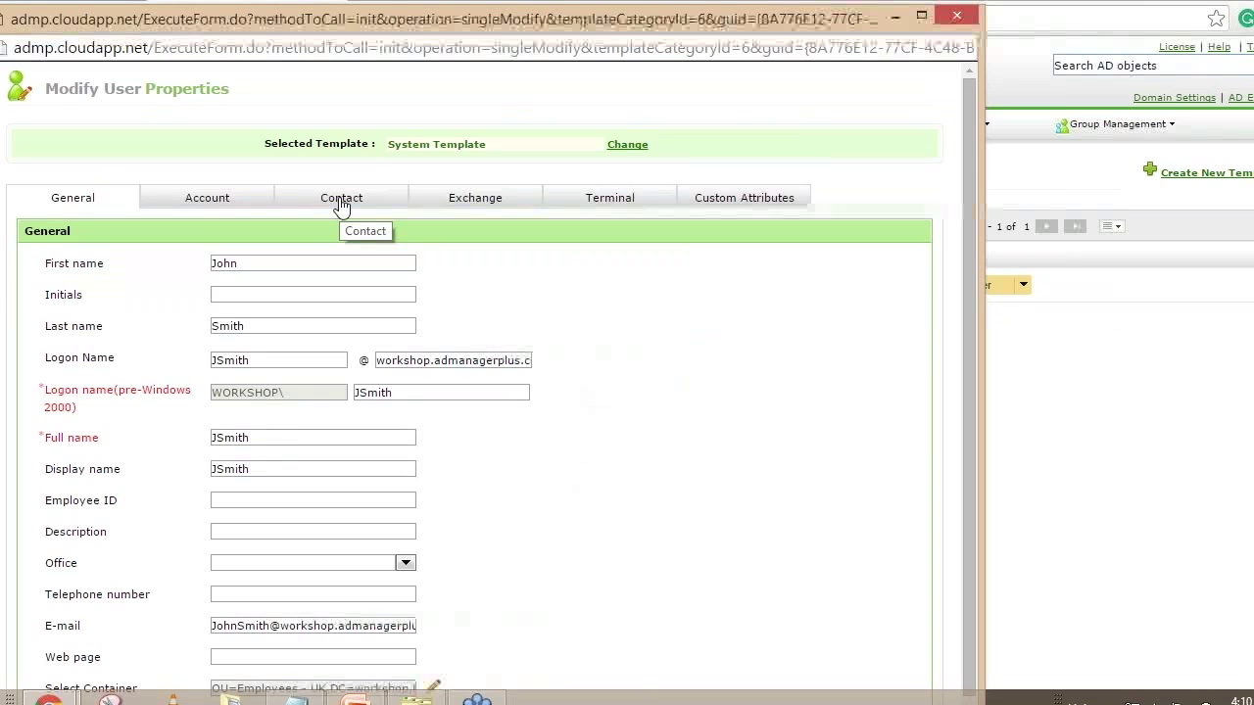
Review the user's Contact details, including Department, then return to the General tab
left_click(341, 201)
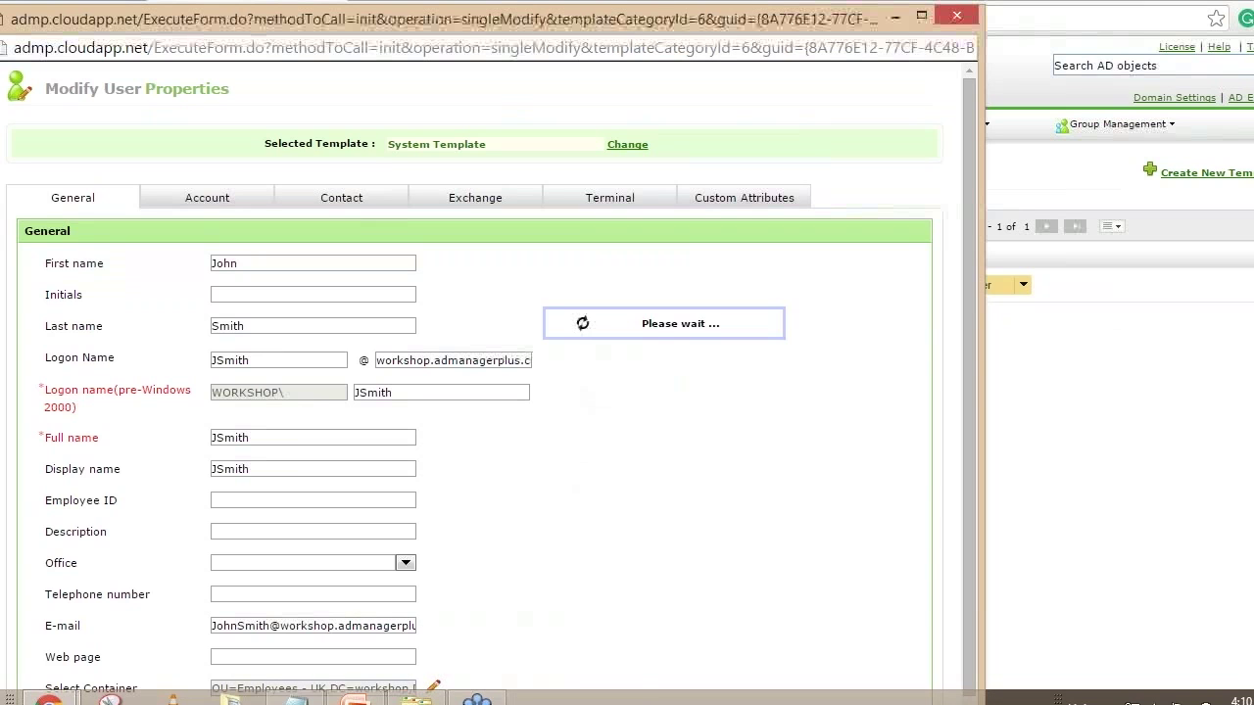
left_click(341, 208)
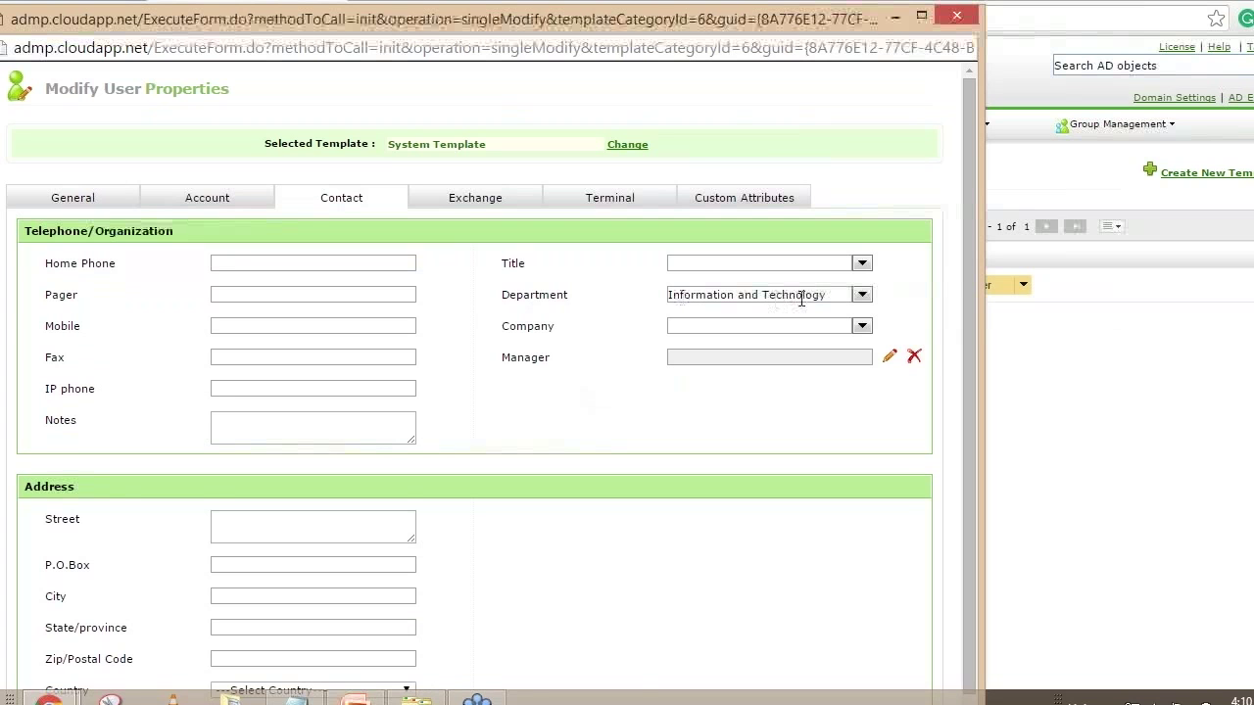
left_click(78, 199)
Apply IT Dept Template to the user and preview the Manager, Member Of and Description changes
left_click(632, 147)
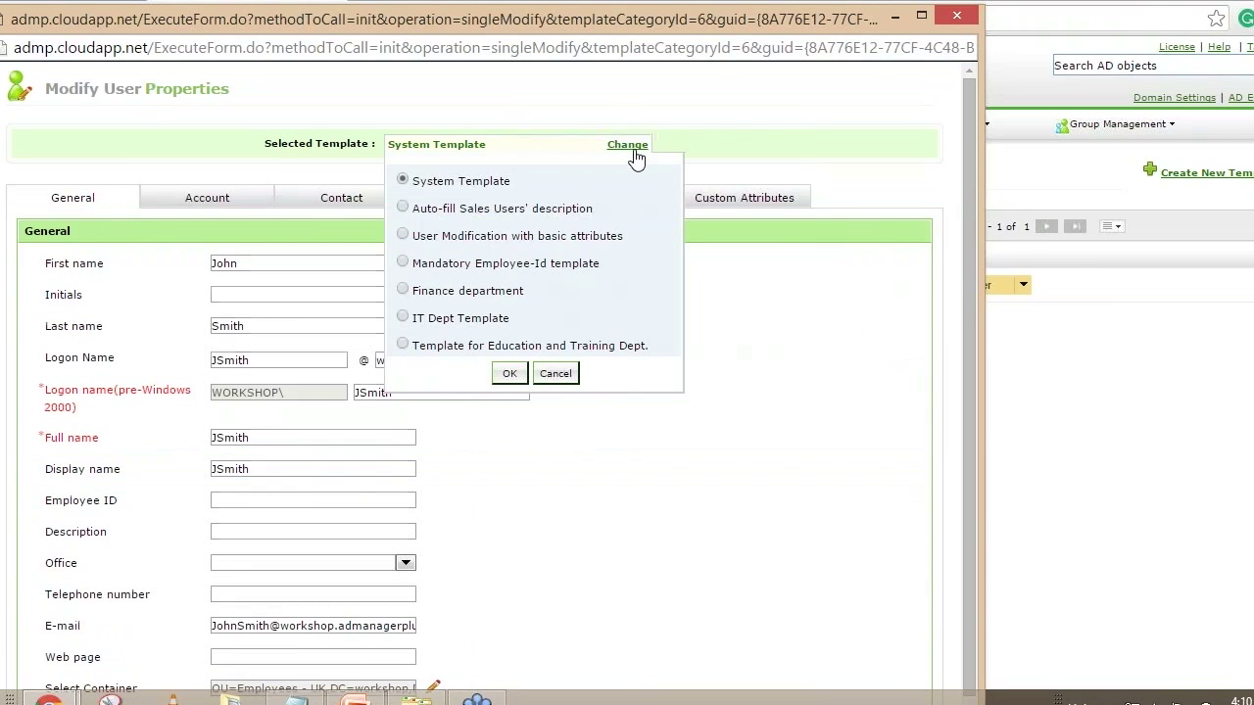
left_click(404, 318)
left_click(510, 373)
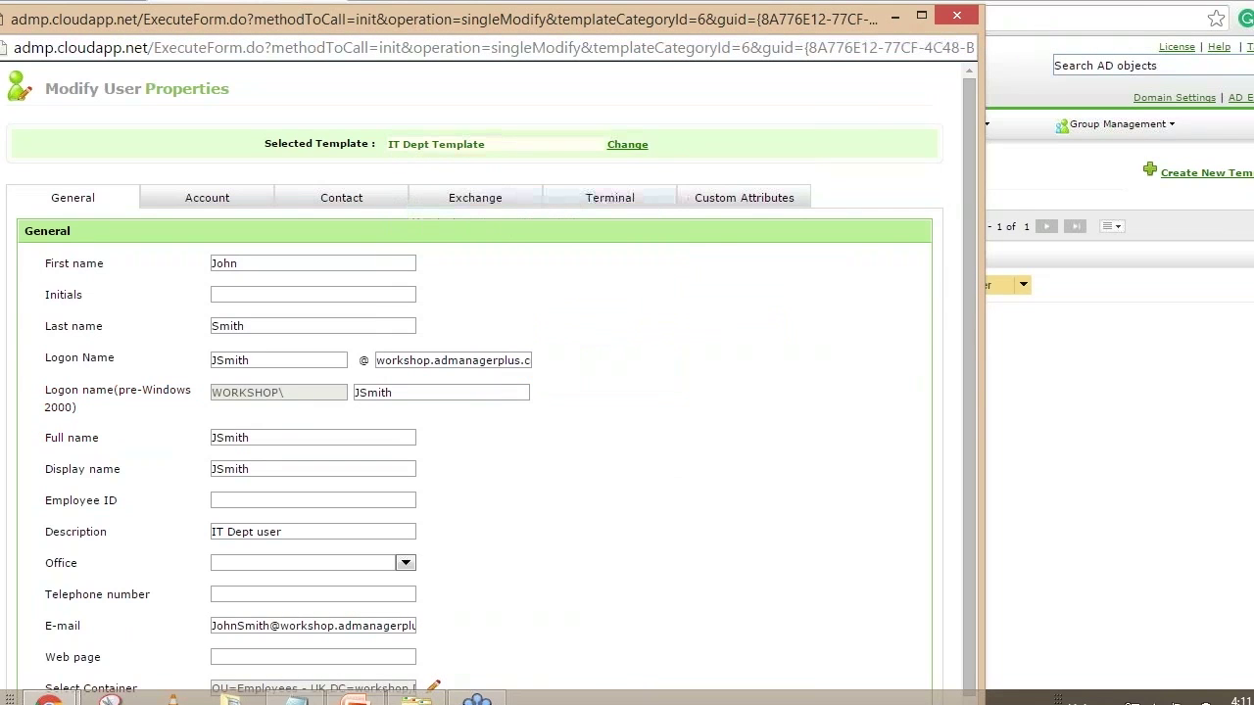
left_click(921, 15)
scroll(646, 350, "down", 1)
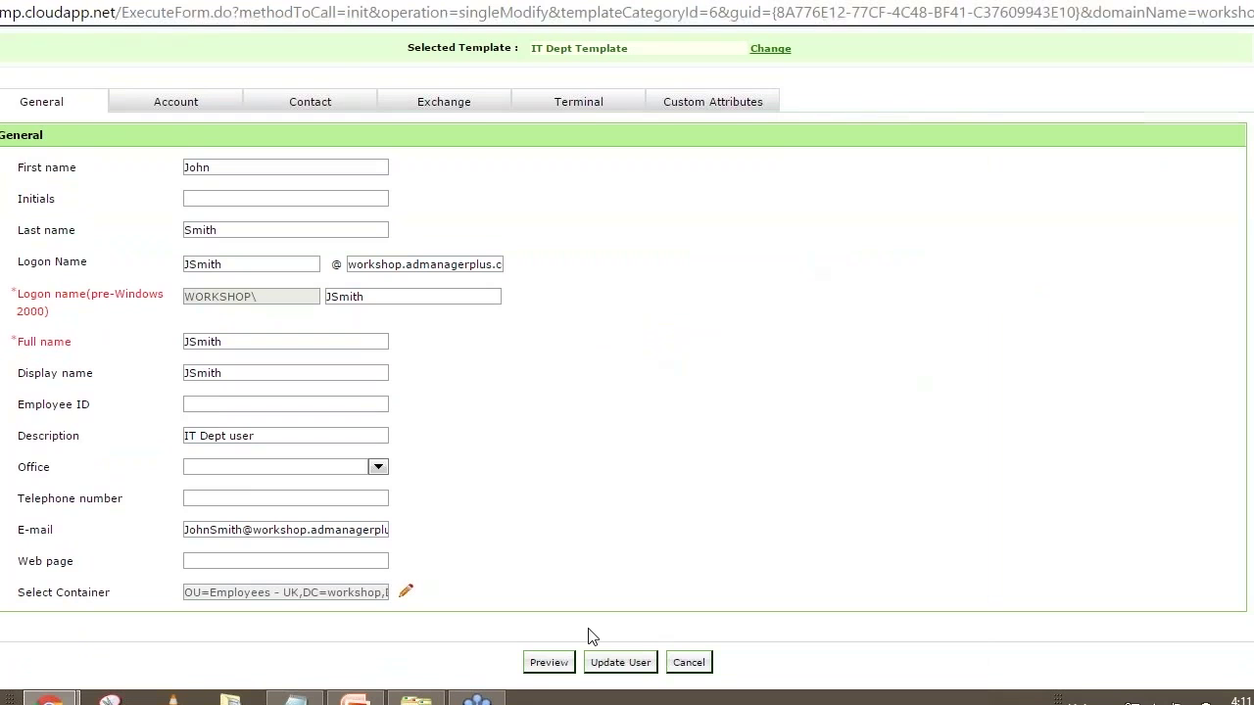
left_click(549, 664)
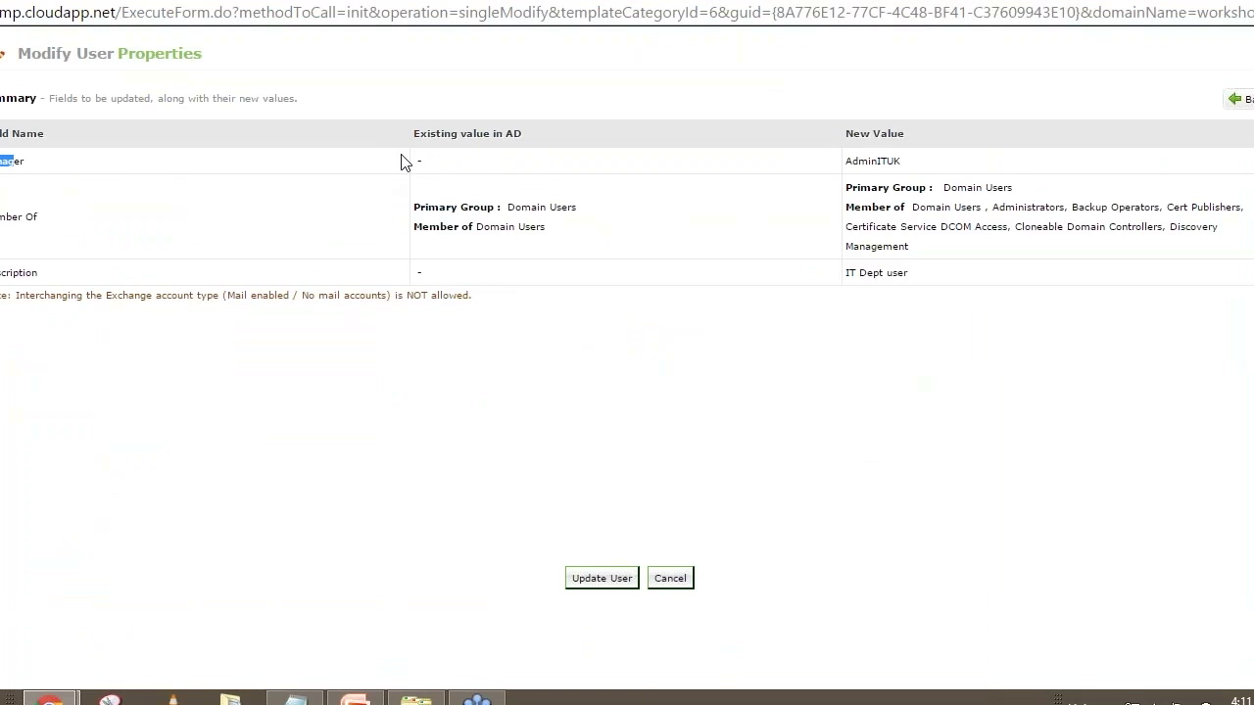
Apply the template's manager, group and description changes with Update User, then close the modify window
left_click_drag(853, 163, 909, 163)
left_click(599, 581)
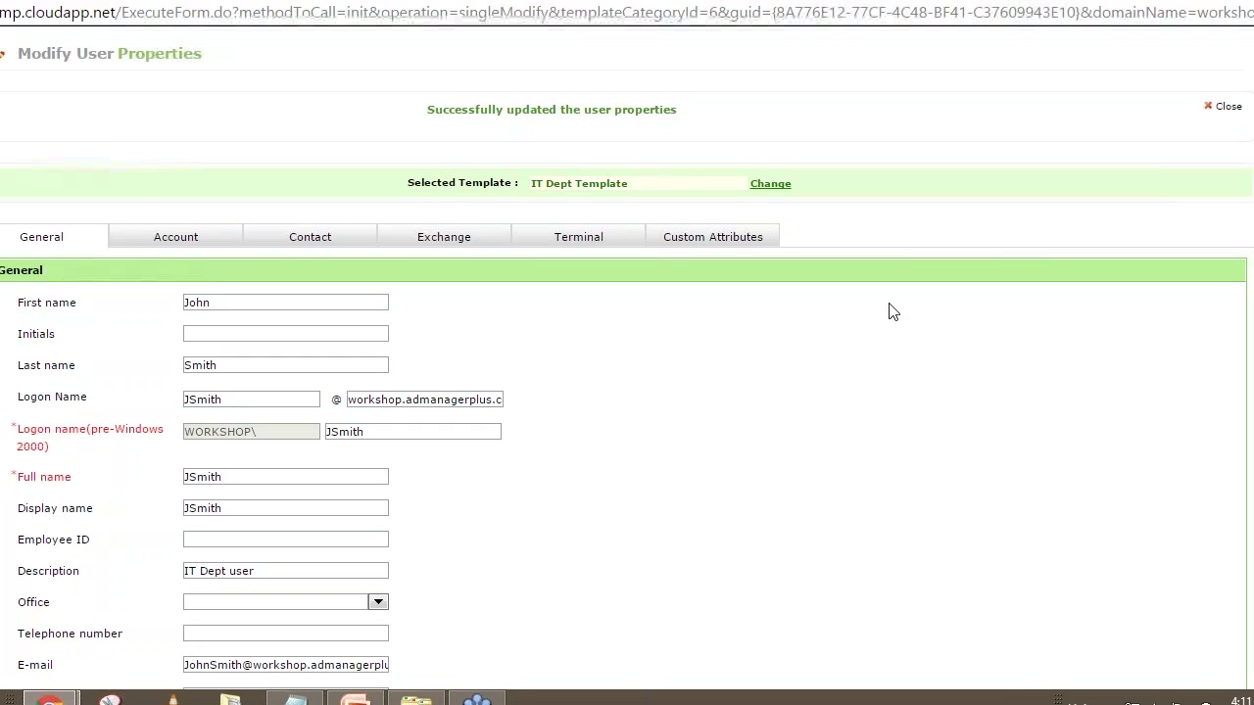
double_click(875, 2)
left_click(952, 5)
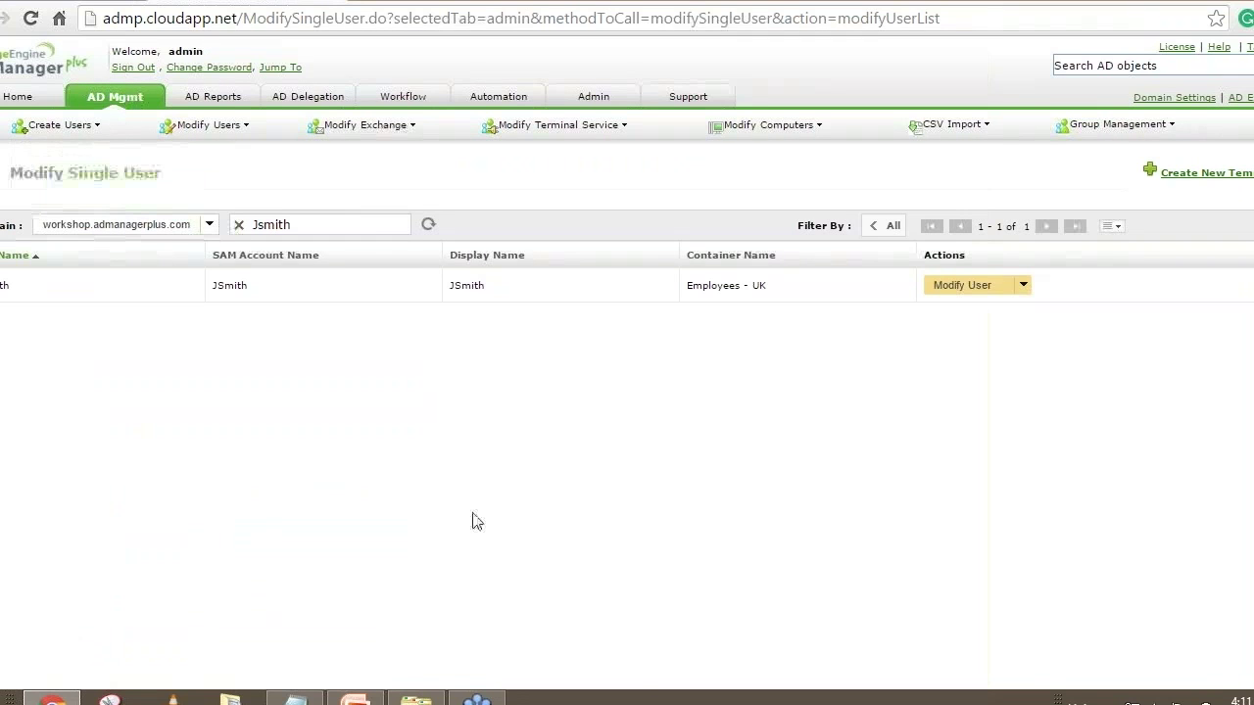
From the user management overview, open User Modification Templates and select IT Dept Template
left_click(114, 96)
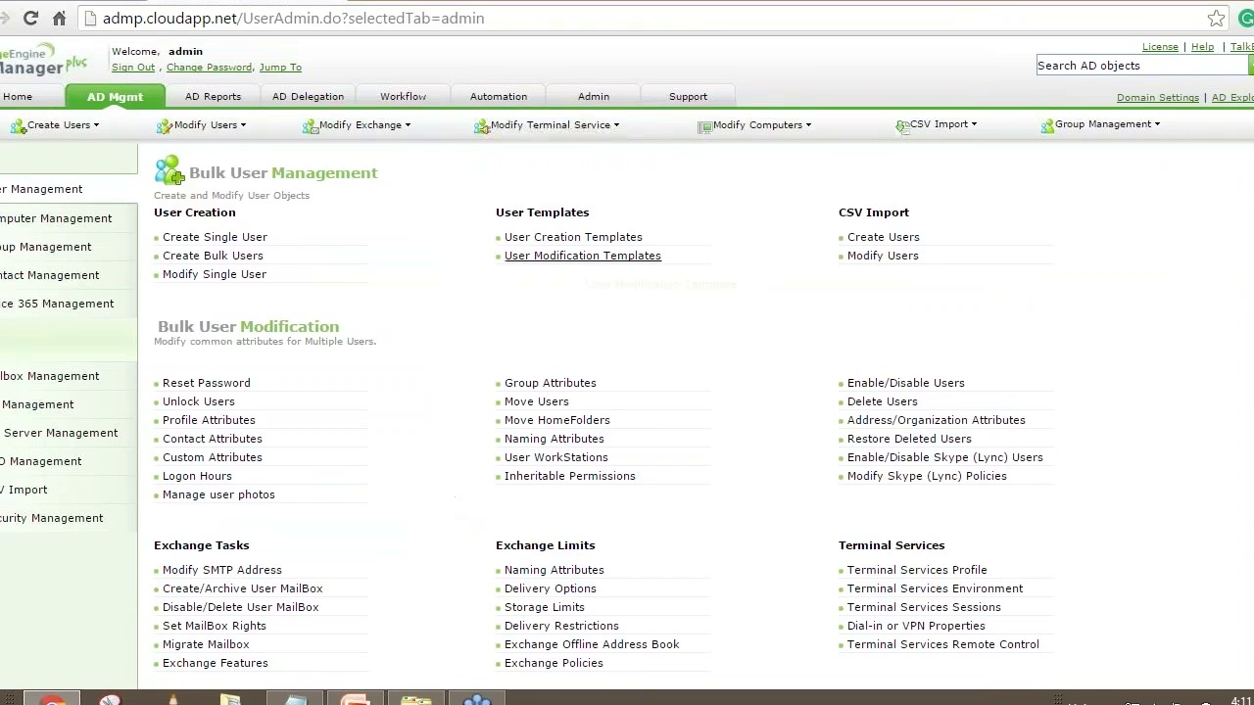
left_click(583, 256)
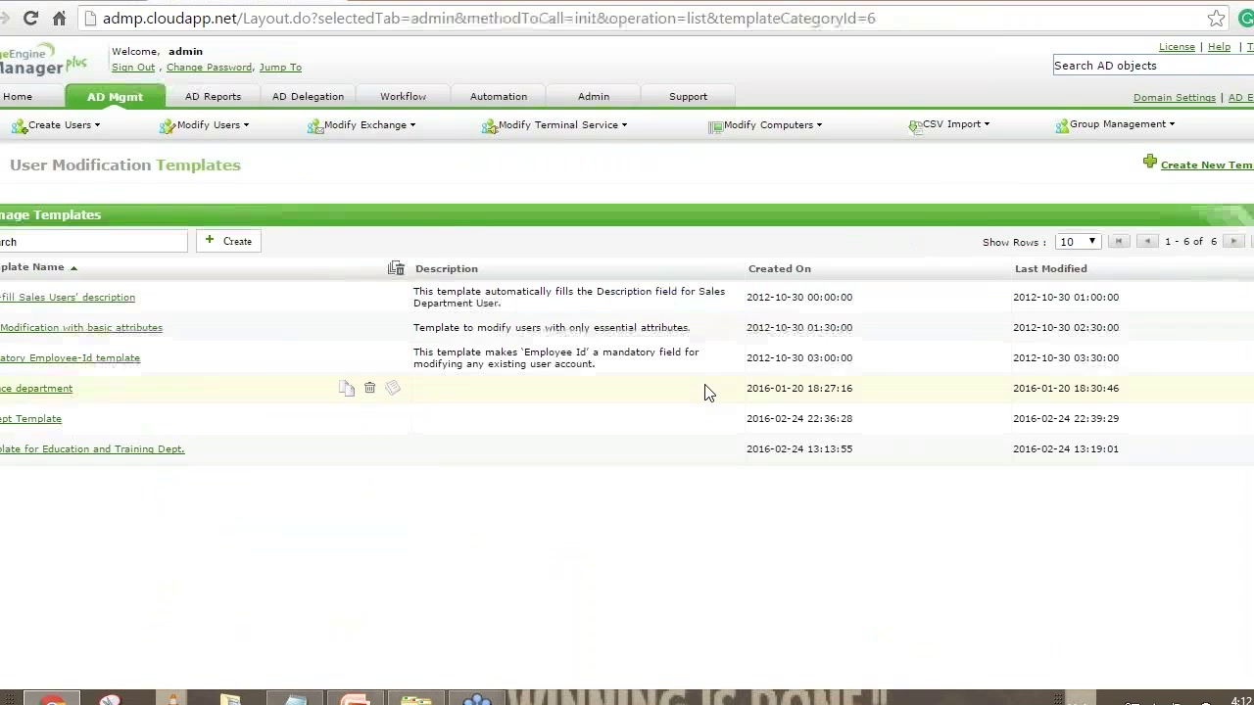
left_click(54, 447)
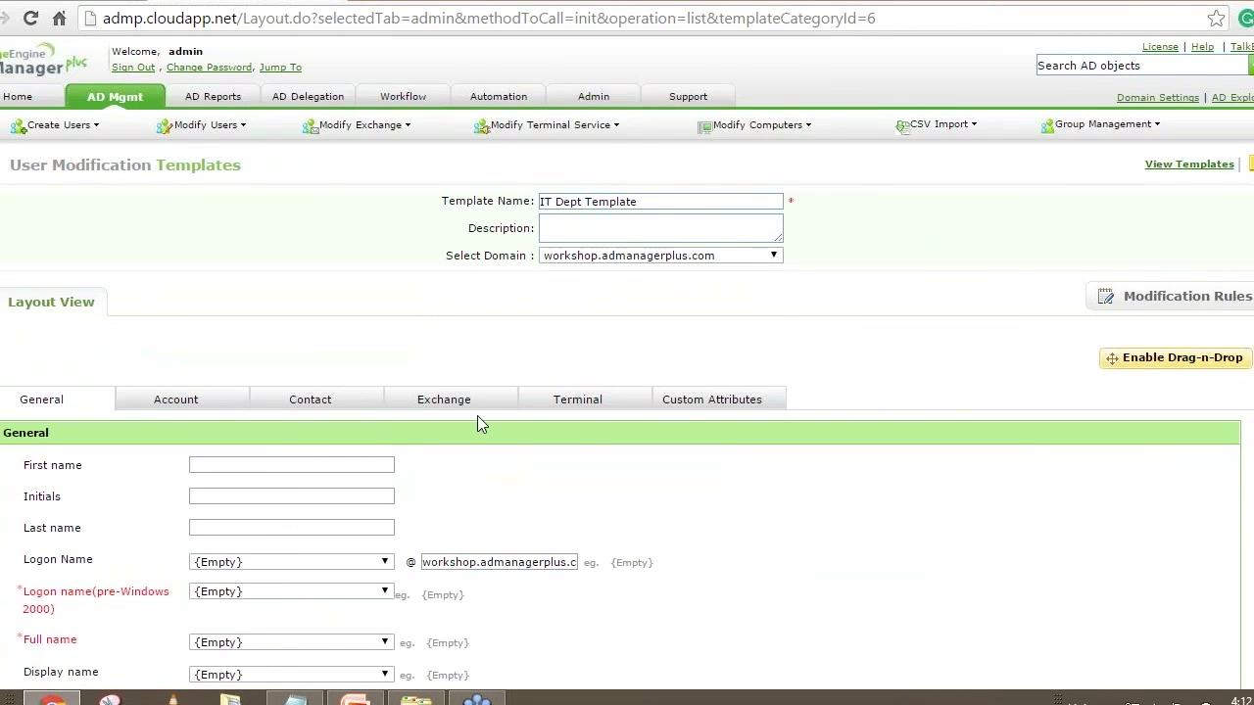
Enable Drag-n-Drop on the template layout and delete the Exchange tab
scroll(477, 416, "down", 2)
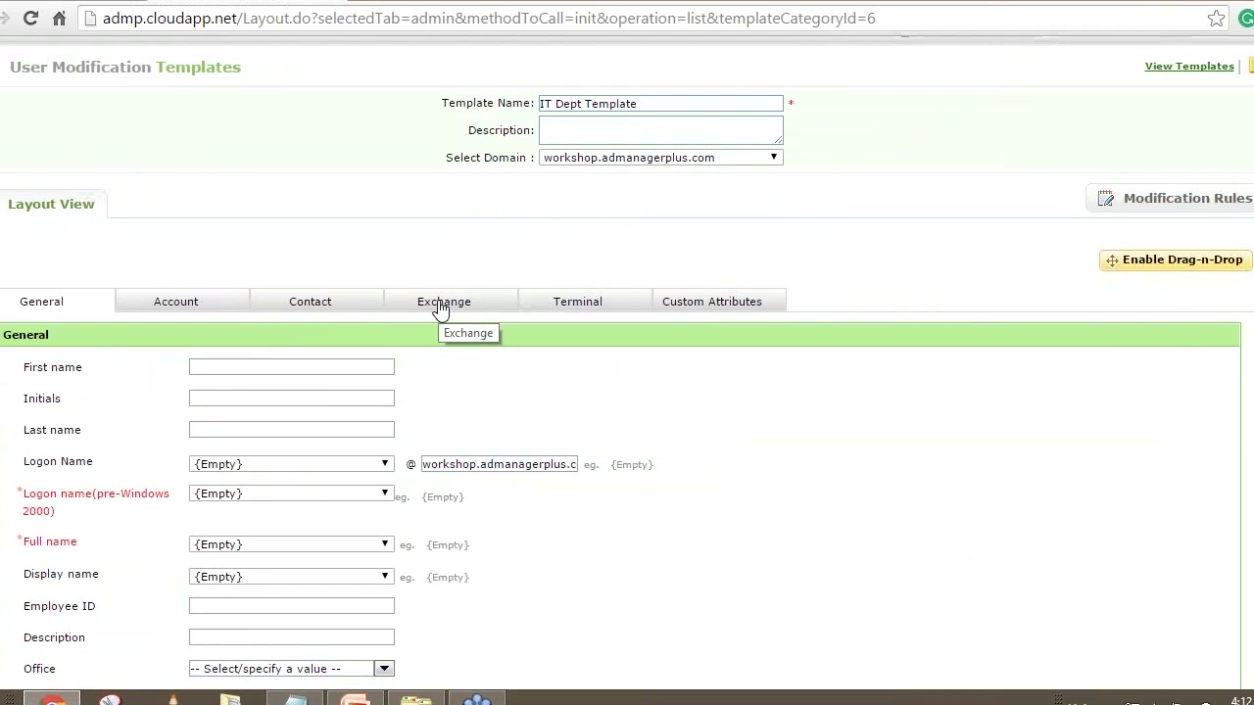
left_click(1162, 263)
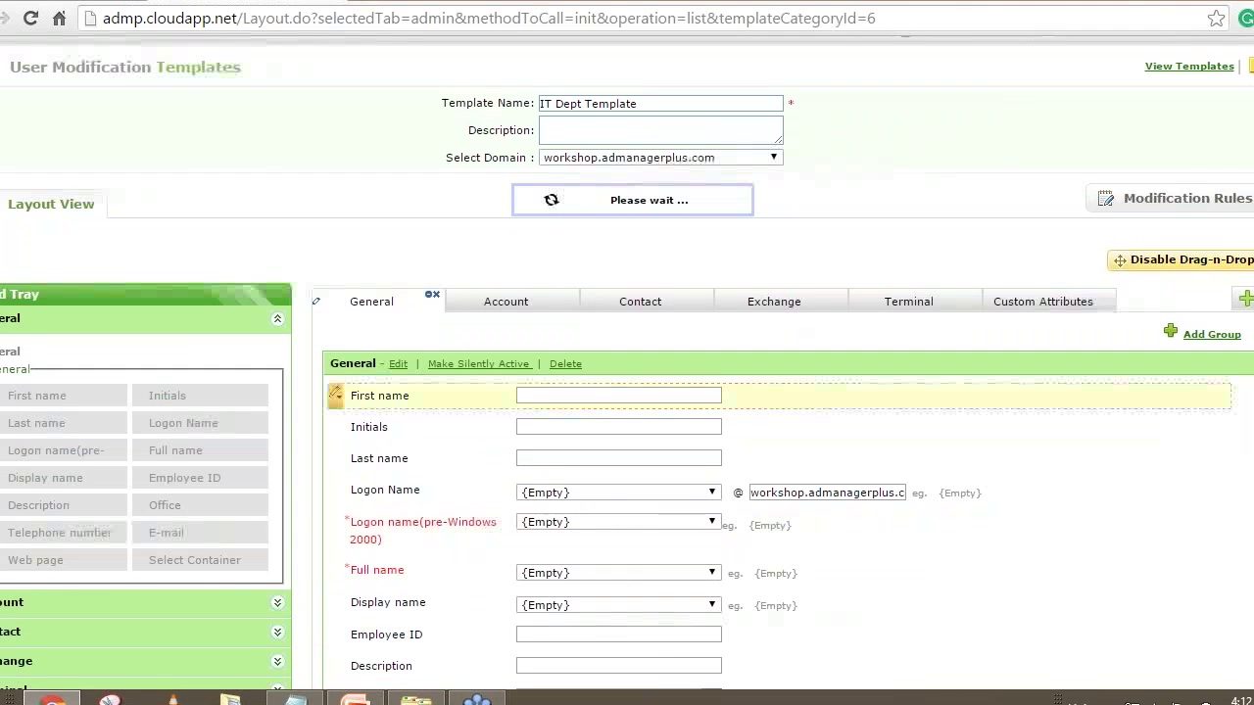
left_click(774, 301)
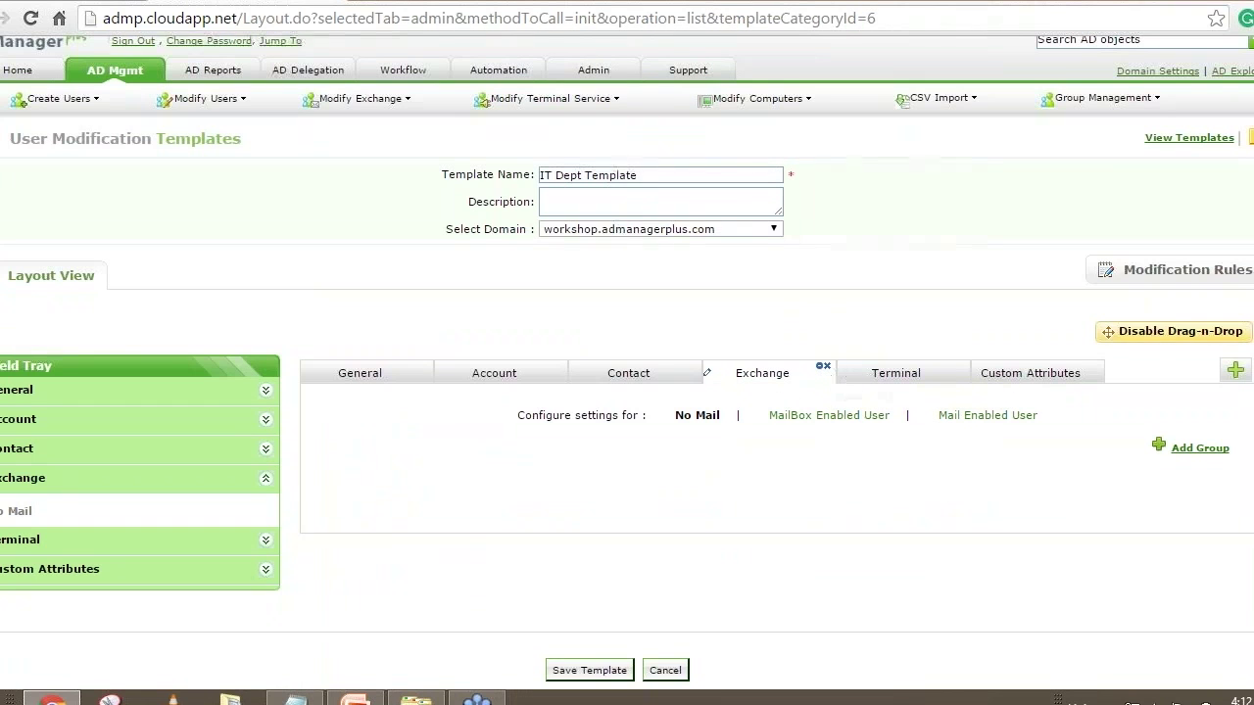
left_click(825, 366)
left_click(591, 423)
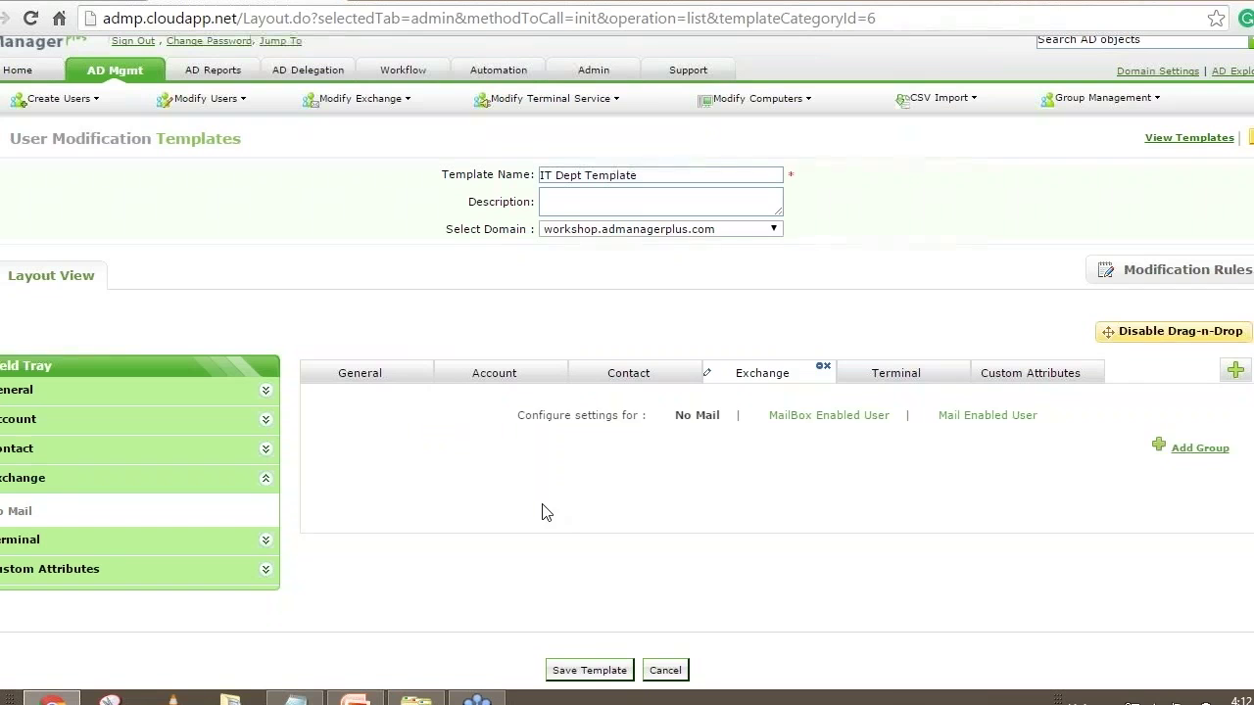
Remove the Web page row from the General form
scroll(824, 463, "down", 3)
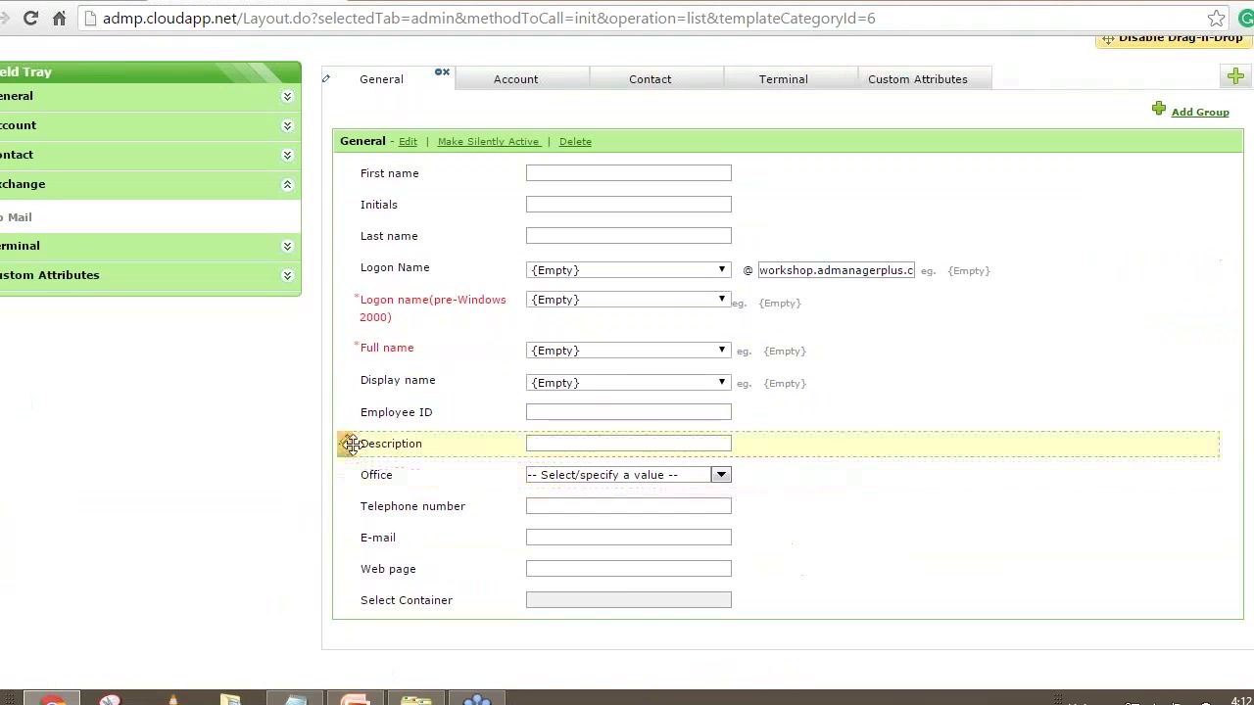
left_click(350, 444)
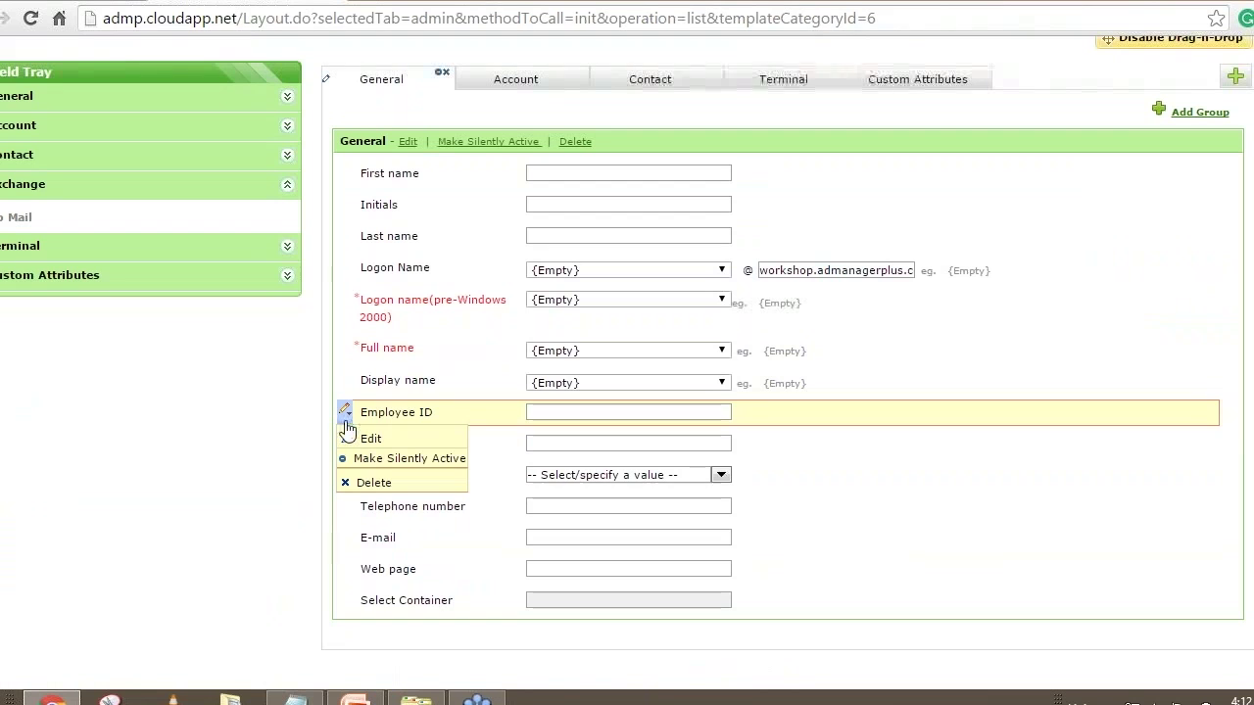
left_click(348, 578)
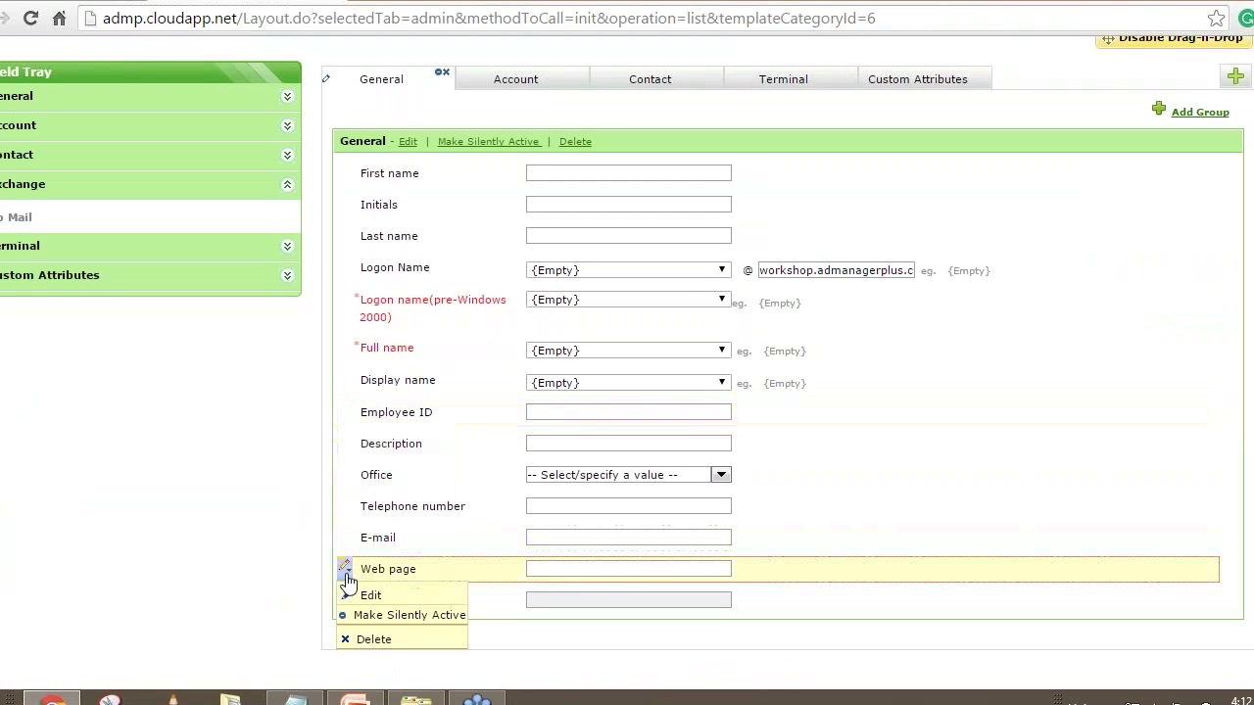
left_click(372, 640)
left_click(593, 426)
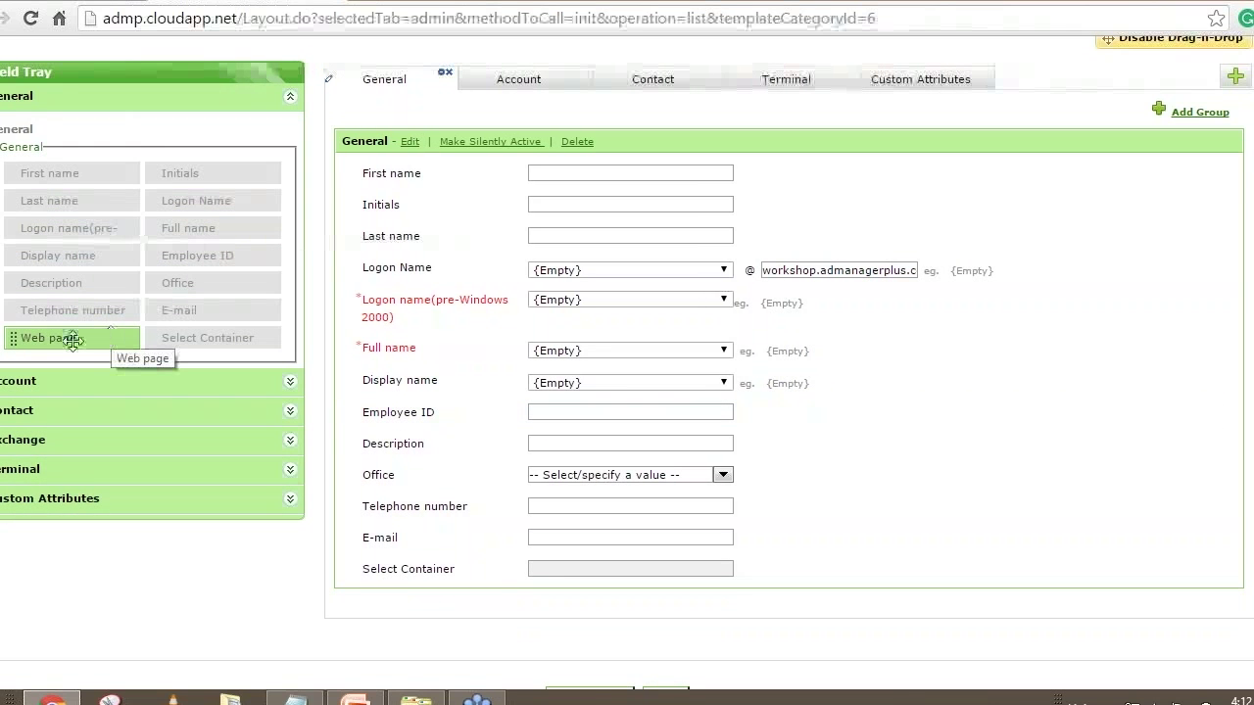
Drag Web page from the Field Tray to just below Office and accept its settings
left_click_drag(73, 340, 499, 482)
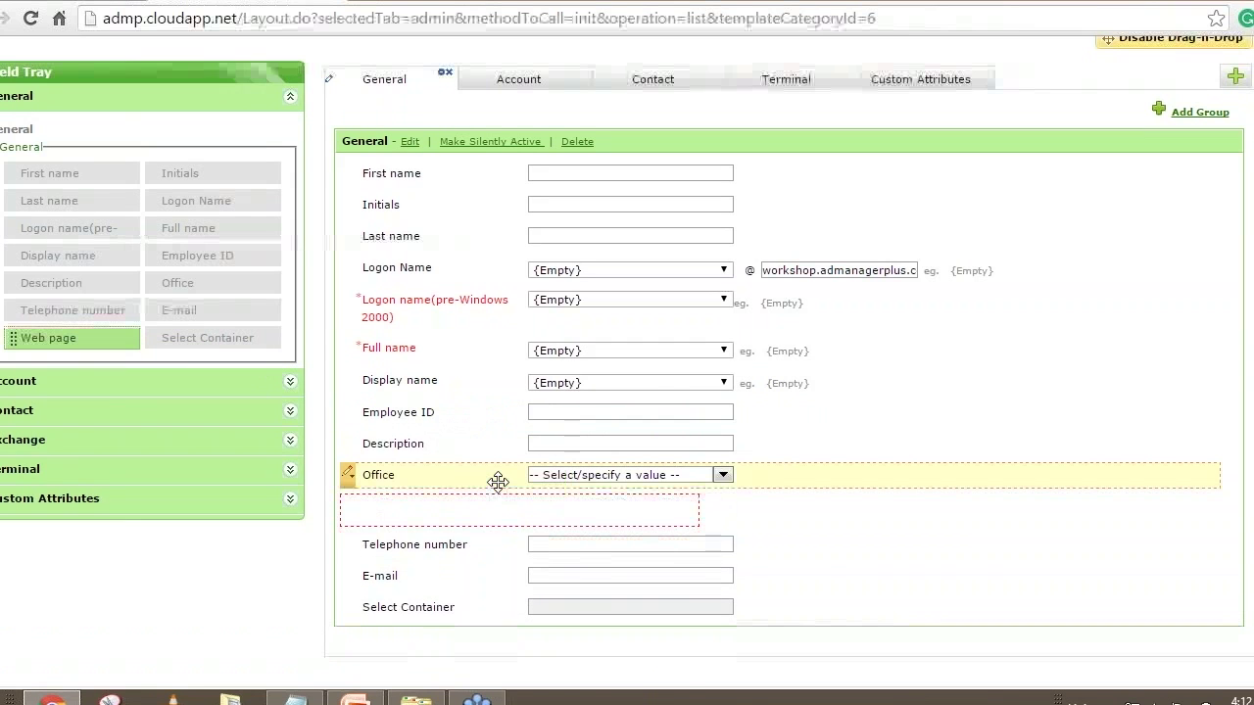
left_click(722, 482)
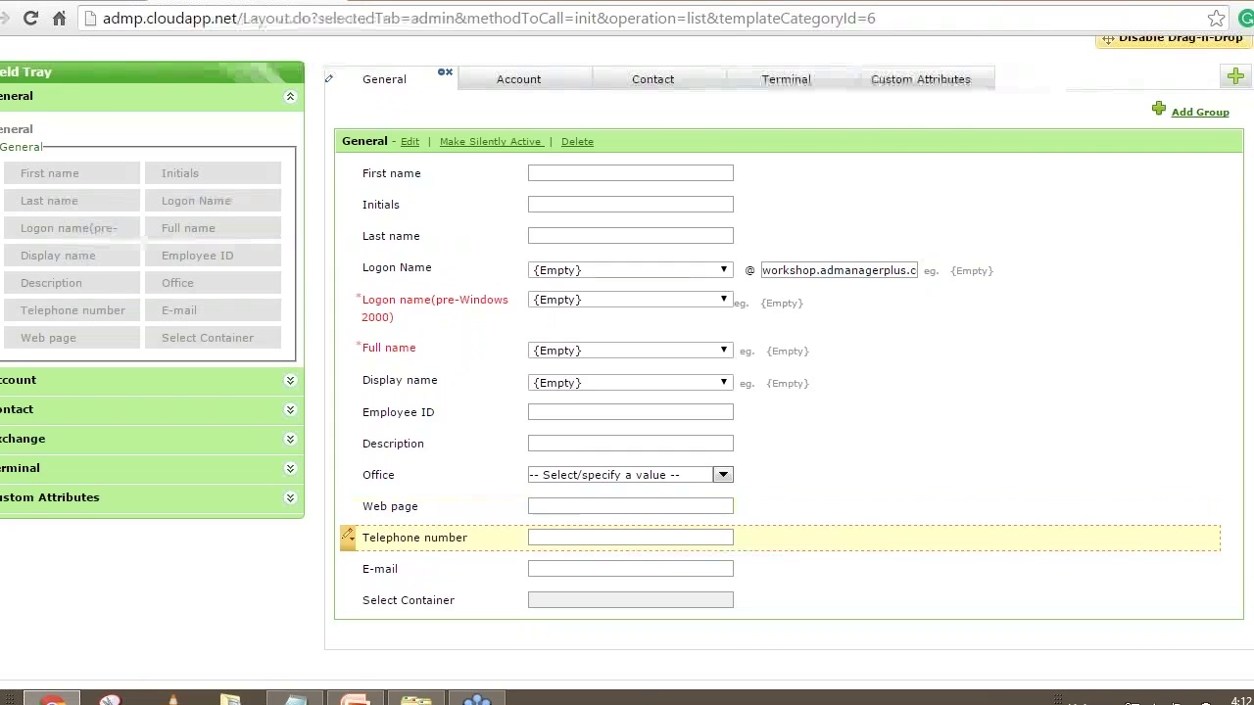
scroll(794, 566, "up", 3)
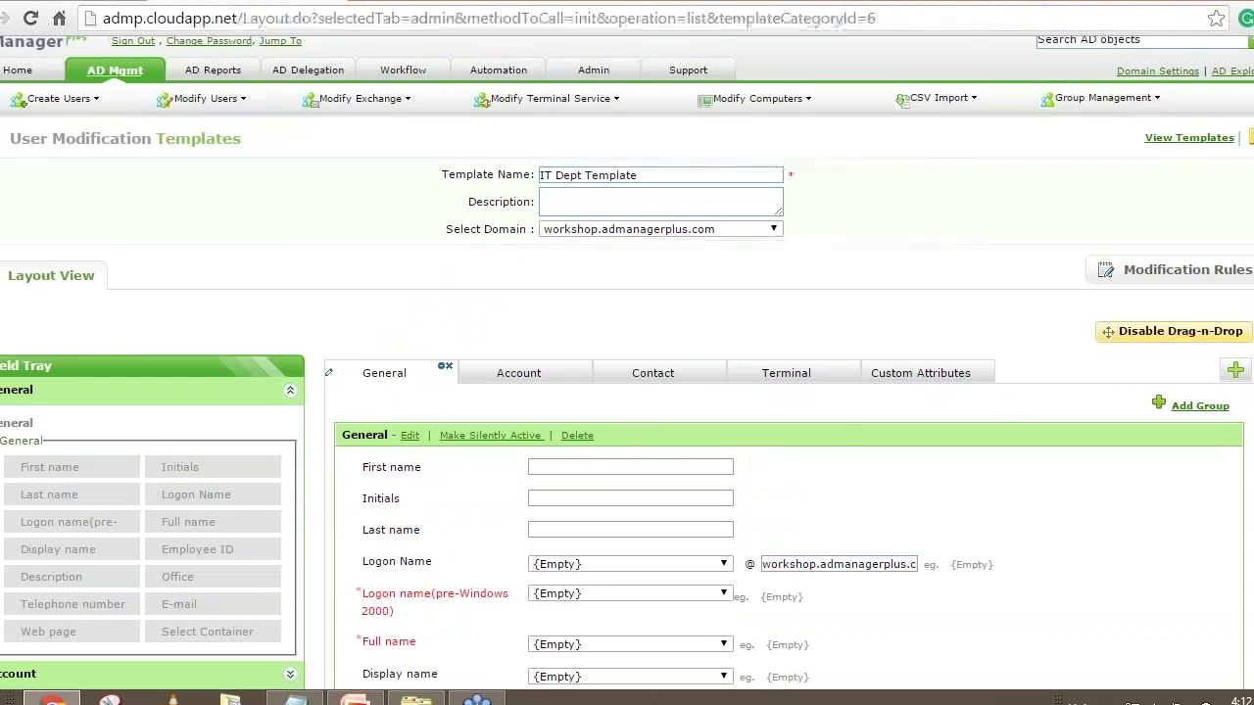
left_click(131, 76)
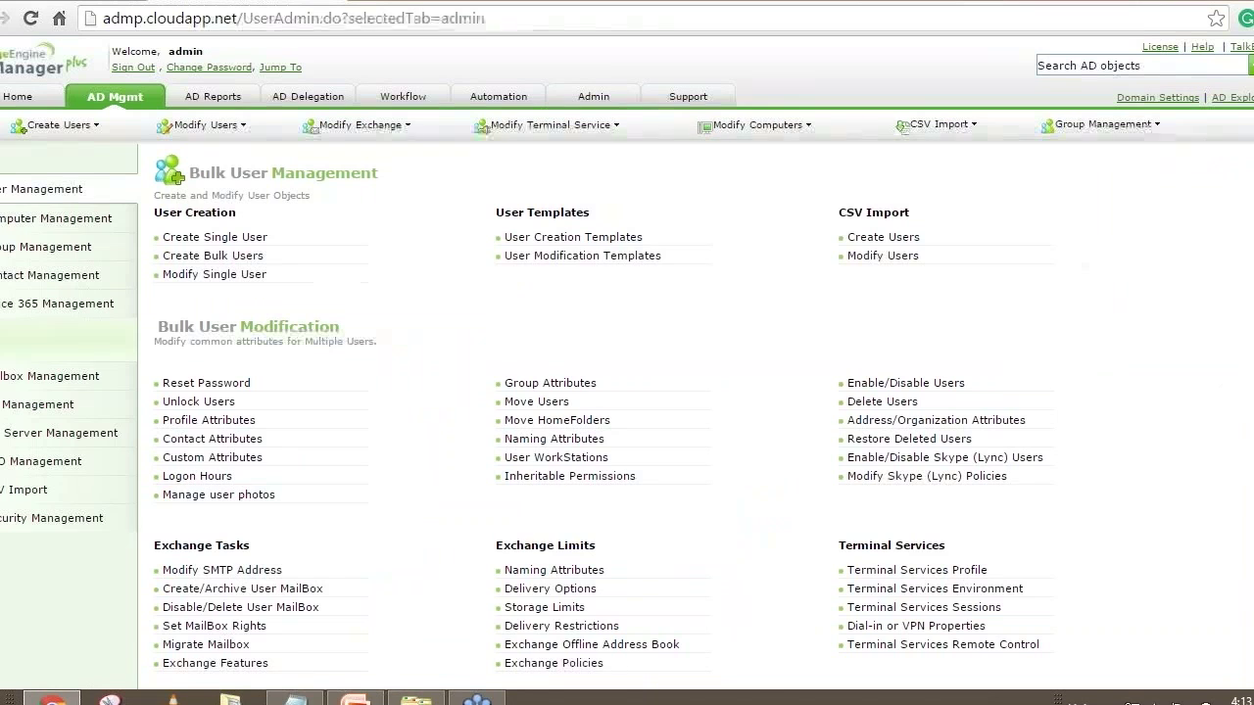
Switch to the AD Reports tab to show the User Reports list
left_click(213, 97)
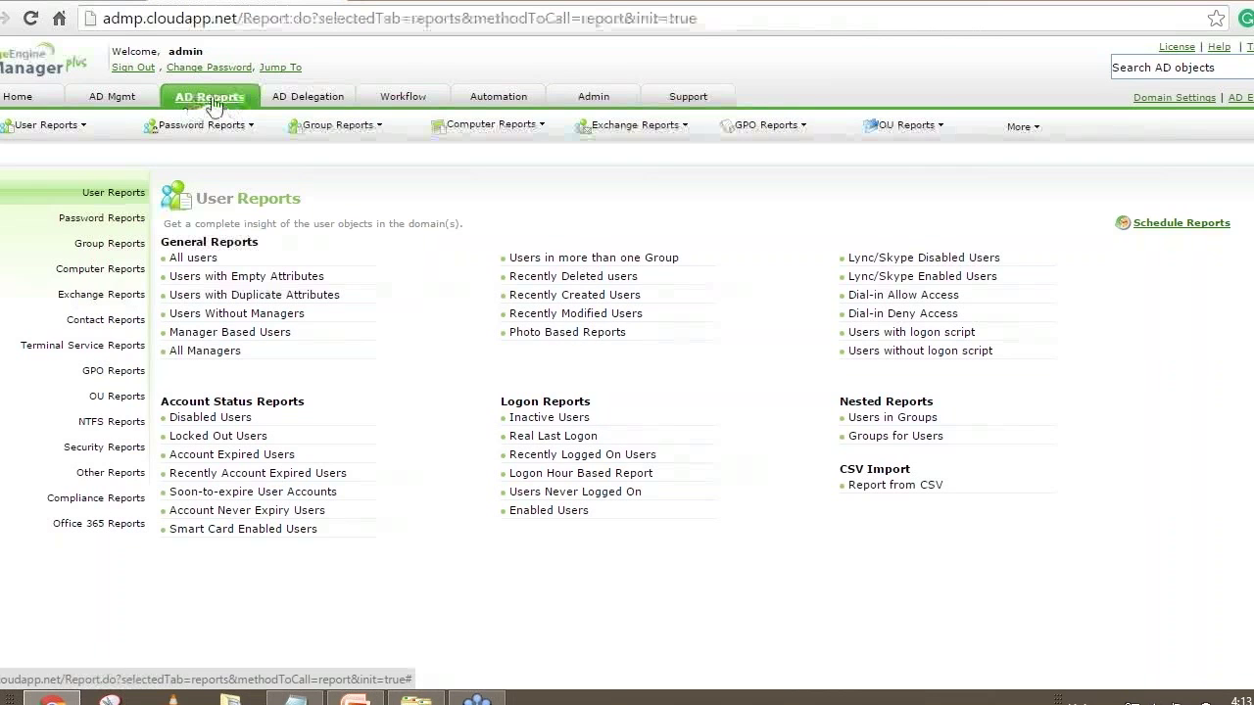
Open the Office 365 Inactive Users report, view its Inactive for periods, then return to AD Mgmt
left_click(95, 529)
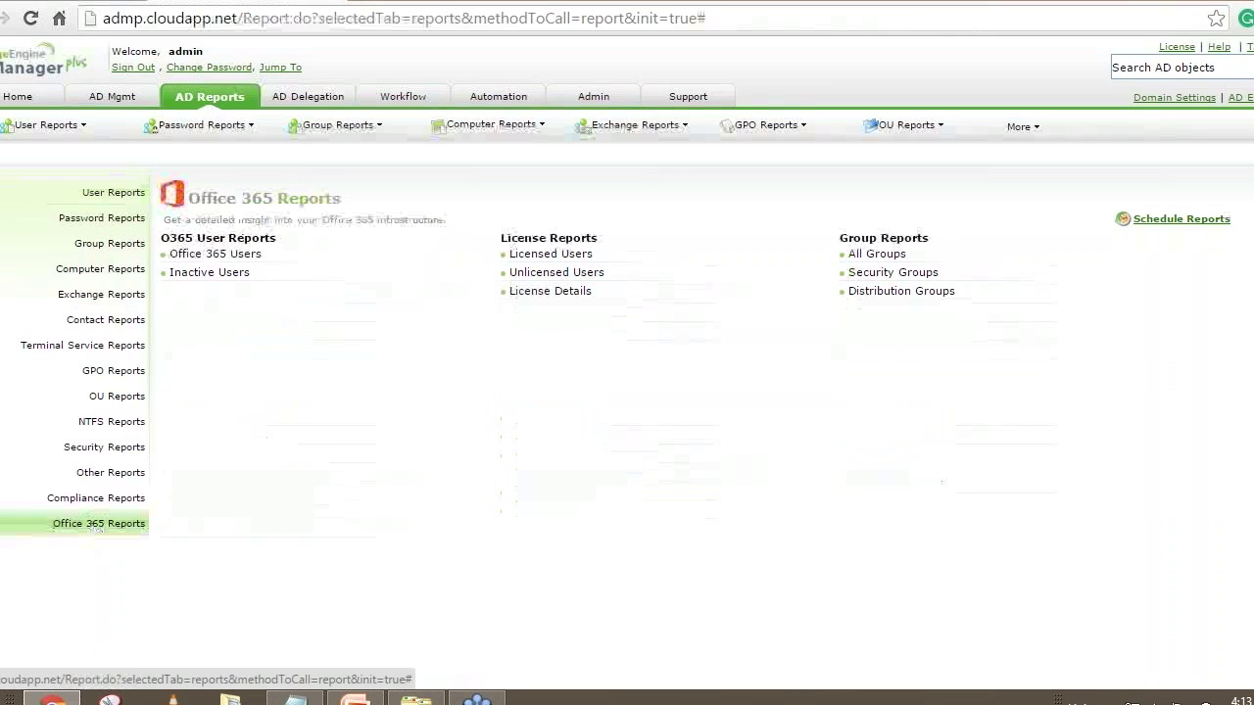
left_click(208, 276)
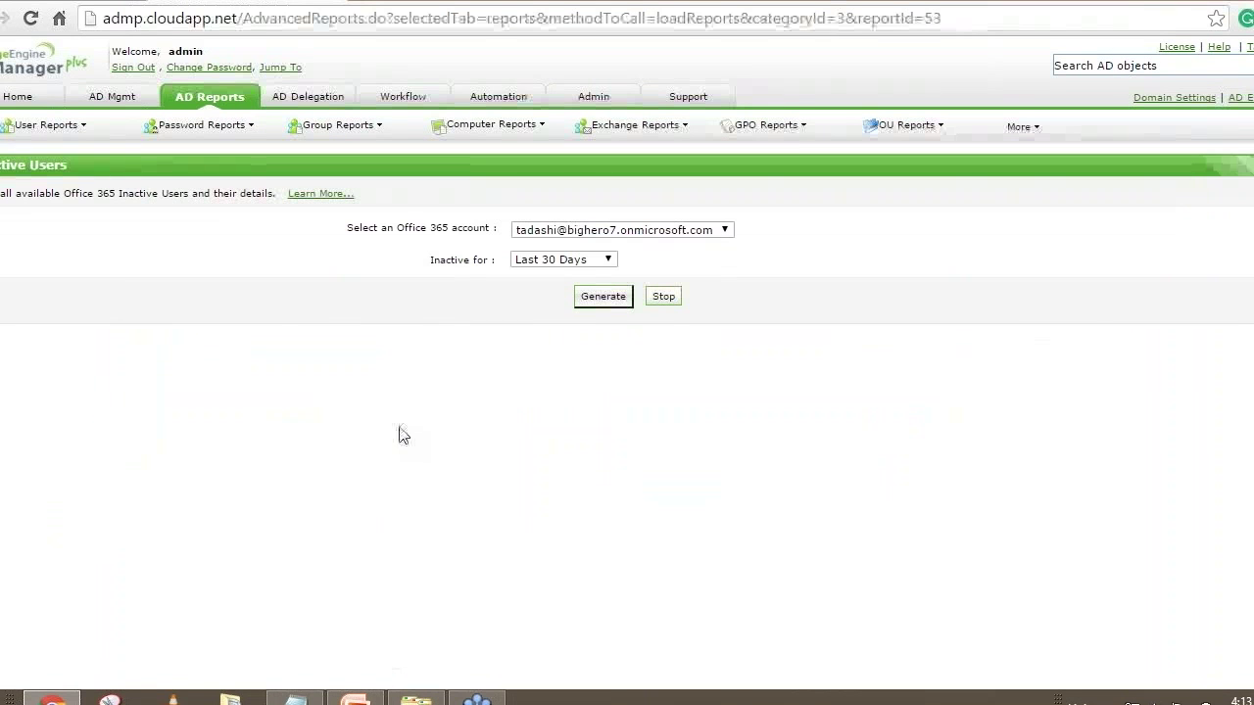
left_click(558, 261)
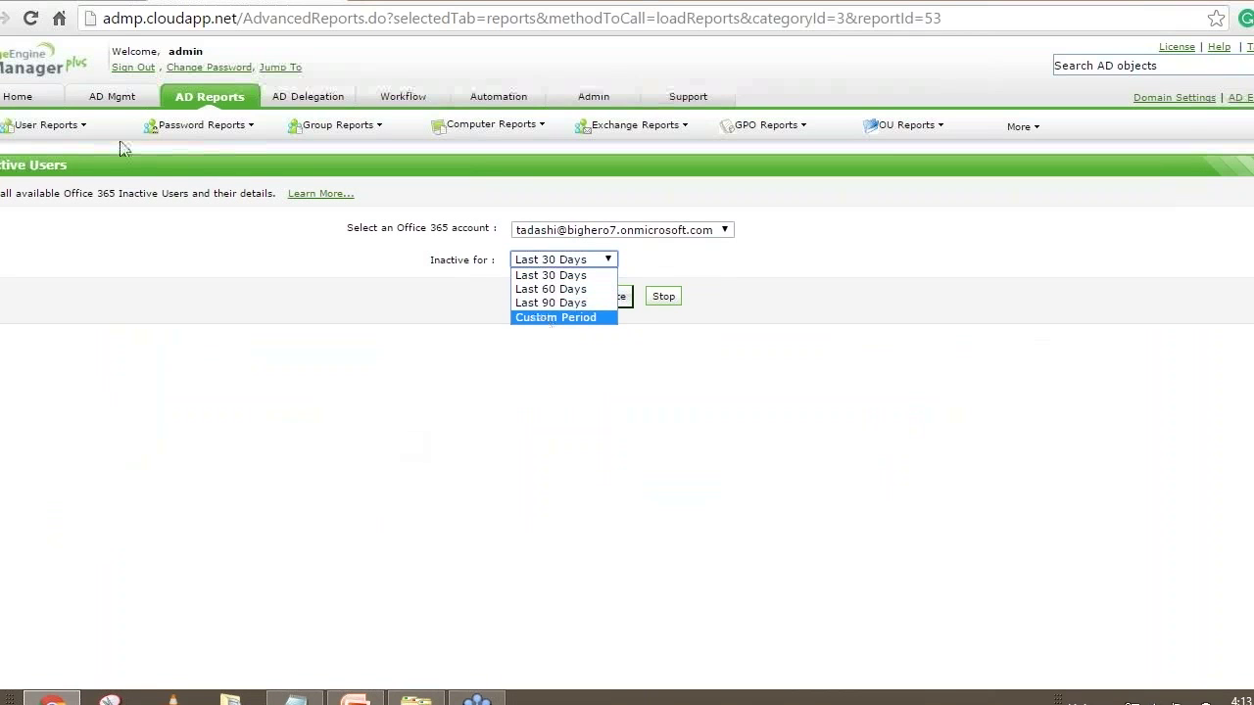
left_click(113, 98)
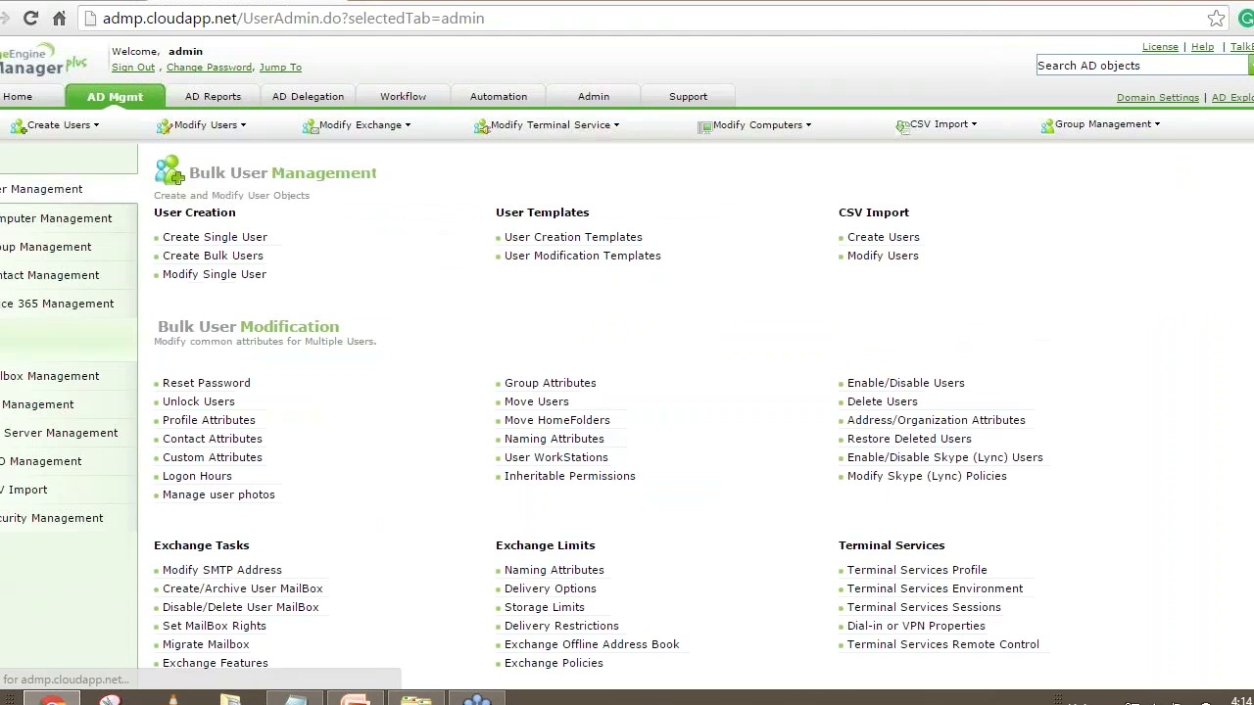
Open Office 365 Assign / Remove Licenses and expand the Configure Licenses options dropdown
left_click(34, 310)
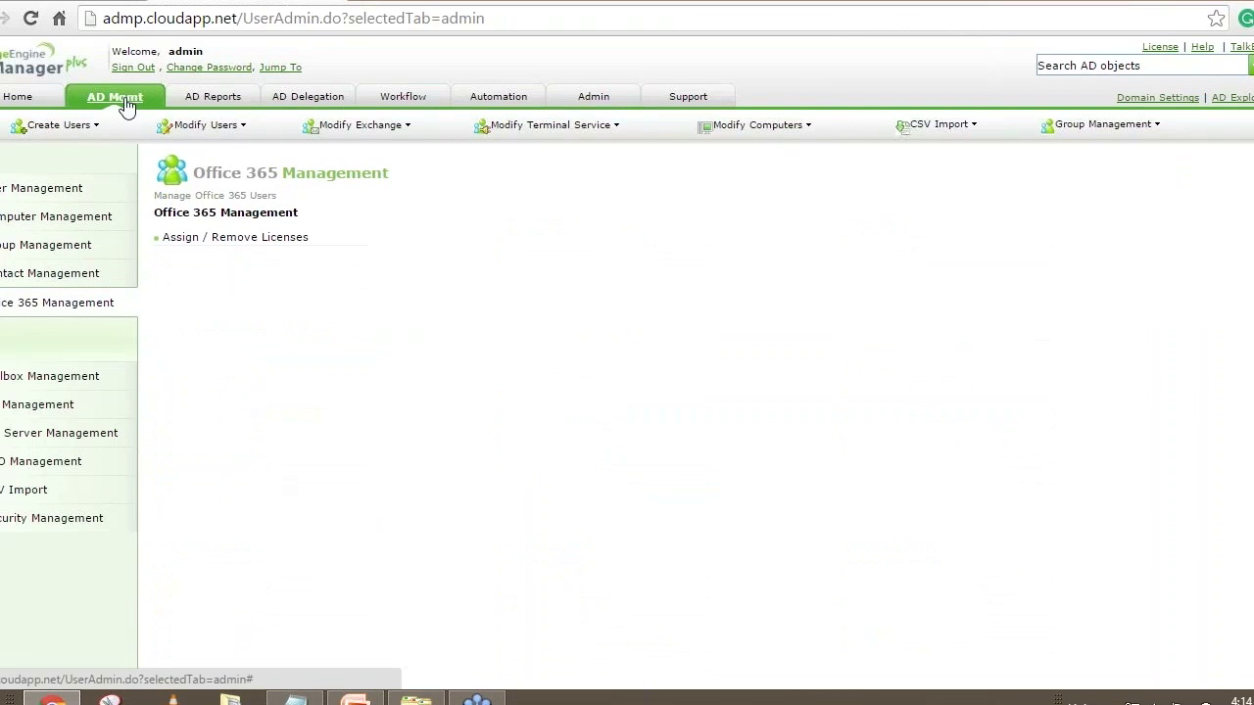
left_click(221, 241)
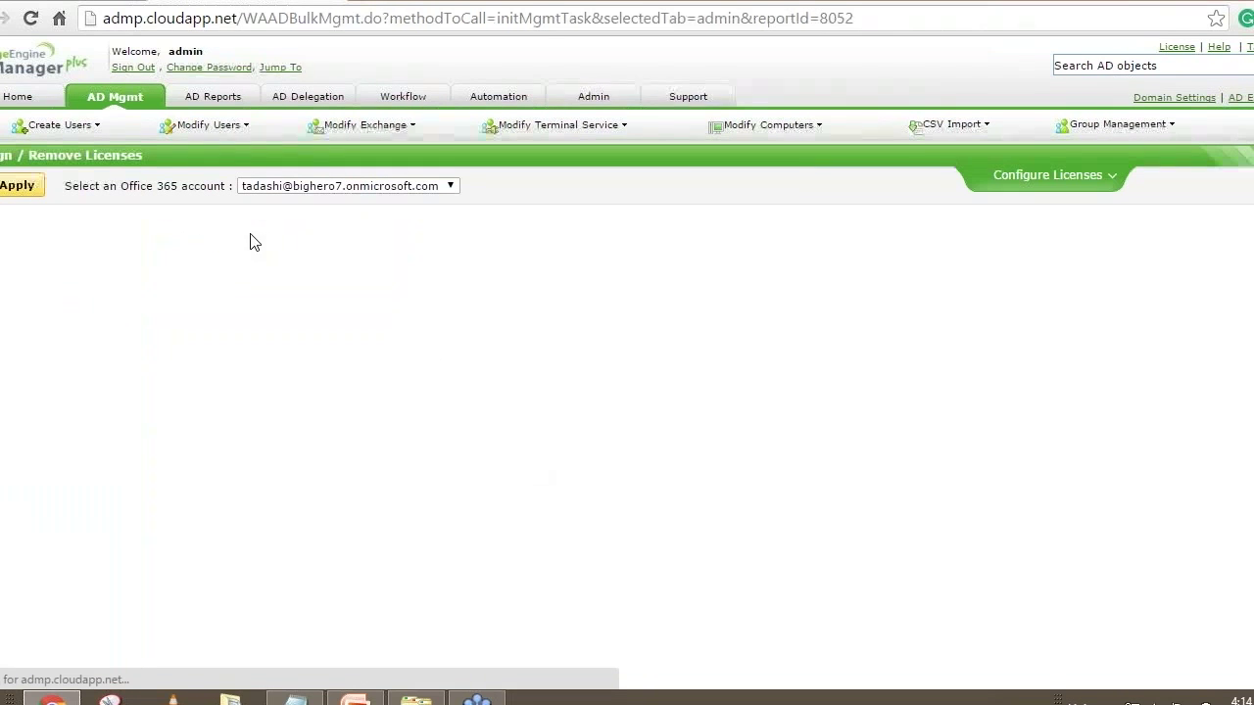
left_click(1154, 196)
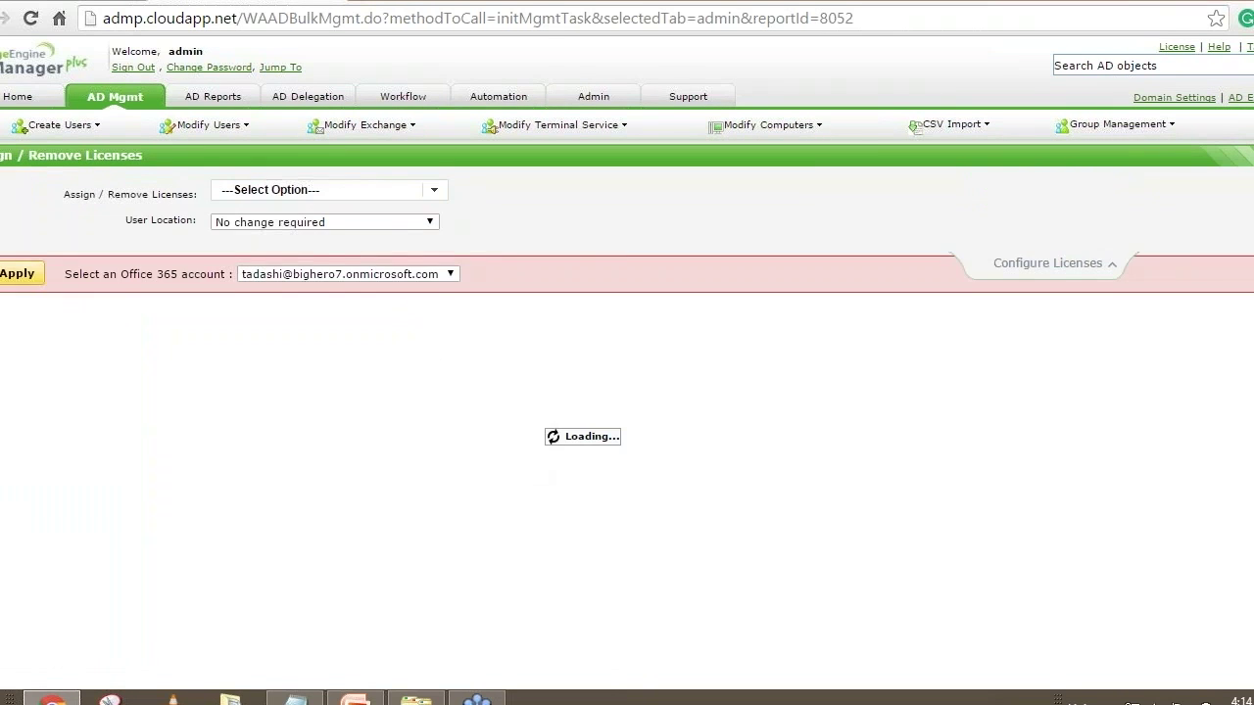
left_click(323, 190)
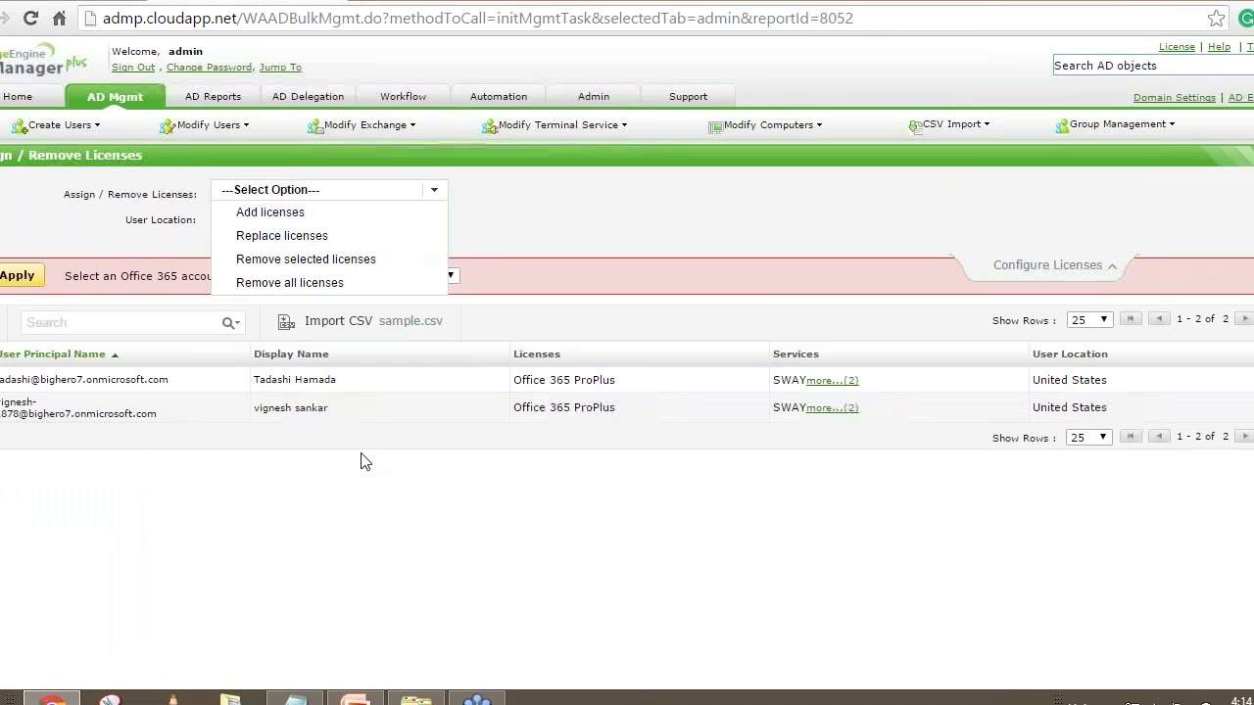
Return to the Bulk User Management overview and bring up User modification.csv in Notepad
left_click(103, 96)
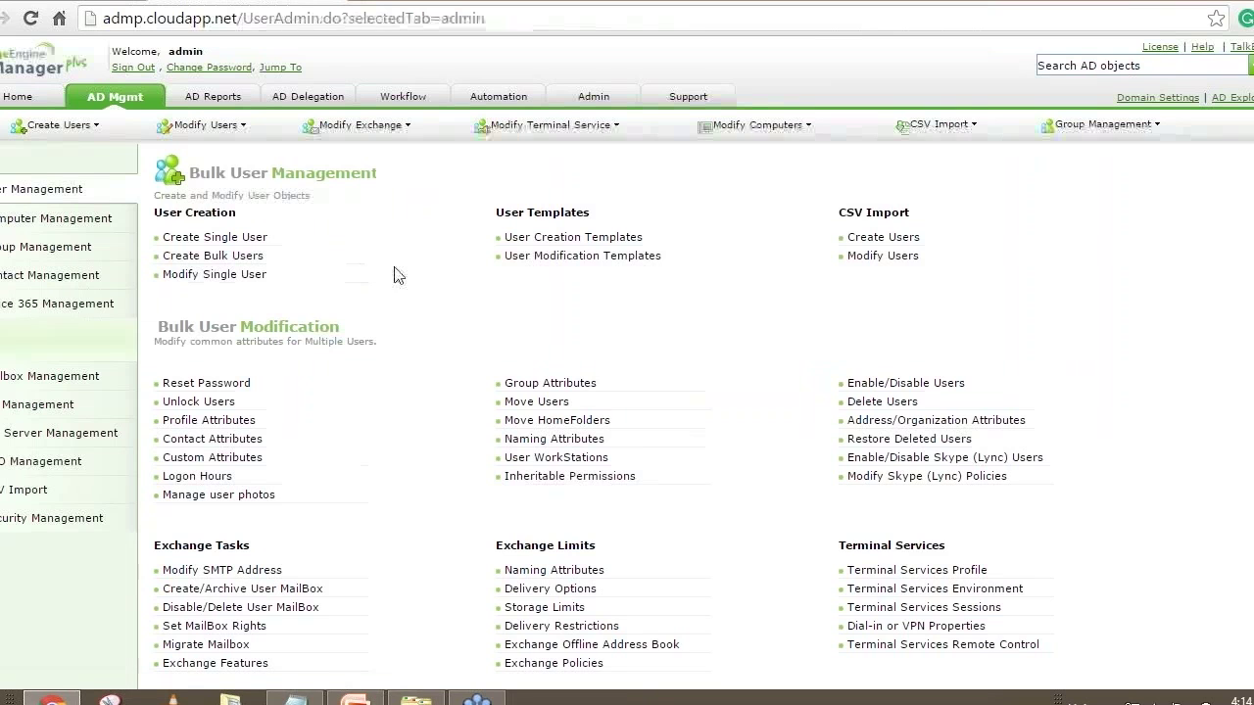
scroll(400, 275, "down", 1)
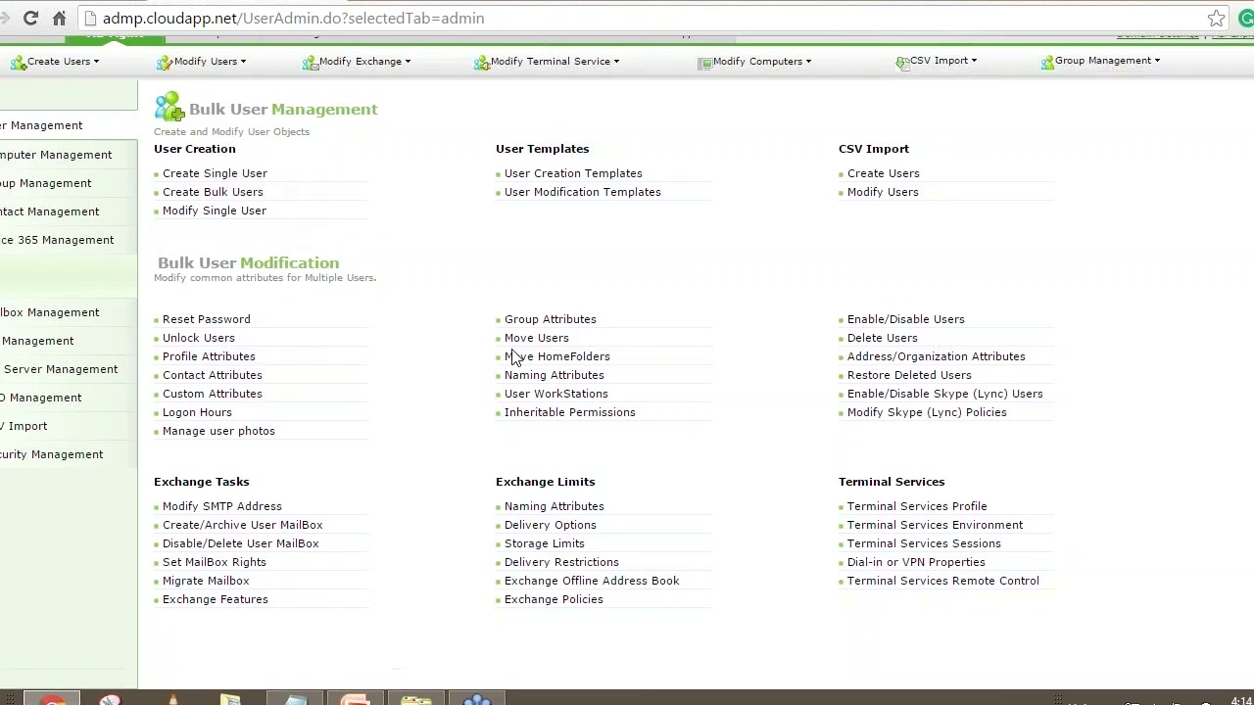
left_click_drag(202, 263, 382, 274)
left_click(469, 274)
left_click(293, 699)
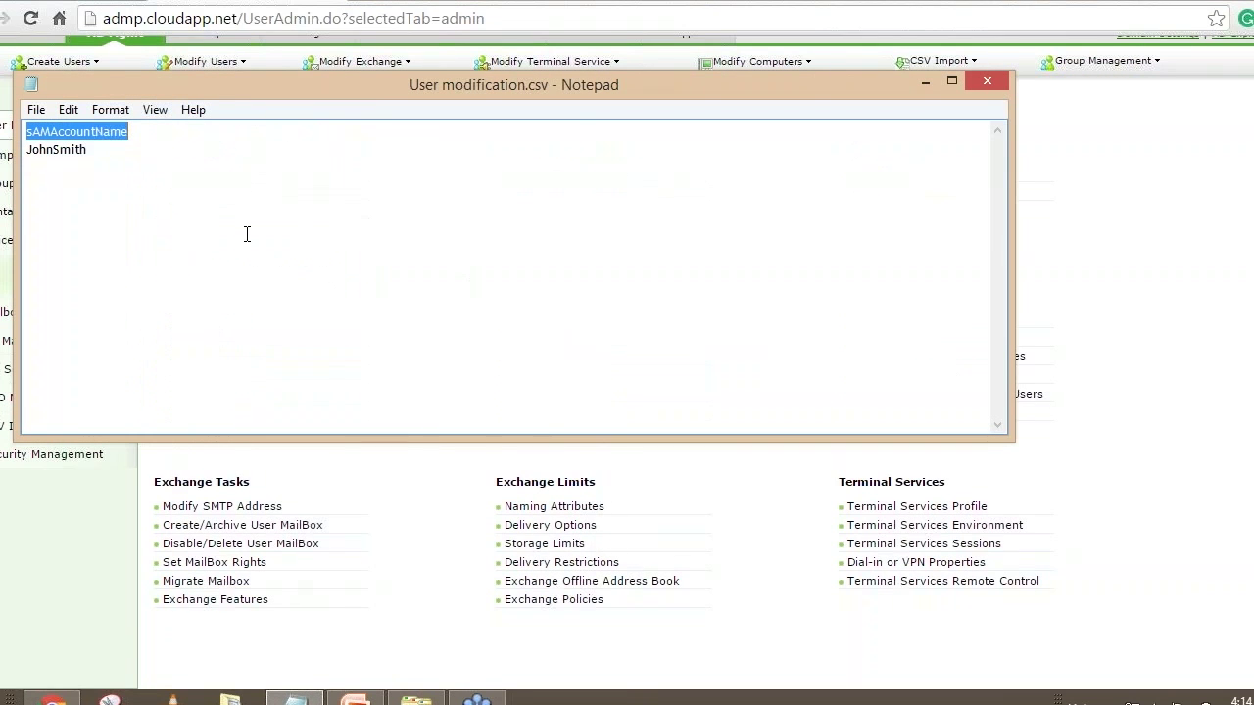
Highlight portions of the sAMAccountName header in User modification.csv
left_click(163, 128)
left_click_drag(146, 130, 3, 131)
left_click(157, 134)
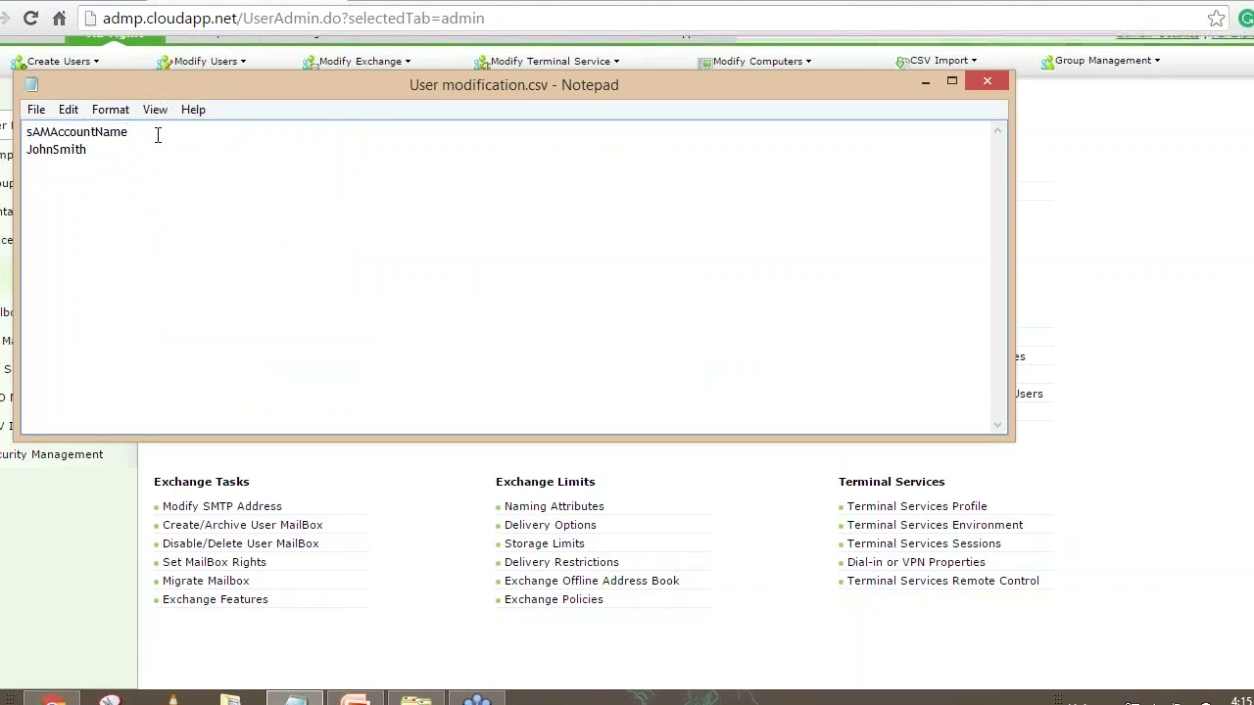
left_click_drag(33, 131, 129, 133)
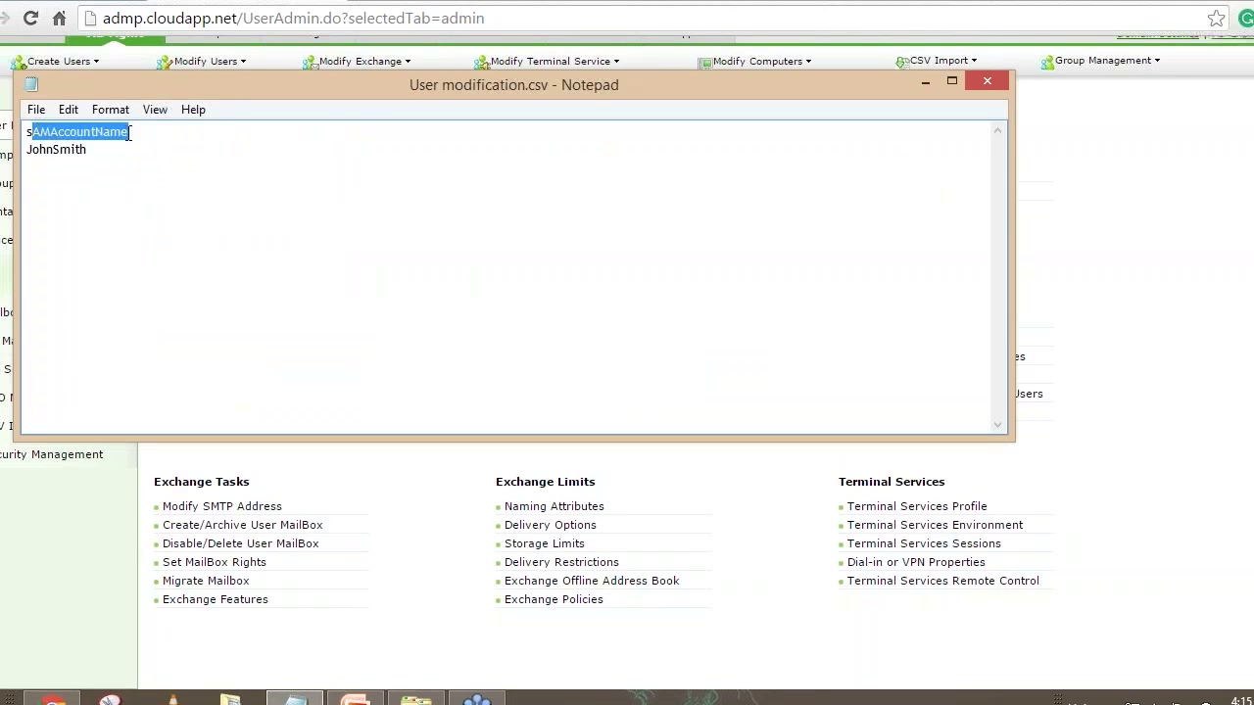
left_click(129, 134)
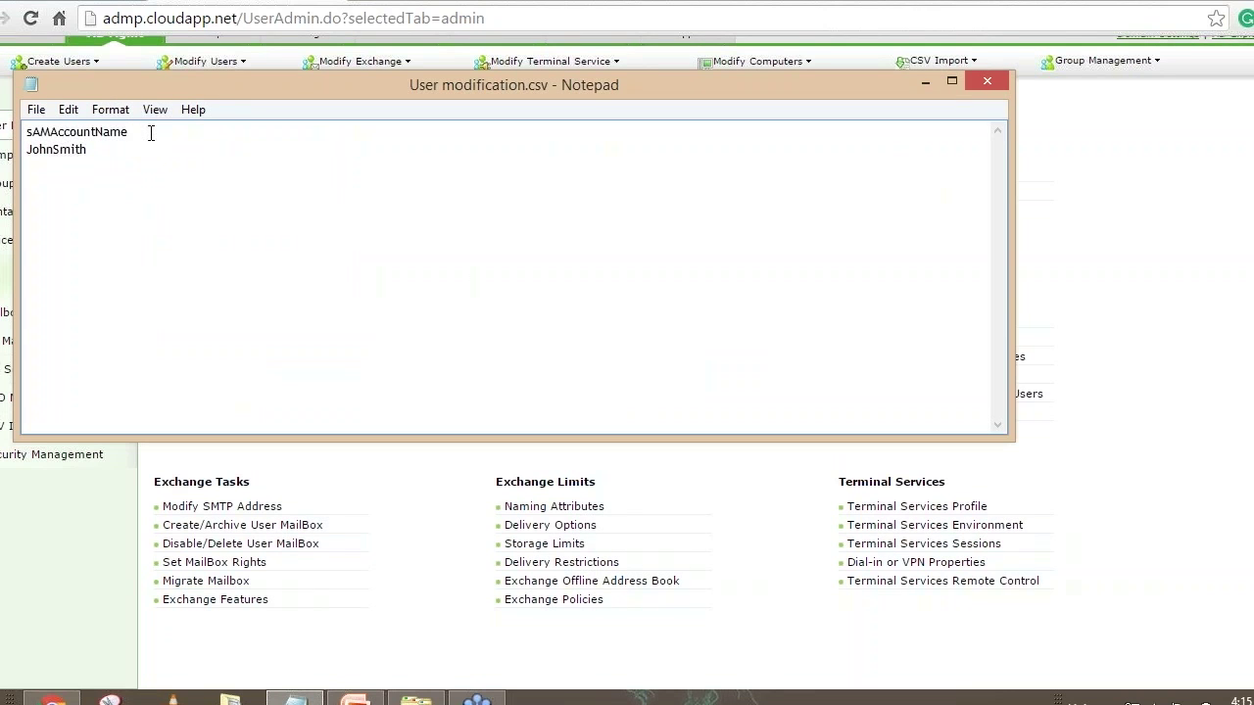
Minimize Notepad to reveal ADManager Plus and click Sign Out
left_click(923, 80)
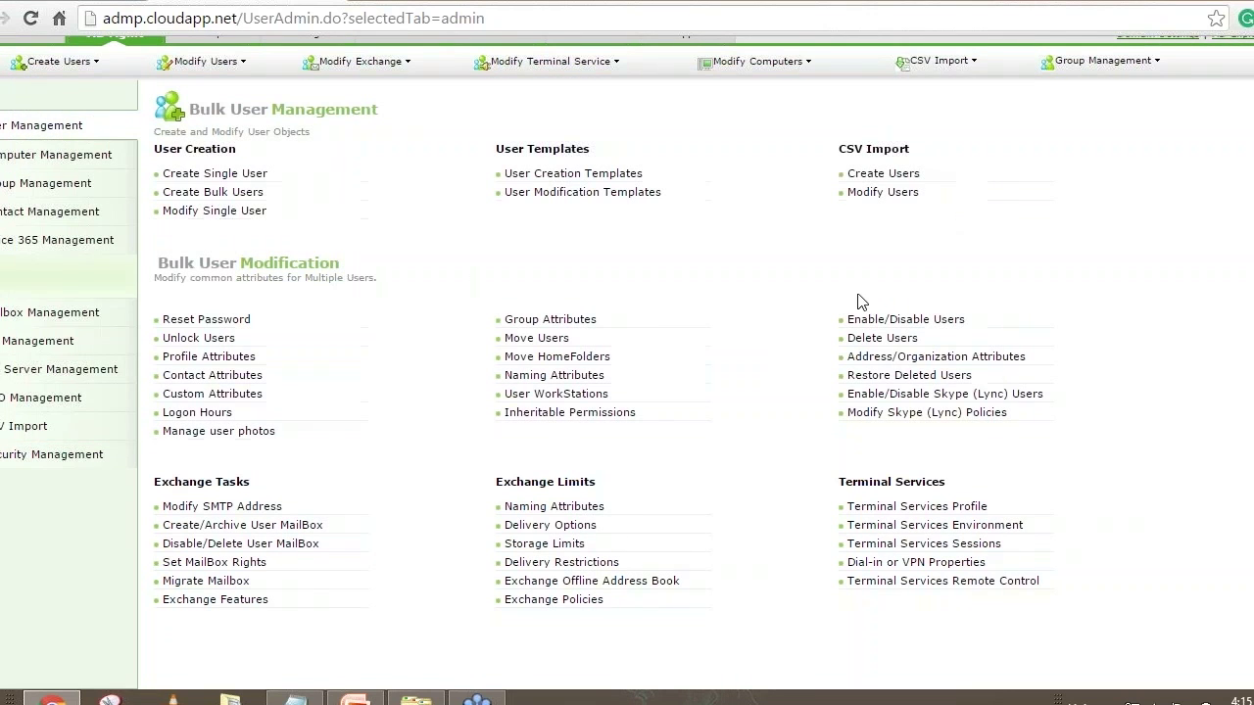
scroll(783, 313, "up", 1)
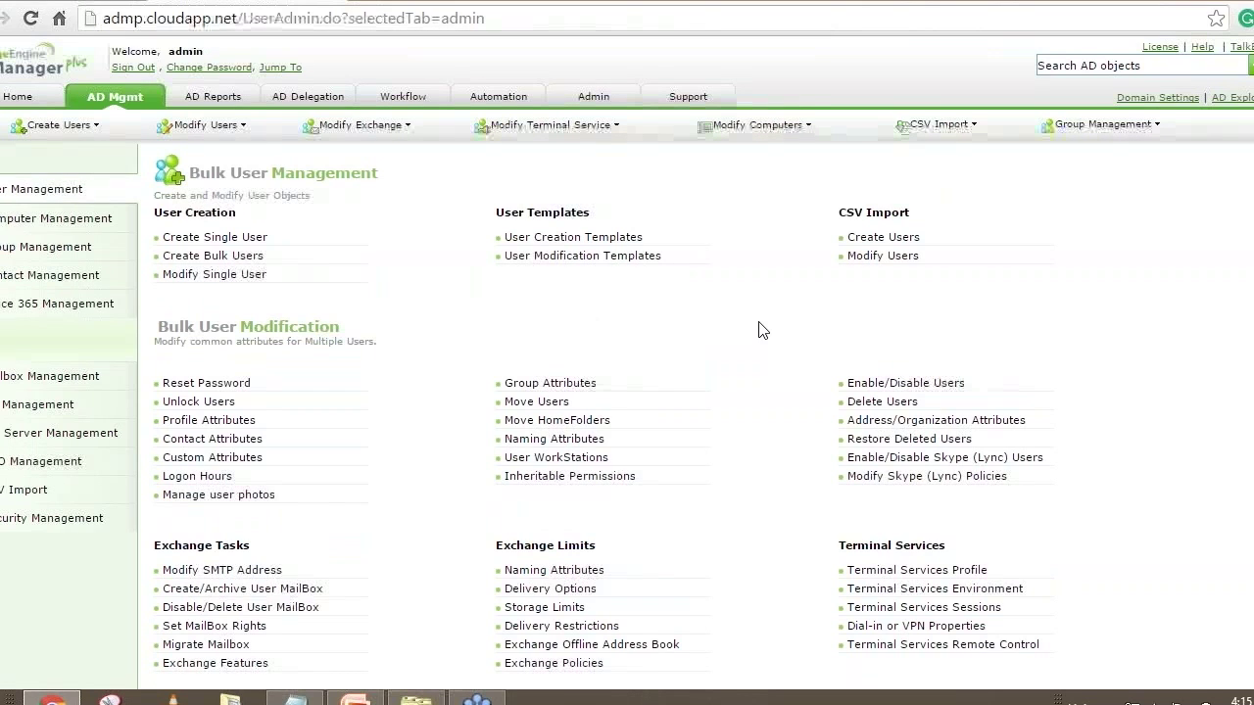
left_click(133, 67)
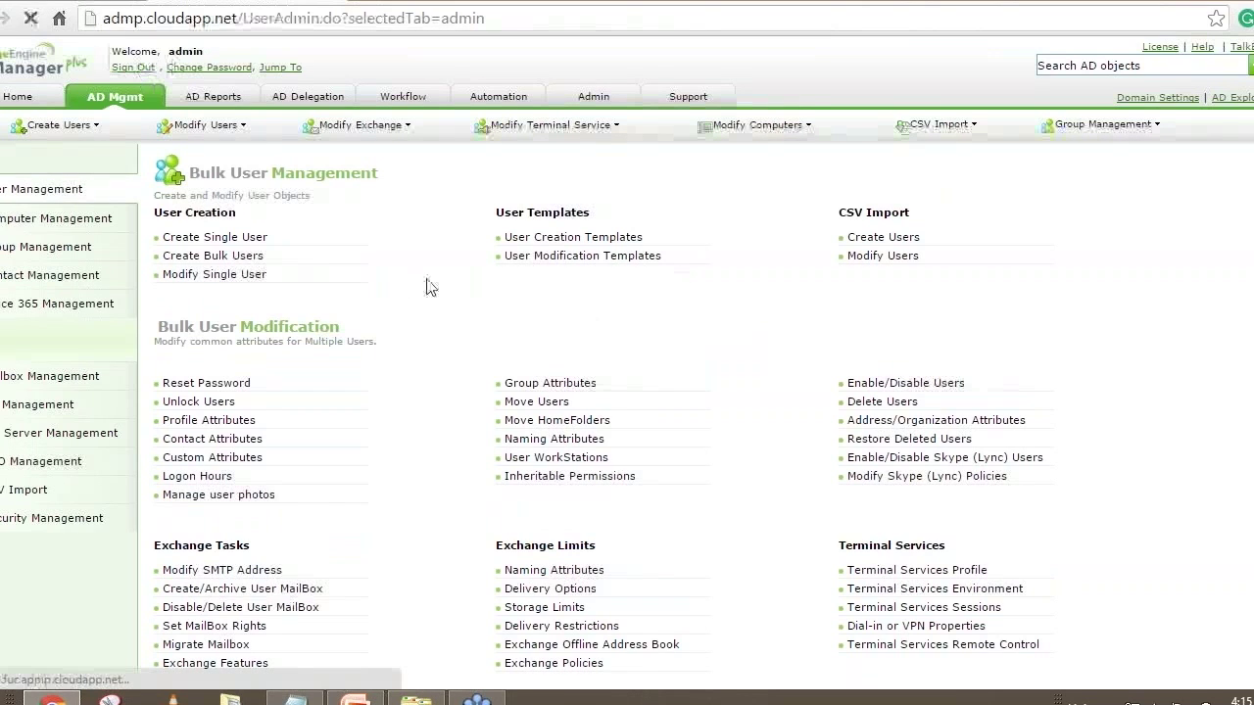